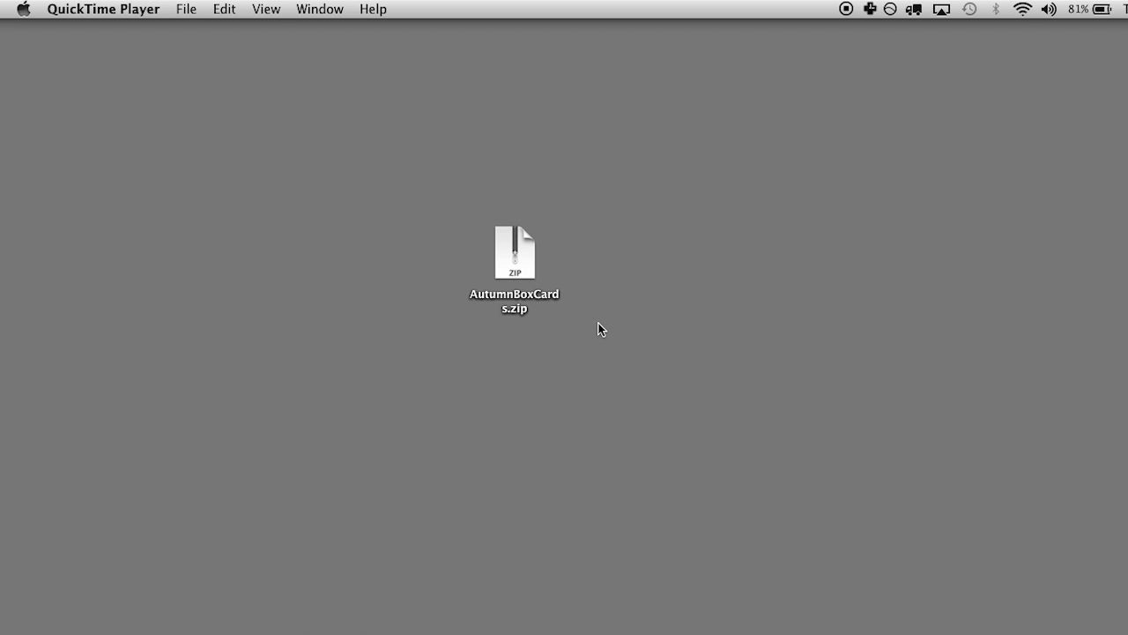
Step: Extract AutumnBoxCards.zip on the desktop and move the archive clear of the extracted folder
left_click(636, 291)
left_click(515, 258)
double_click(516, 258)
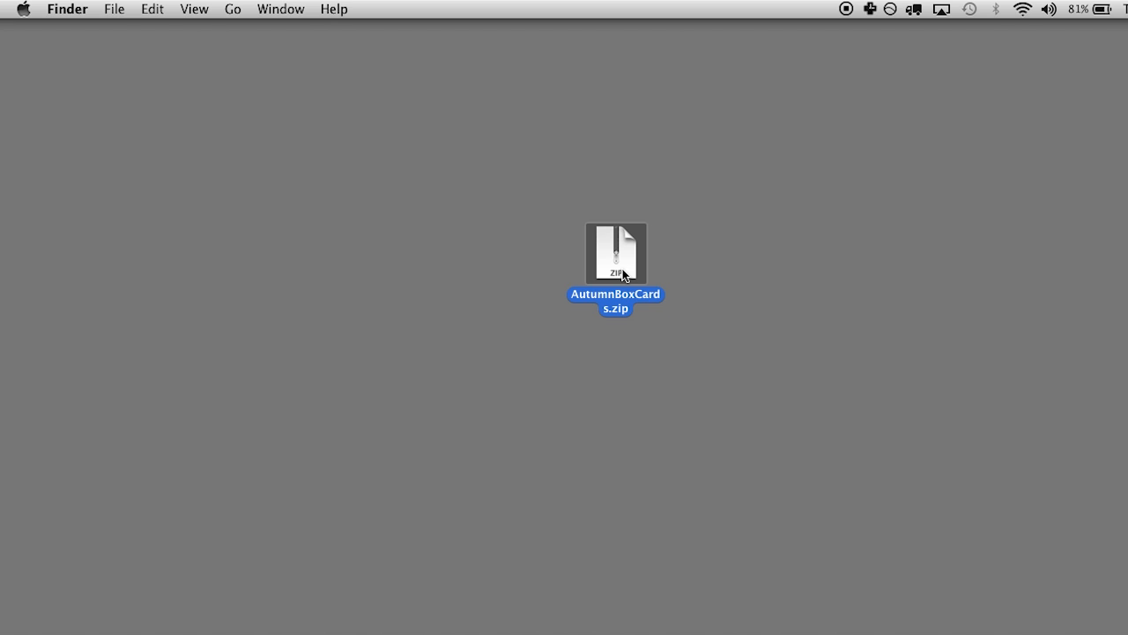
double_click(623, 276)
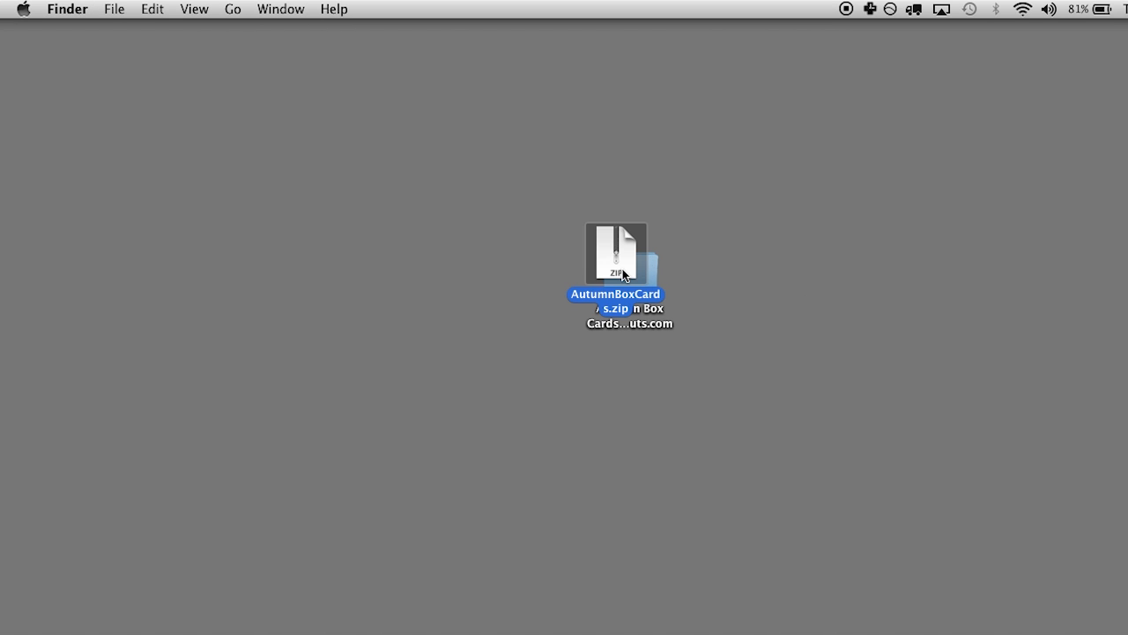
left_click_drag(623, 276, 544, 174)
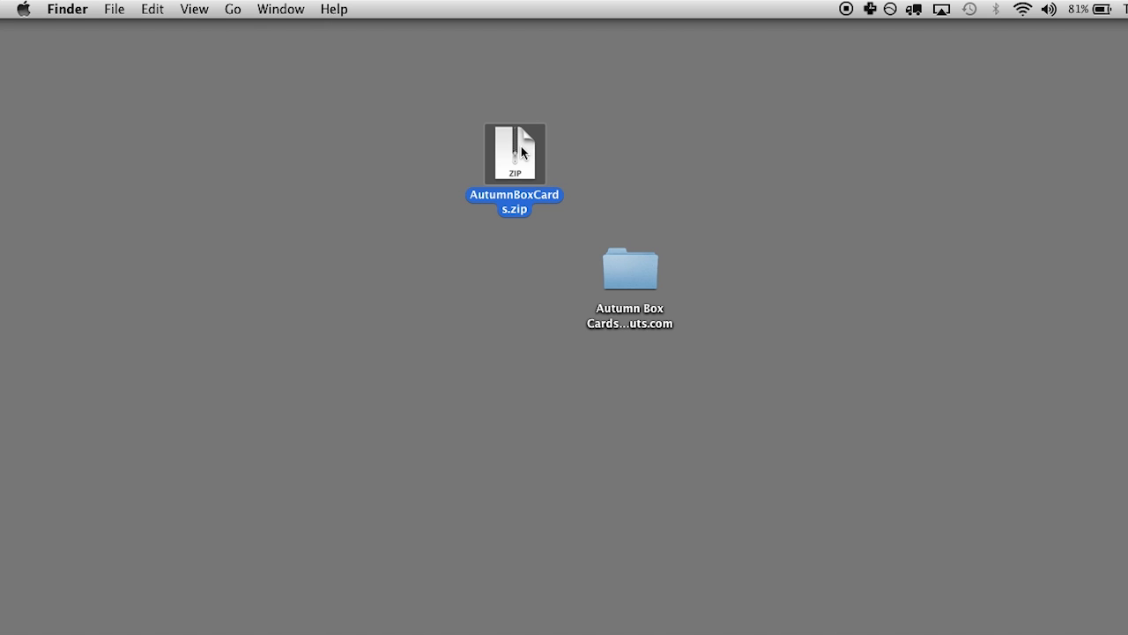
left_click_drag(509, 163, 457, 230)
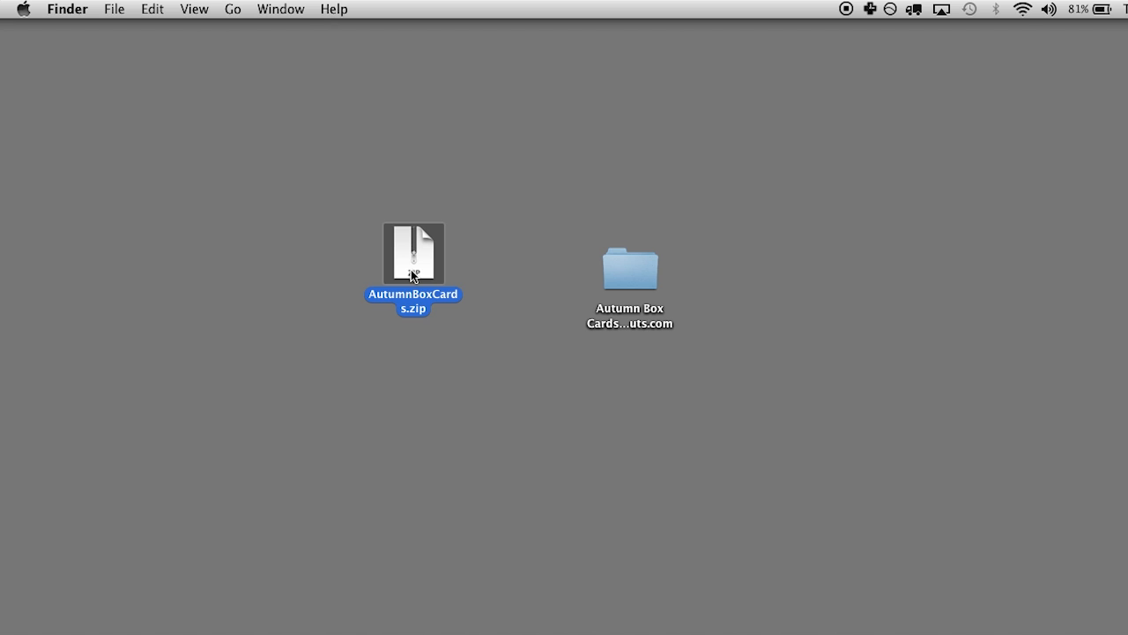
left_click_drag(427, 260, 429, 282)
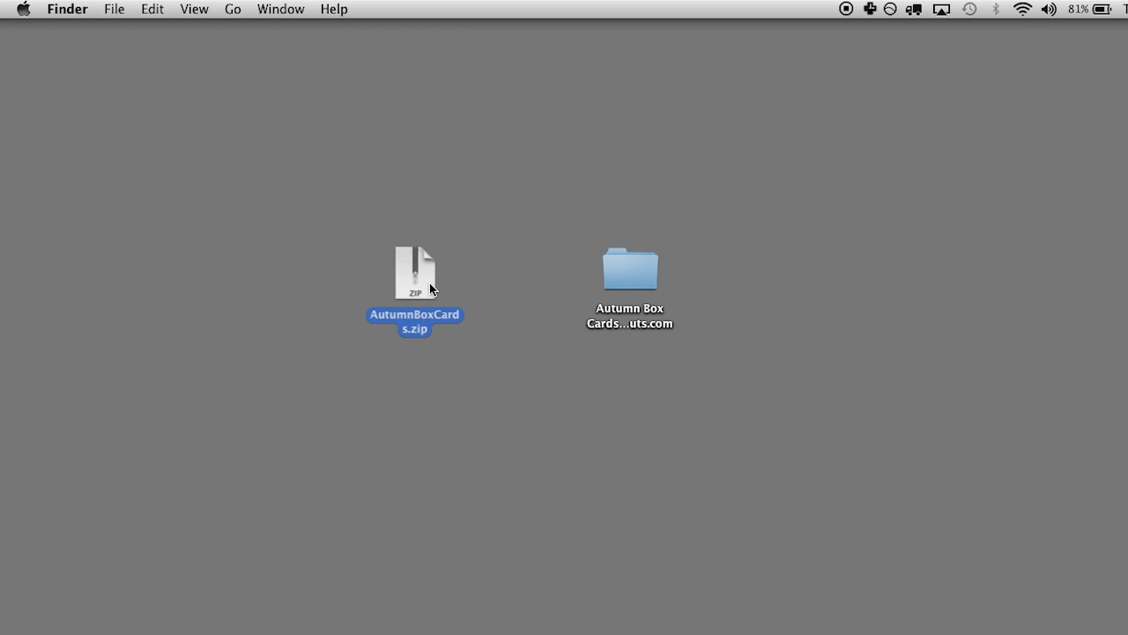
Step: Open Autumn Box Cards Menu.pdf from the extracted folder and resize its window to fit the screen
double_click(634, 272)
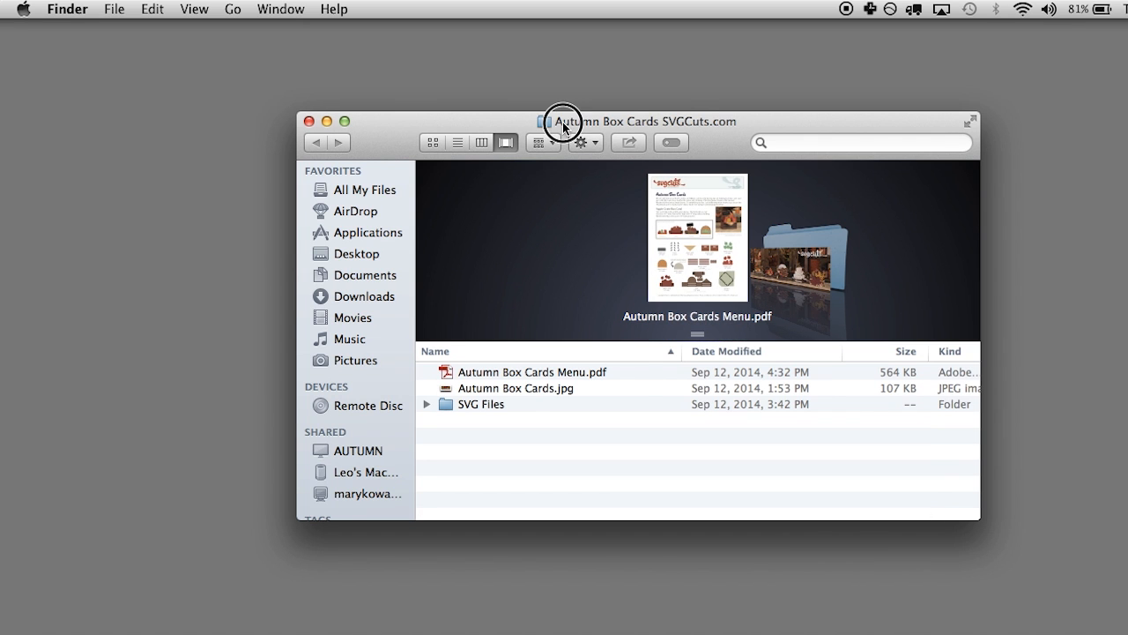
left_click_drag(559, 124, 476, 115)
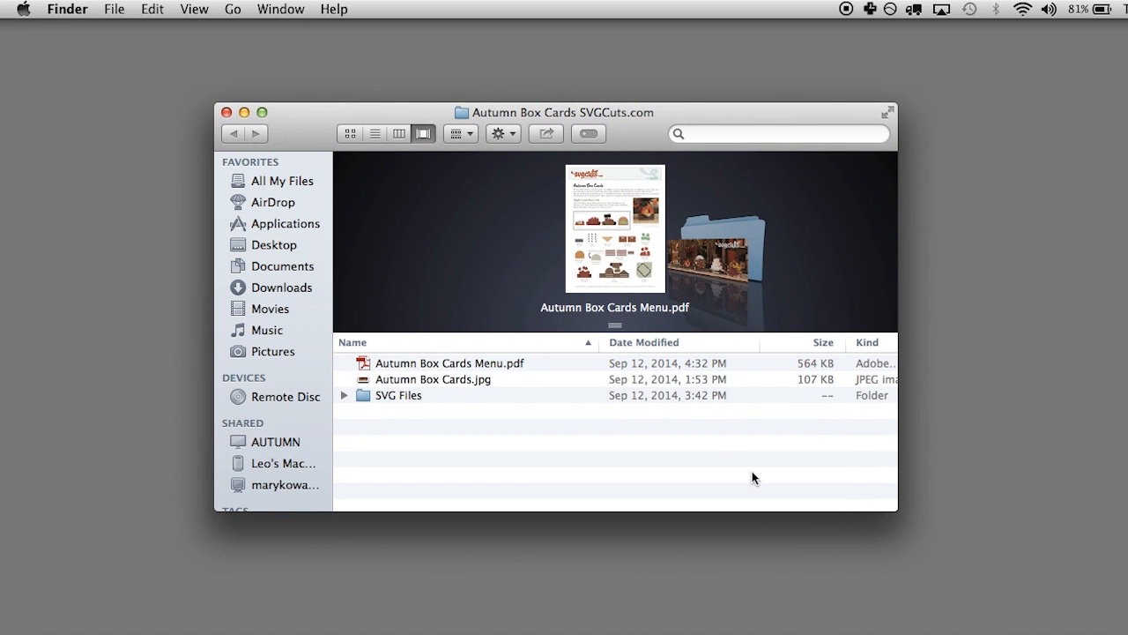
double_click(453, 363)
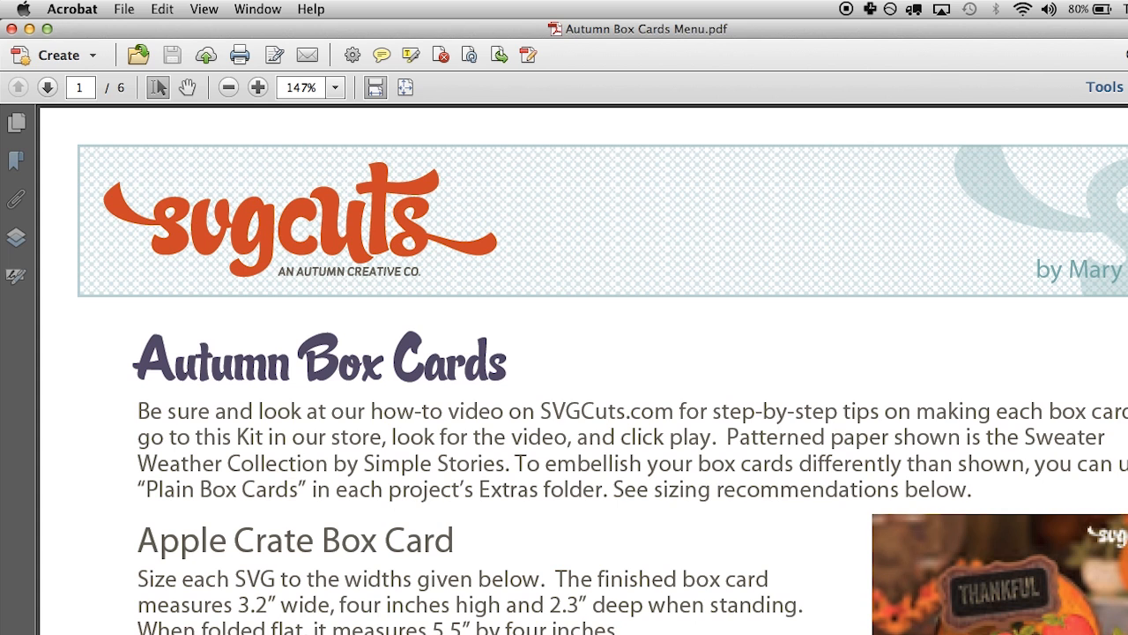
mouse_move(1127, 630)
left_mouse_down()
mouse_move(1115, 619)
mouse_move(1125, 633)
left_mouse_up()
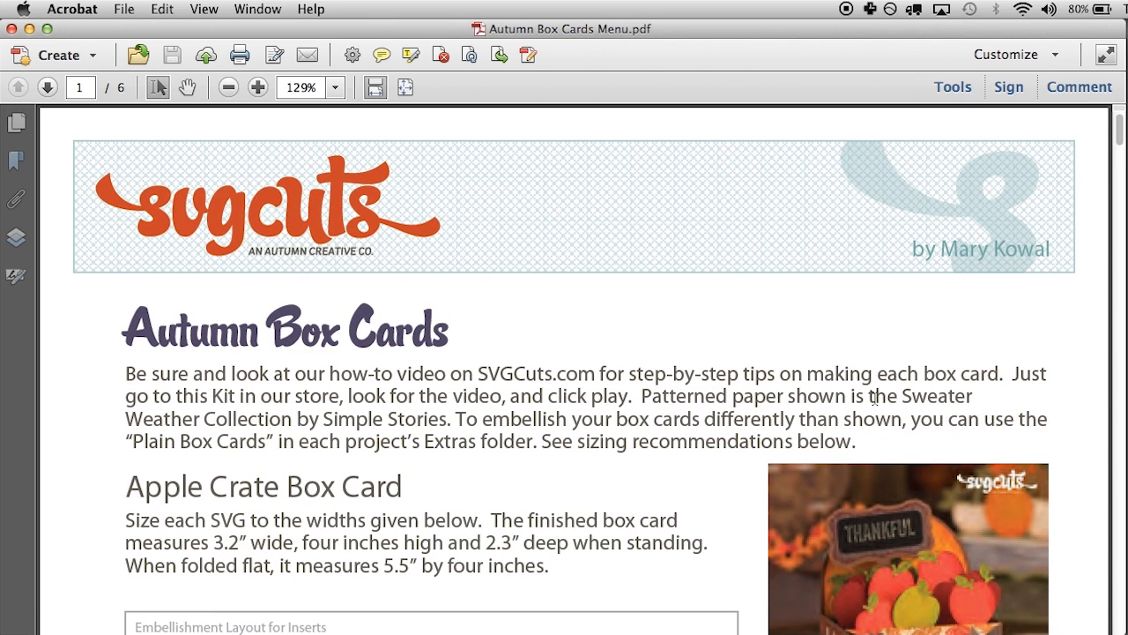
Step: Examine the Apple Crate Box Card section, including its insert layout and the width given under each SVG shape
scroll(725, 376, "down", 3)
scroll(720, 375, "down", 5)
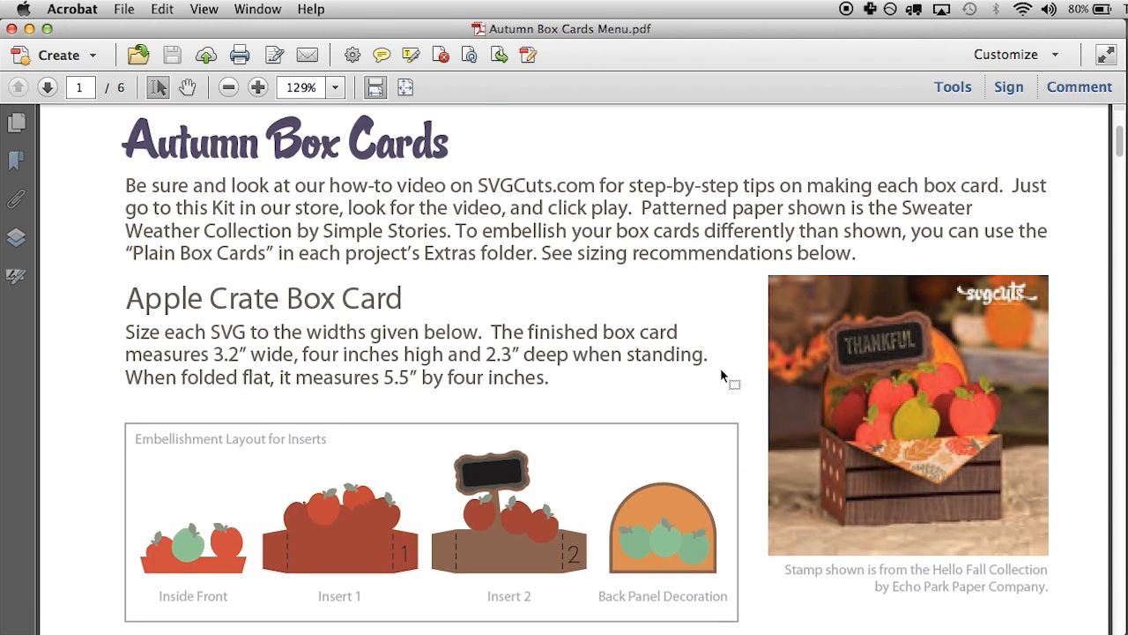
scroll(720, 376, "up", 3)
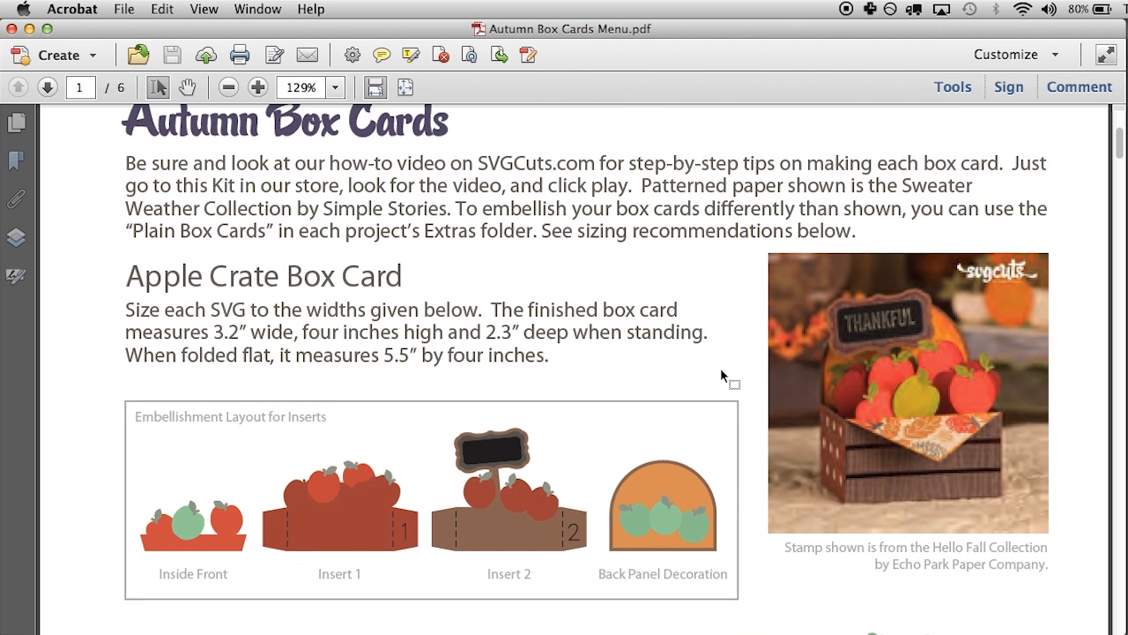
scroll(721, 375, "down", 2)
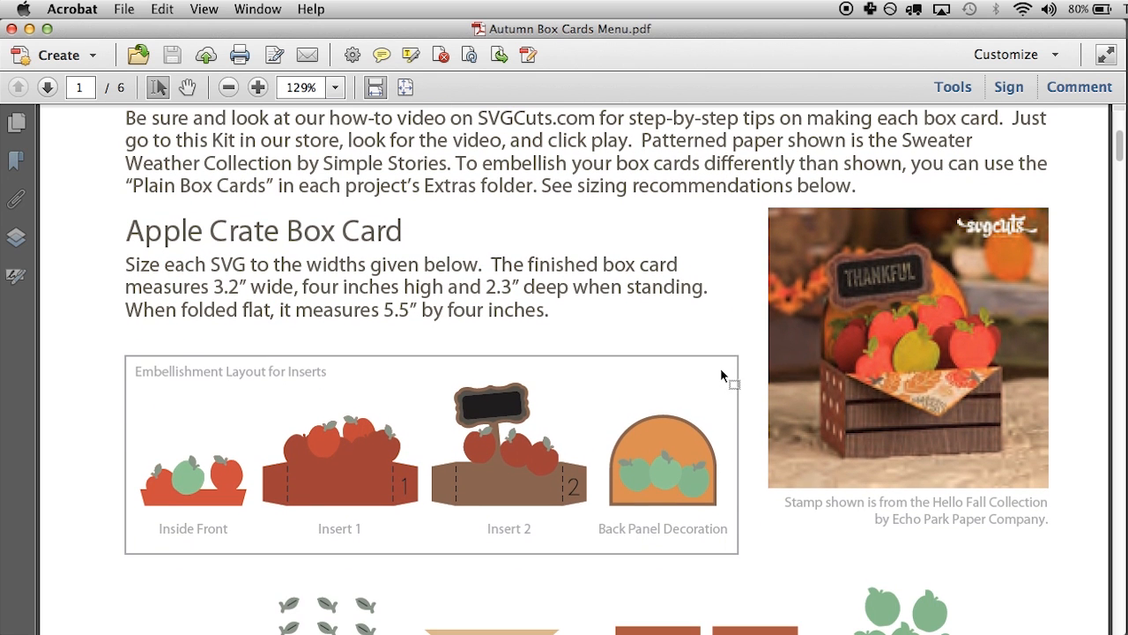
scroll(721, 376, "down", 4)
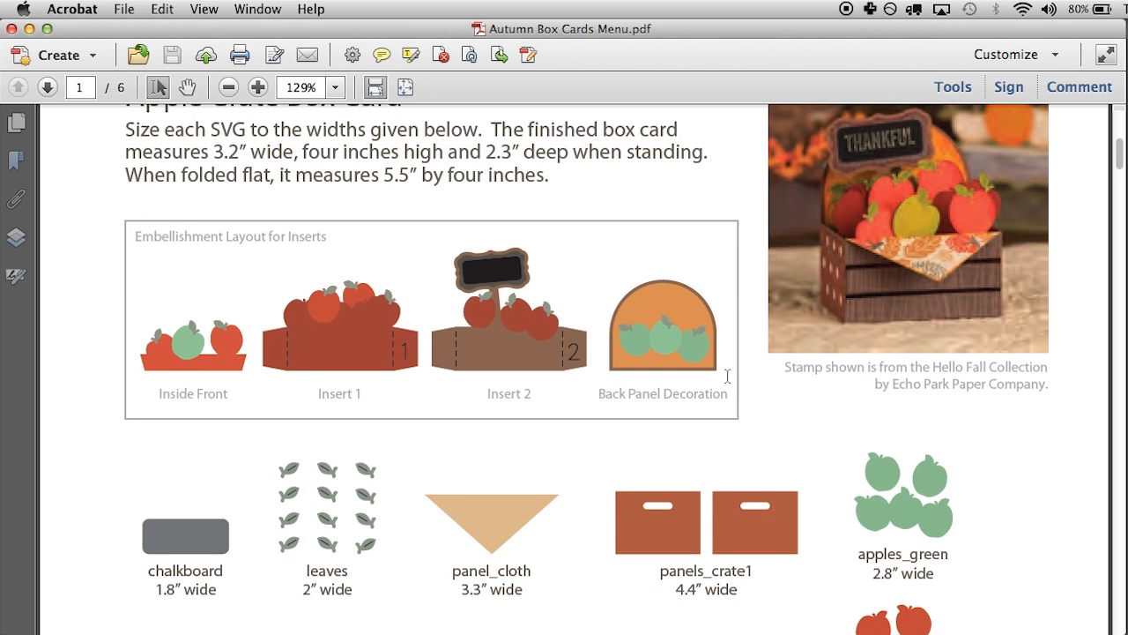
scroll(723, 375, "down", 4)
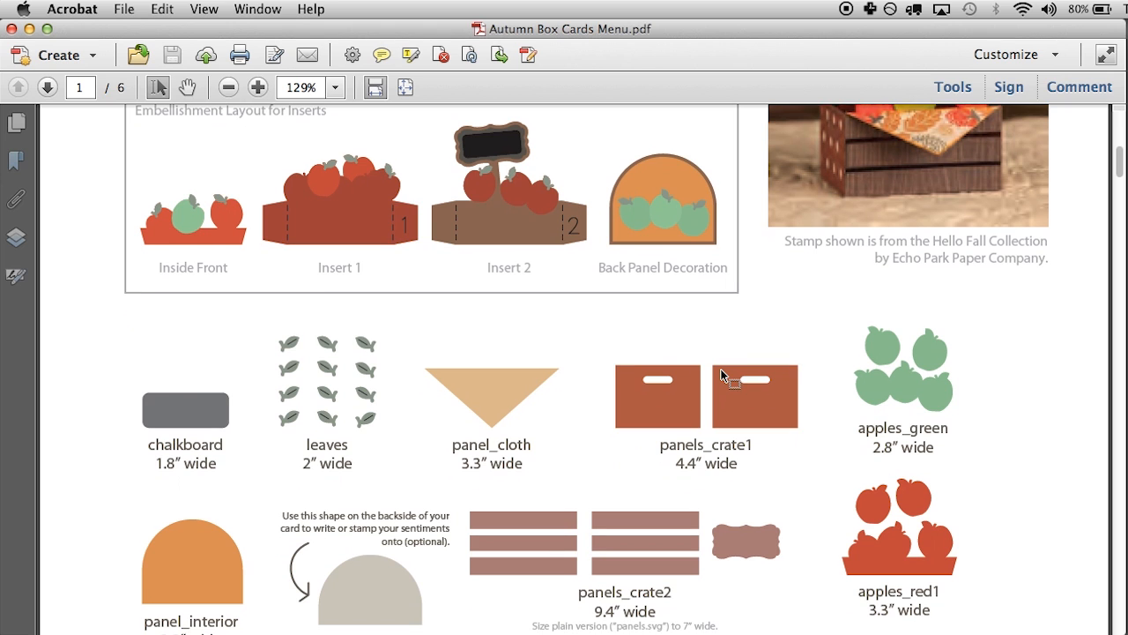
scroll(720, 376, "down", 2)
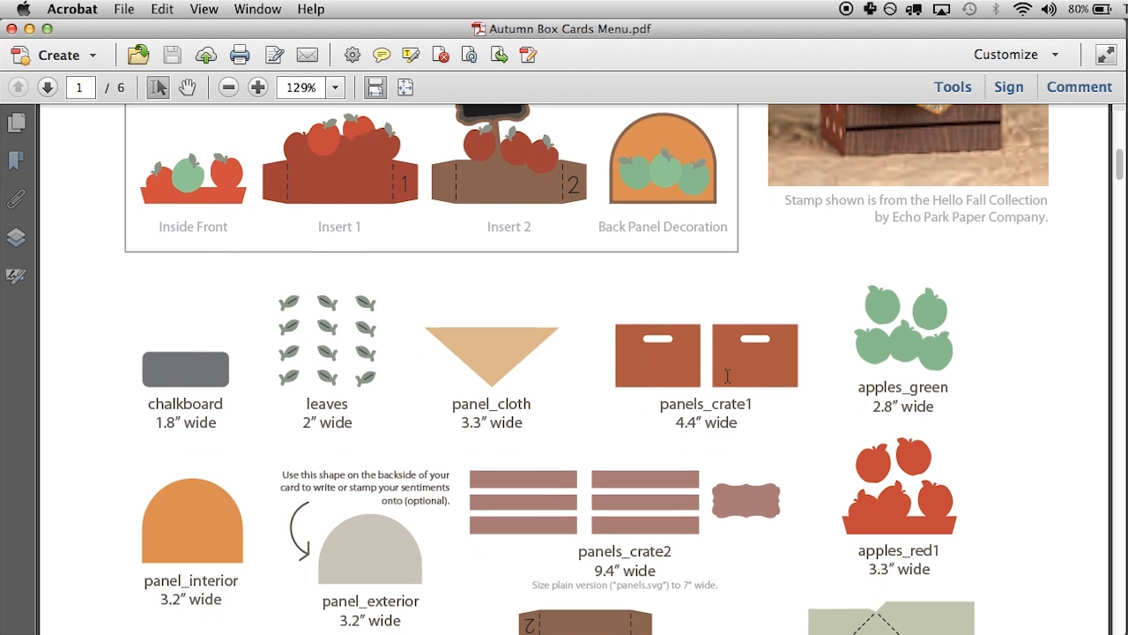
left_click_drag(155, 407, 353, 415)
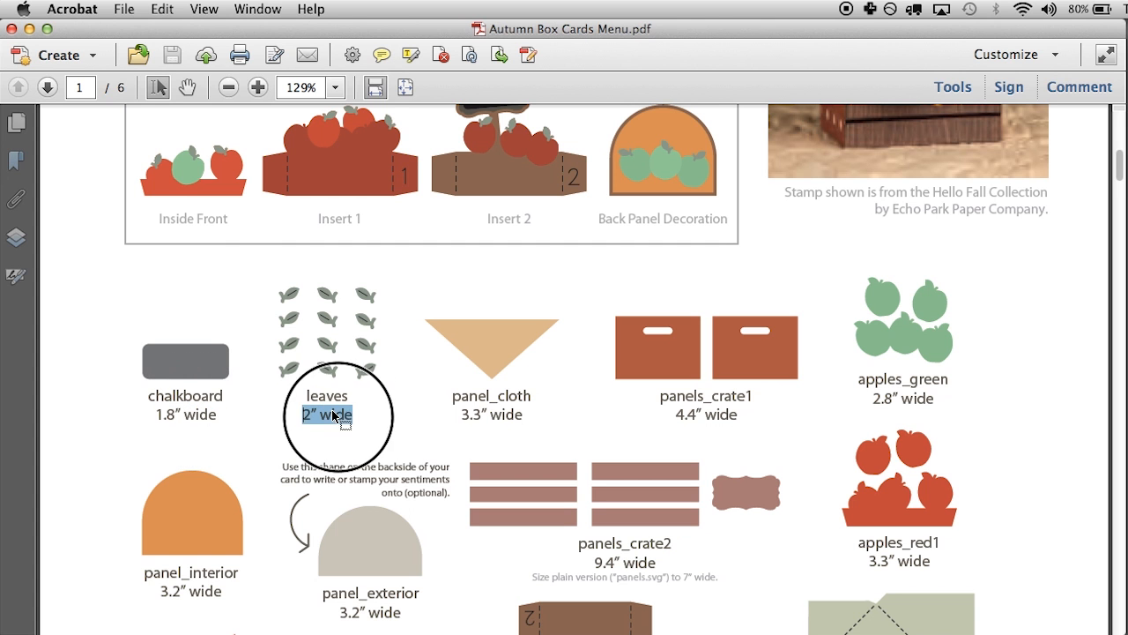
Step: Skim the remaining box card pages of the PDF as far as the Thanksgiving Box Card section on page 5
scroll(472, 411, "down", 12)
scroll(480, 416, "down", 20)
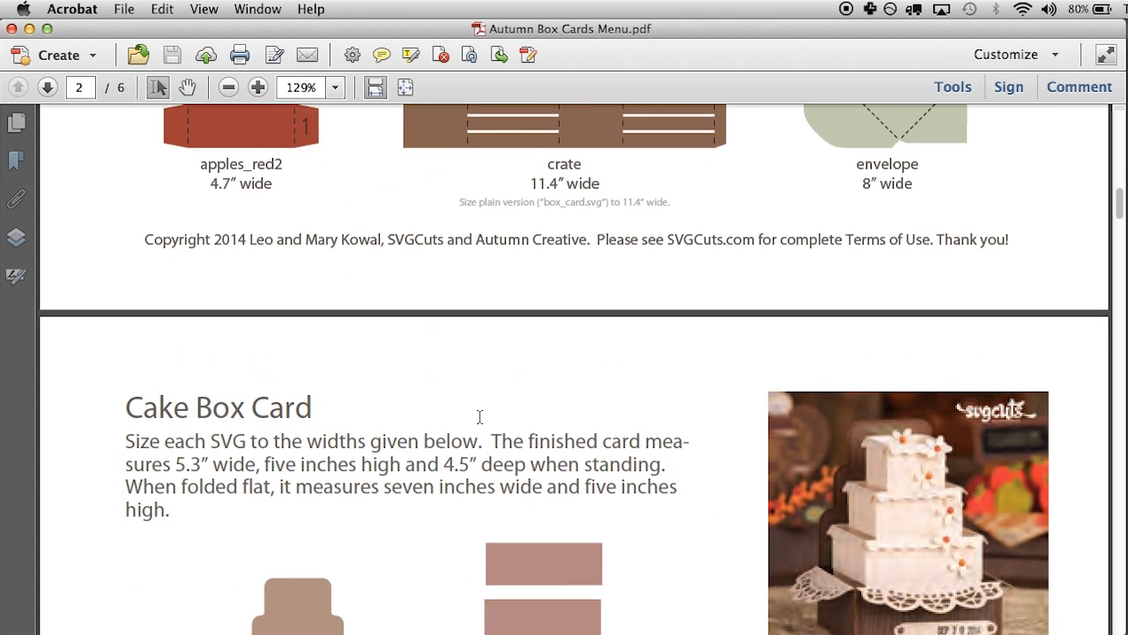
scroll(474, 410, "down", 20)
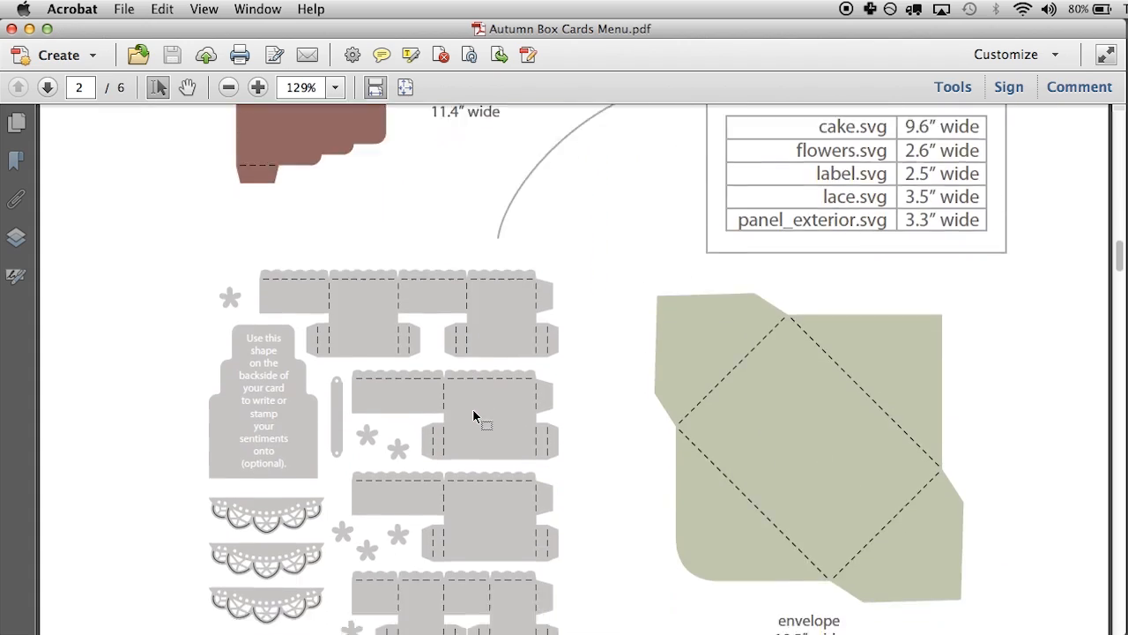
scroll(473, 413, "down", 20)
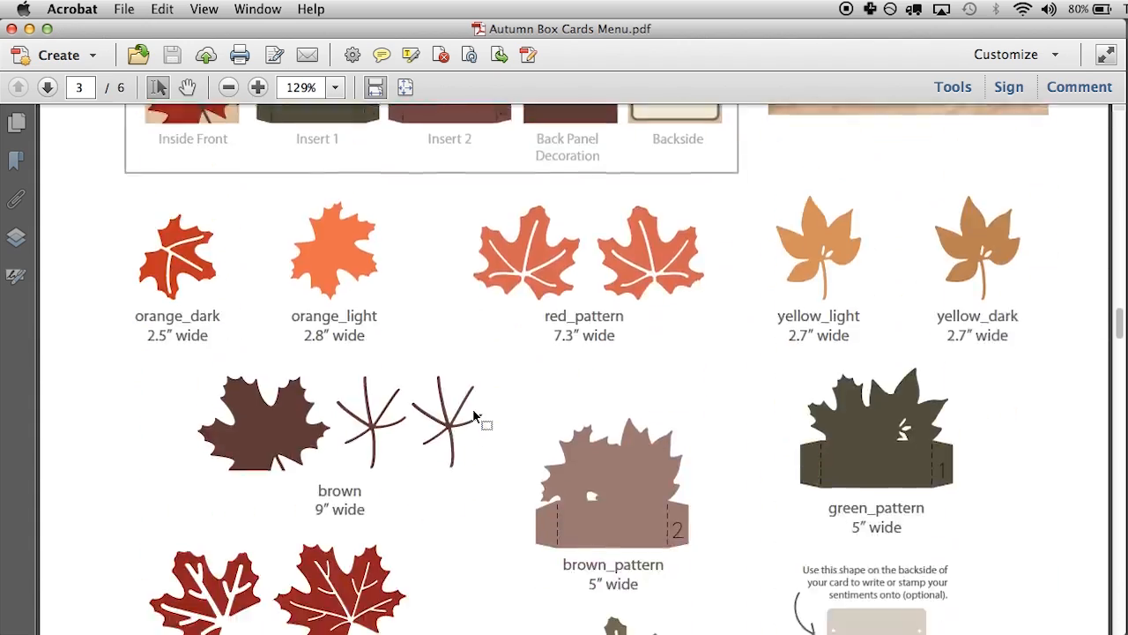
scroll(479, 416, "down", 20)
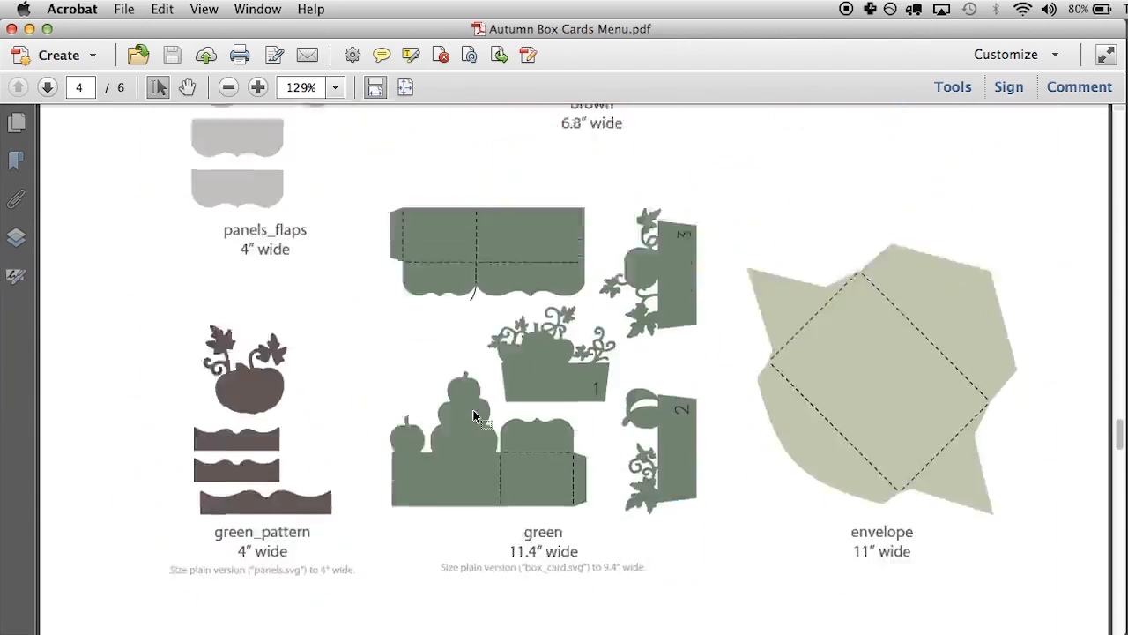
scroll(476, 414, "down", 10)
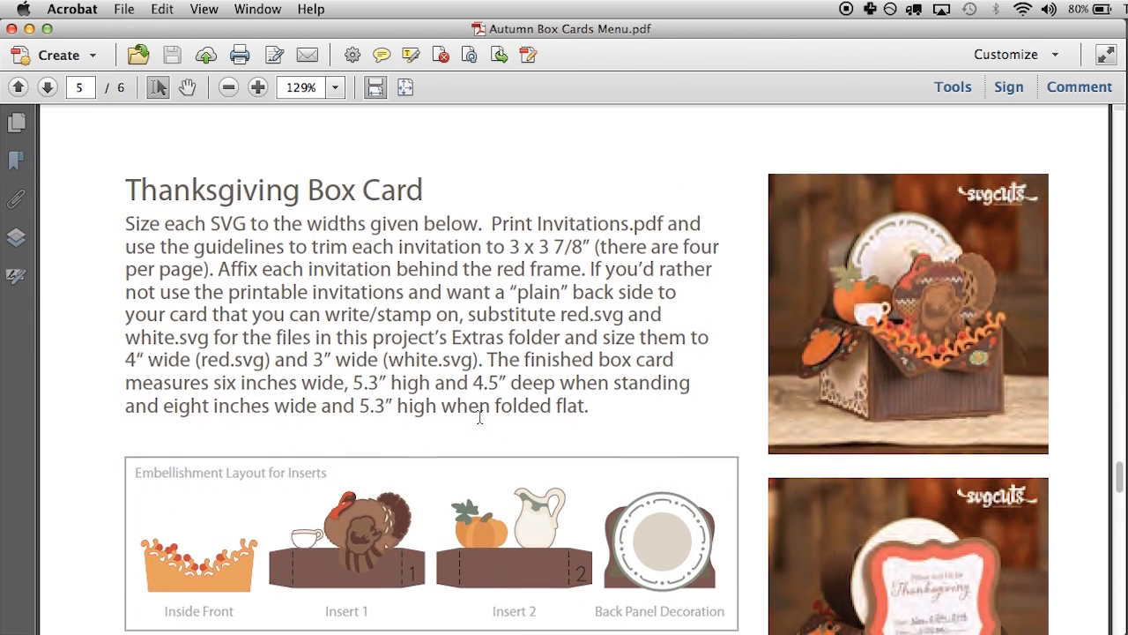
Step: Examine the Thanksgiving Box Card's SVG shapes, their listed widths, the plain-version sizing notes and the embellishment layout for inserts
scroll(473, 416, "down", 8)
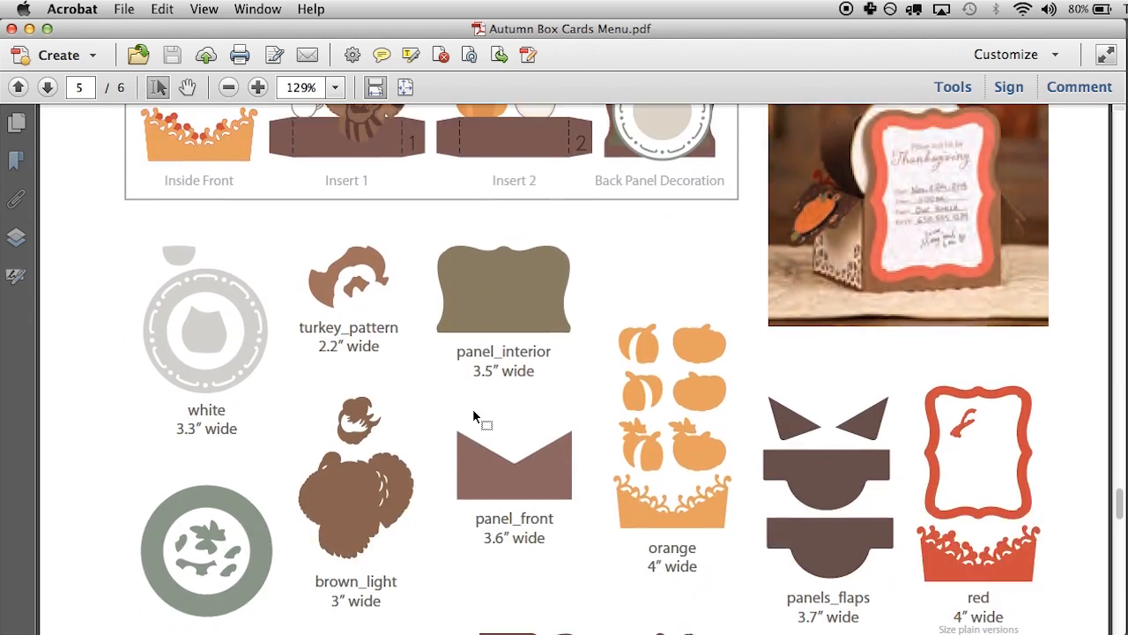
scroll(480, 416, "down", 5)
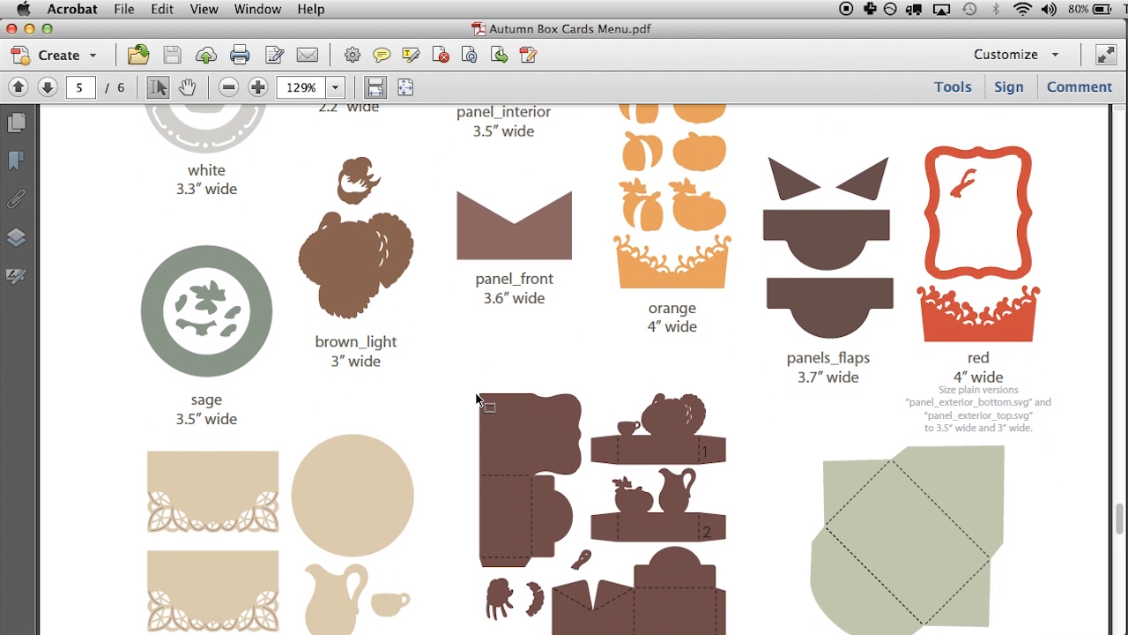
scroll(476, 398, "down", 2)
scroll(476, 399, "up", 7)
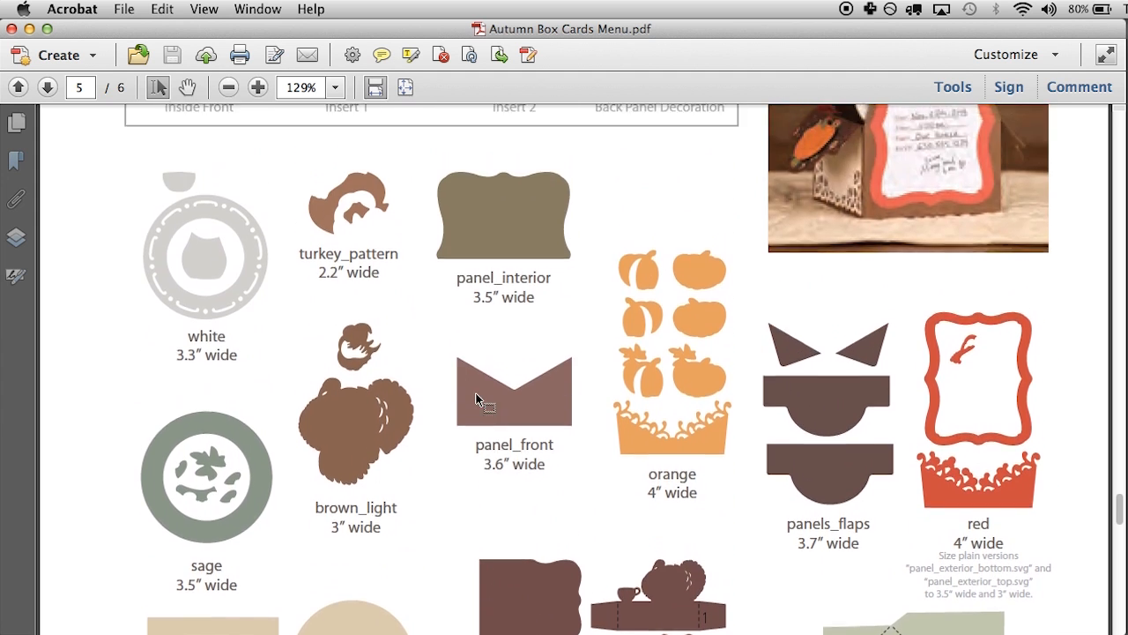
scroll(476, 398, "up", 2)
scroll(476, 399, "down", 2)
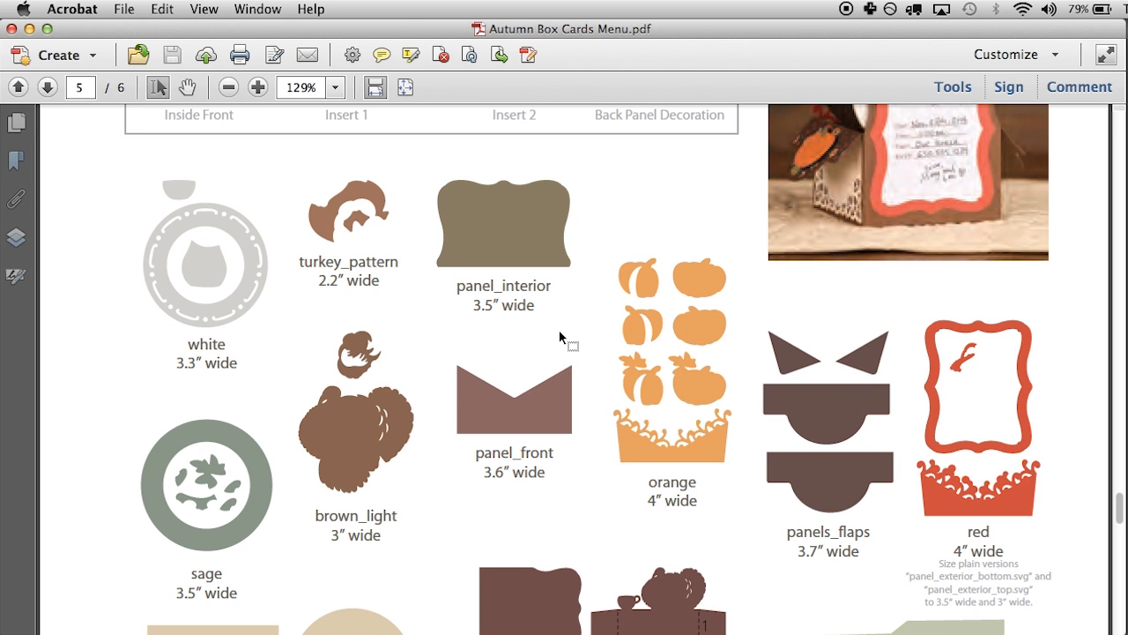
scroll(558, 335, "down", 10)
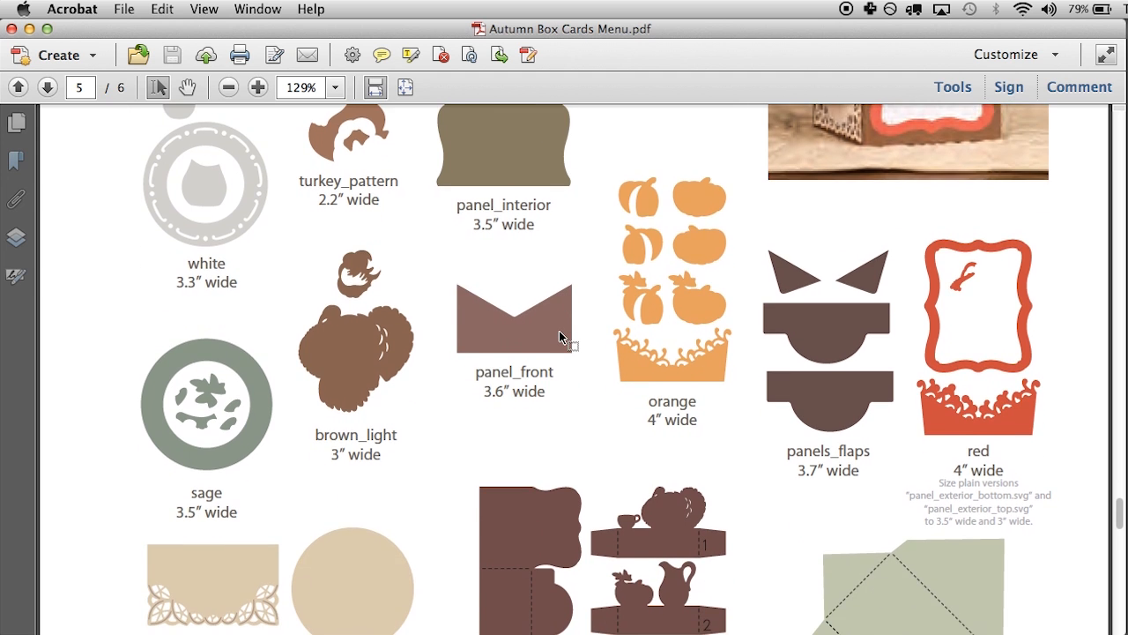
scroll(559, 331, "down", 5)
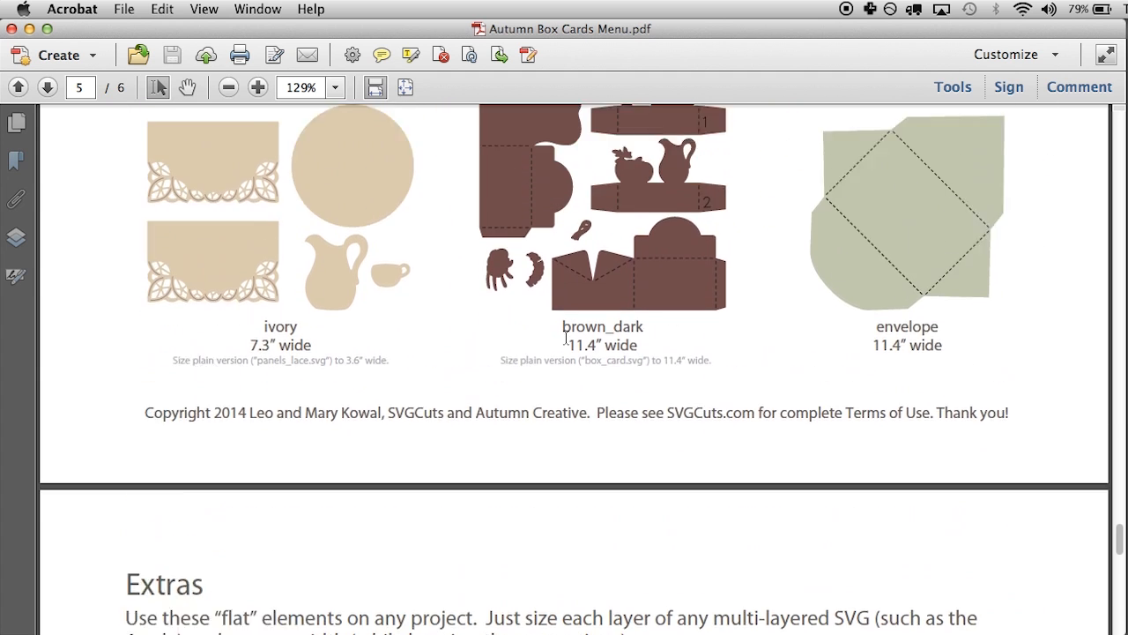
scroll(559, 330, "up", 11)
scroll(560, 333, "up", 5)
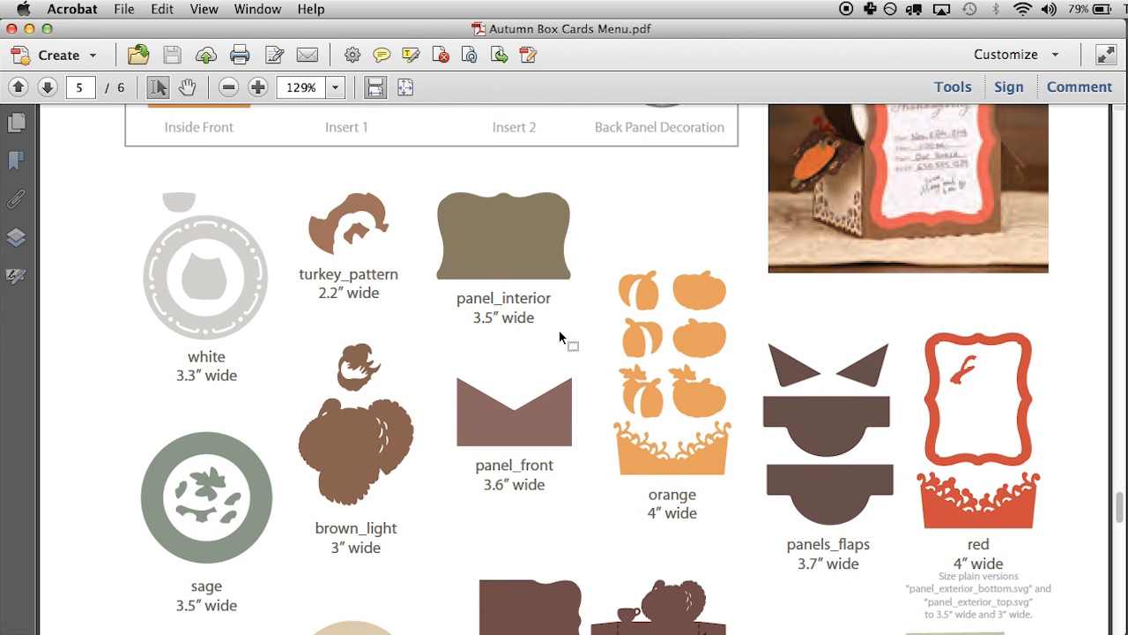
scroll(559, 335, "down", 3)
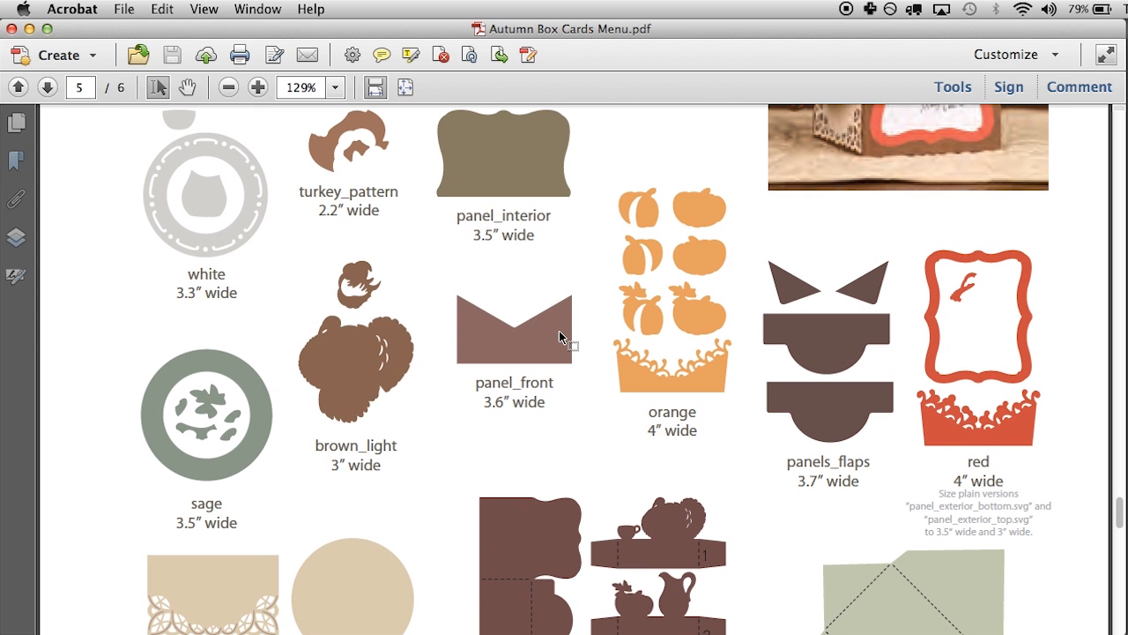
scroll(559, 330, "down", 2)
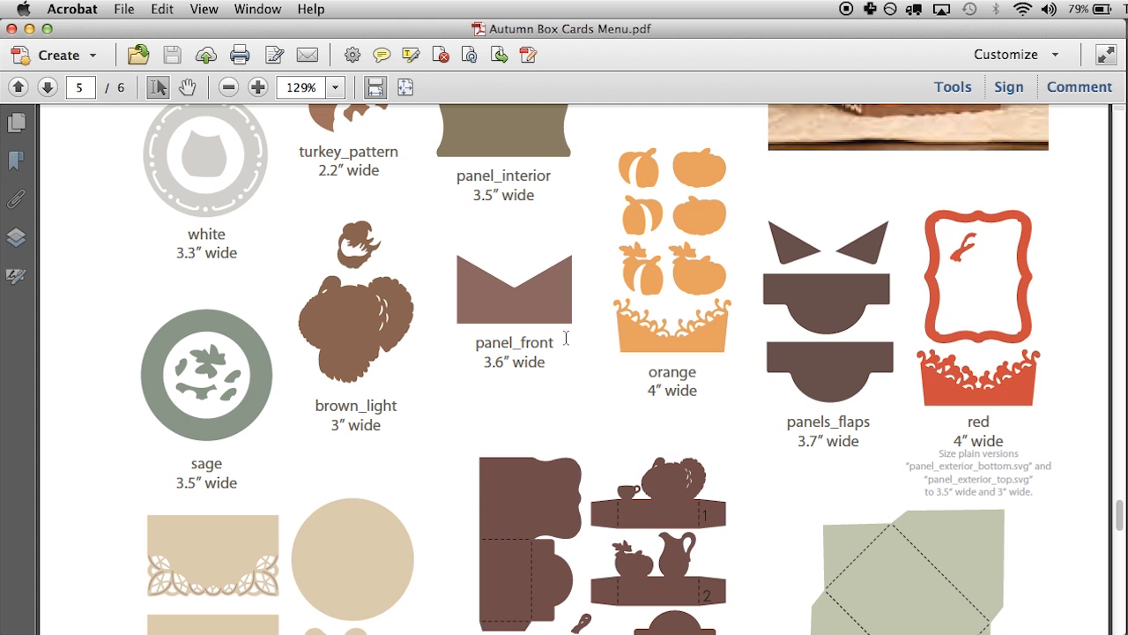
scroll(566, 337, "down", 6)
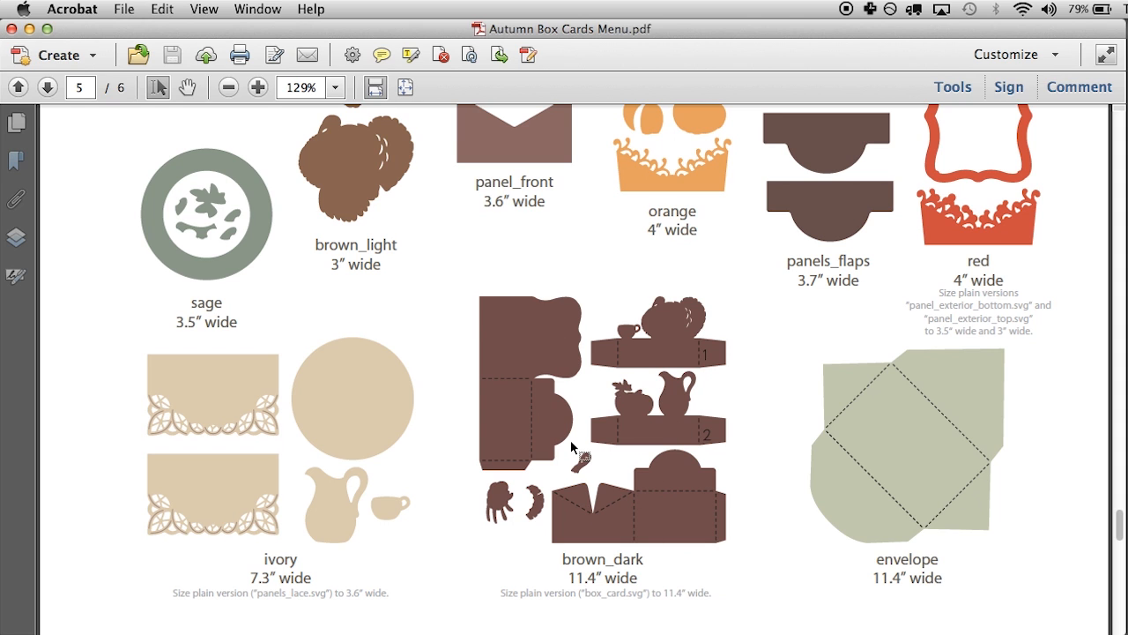
scroll(608, 423, "down", 2)
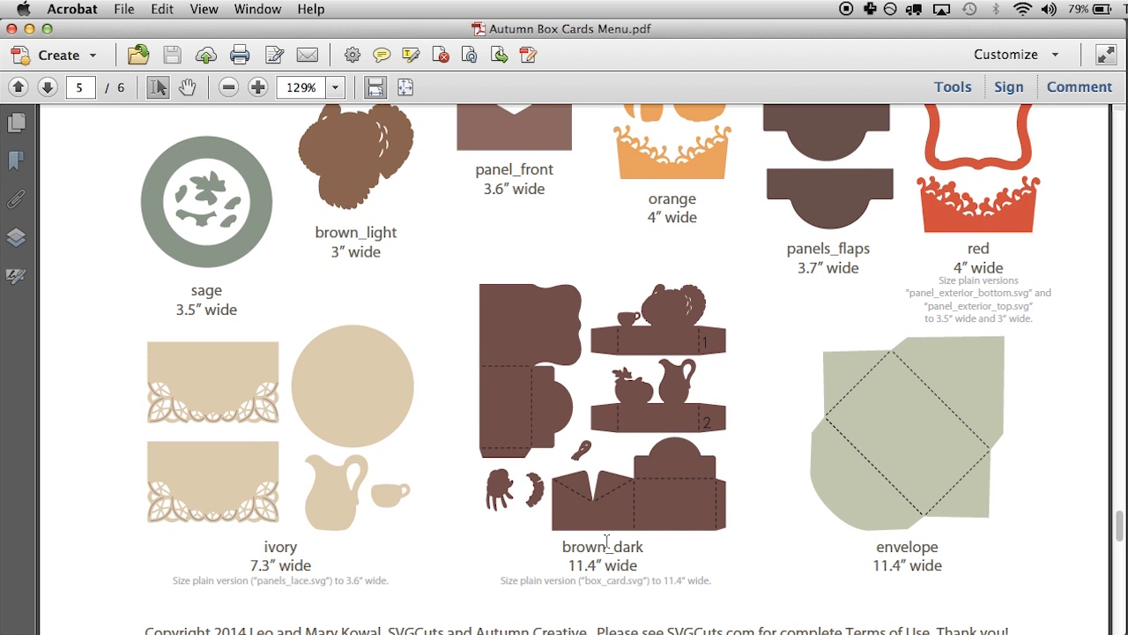
scroll(443, 335, "up", 5)
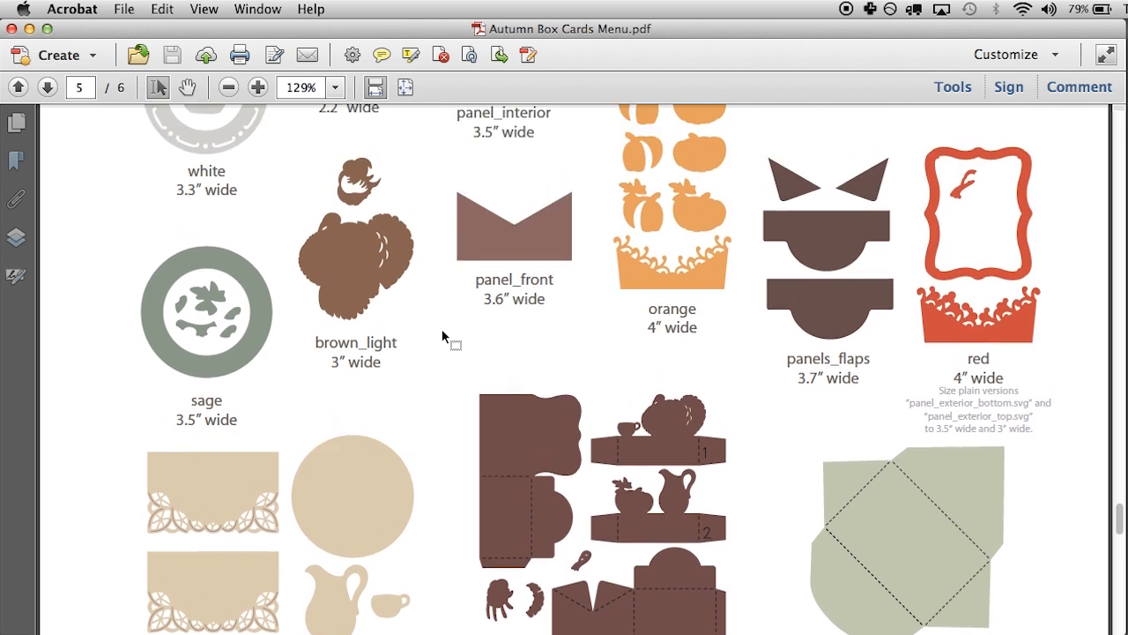
scroll(528, 286, "up", 3)
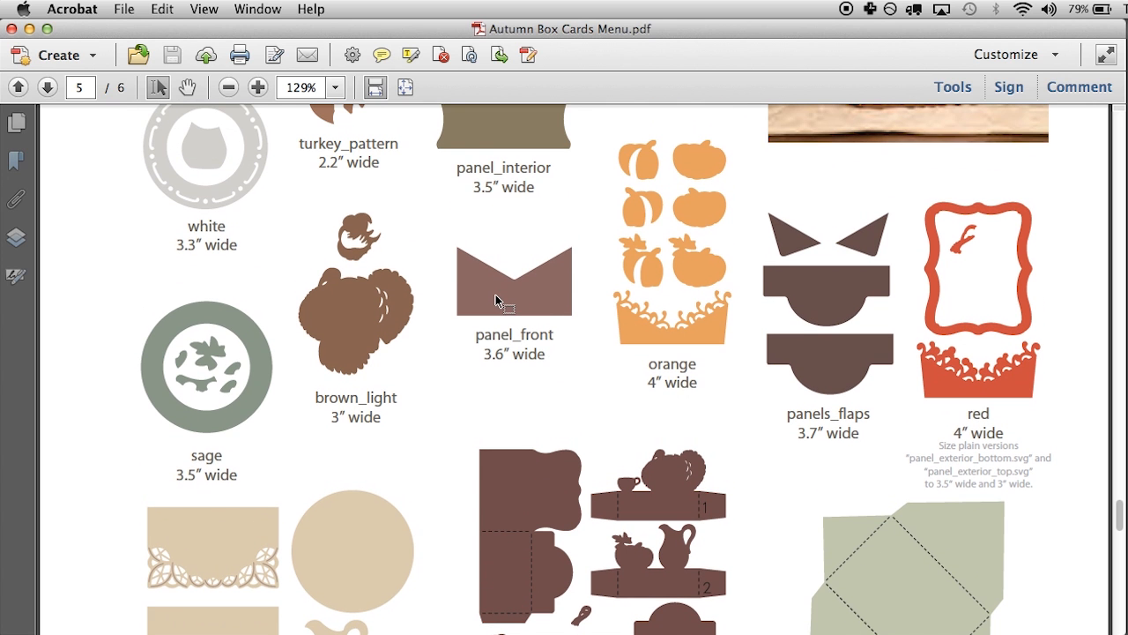
scroll(496, 298, "up", 15)
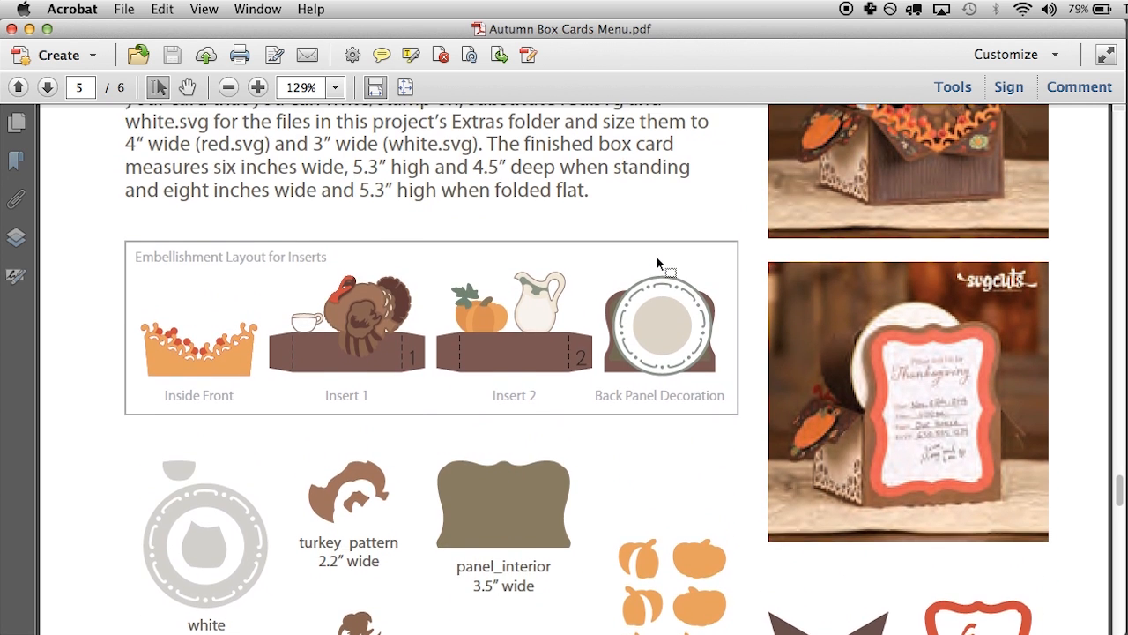
Step: Review the Thanksgiving Box Card's sizing text, insert layout, photos and SVG shape widths in the menu PDF, and close the PDF
scroll(659, 265, "up", 4)
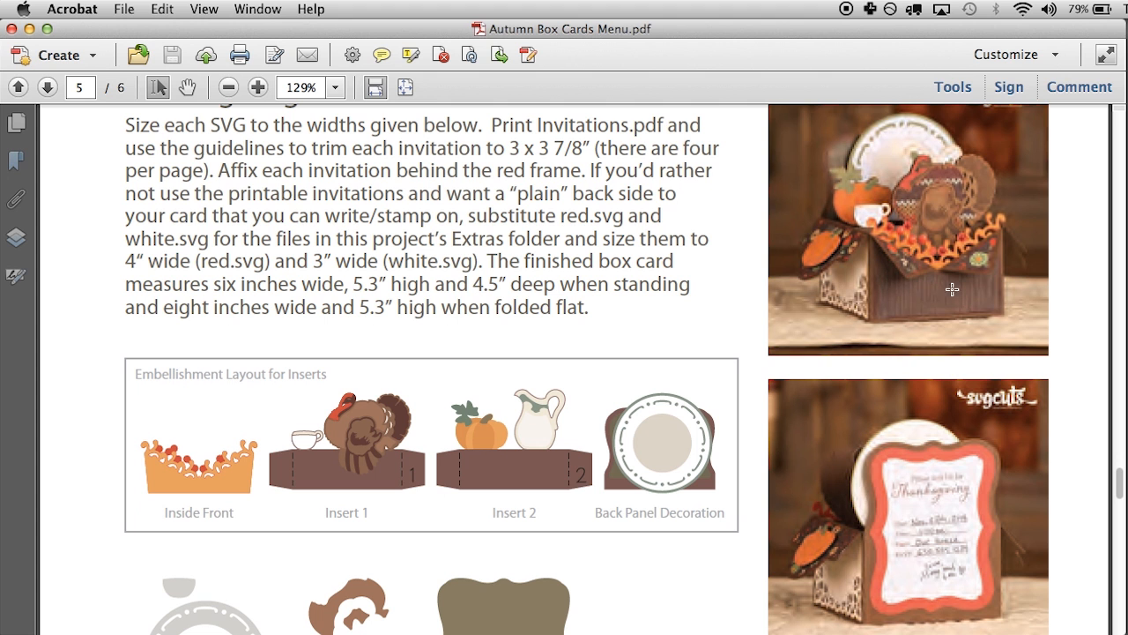
scroll(885, 310, "down", 13)
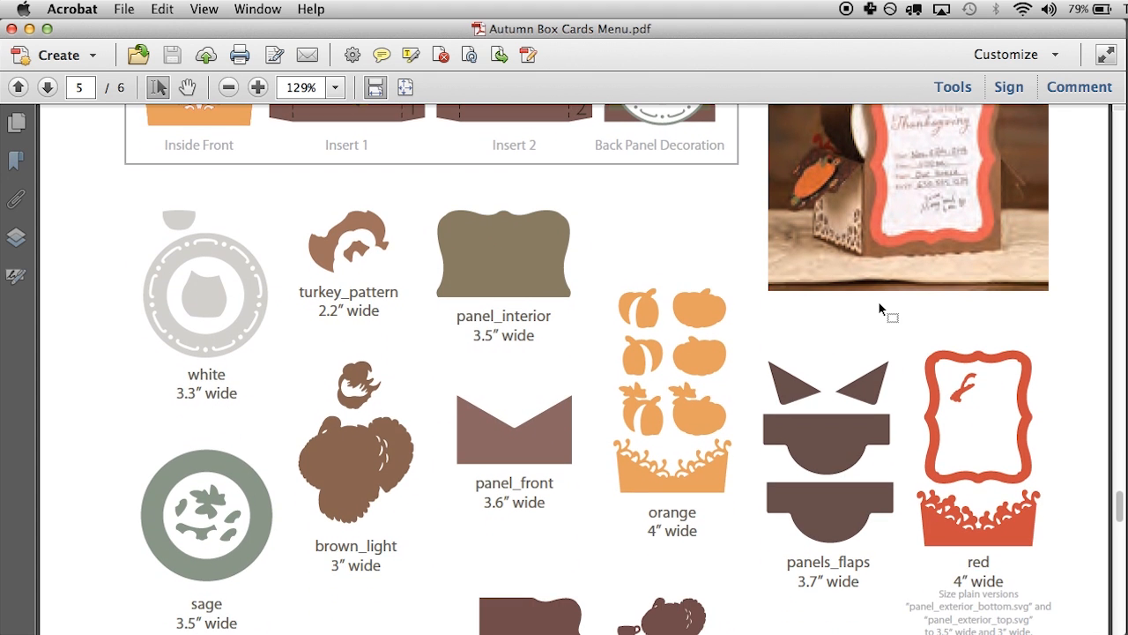
scroll(884, 310, "down", 2)
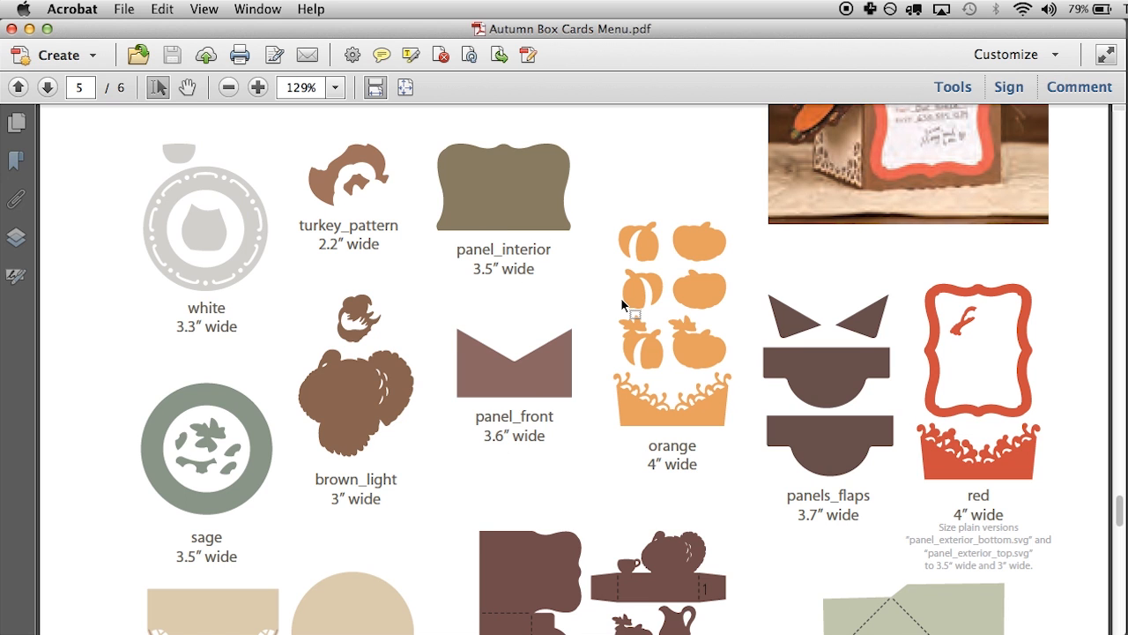
scroll(621, 302, "up", 5)
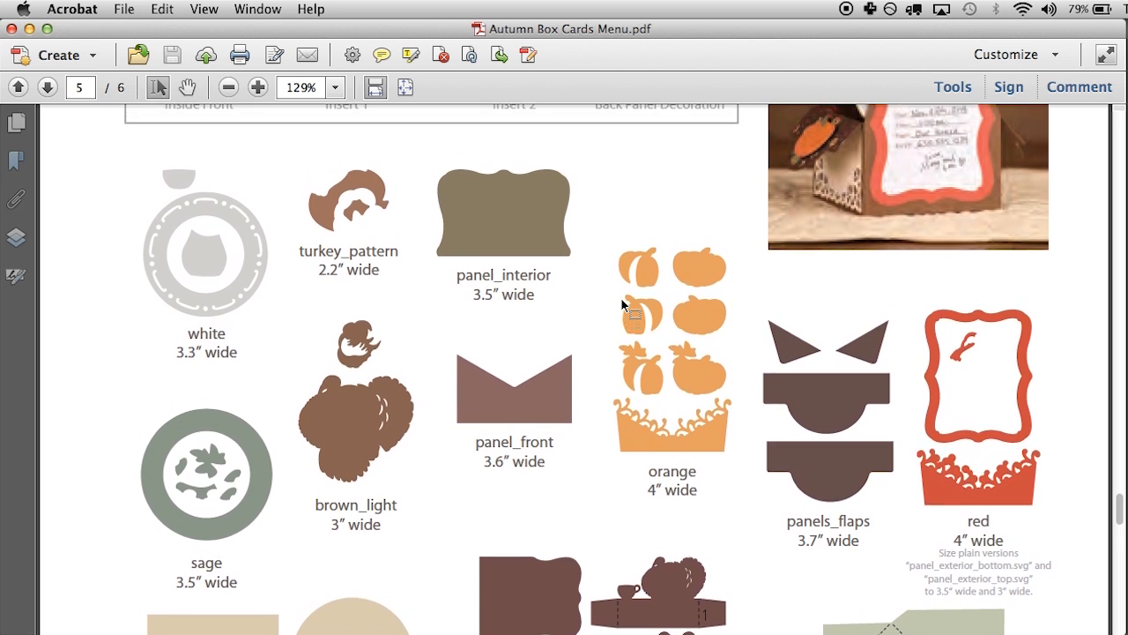
scroll(622, 304, "up", 5)
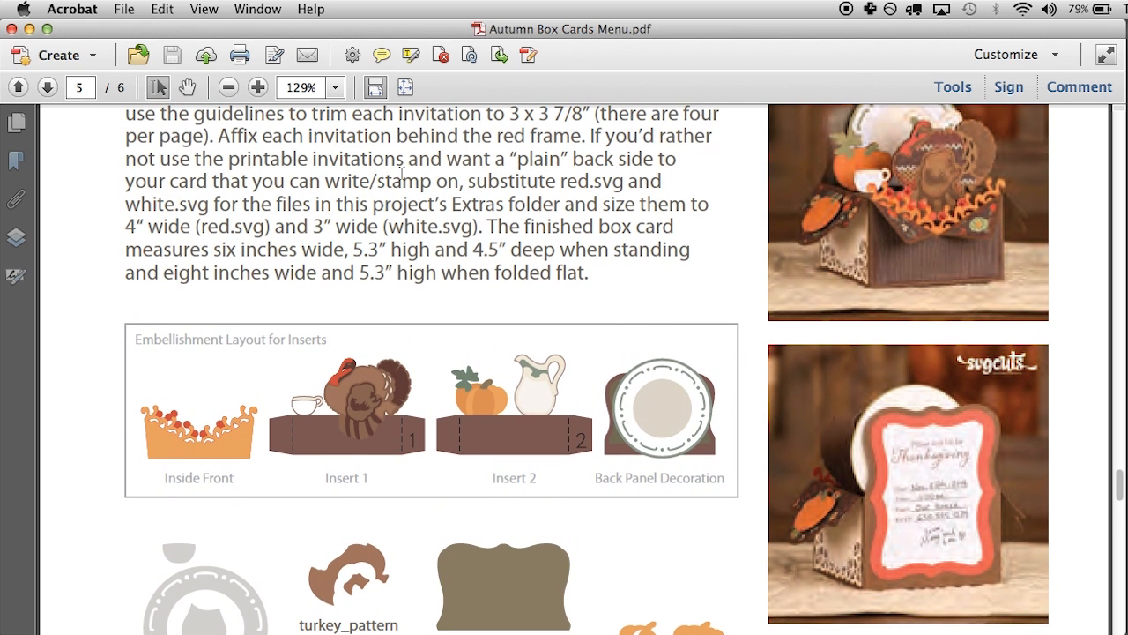
left_click(30, 30)
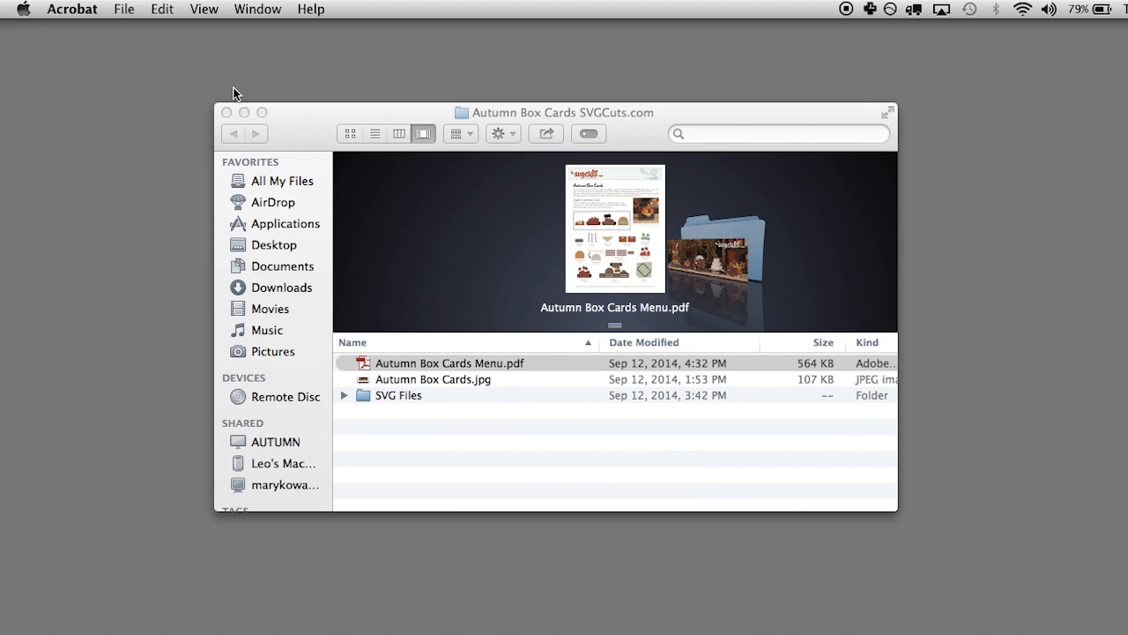
Step: View the Autumn Box Cards.jpg photo from the kit folder, centre its window on the screen, and quit Preview
left_click(369, 110)
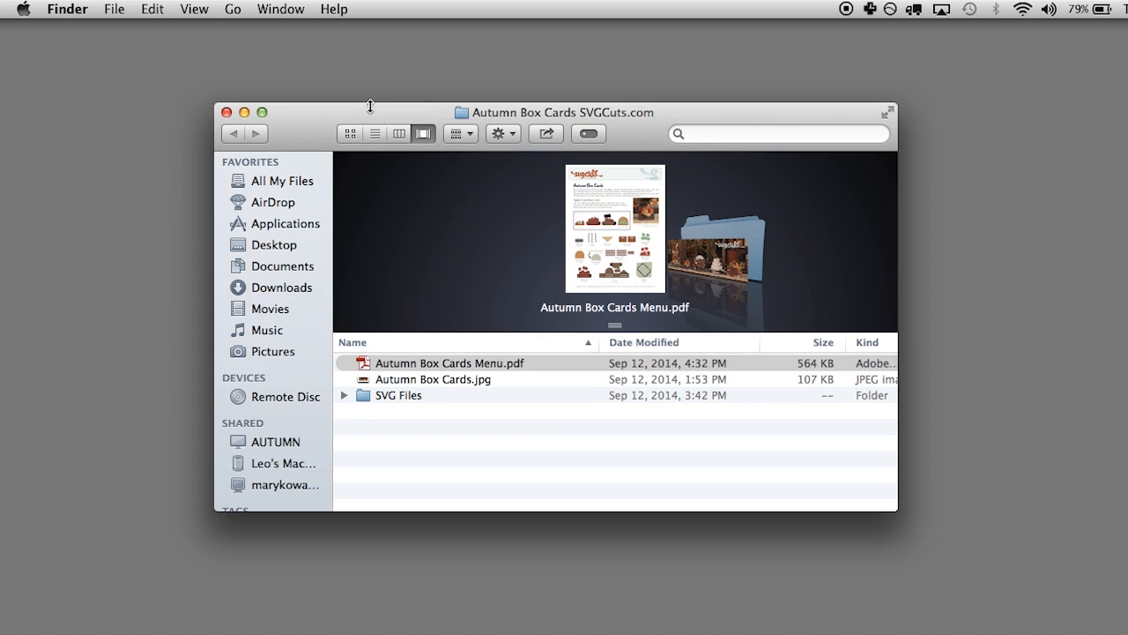
left_click(432, 380)
double_click(407, 379)
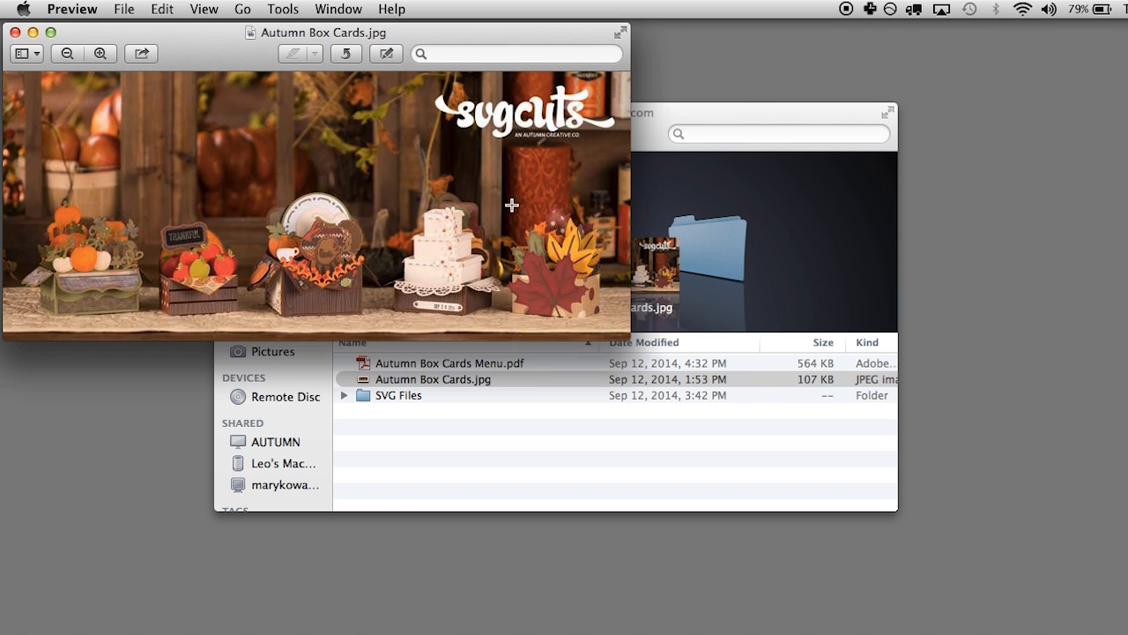
left_click_drag(406, 36, 640, 153)
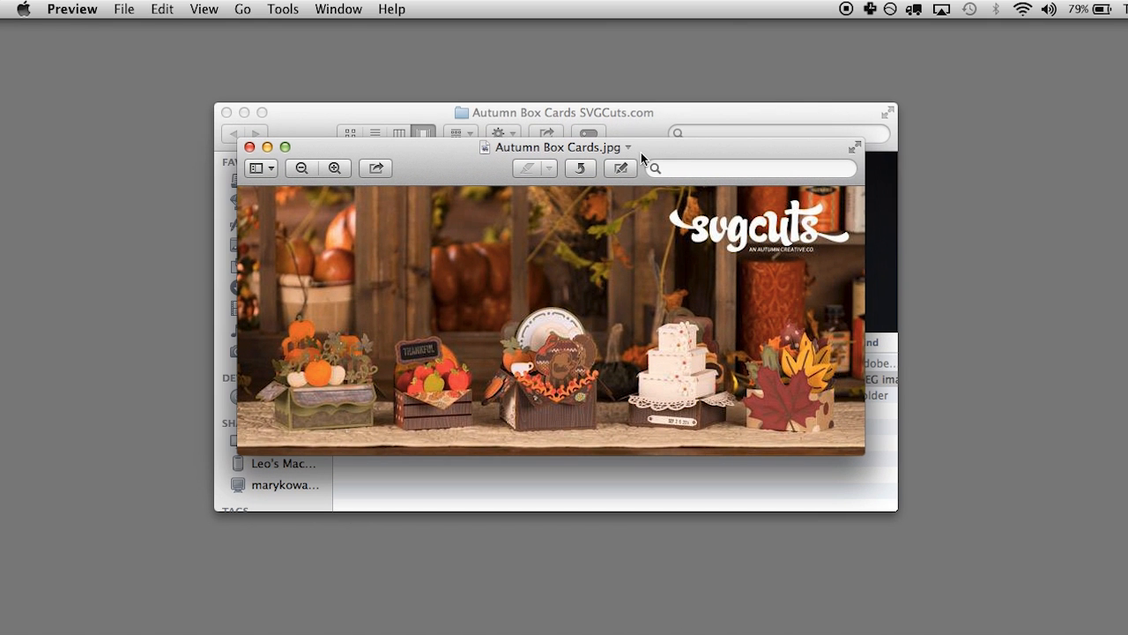
left_click(250, 147)
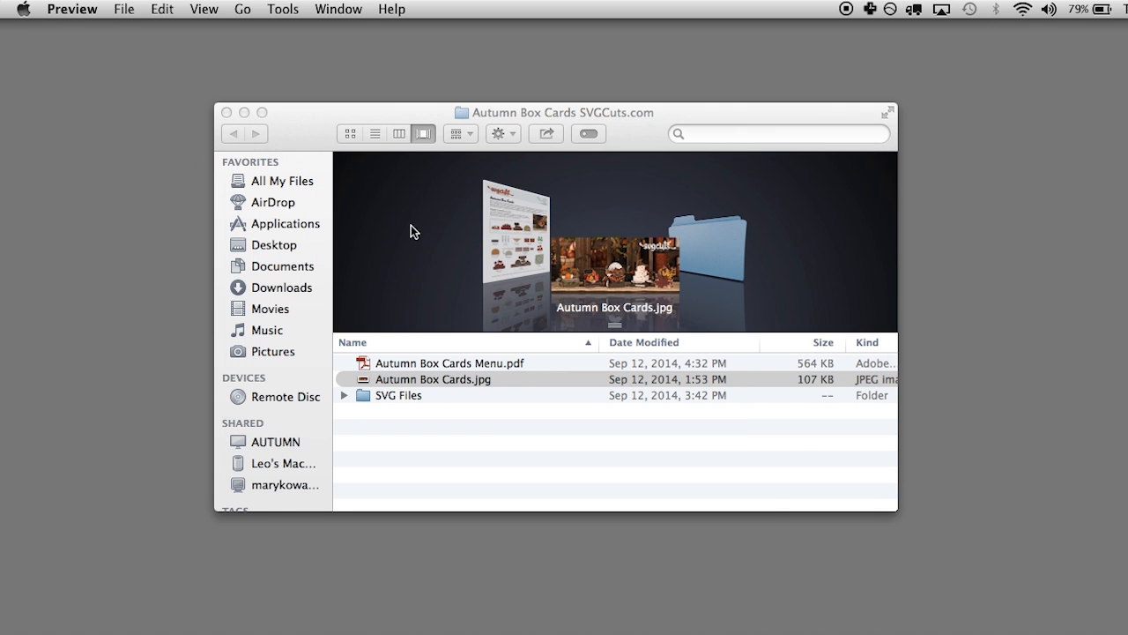
key("super+q")
Step: Open the SVG Files folder and its Thanksgiving Box Card subfolder
left_click(393, 395)
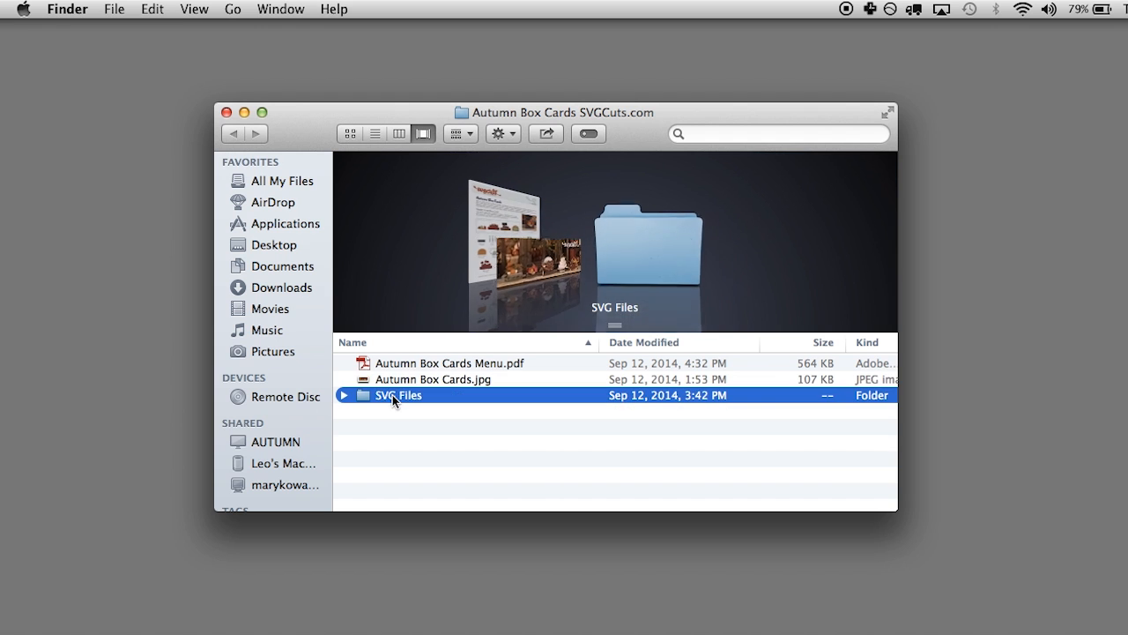
double_click(404, 396)
left_click_drag(423, 464, 382, 356)
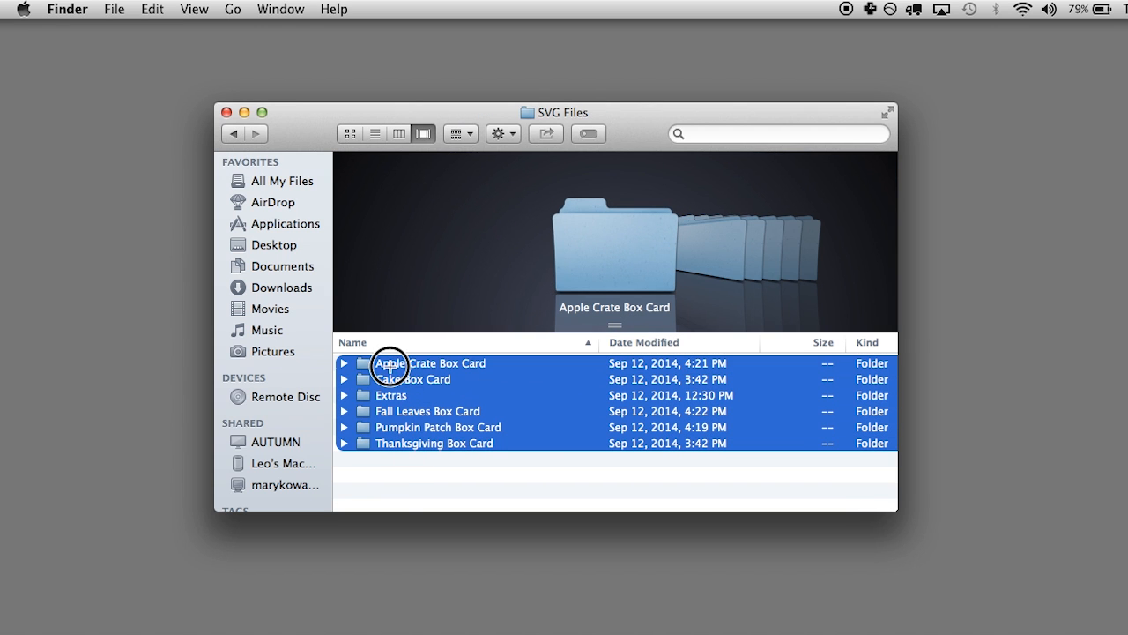
left_click(451, 467)
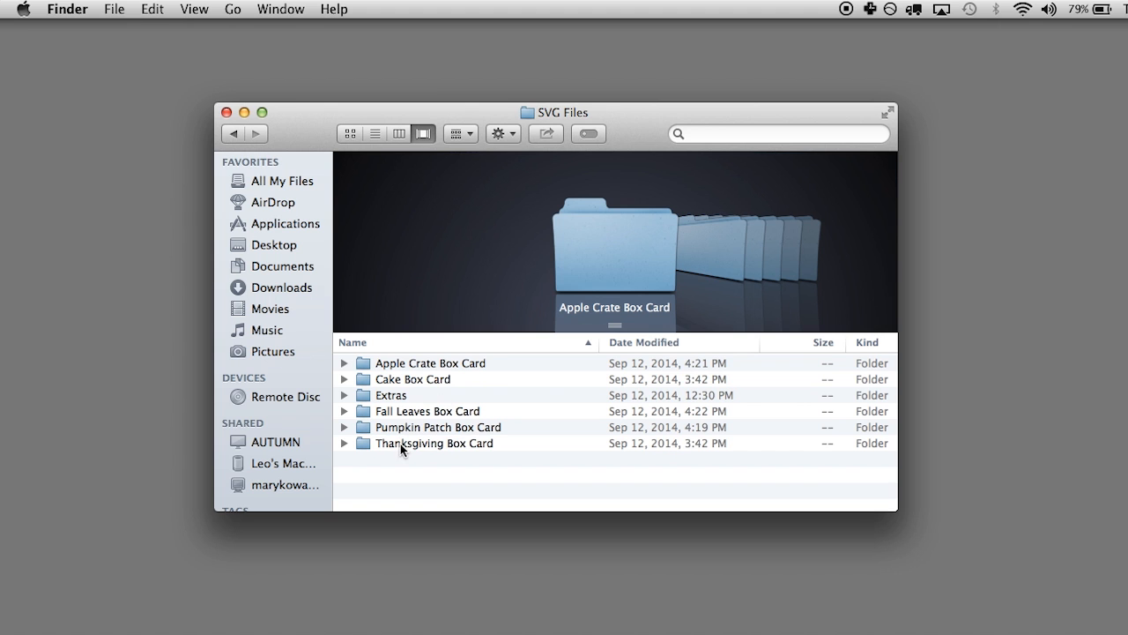
left_click(407, 444)
double_click(439, 443)
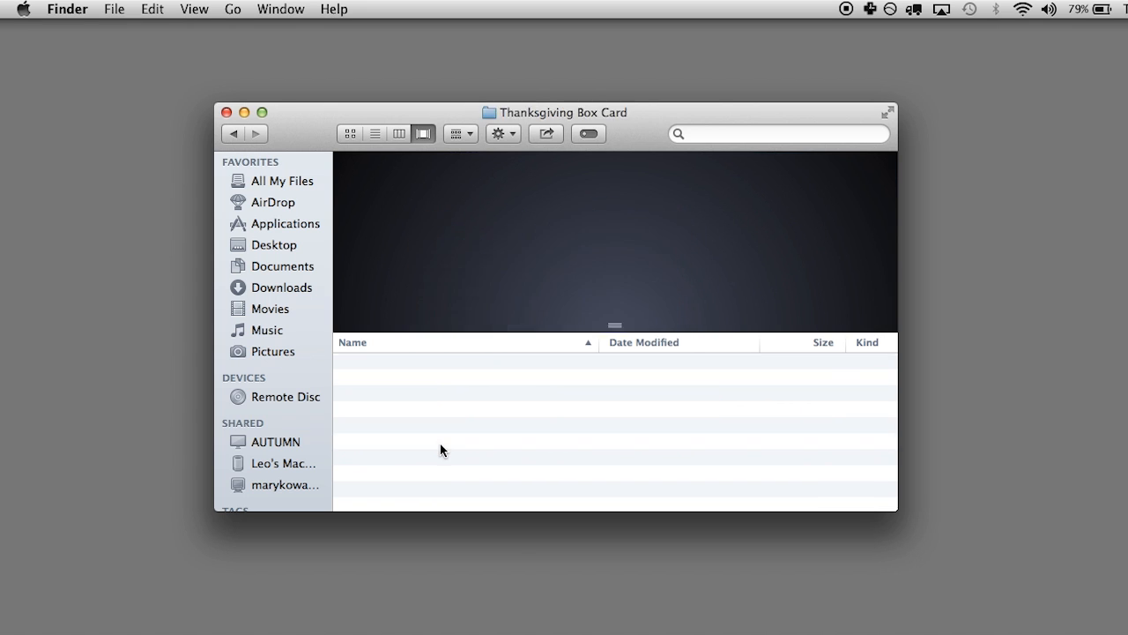
Step: Look through the Thanksgiving Box Card folder for its SVG files, invitations PDF, photos and Extras subfolder
scroll(495, 423, "down", 2)
scroll(495, 425, "down", 3)
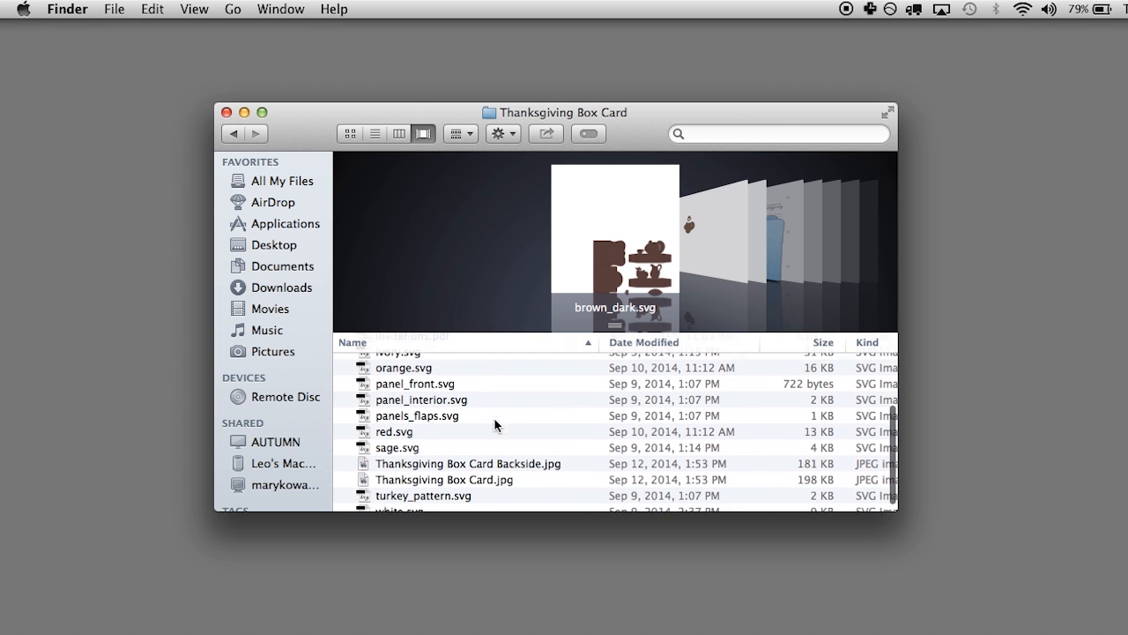
scroll(495, 425, "up", 5)
scroll(494, 425, "down", 3)
scroll(494, 425, "up", 3)
scroll(494, 425, "down", 2)
scroll(495, 425, "up", 2)
scroll(494, 425, "down", 4)
scroll(495, 424, "down", 1)
scroll(496, 423, "up", 5)
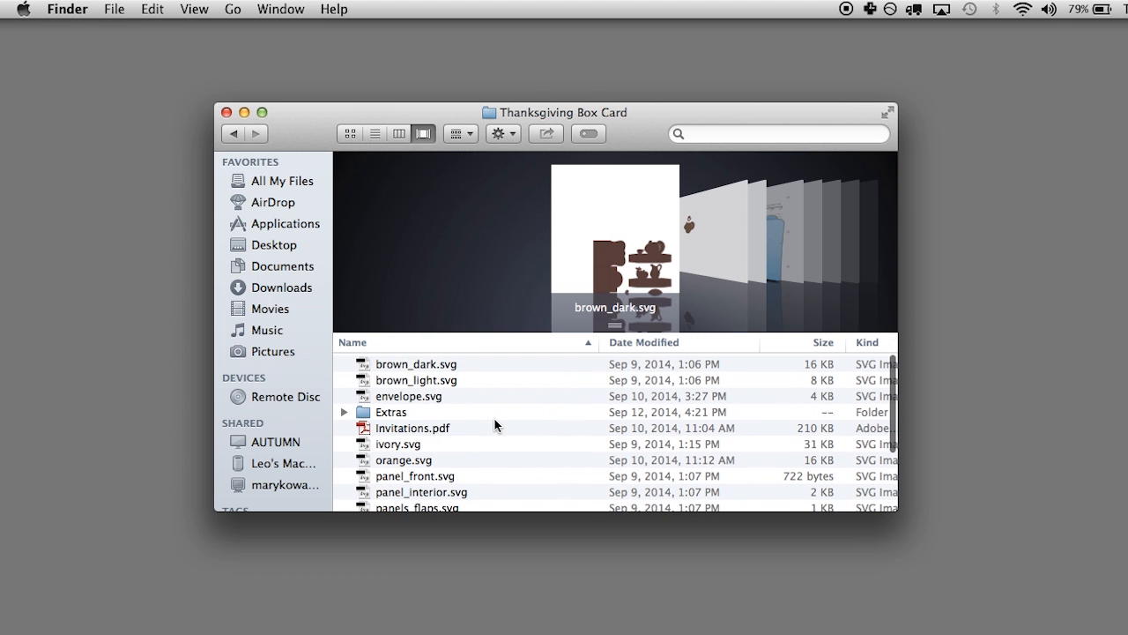
Step: Open Invitations.pdf, view the printable Thanksgiving invitations with their trim marks, and close the file
double_click(401, 427)
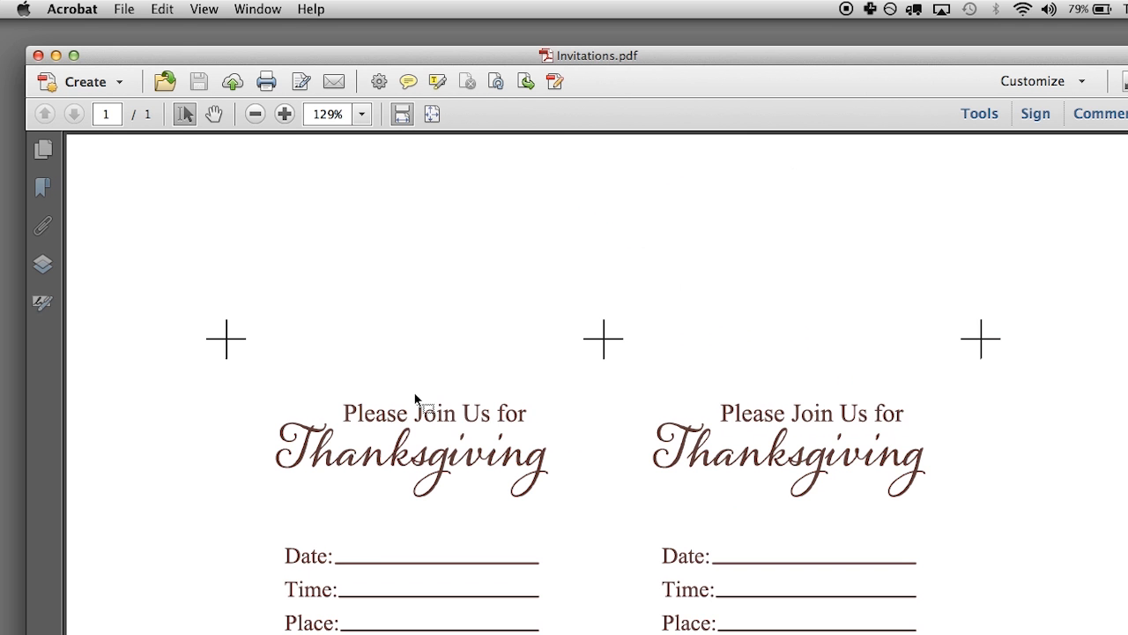
left_click_drag(509, 56, 468, 14)
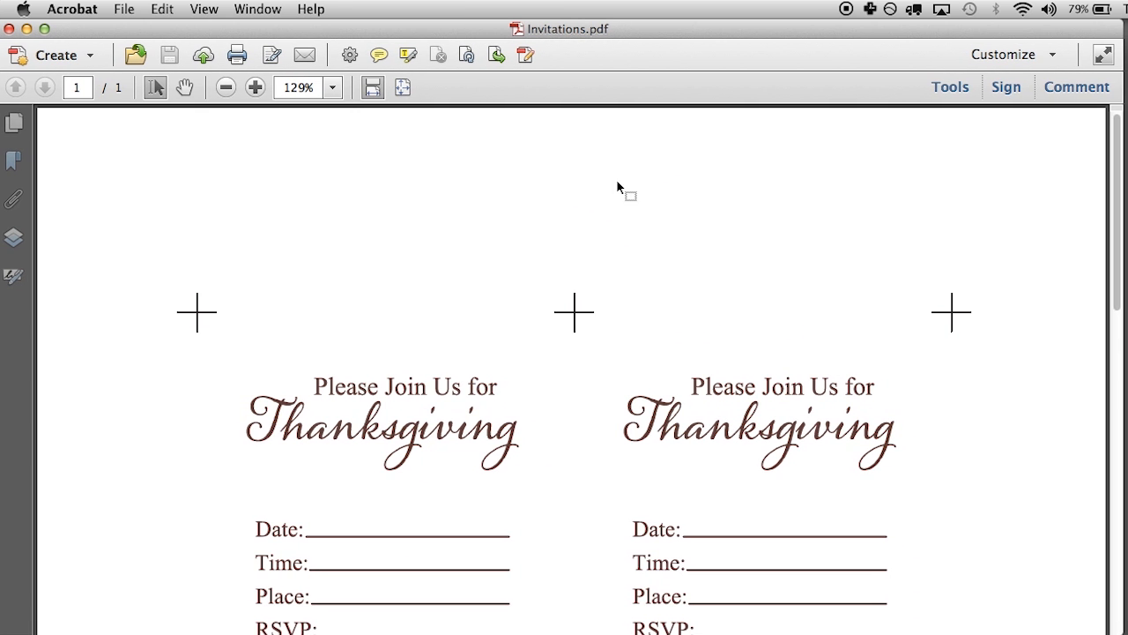
scroll(617, 184, "down", 5)
scroll(648, 293, "down", 5)
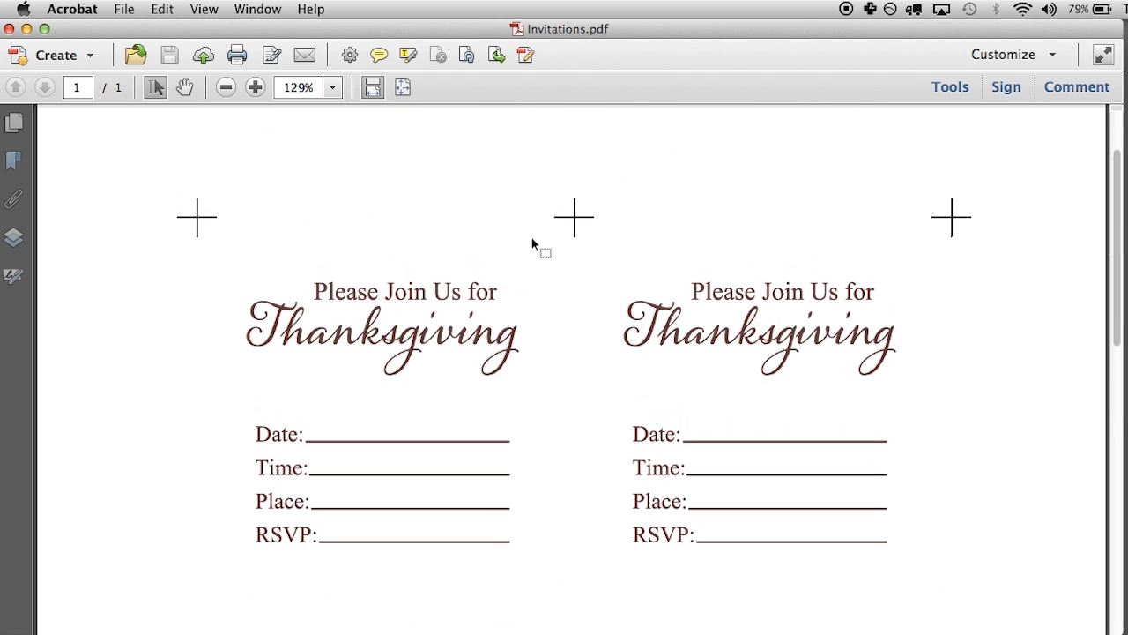
left_click(12, 29)
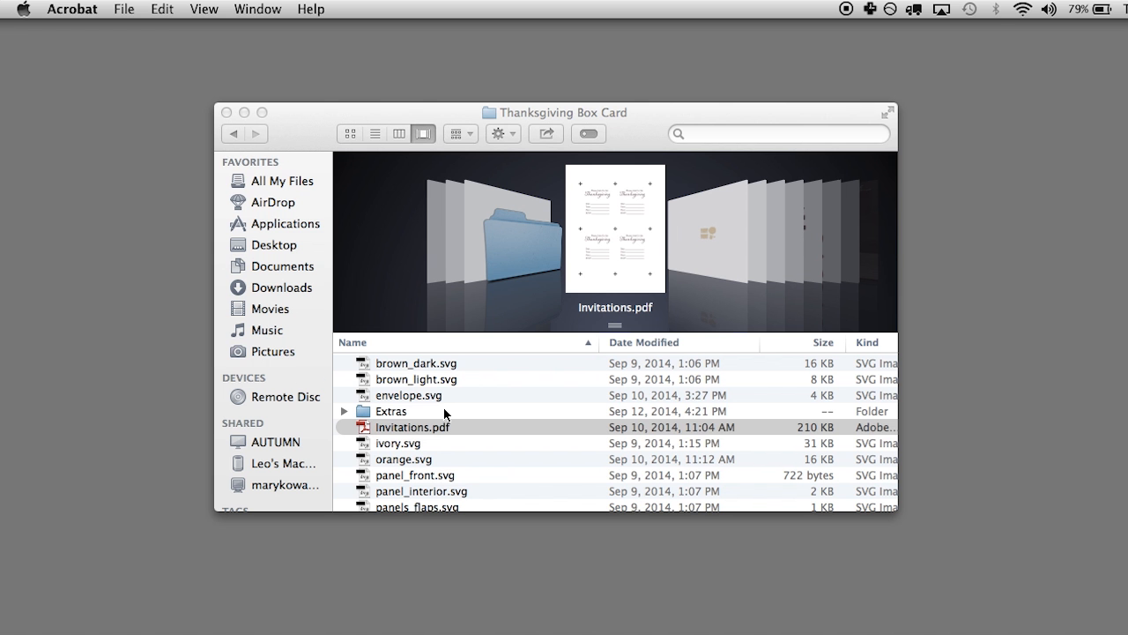
Step: Check red.svg, white.svg and the Plain Box Card folder inside Extras, and return to the Thanksgiving Box Card folder
double_click(393, 411)
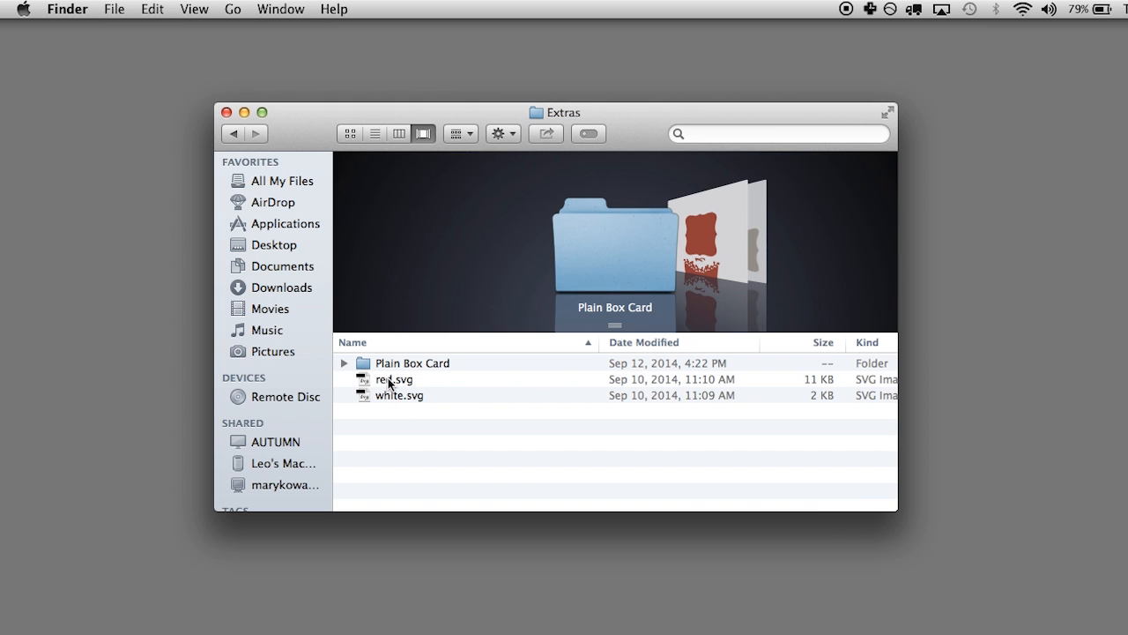
left_click(388, 383)
left_click(390, 395)
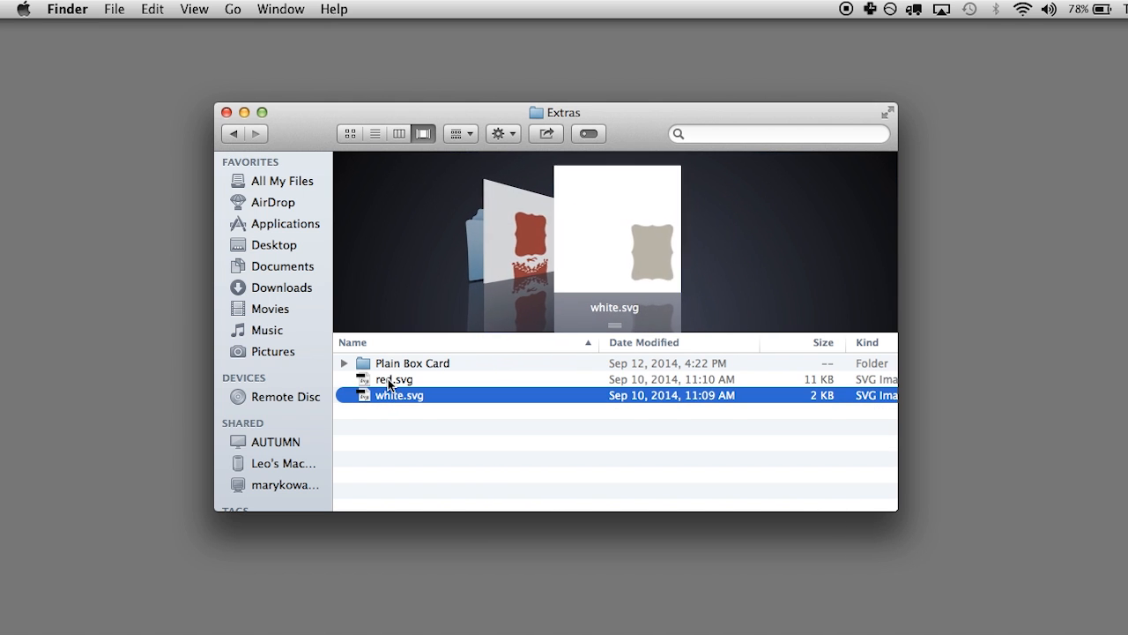
left_click(389, 382)
left_click(386, 364)
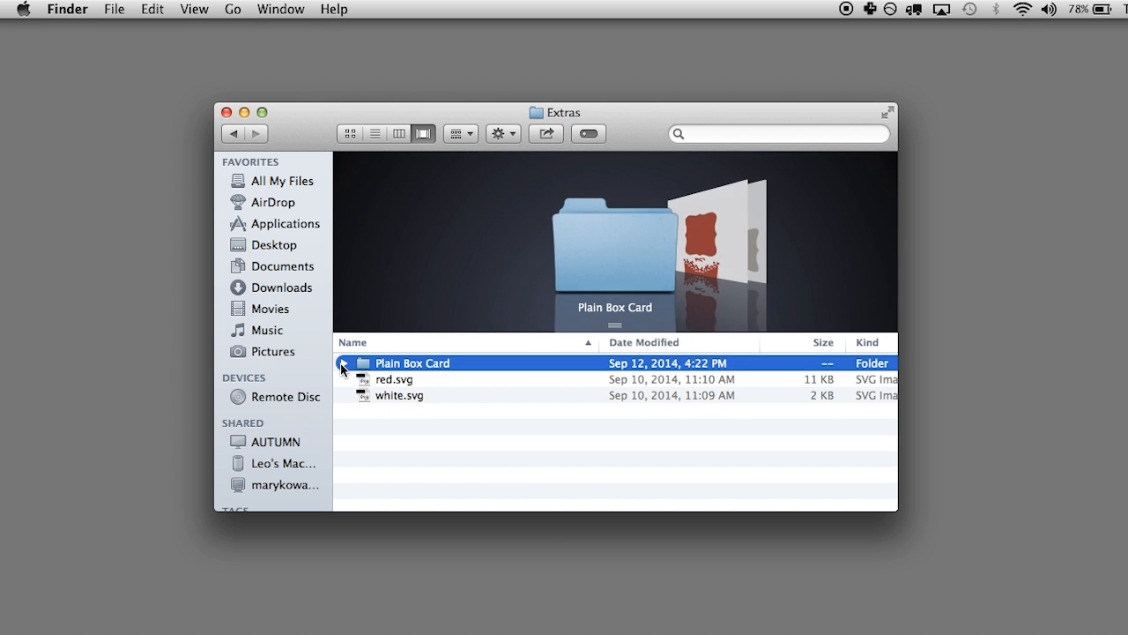
left_click(232, 133)
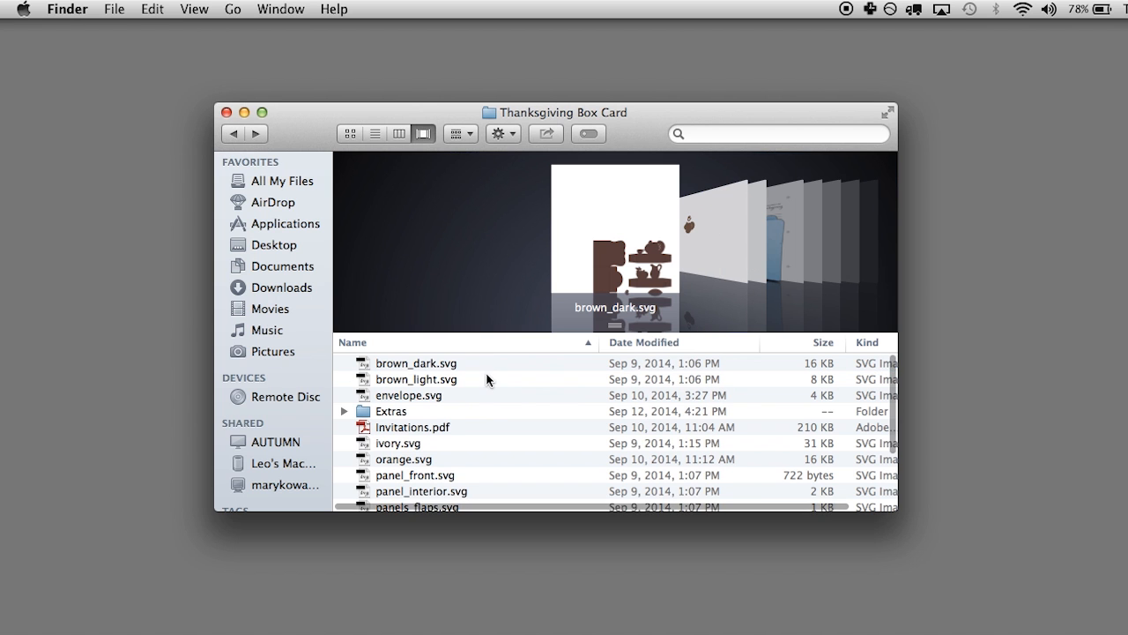
Step: Preview the Thanksgiving Box Card's cutting files, including brown_dark.svg, brown_light.svg, envelope.svg, ivory.svg, orange.svg and panel_front.svg
left_click(432, 364)
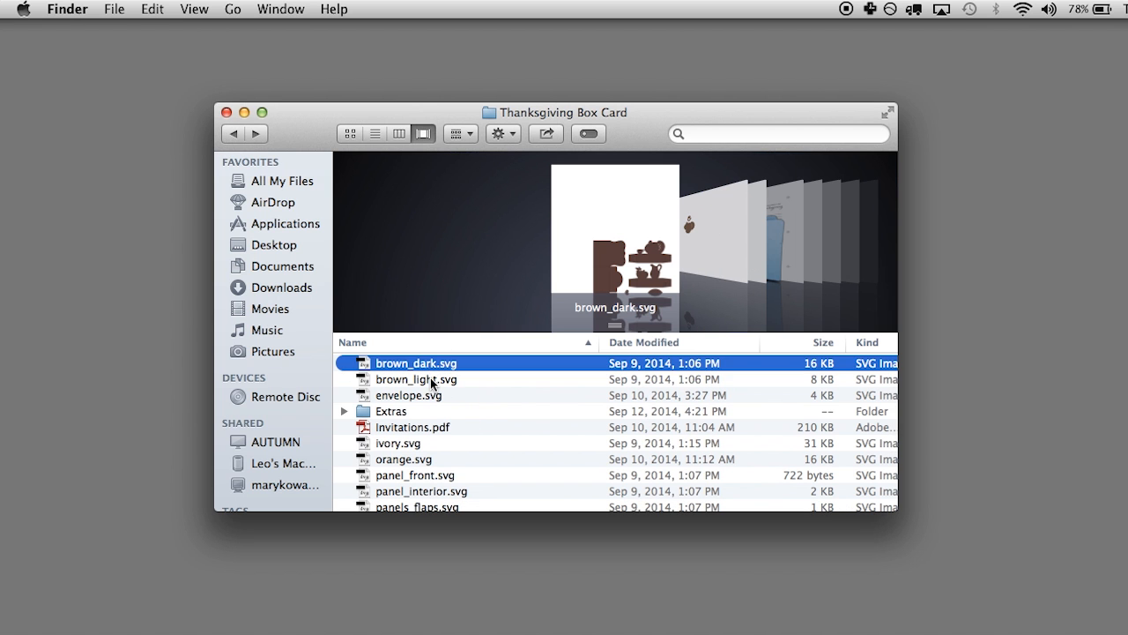
left_click(428, 380, "shift")
left_click(415, 400, "shift")
scroll(410, 440, "down", 3)
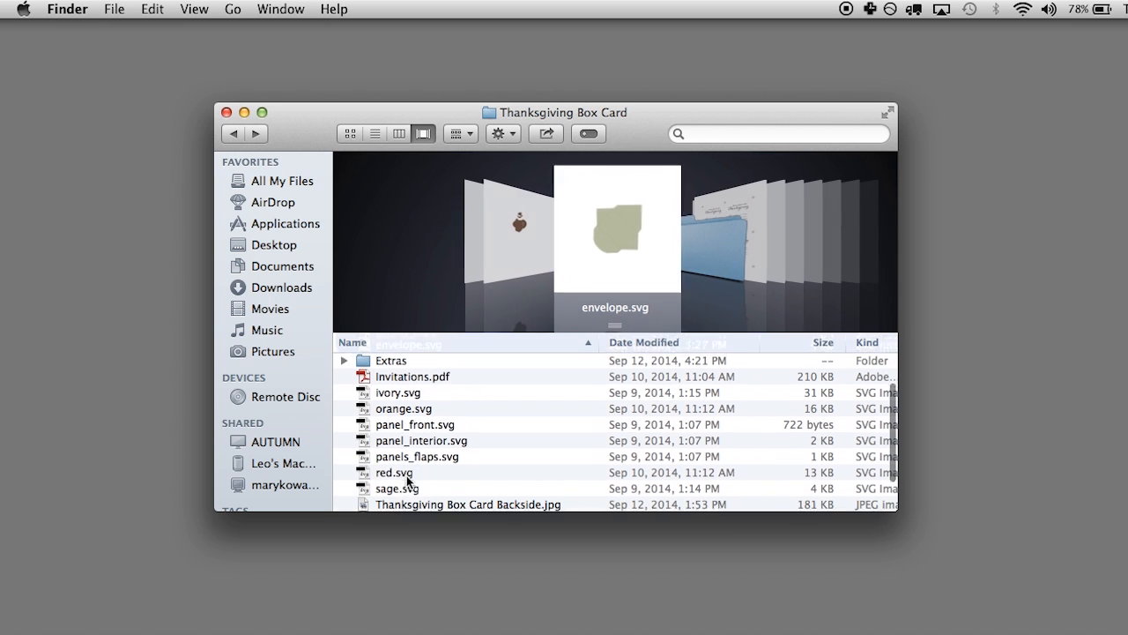
left_click(427, 389)
left_click(411, 402, "shift")
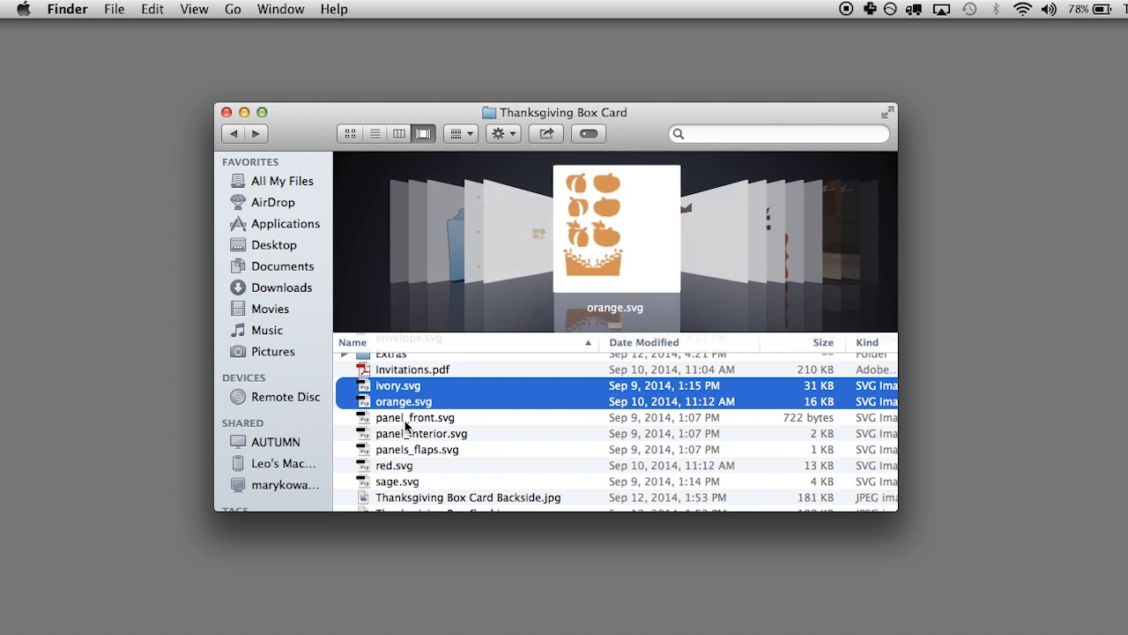
left_click(404, 418)
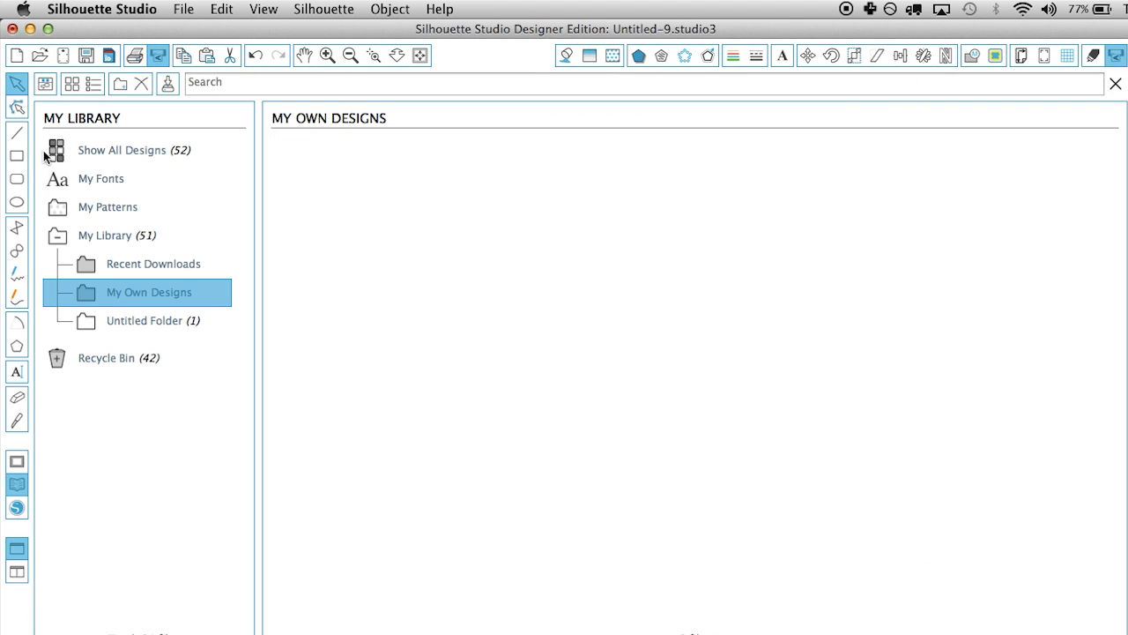
Step: Move from the brown box card drawing to a blank 12 x 12 in document in Silhouette Studio
left_click(1068, 56)
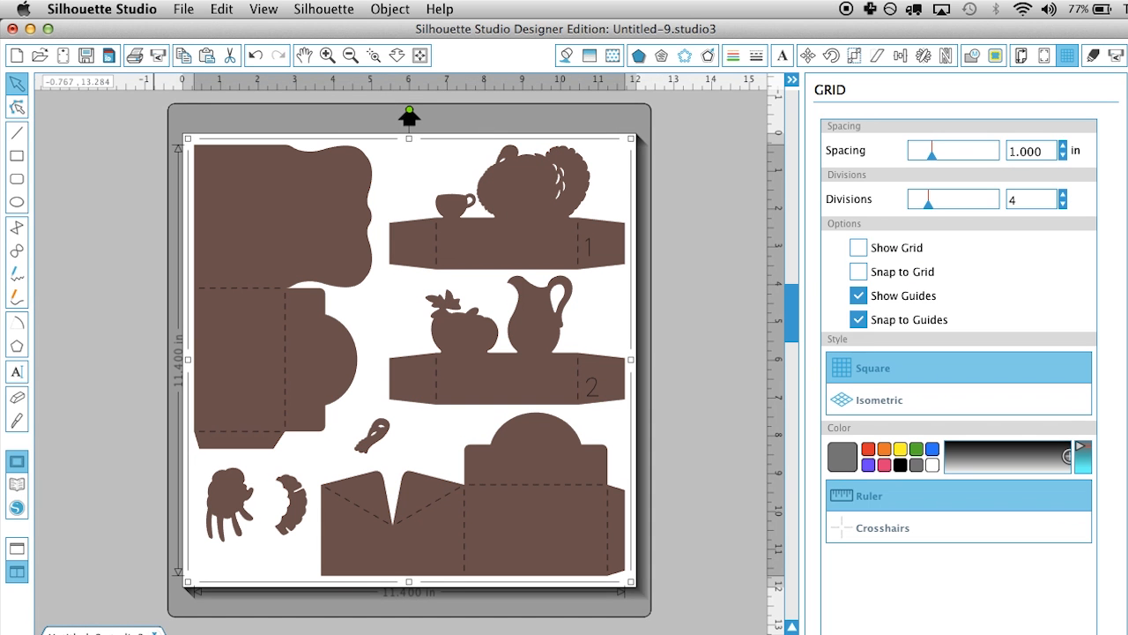
left_click(155, 633)
left_click(493, 138)
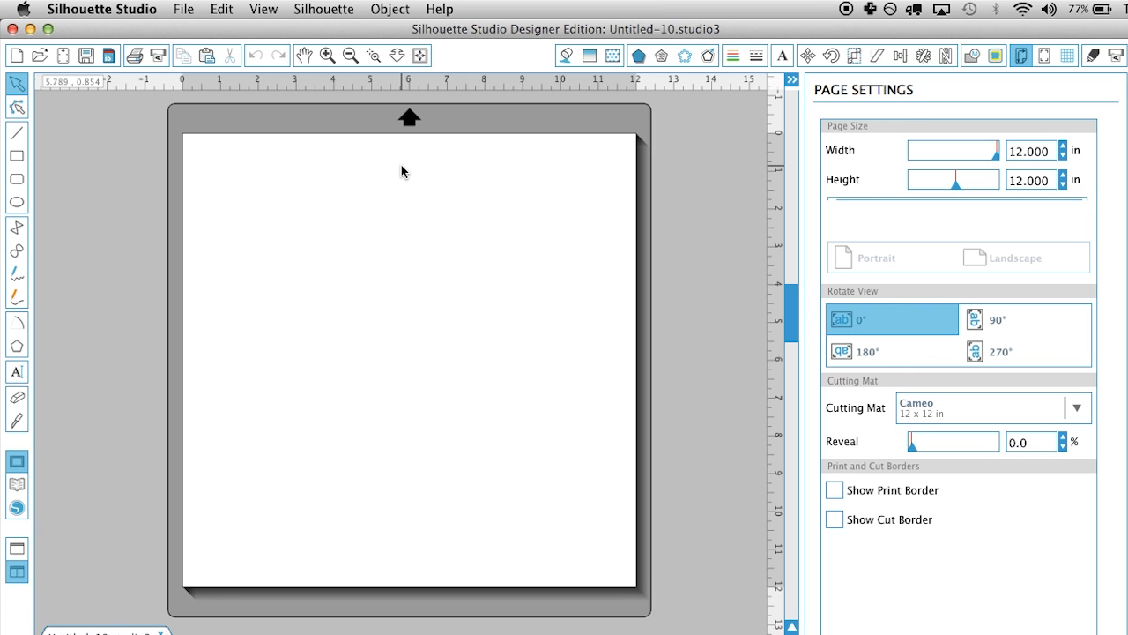
Step: Create a folder in My Library named "Thanksgiving Box Card SVGCuts"
left_click(18, 487)
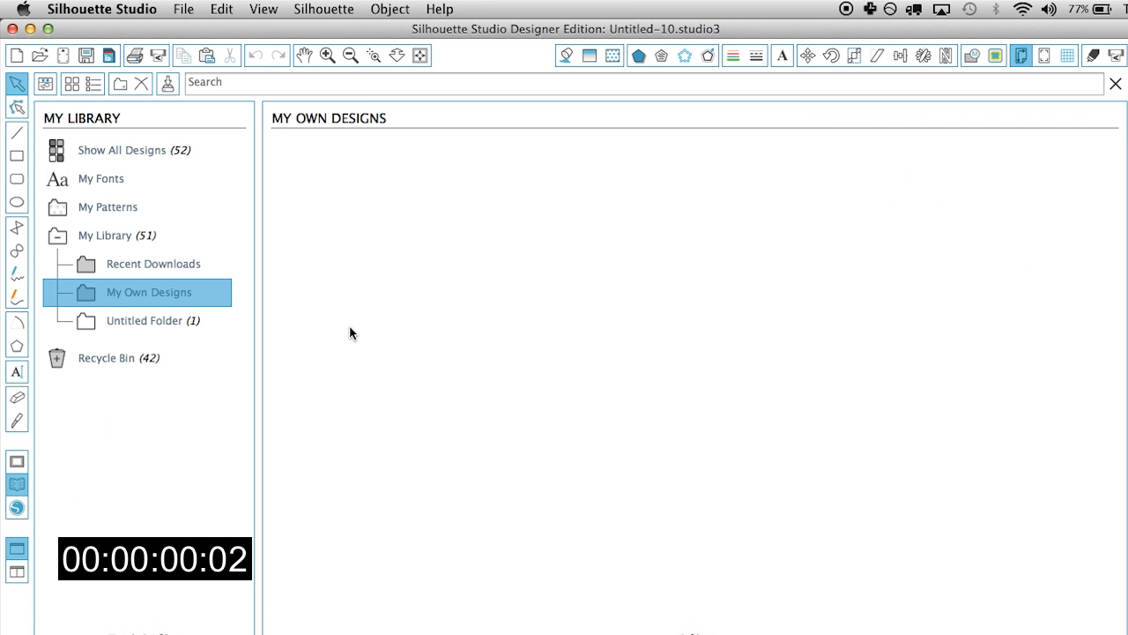
left_click(122, 234)
right_click(122, 235)
left_click(141, 250)
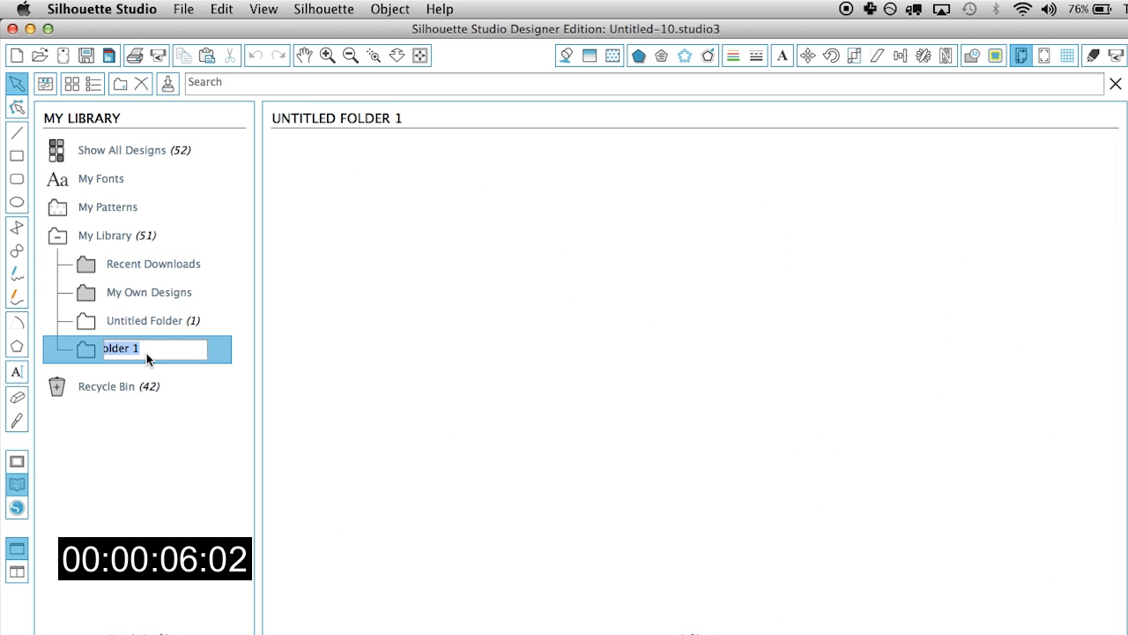
type("Thanksgiving Box Card S")
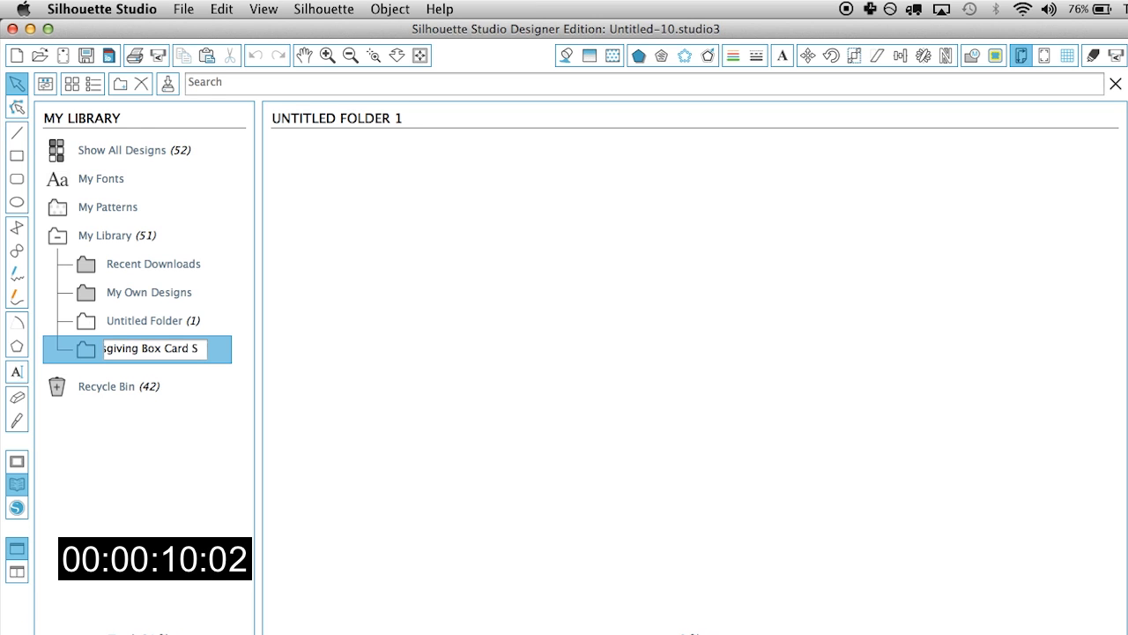
type("VGCuts")
key("Return")
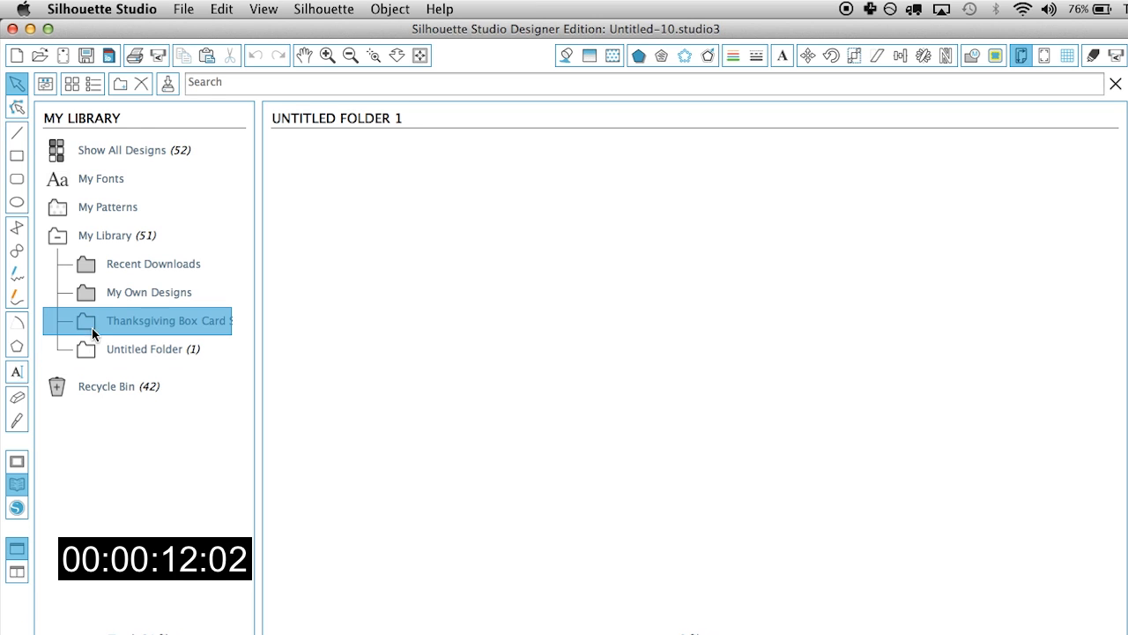
Step: Switch to Finder and open the Thanksgiving Box Card folder inside the SVG Files of the Autumn Box Cards kit
key("super+Tab")
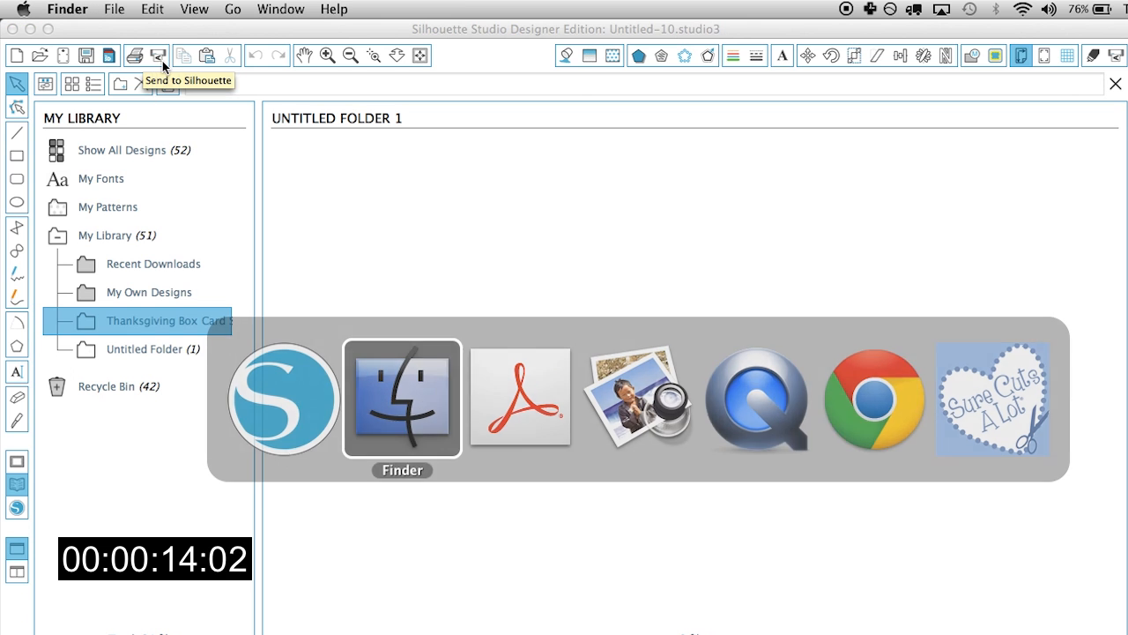
left_click(218, 36)
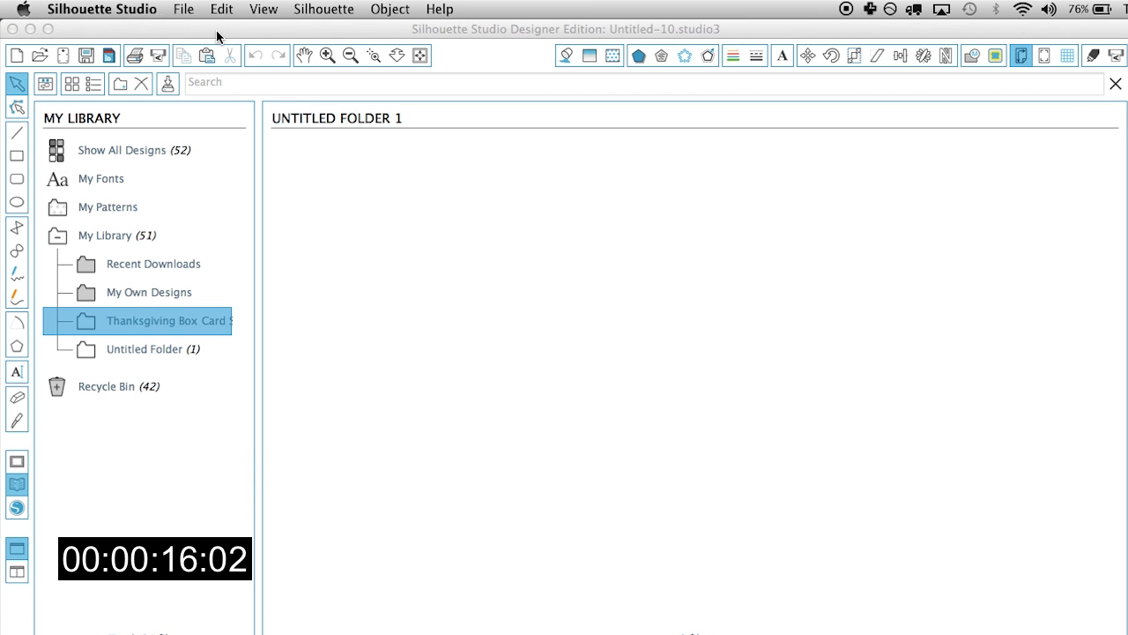
left_click_drag(237, 34, 292, 317)
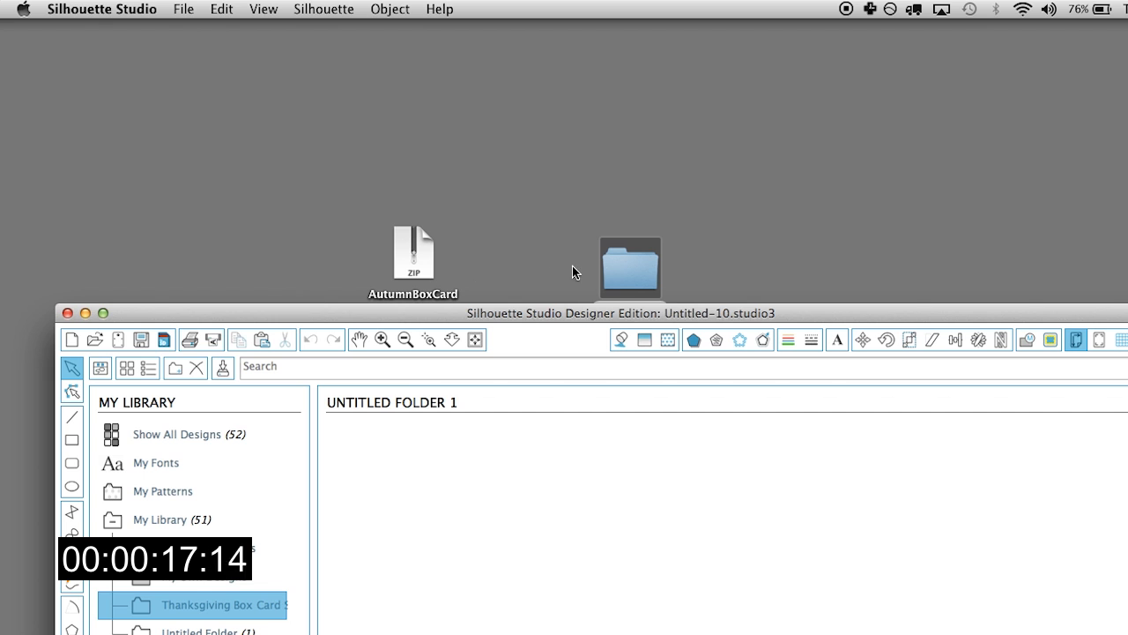
double_click(629, 270)
double_click(384, 393)
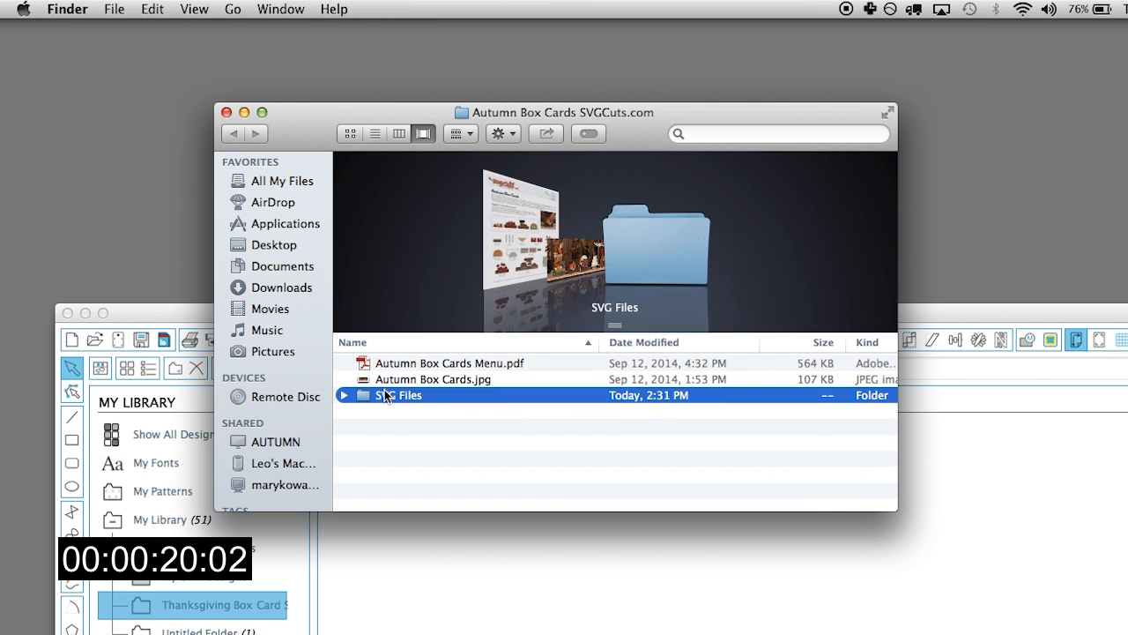
double_click(433, 442)
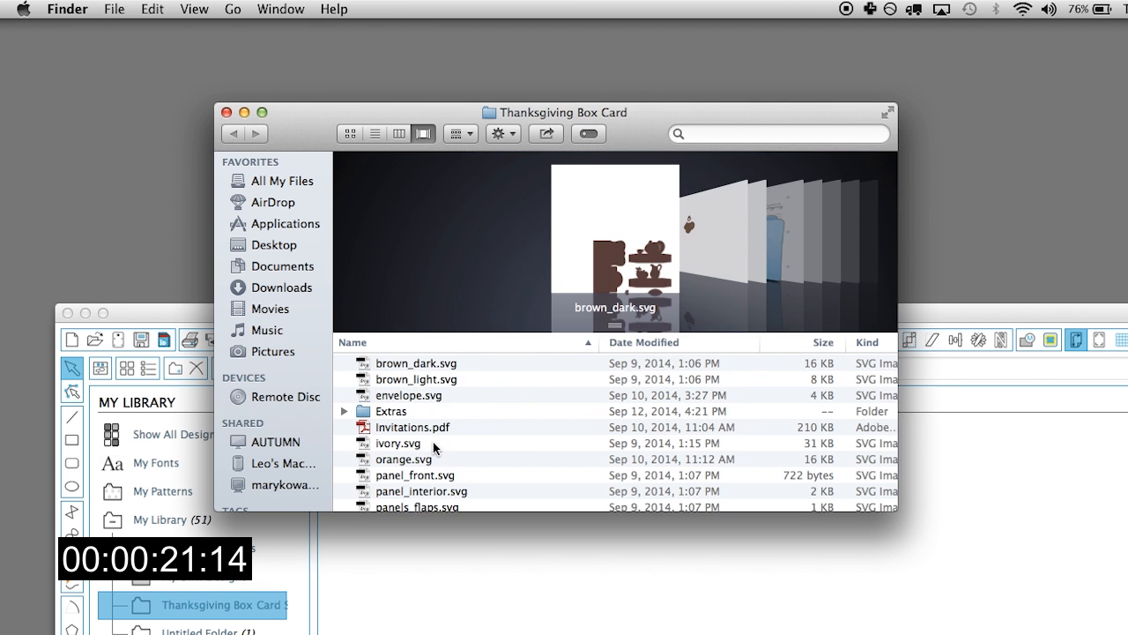
Step: Import all SVG files from the Thanksgiving Box Card folder, excluding Extras, the PDF and the JPGs, into the new library folder, and close the Finder window
left_click(432, 364)
left_click(412, 379, "super")
left_click(398, 395, "super")
scroll(398, 399, "down", 2)
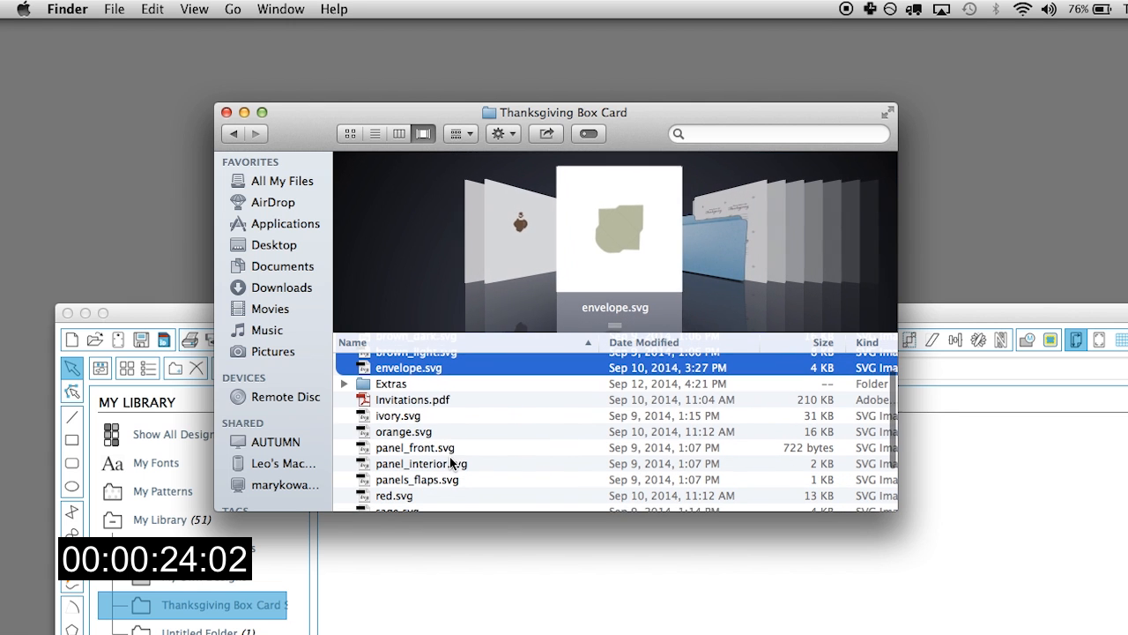
left_click(404, 415, "super")
left_click(398, 430, "super")
left_click(401, 445, "super")
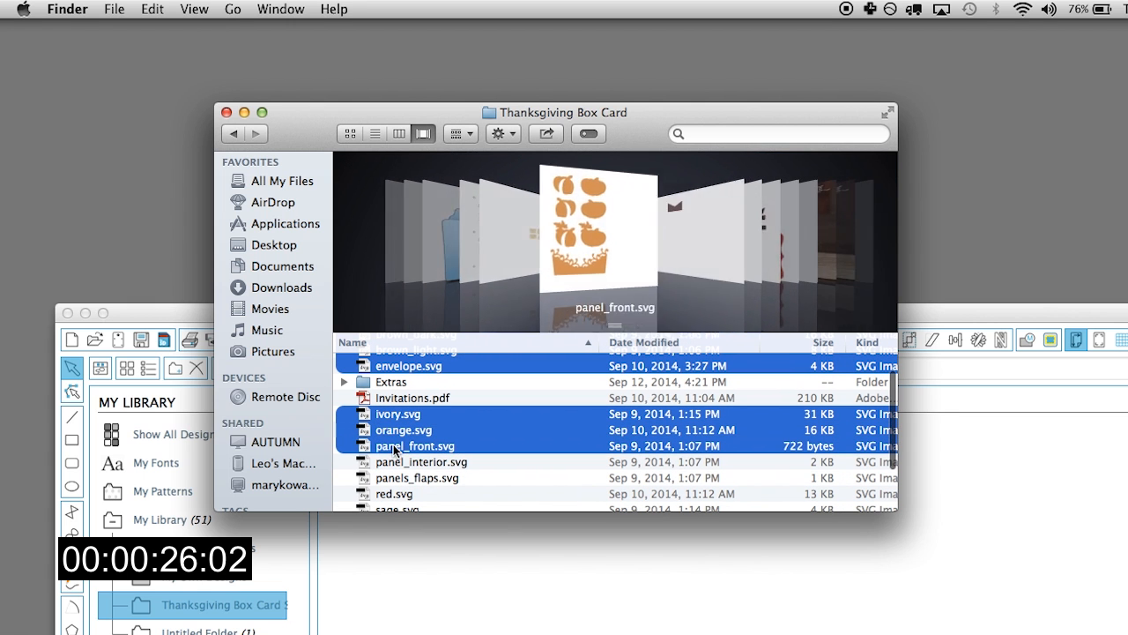
left_click(398, 461, "super")
left_click(395, 477, "super")
left_click(390, 495, "super")
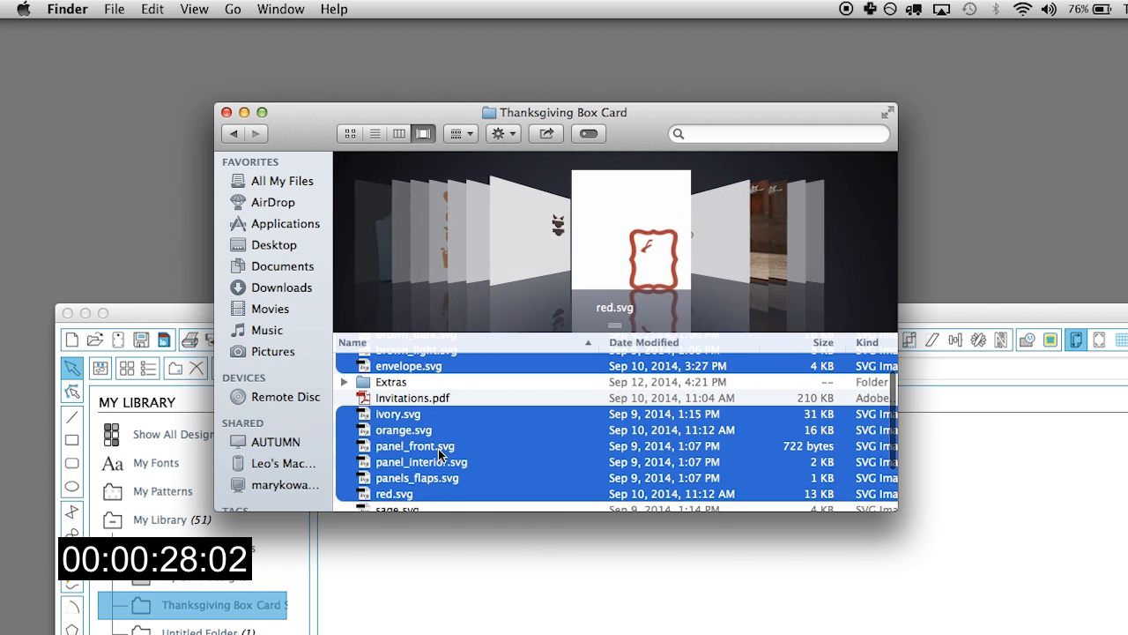
scroll(392, 481, "down", 3)
left_click(395, 439, "super")
left_click(396, 487, "super")
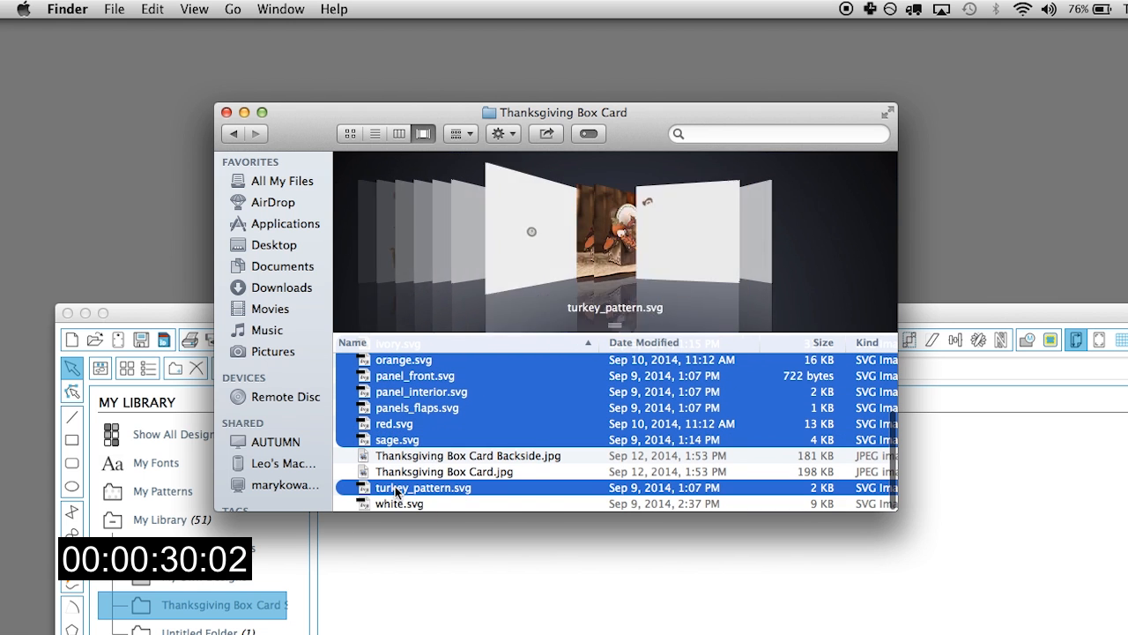
left_click(398, 504, "super")
left_click_drag(425, 397, 613, 621)
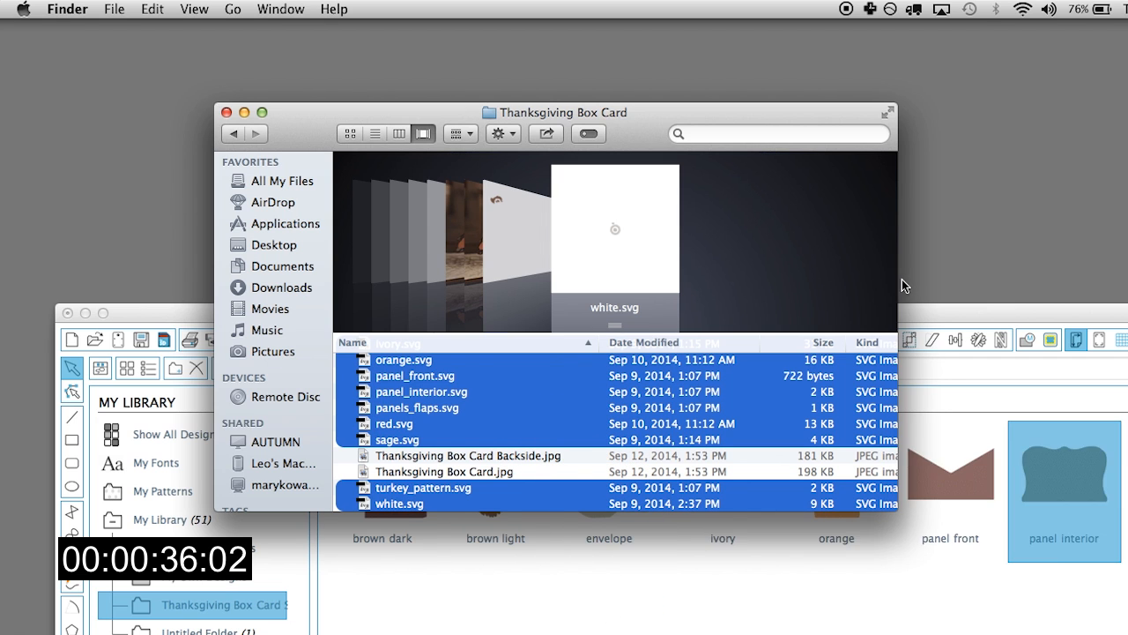
left_click(225, 112)
left_click_drag(319, 313, 267, 25)
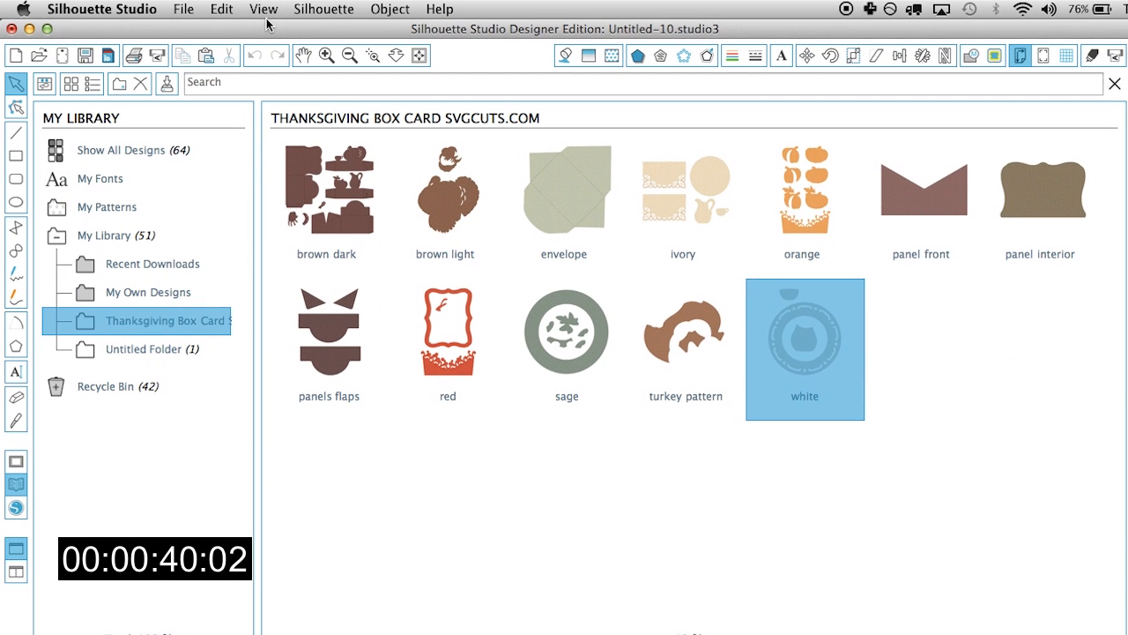
Step: Place the brown dark design on the blank page and set its cut style to Cut with plain Cardstock as material
double_click(361, 223)
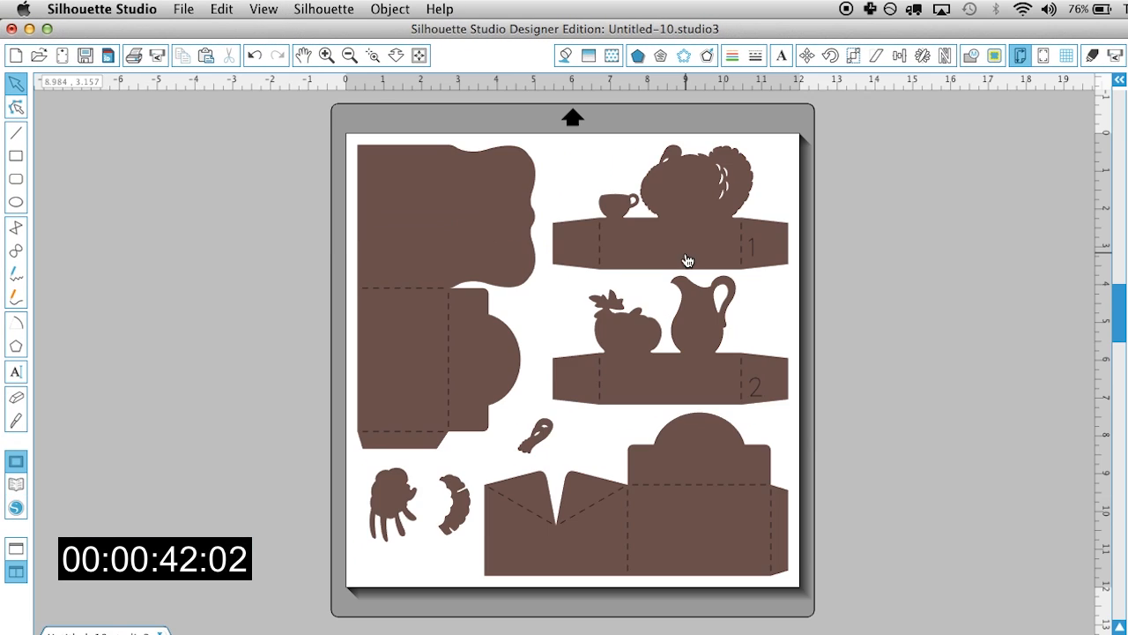
left_click(687, 227)
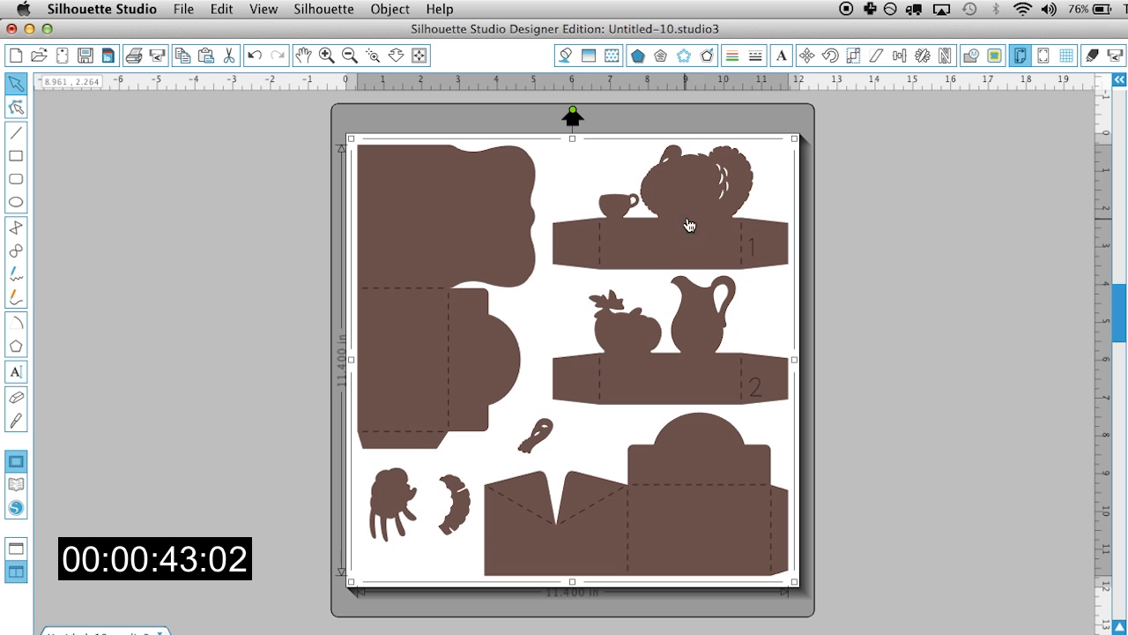
left_click(1093, 56)
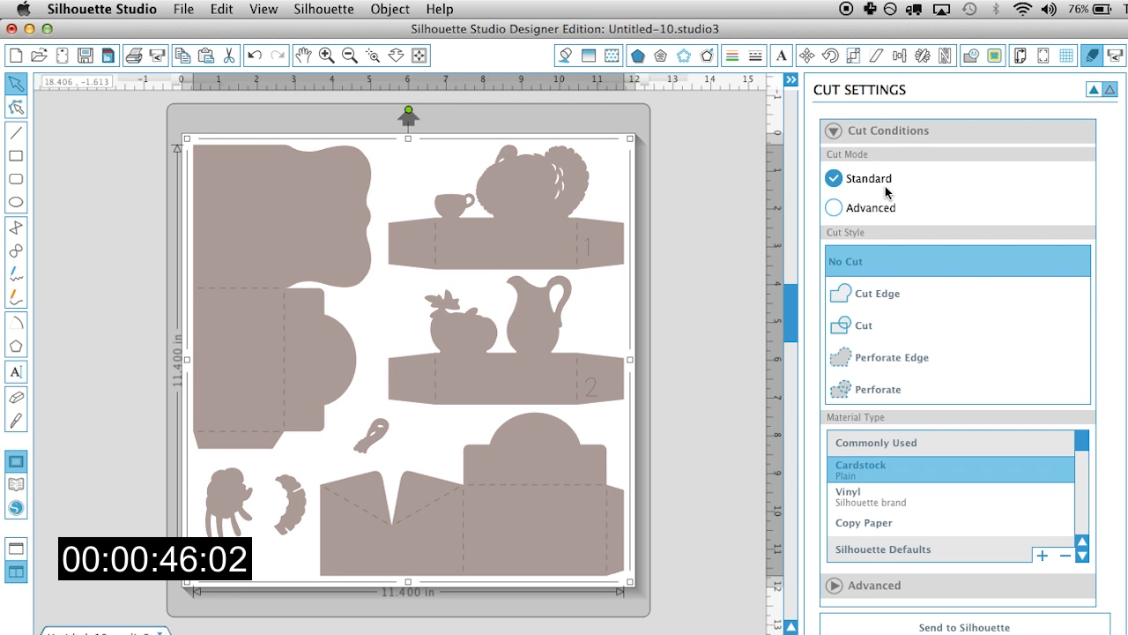
left_click(864, 327)
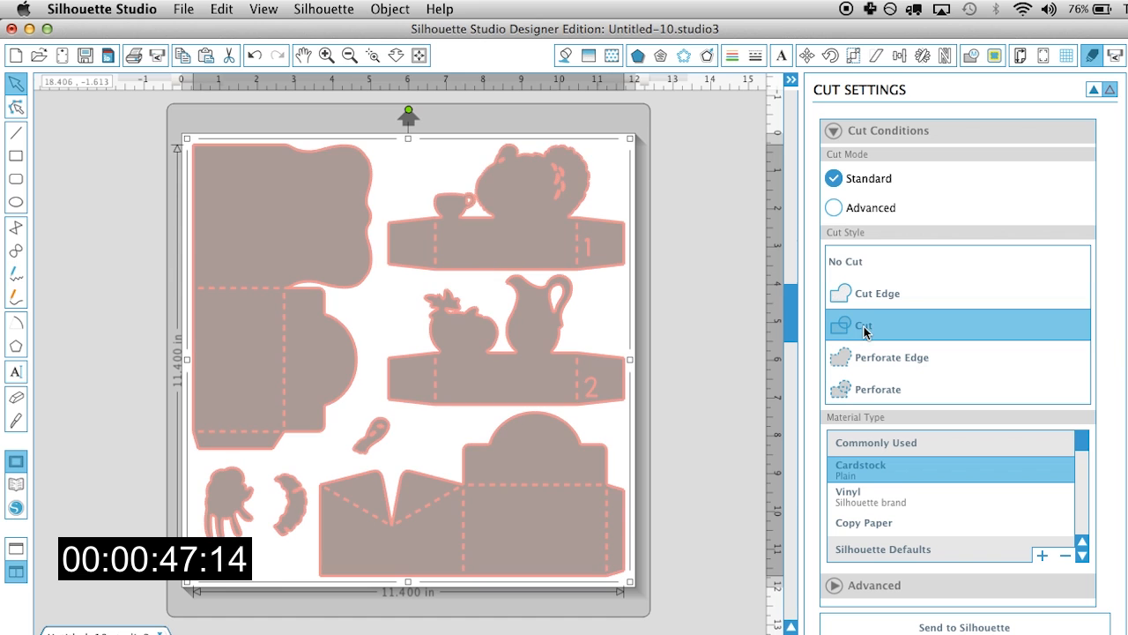
left_click(869, 474)
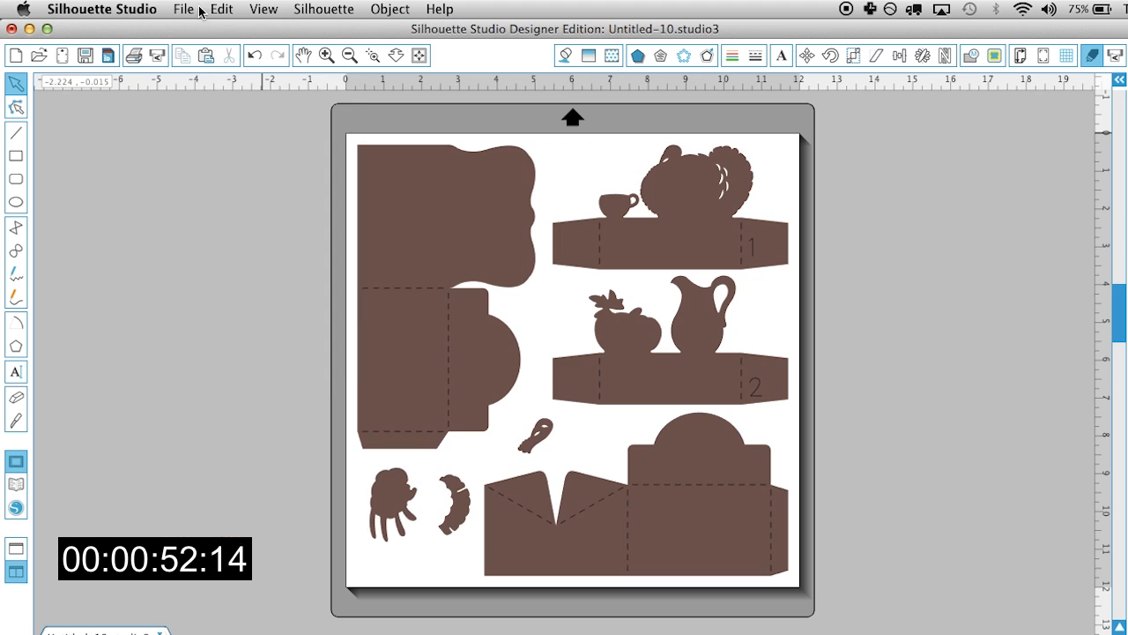
Step: Create a new document, place the brown light design from the library on it, and set its cut style to Cut
left_click(184, 8)
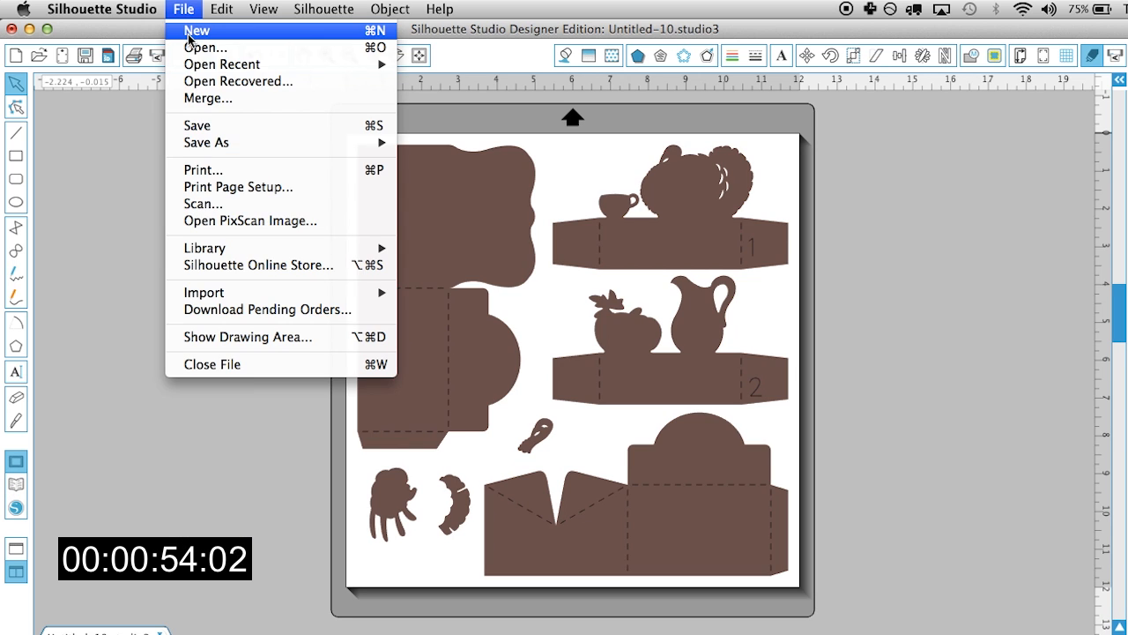
left_click(188, 33)
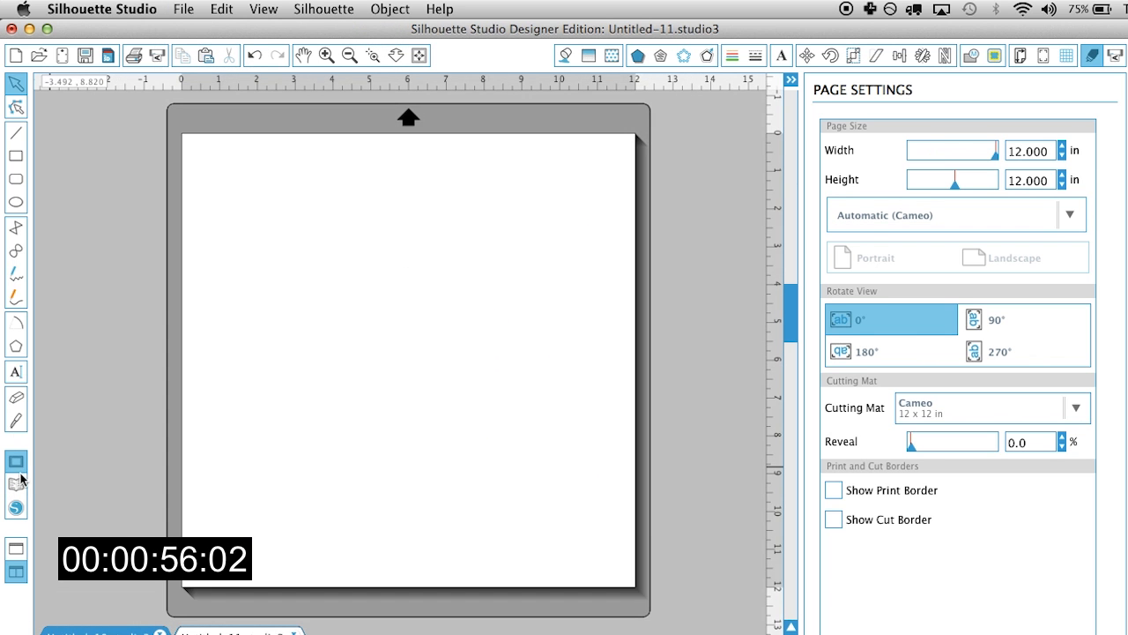
left_click(16, 484)
double_click(462, 213)
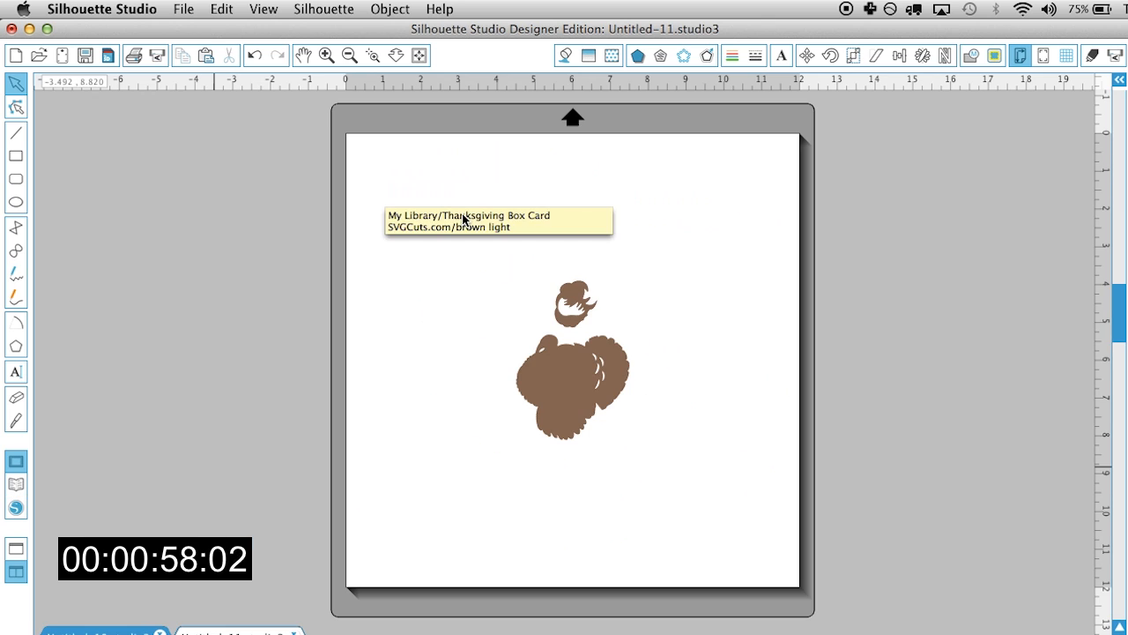
left_click(586, 390)
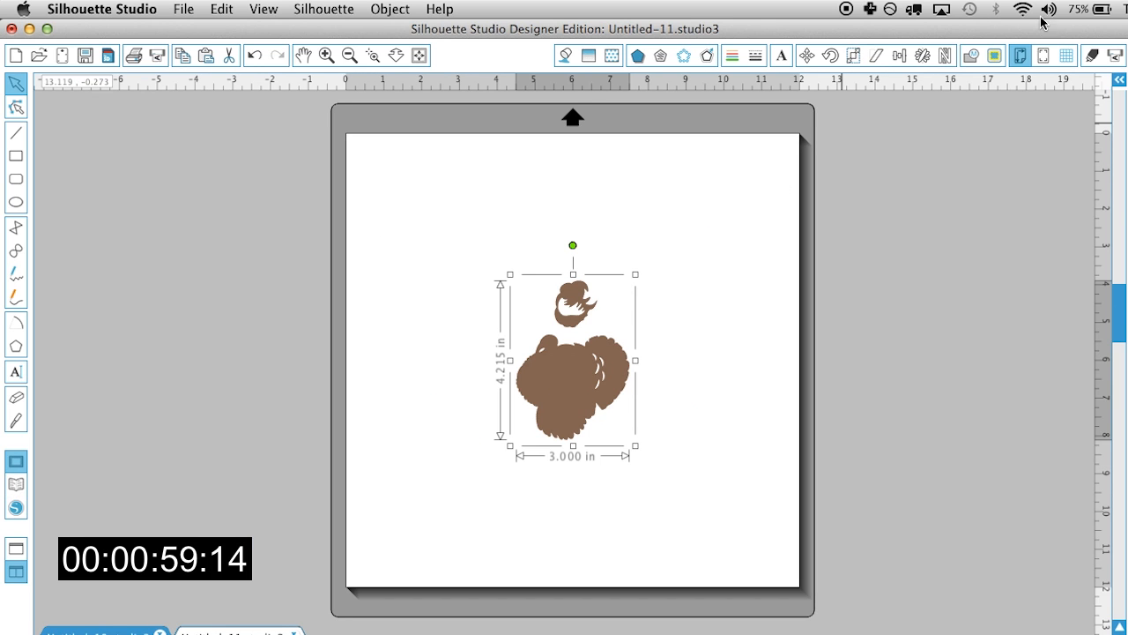
left_click(1092, 55)
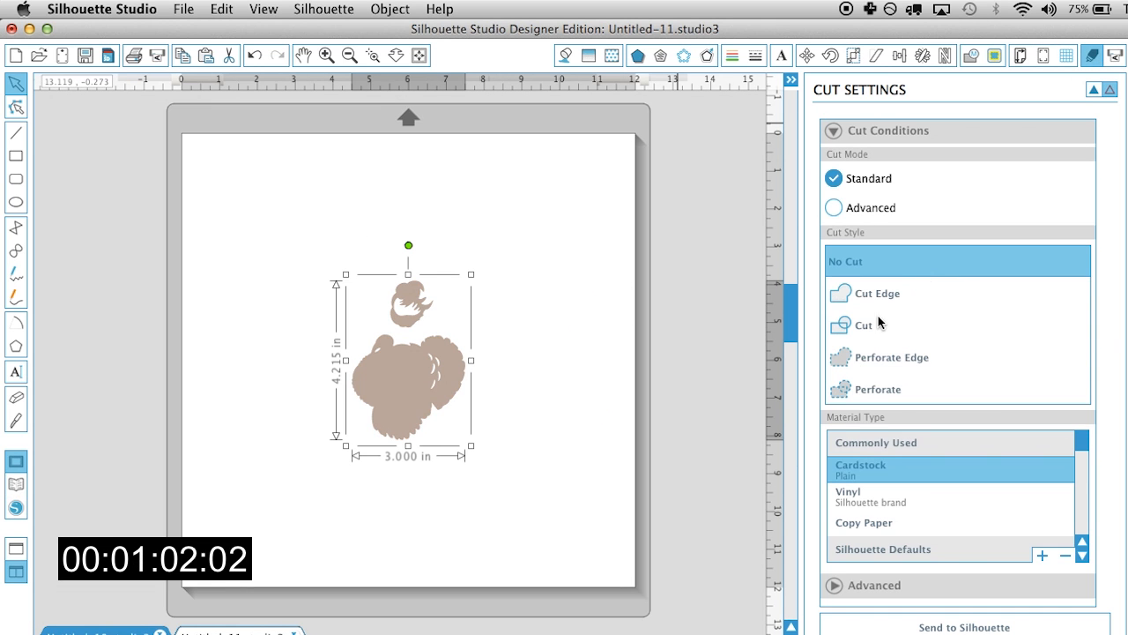
left_click(868, 325)
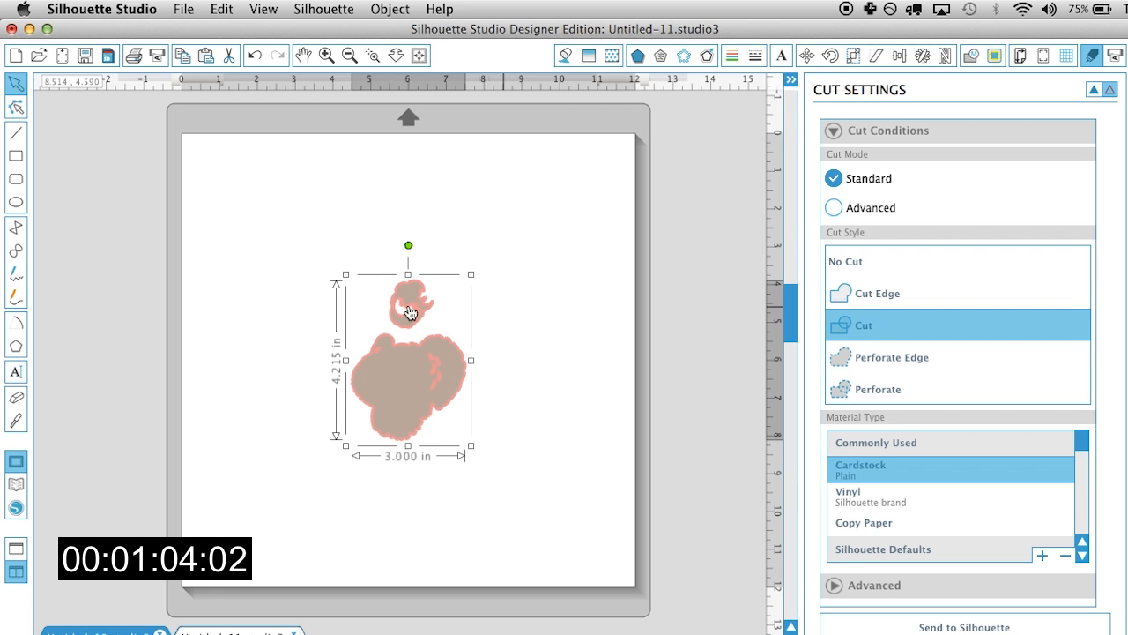
Step: Create another new document, place the envelope design from the library on it, and set its cut style to Cut
left_click(16, 461)
left_click(186, 9)
left_click(189, 10)
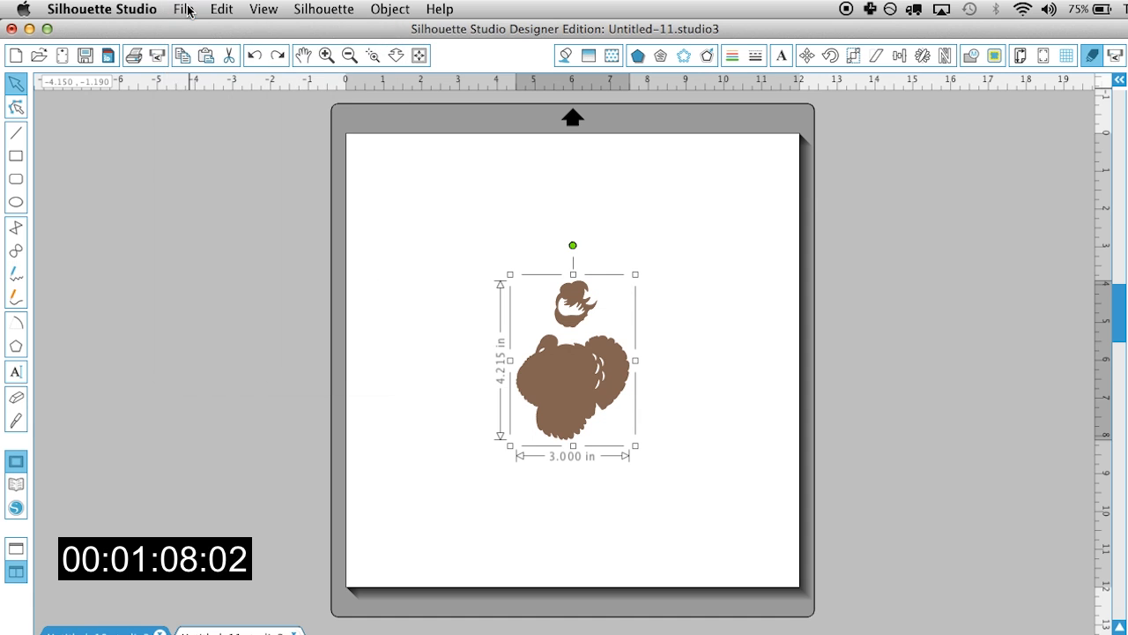
key("super+n")
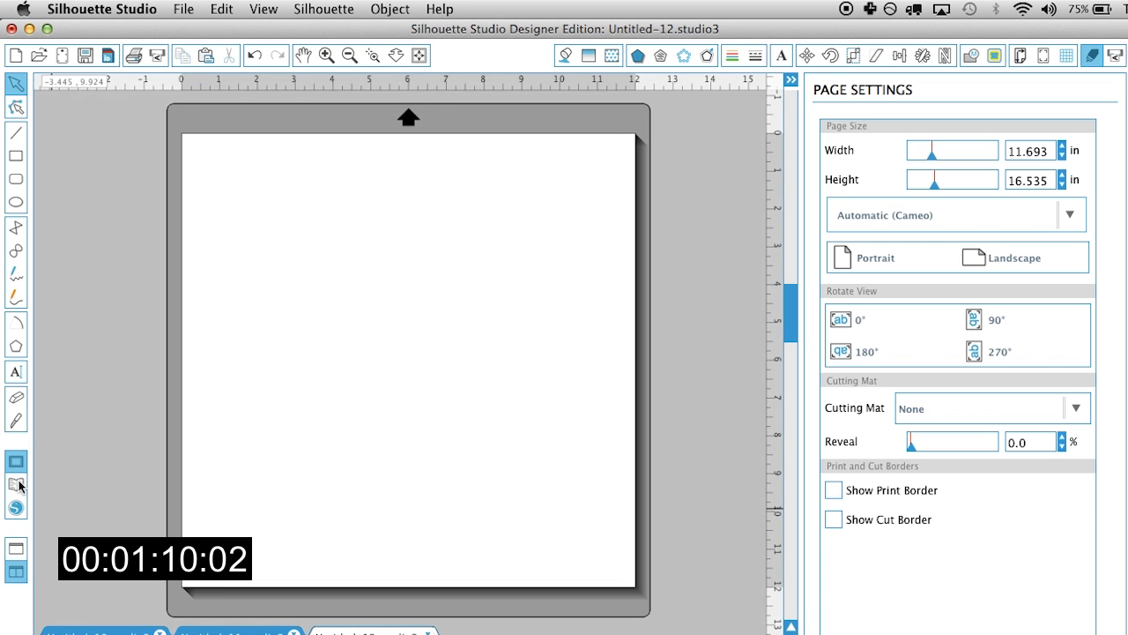
left_click(16, 484)
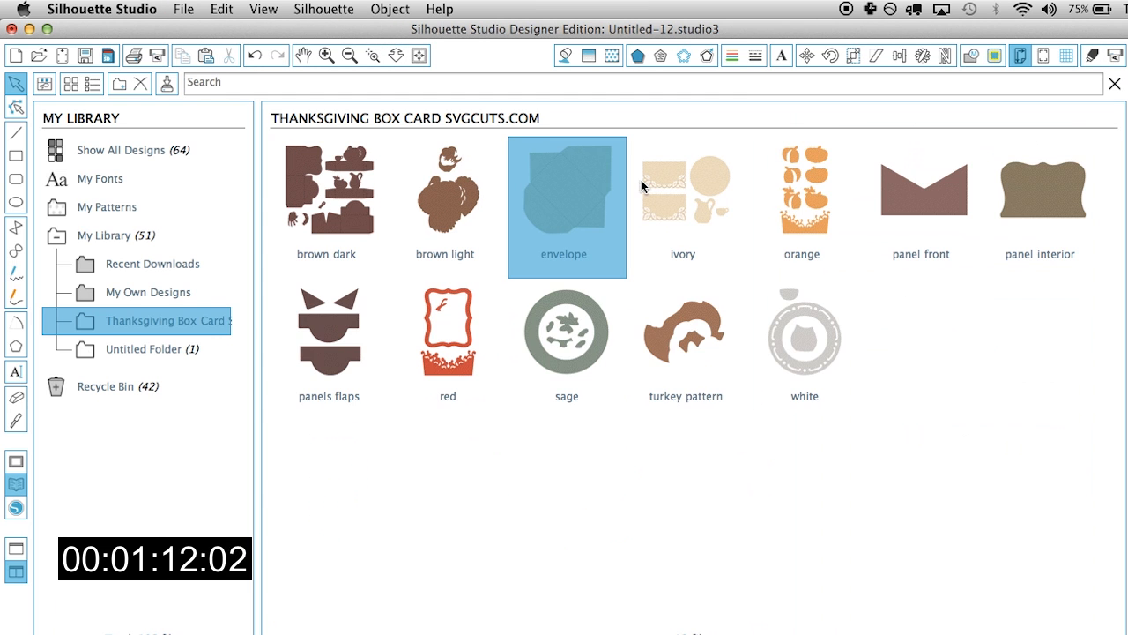
double_click(568, 197)
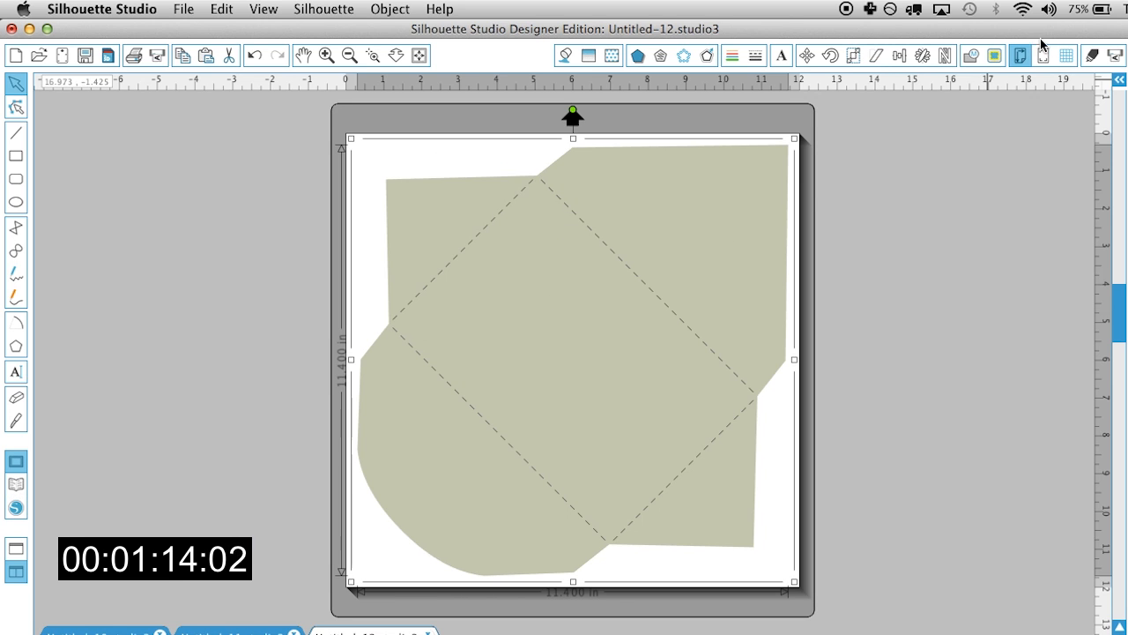
left_click(1090, 60)
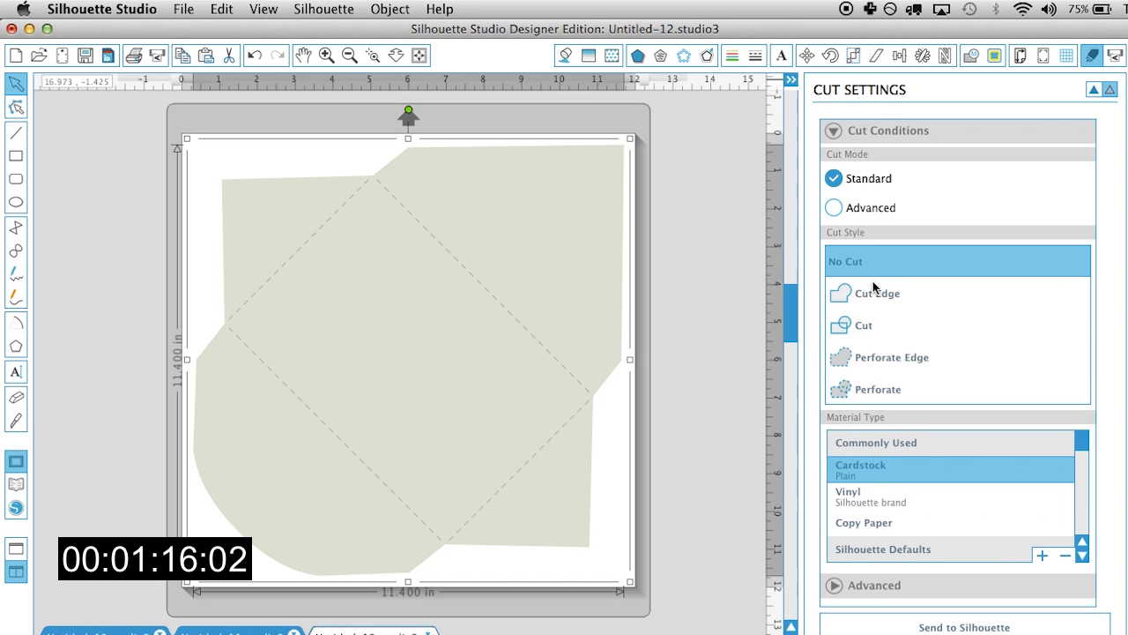
left_click(859, 327)
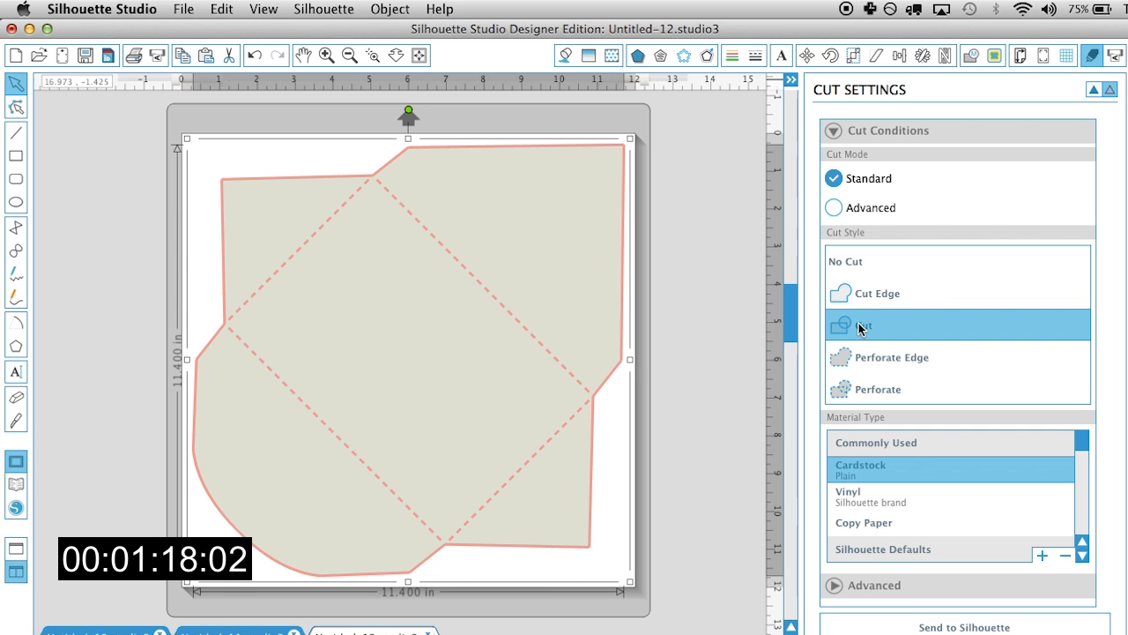
Step: Create a new document, place the ivory design from the library on it, and set its cut style to Cut
key("super+n")
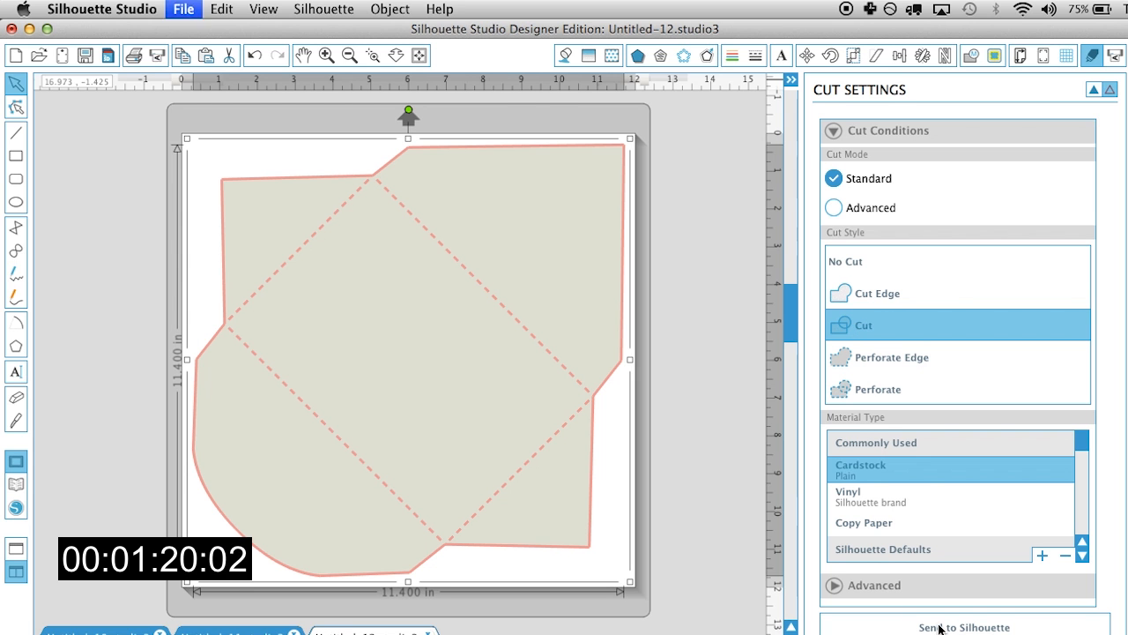
left_click(21, 488)
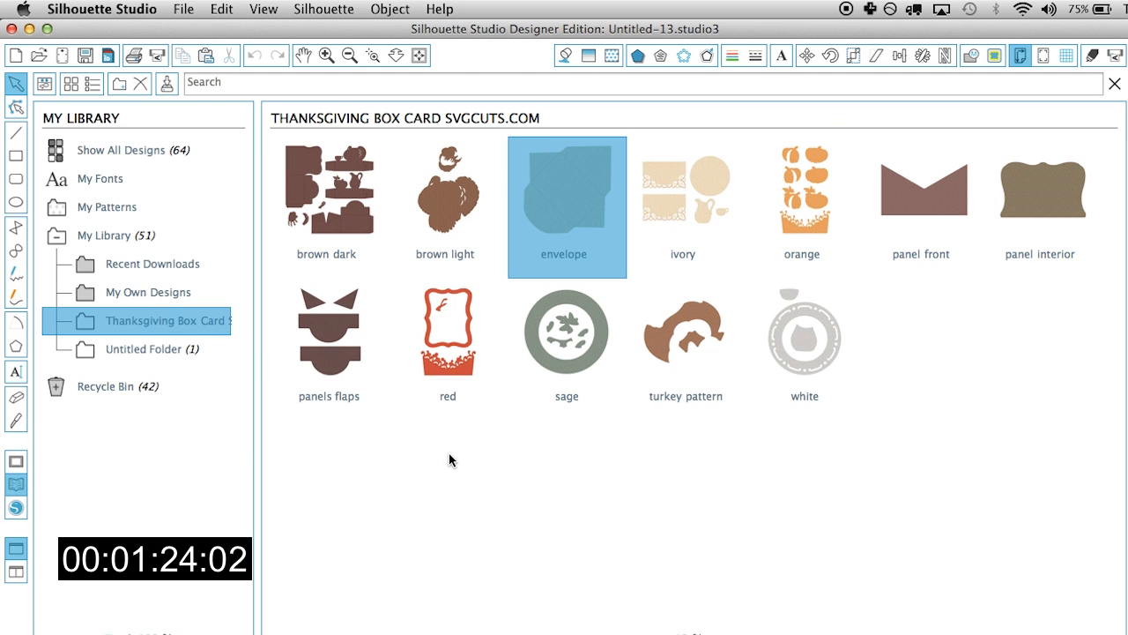
double_click(698, 183)
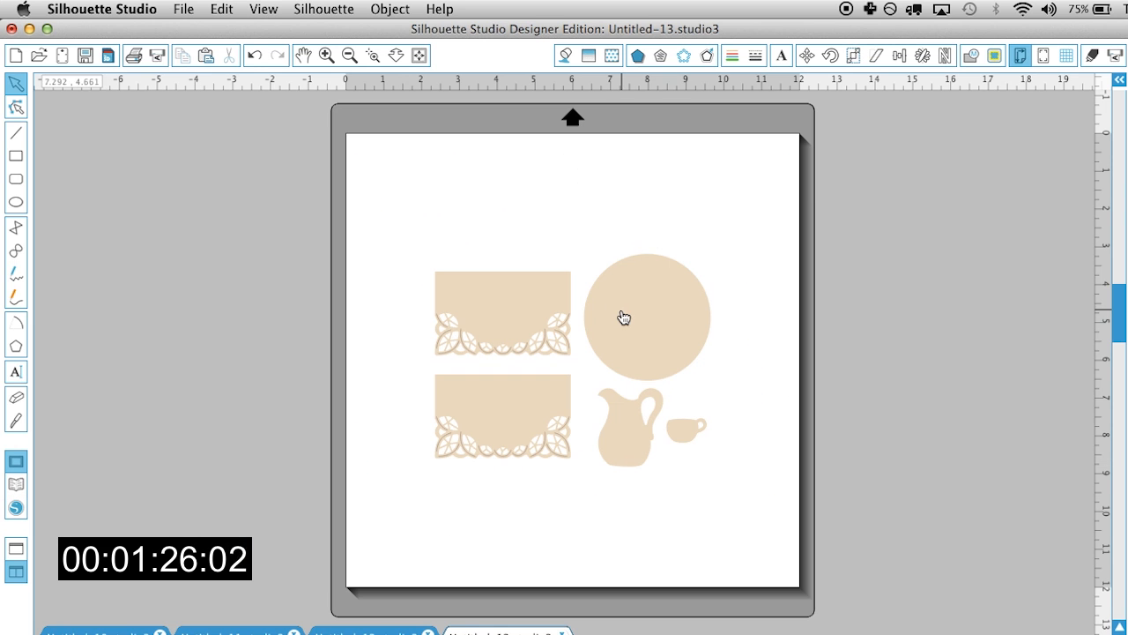
left_click(625, 320)
left_click(1092, 55)
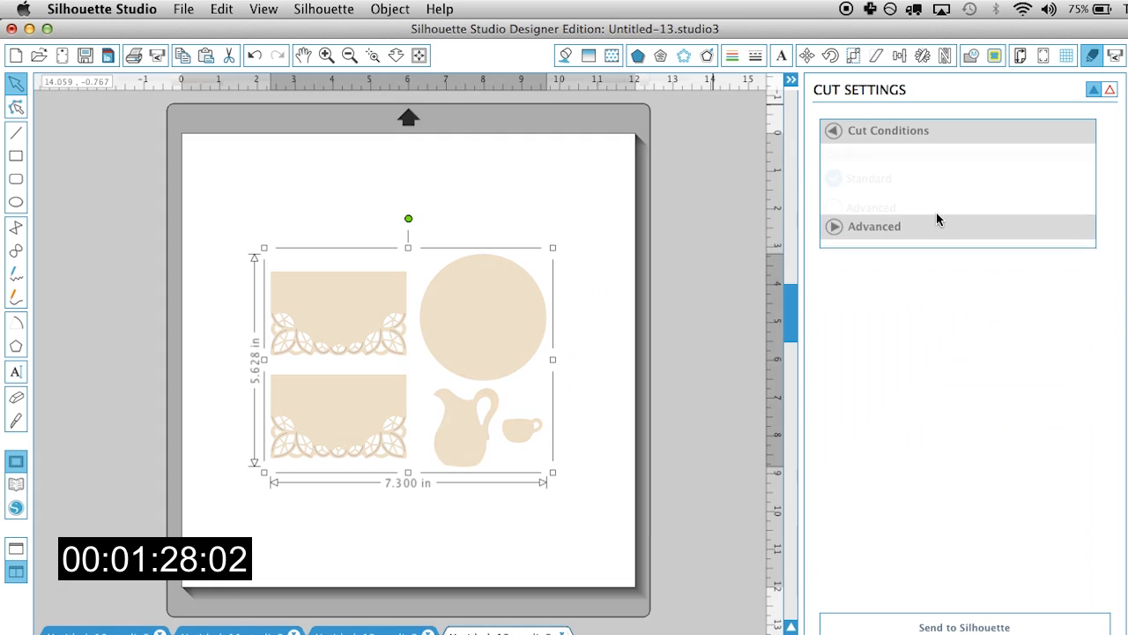
left_click(864, 326)
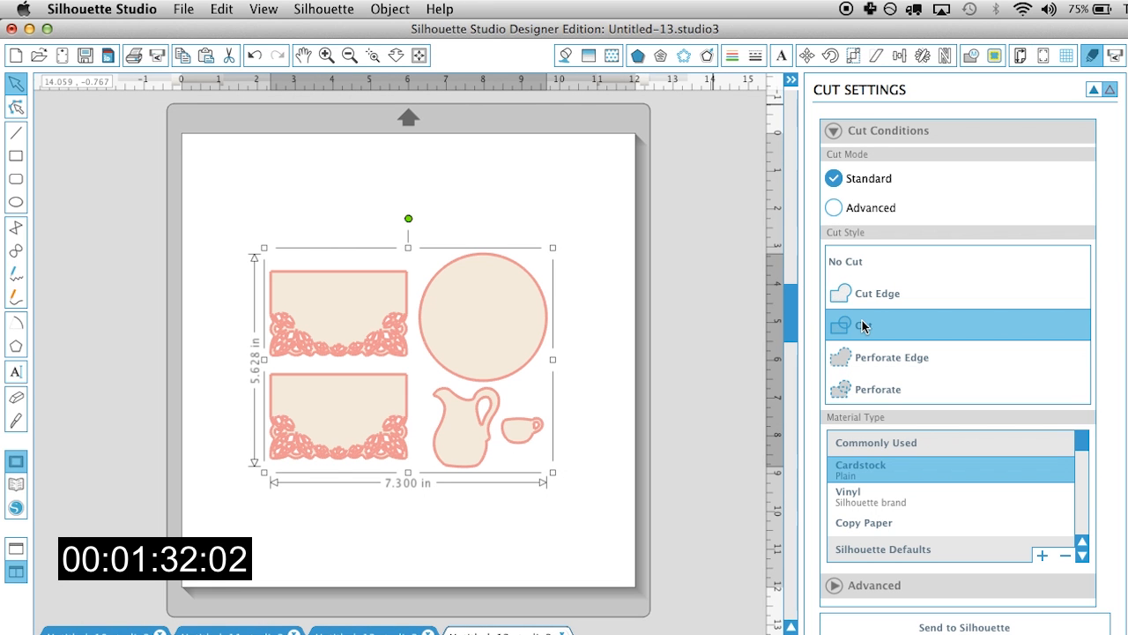
Step: Create a new document, place the orange design from the library on it, and set its cut style to Cut
key("super+n")
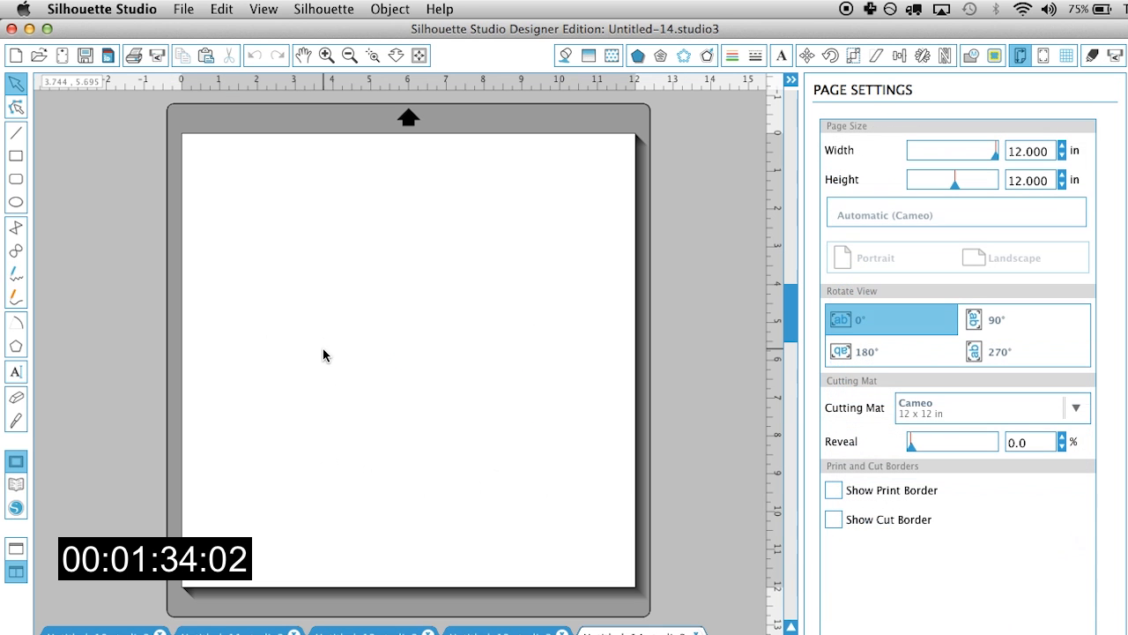
left_click(16, 485)
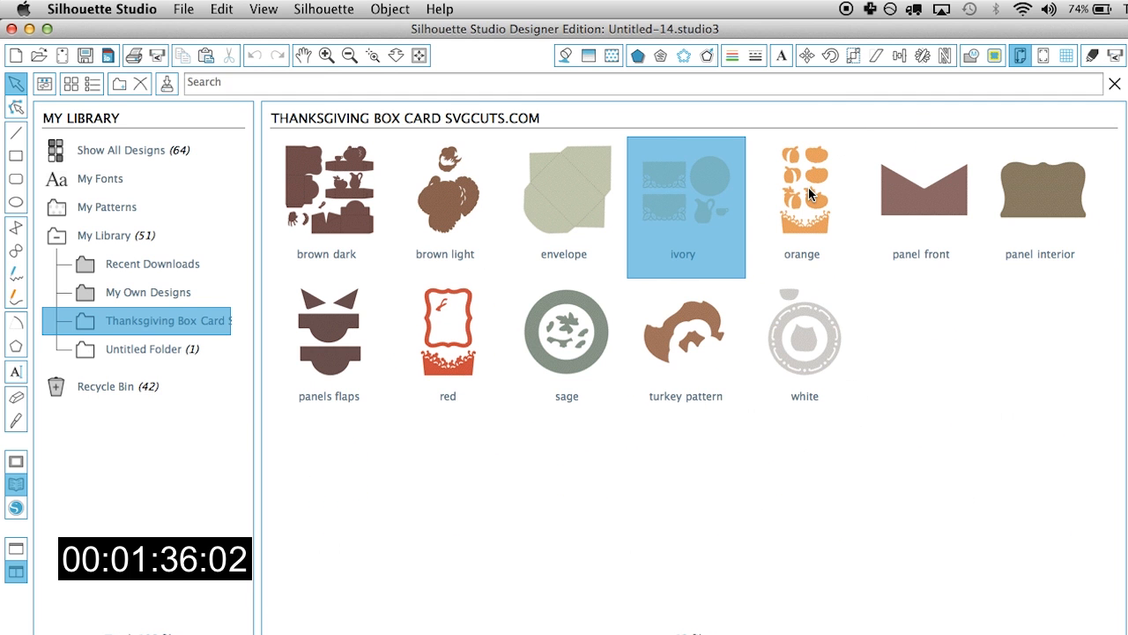
double_click(808, 188)
left_click(617, 320)
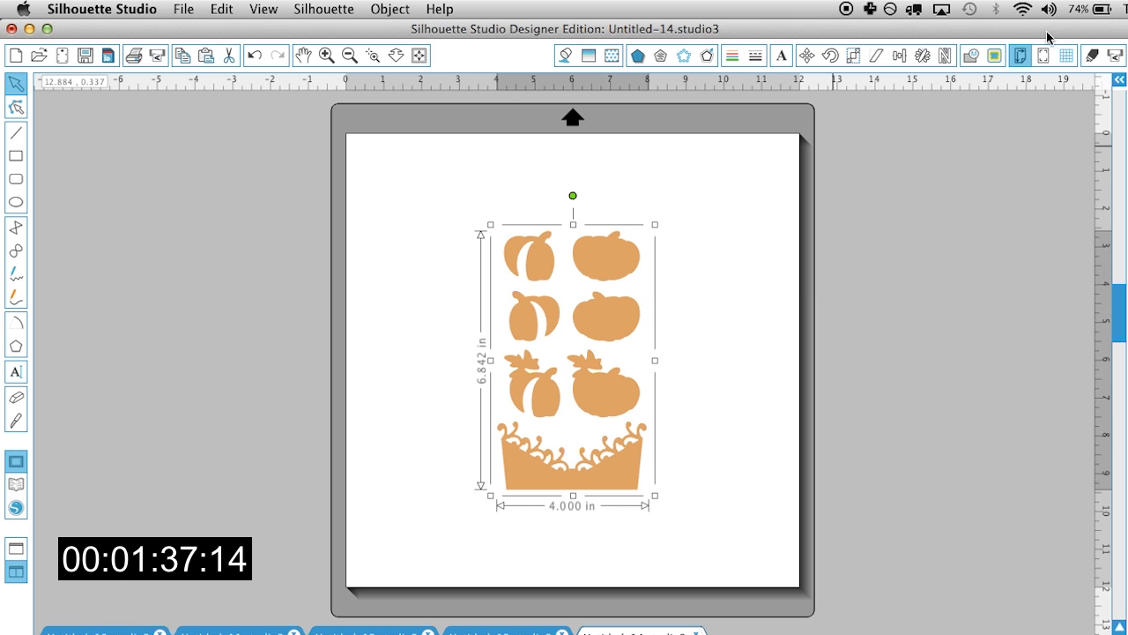
left_click(1092, 56)
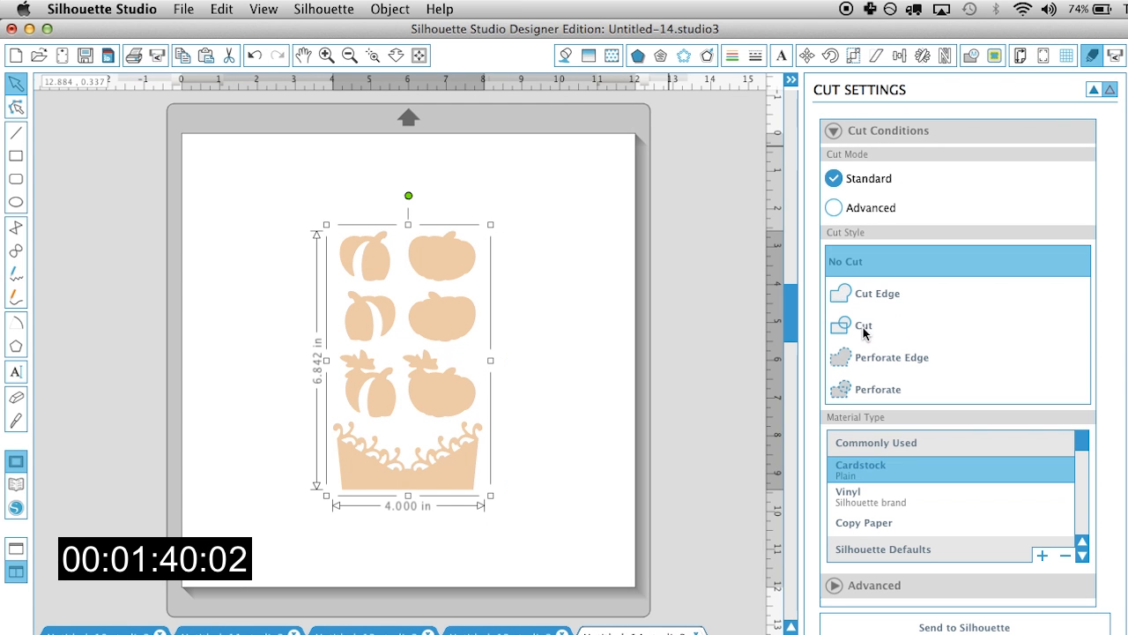
left_click(865, 333)
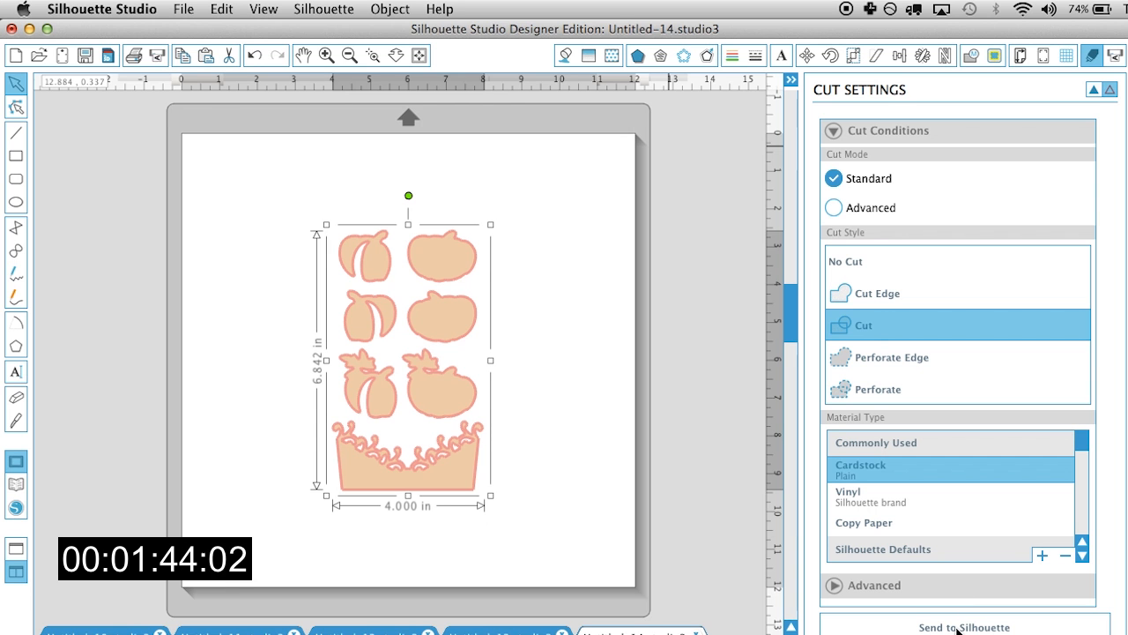
Step: Create a new document, place the panel front design from the library on it, and set its cut style to Cut
key("super+n")
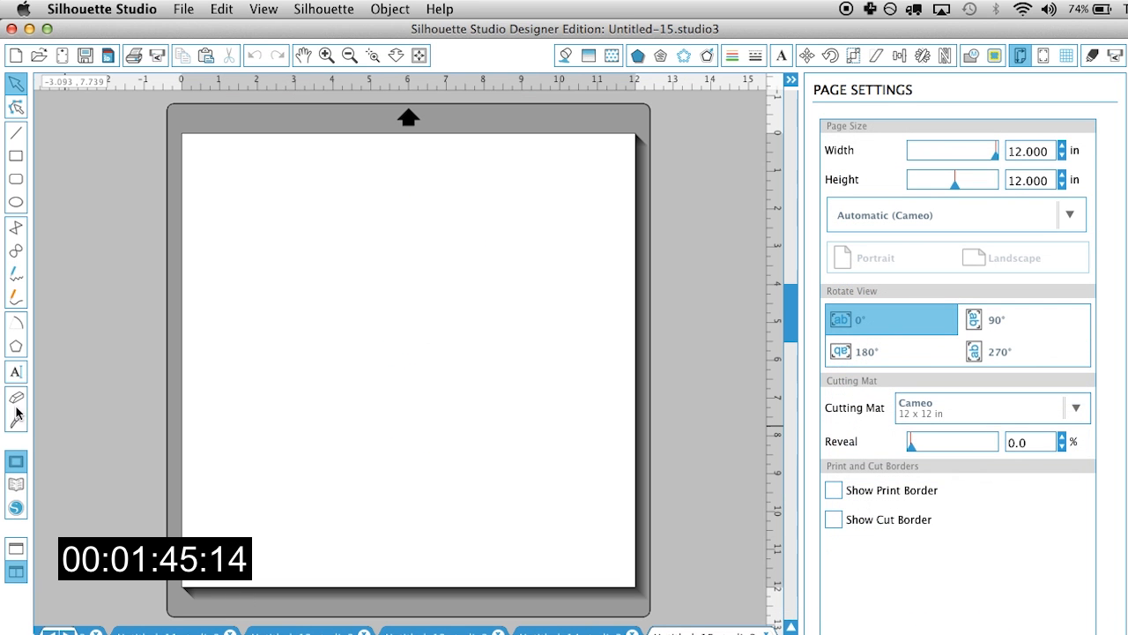
left_click(16, 484)
left_click(938, 194)
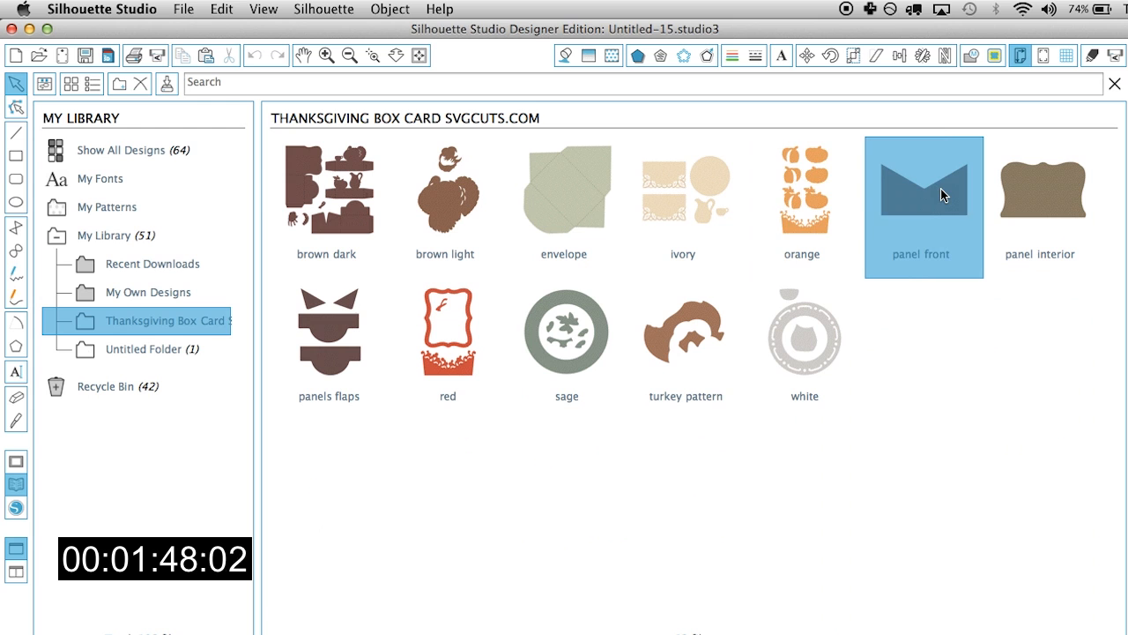
double_click(925, 199)
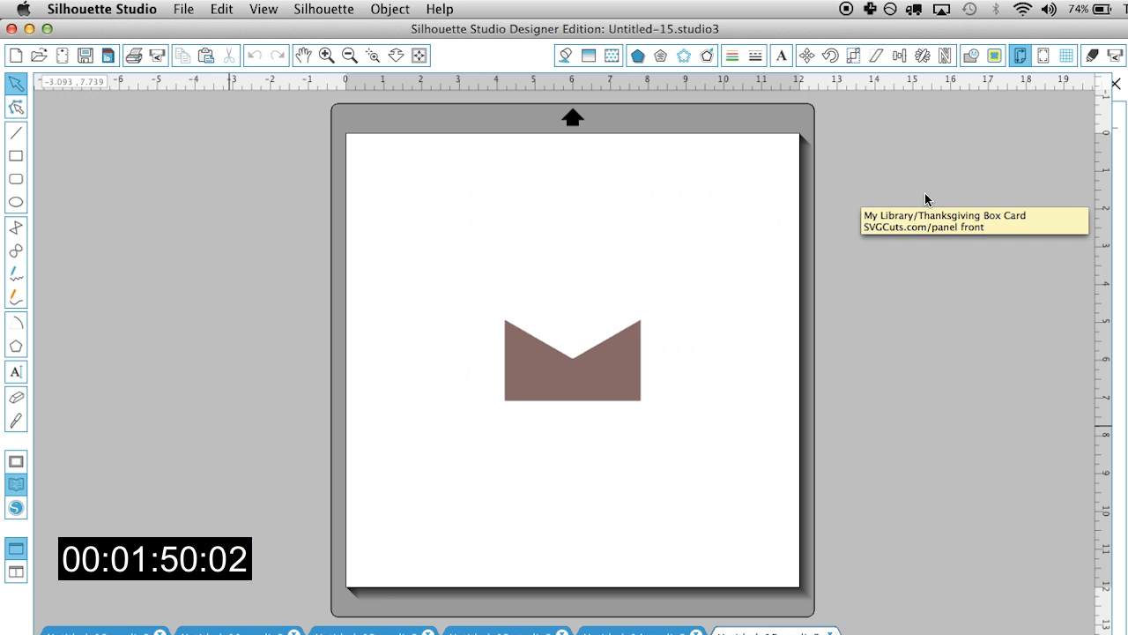
left_click(566, 372)
left_click(1093, 55)
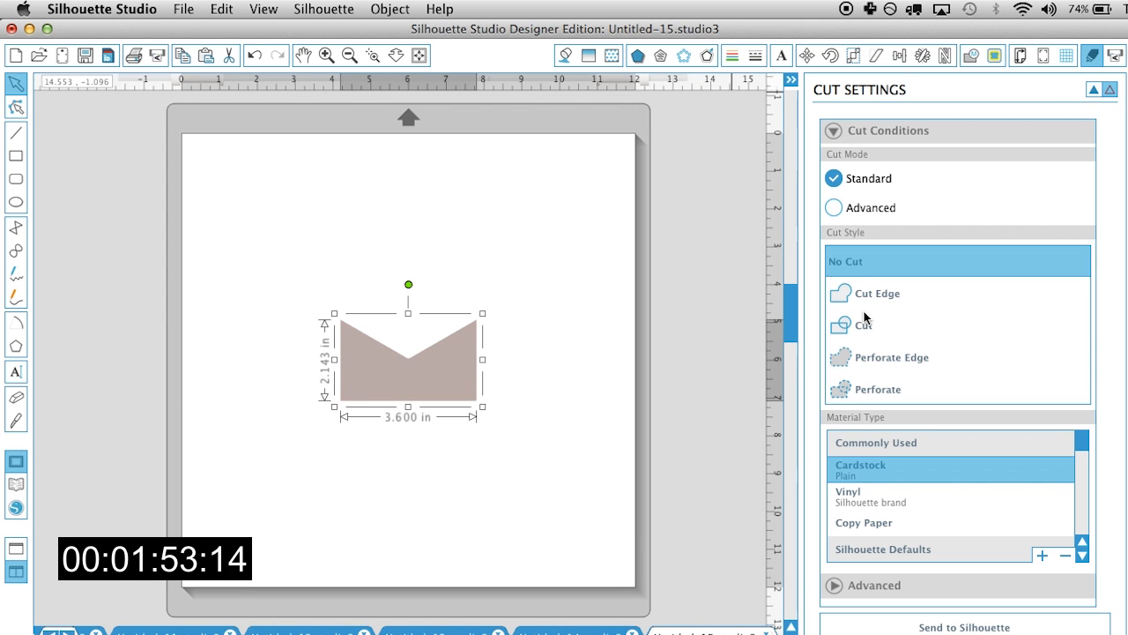
left_click(864, 324)
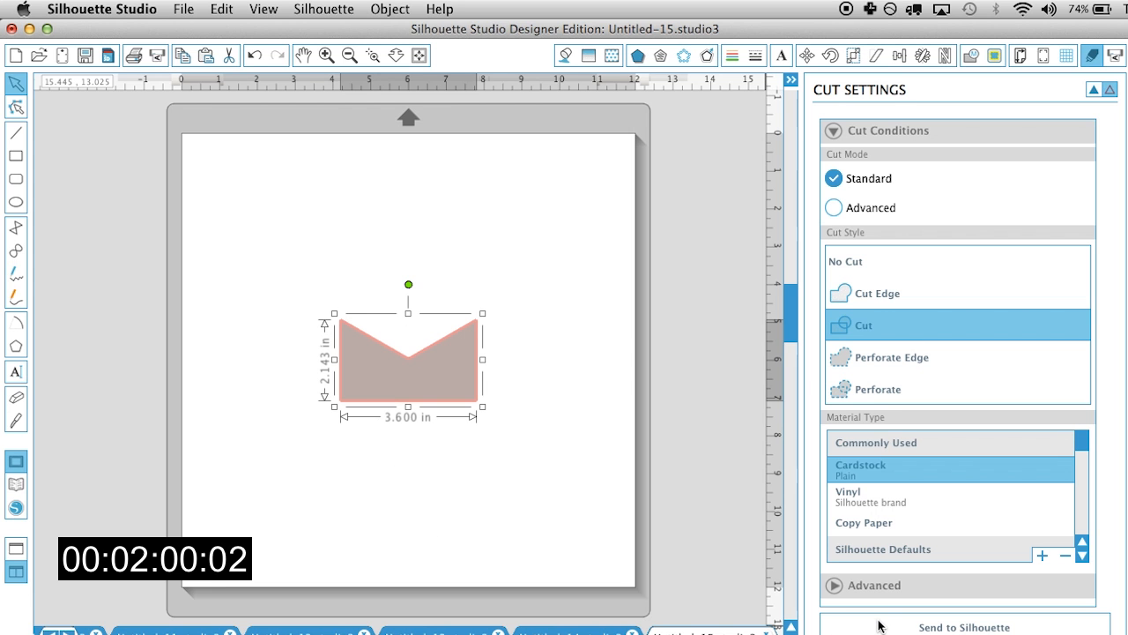
Step: Create a new document, place the panel interior design from the library on it, and set its cut style to Cut
key("super+n")
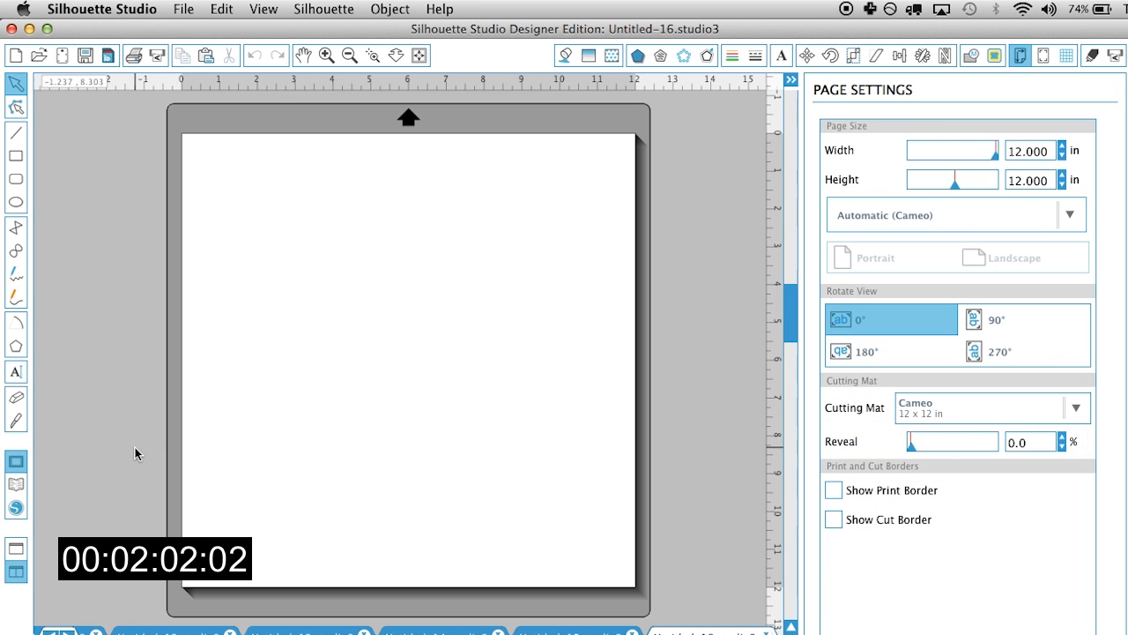
left_click(20, 484)
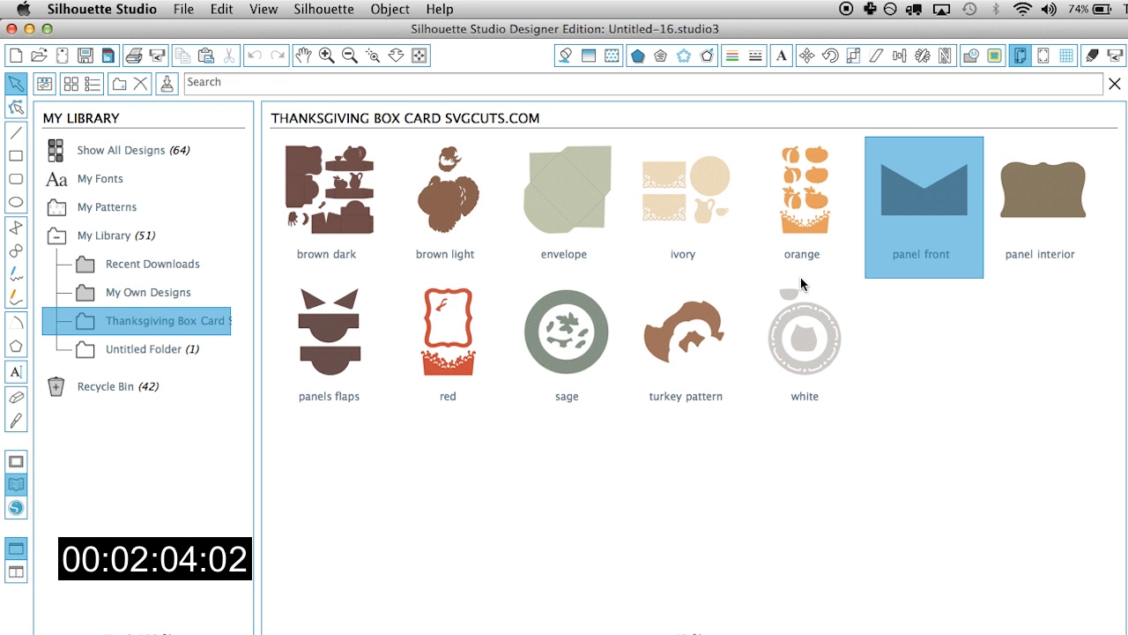
double_click(1036, 194)
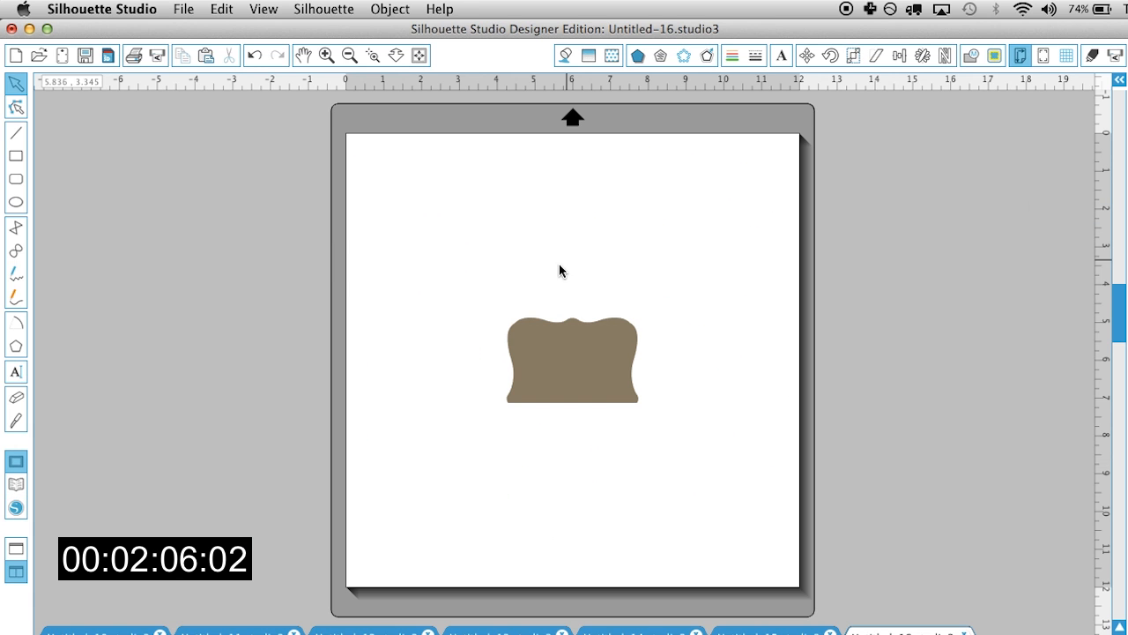
left_click(590, 361)
left_click(1093, 58)
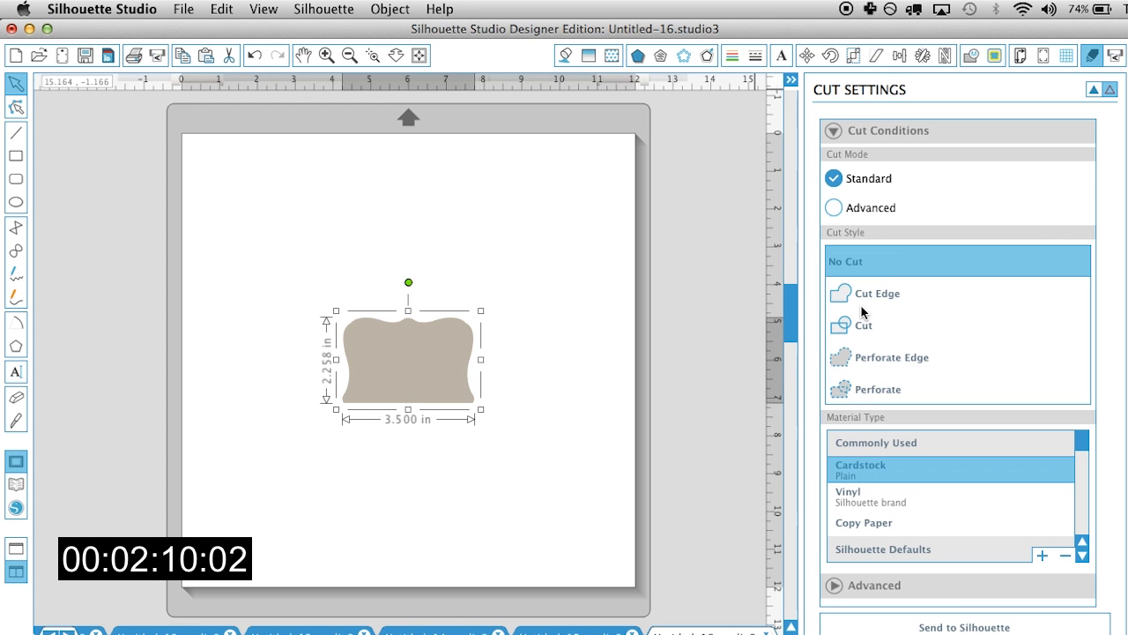
left_click(832, 333)
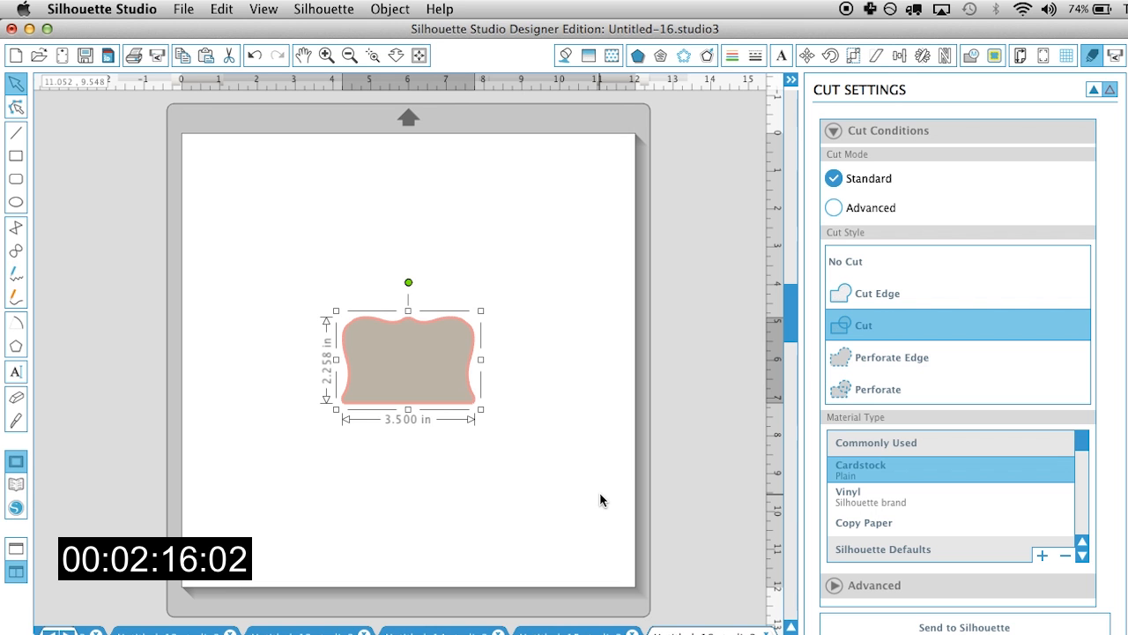
Step: Create a new document, place the panels flaps design from the library on it, and set its cut style to Cut
key("super+n")
left_click(16, 484)
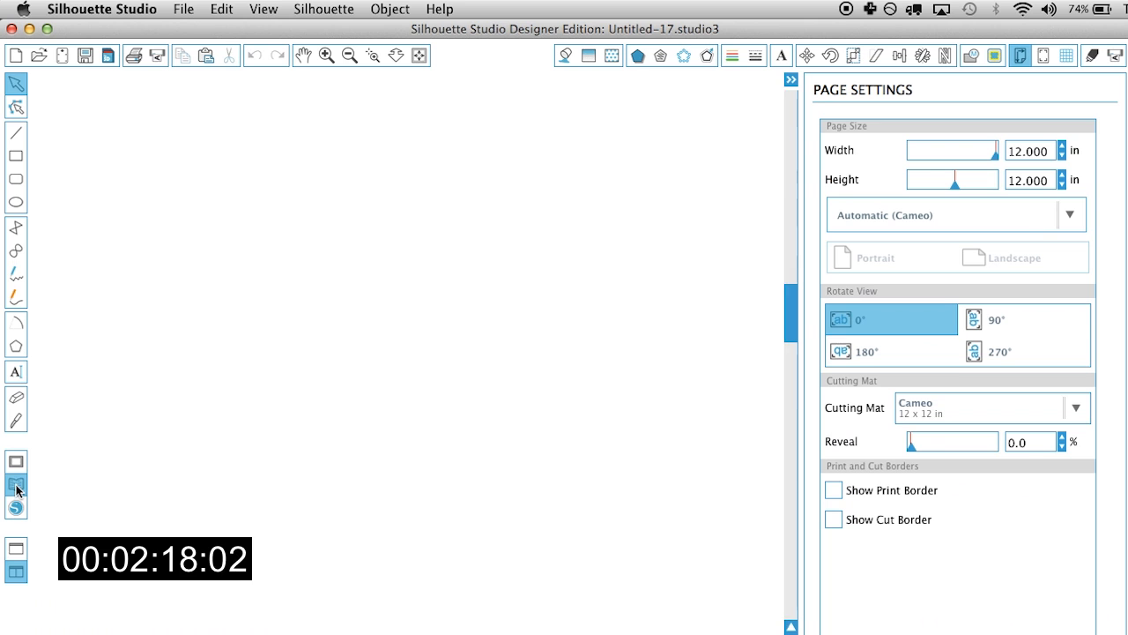
double_click(334, 330)
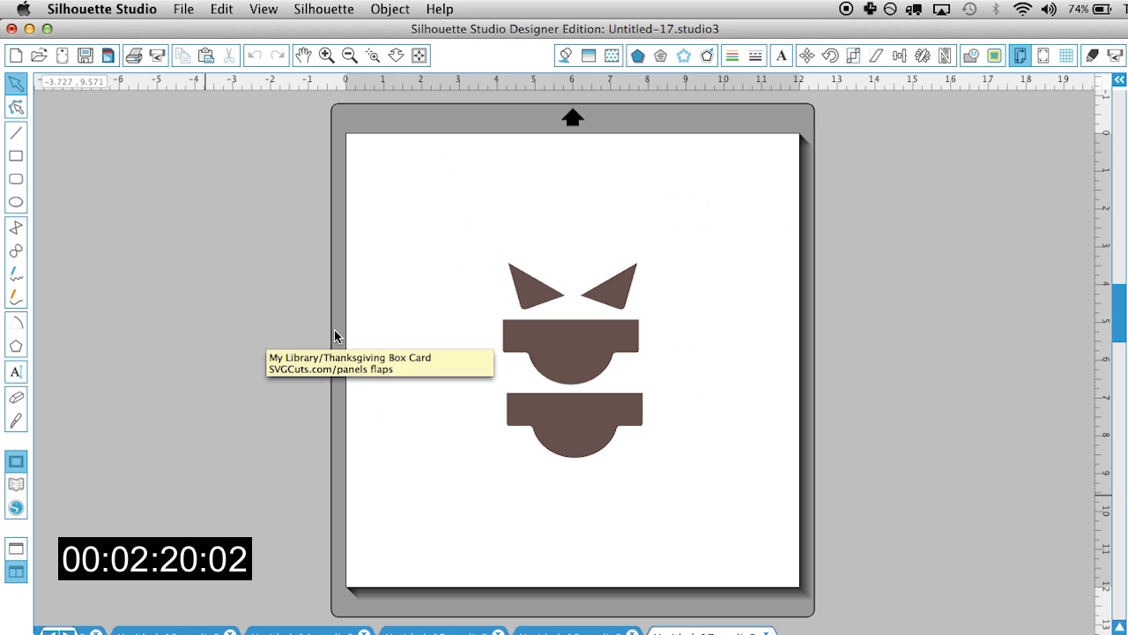
left_click(650, 347)
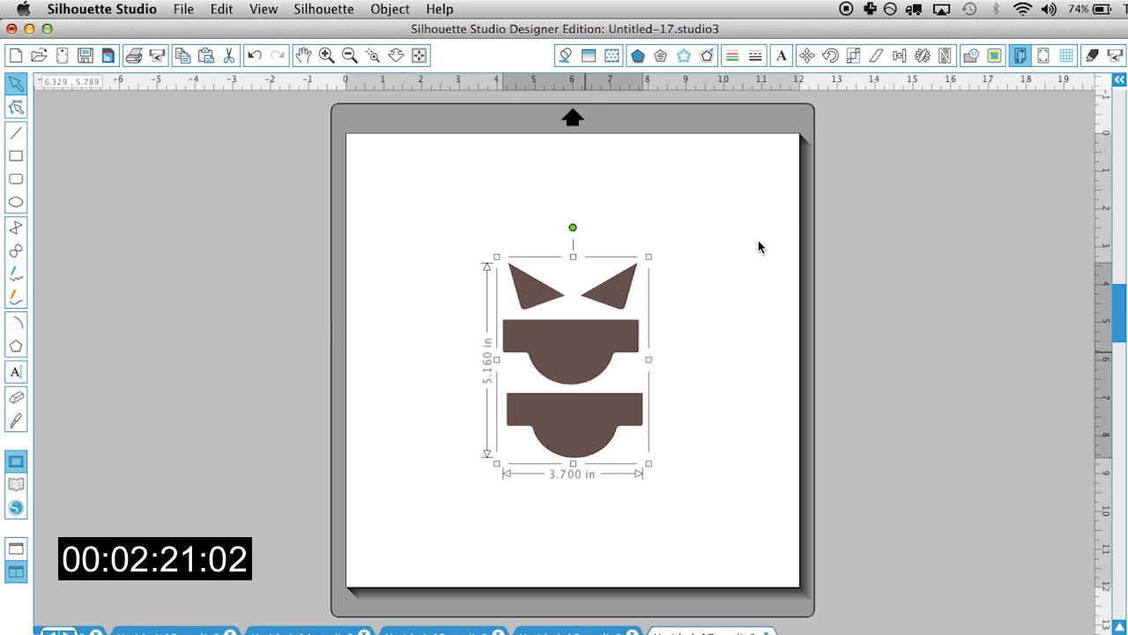
left_click(1092, 56)
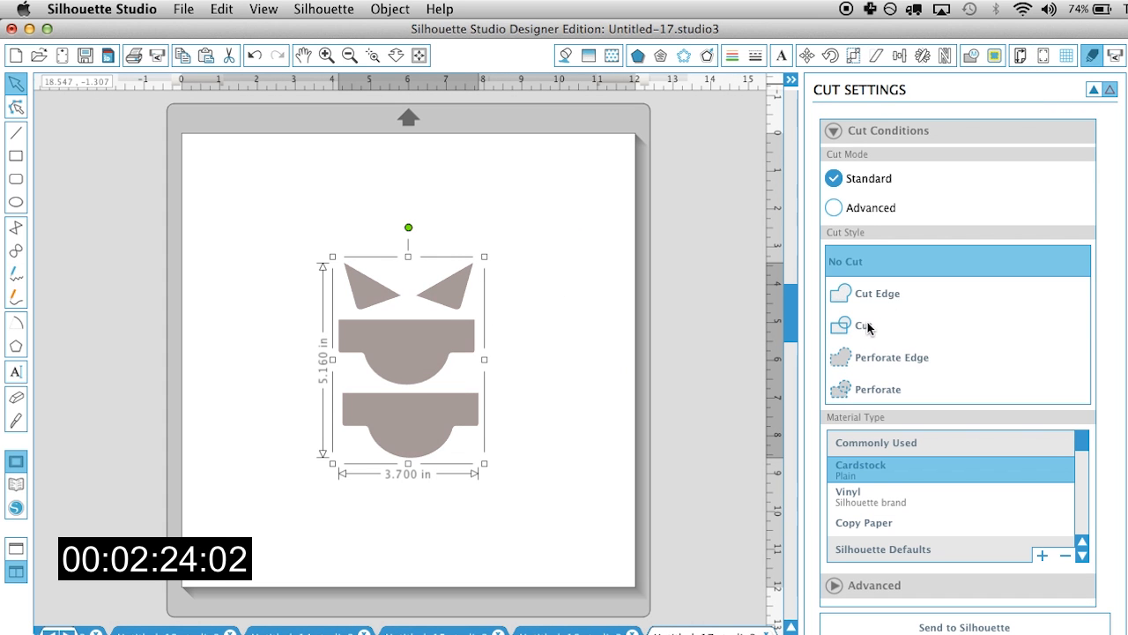
left_click(866, 325)
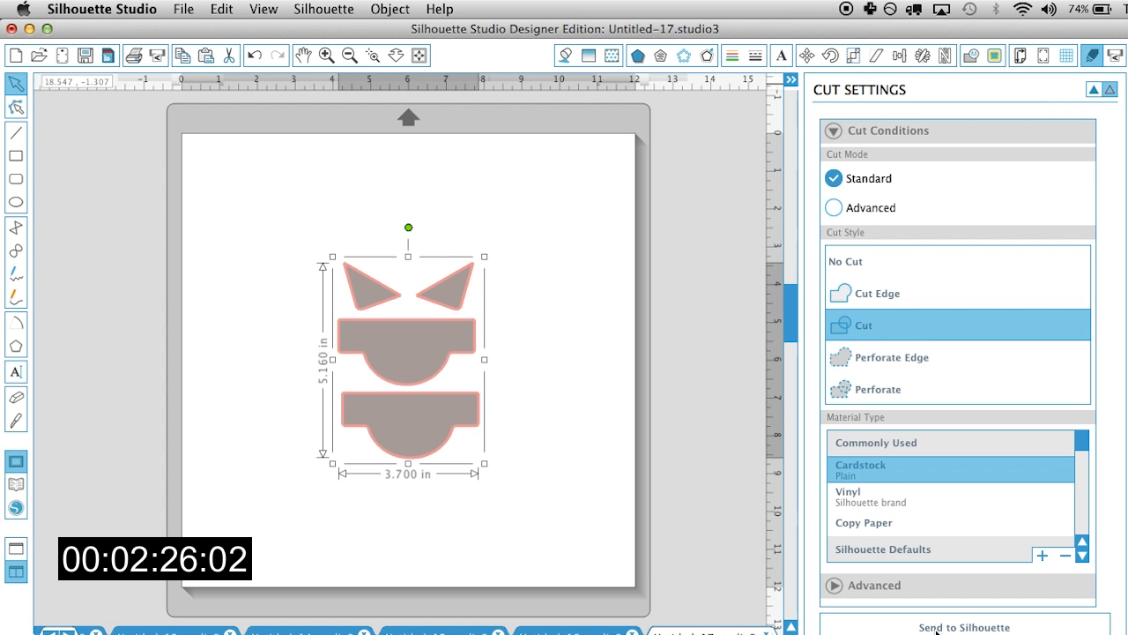
Step: Create a new document, place the red design from the library on it, and set its cut style to Cut
key("super+n")
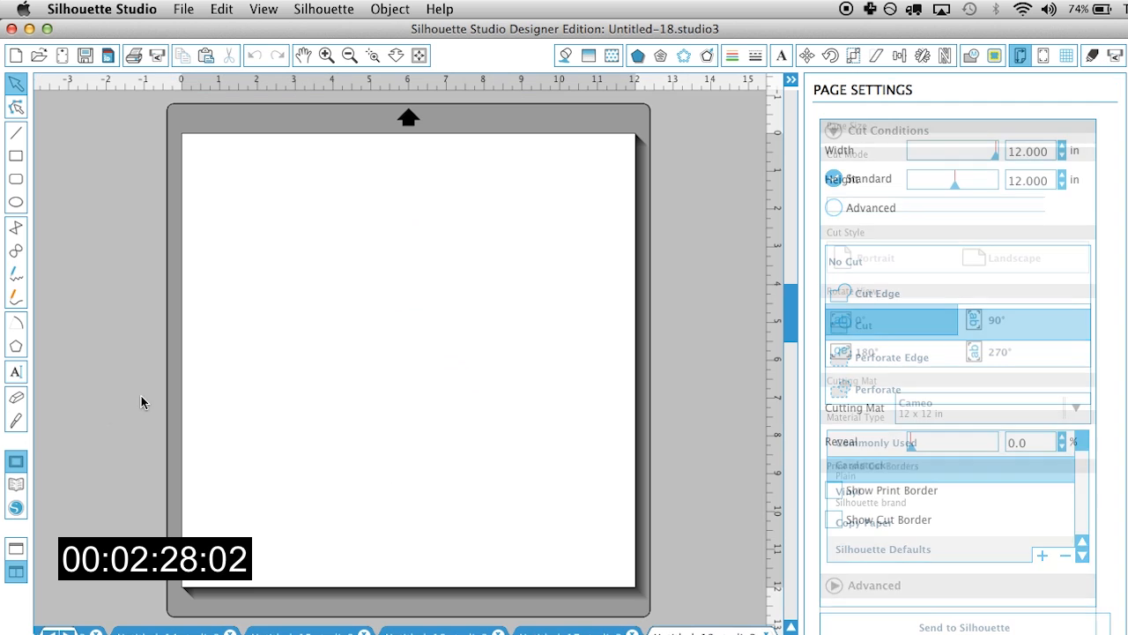
left_click(14, 489)
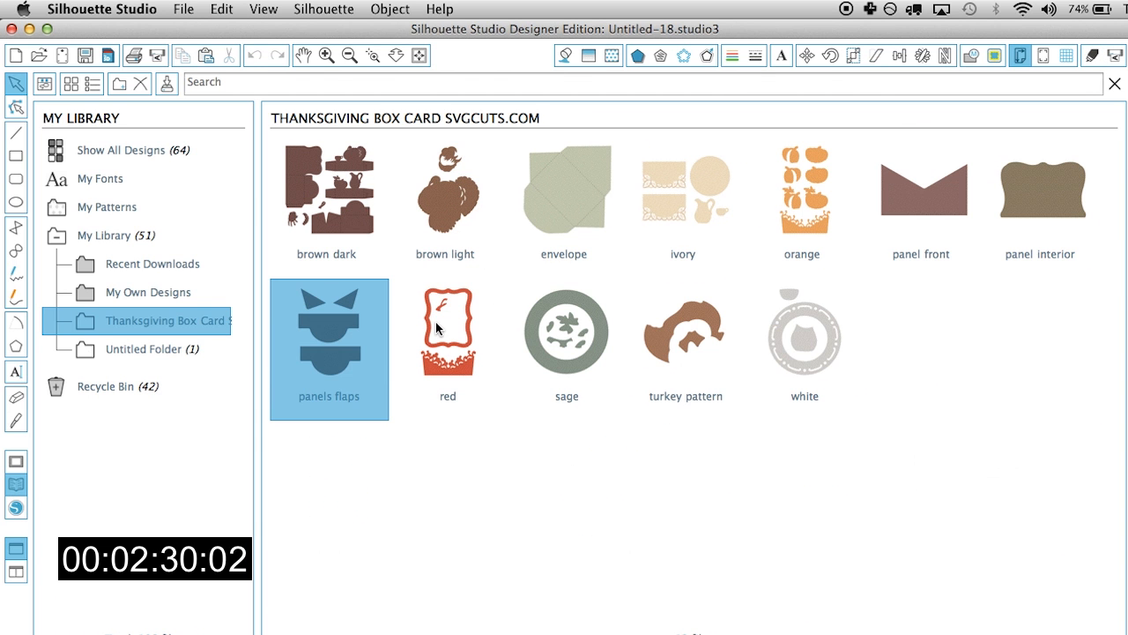
double_click(435, 321)
left_click(637, 332)
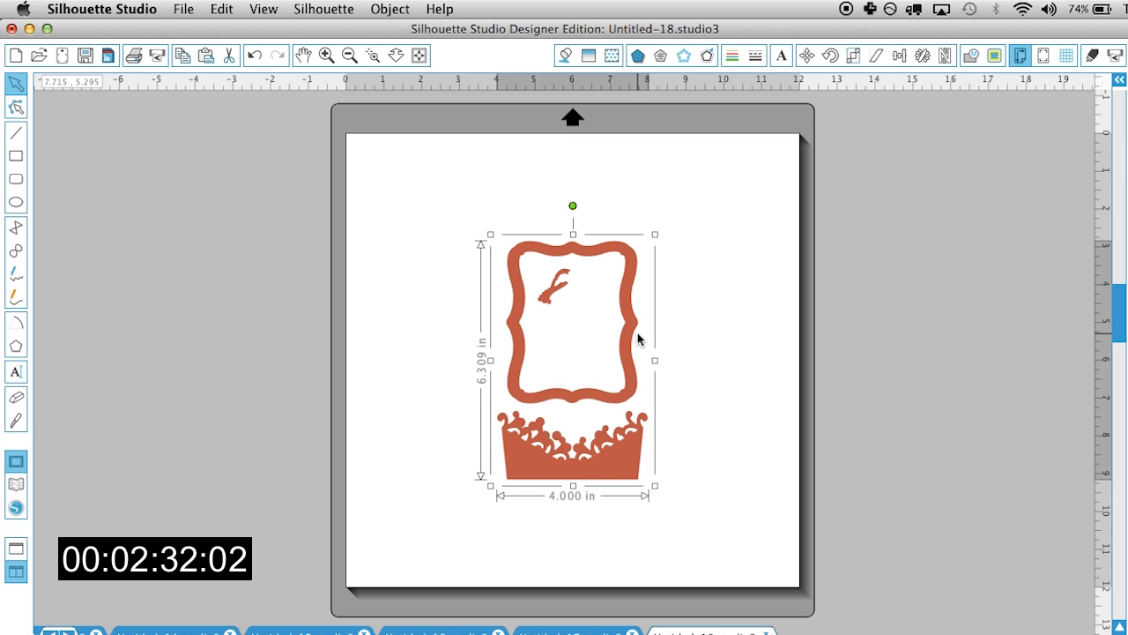
left_click(1091, 55)
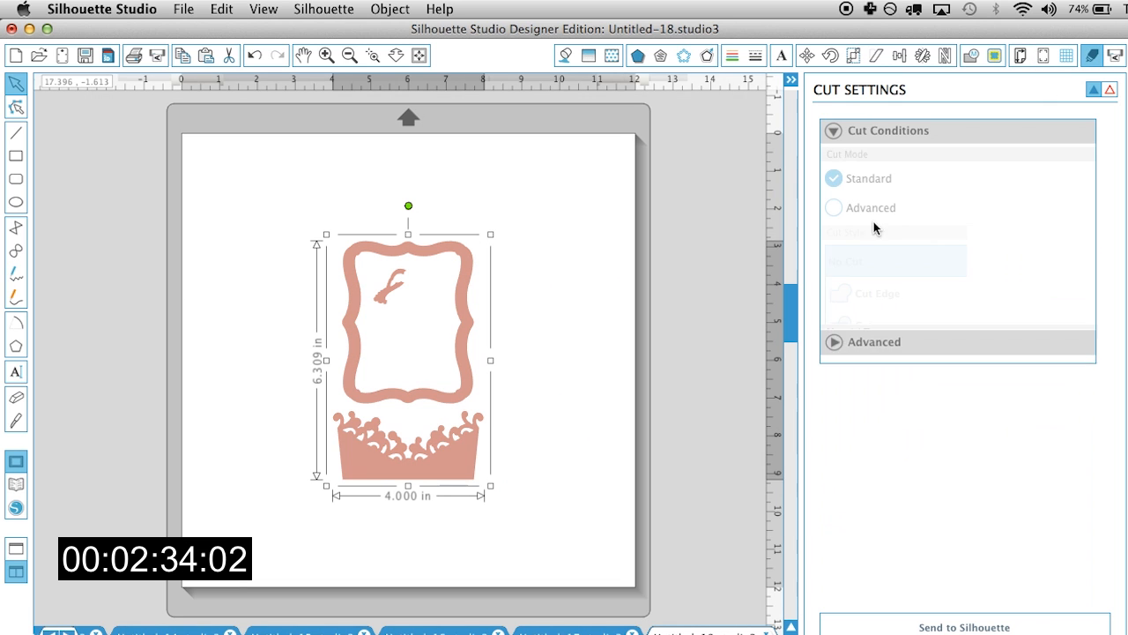
left_click(863, 326)
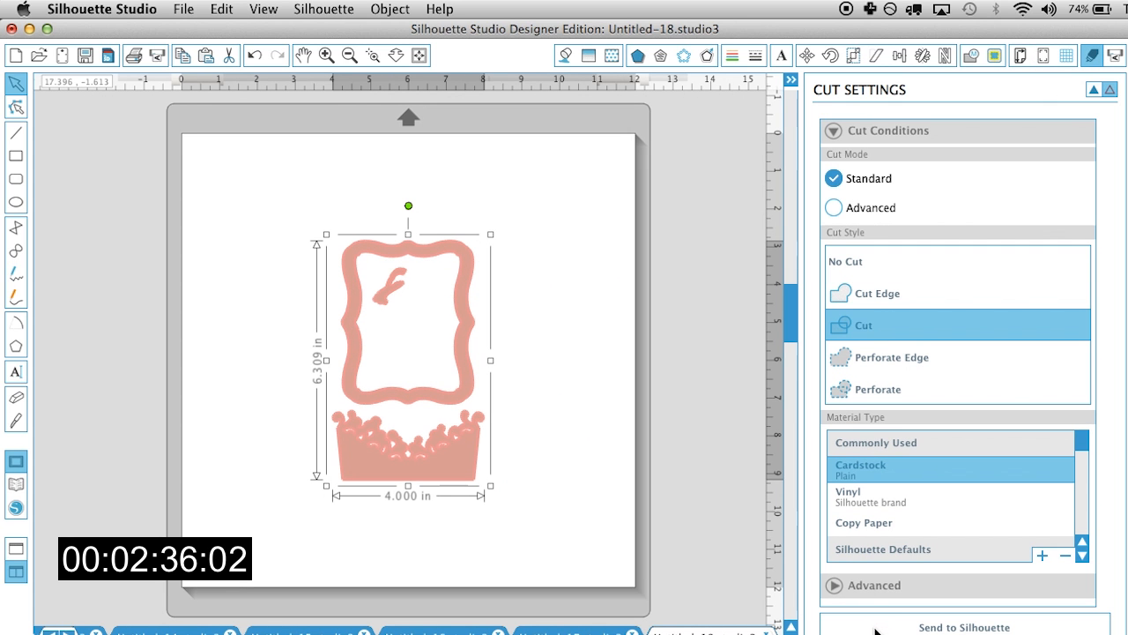
Step: Create a new document, place the sage design from the library on it, and set its cut style to Cut
key("super+n")
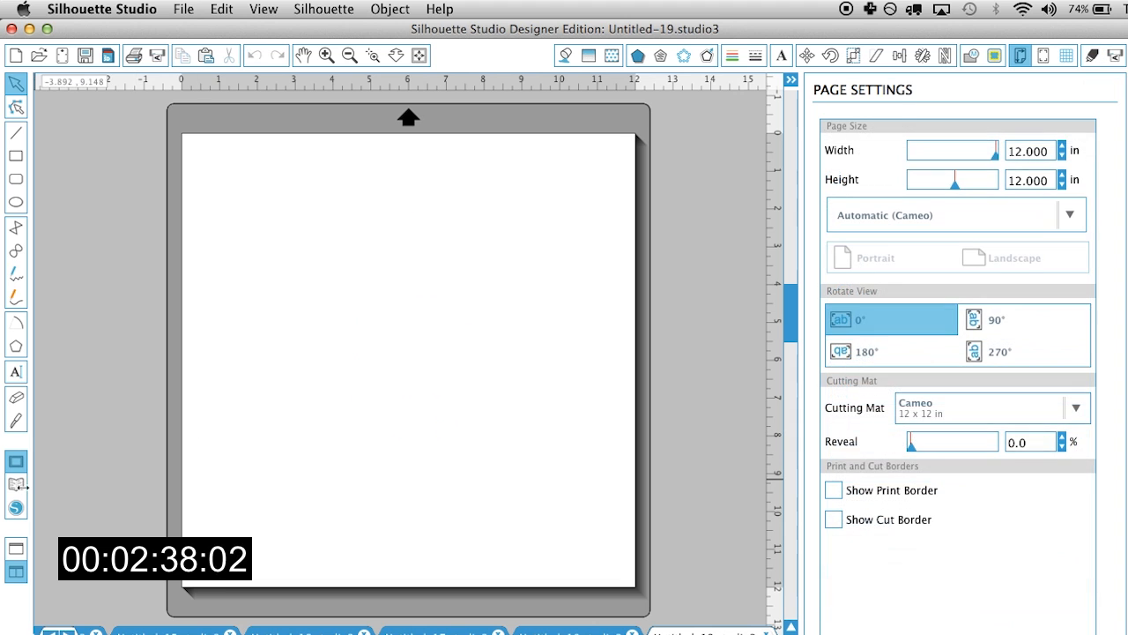
left_click(16, 490)
double_click(548, 346)
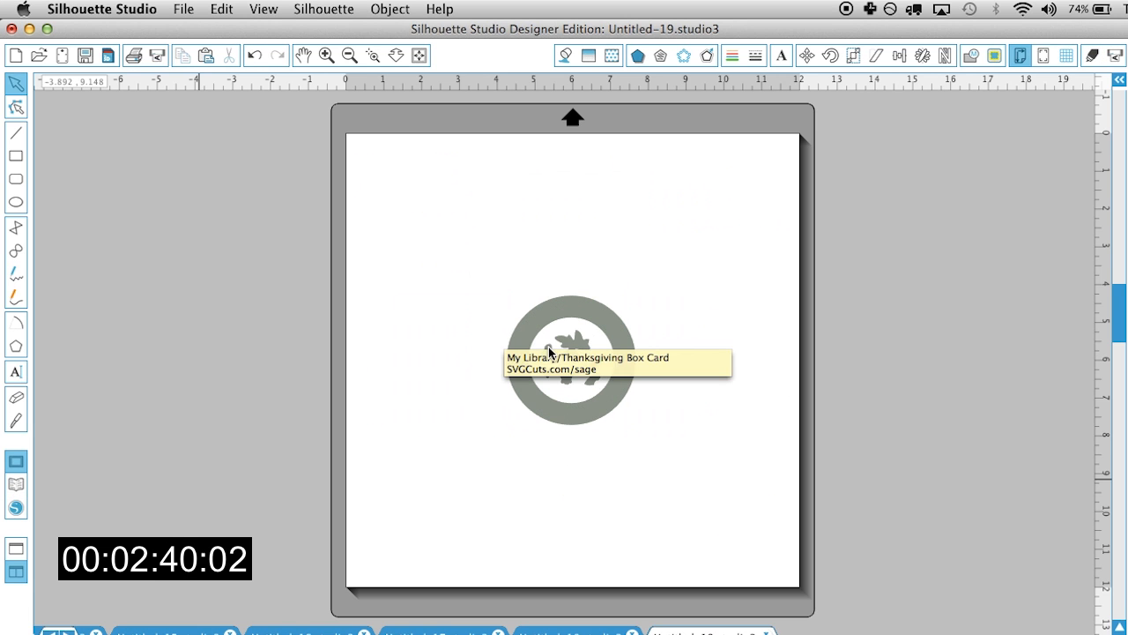
left_click(619, 325)
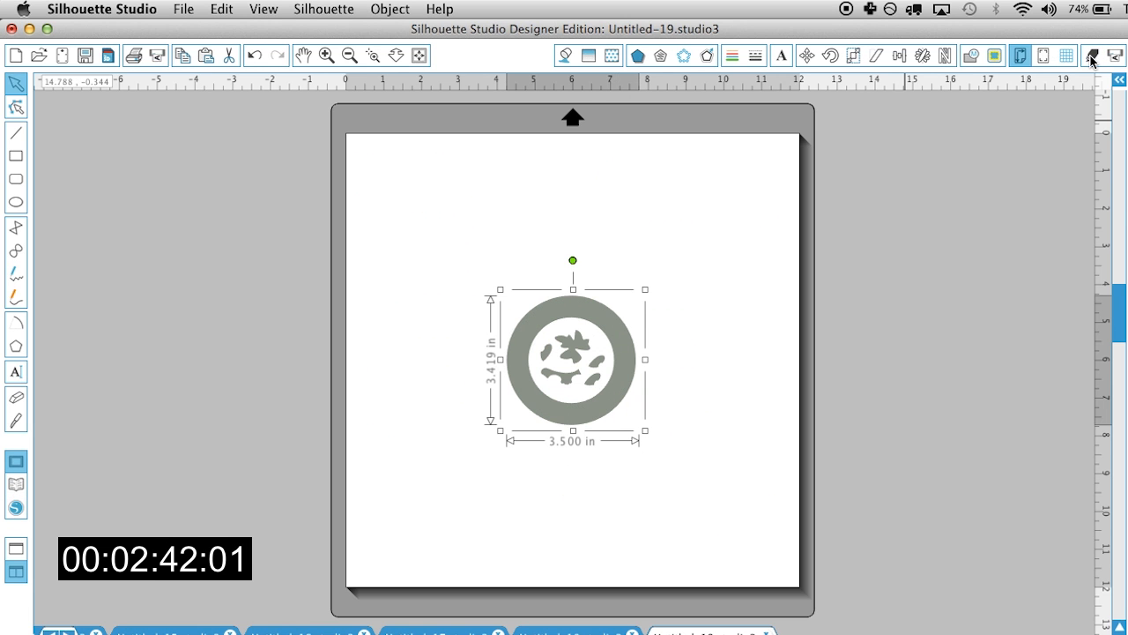
left_click(1091, 57)
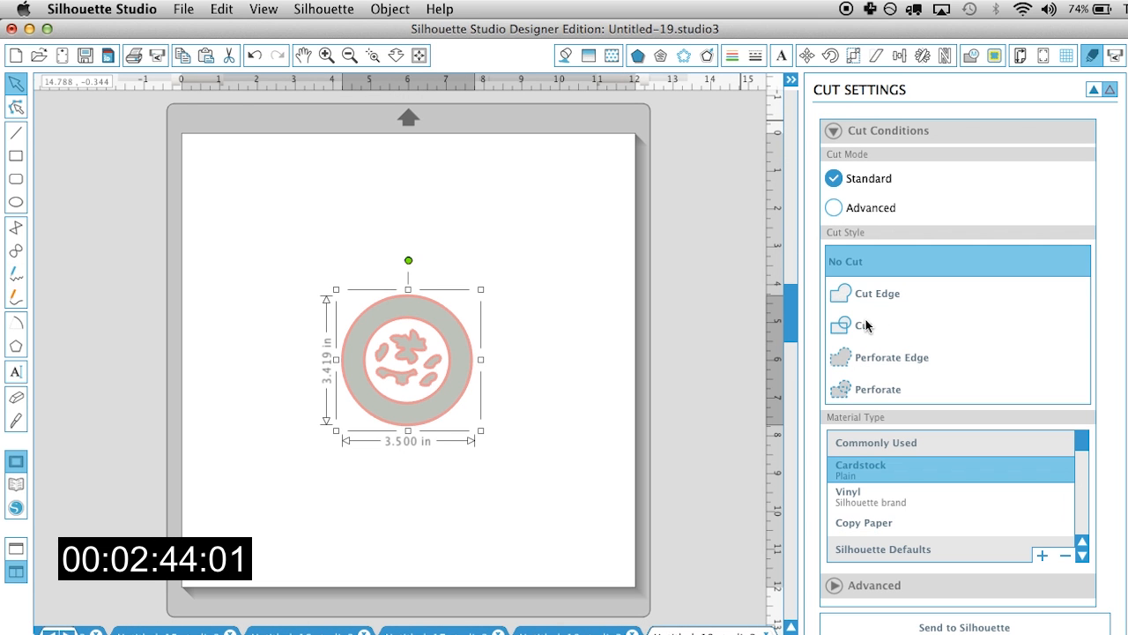
left_click(865, 325)
Step: Create a new document, place the turkey pattern design from the library on it, and set its cut style to Cut
key("super+n")
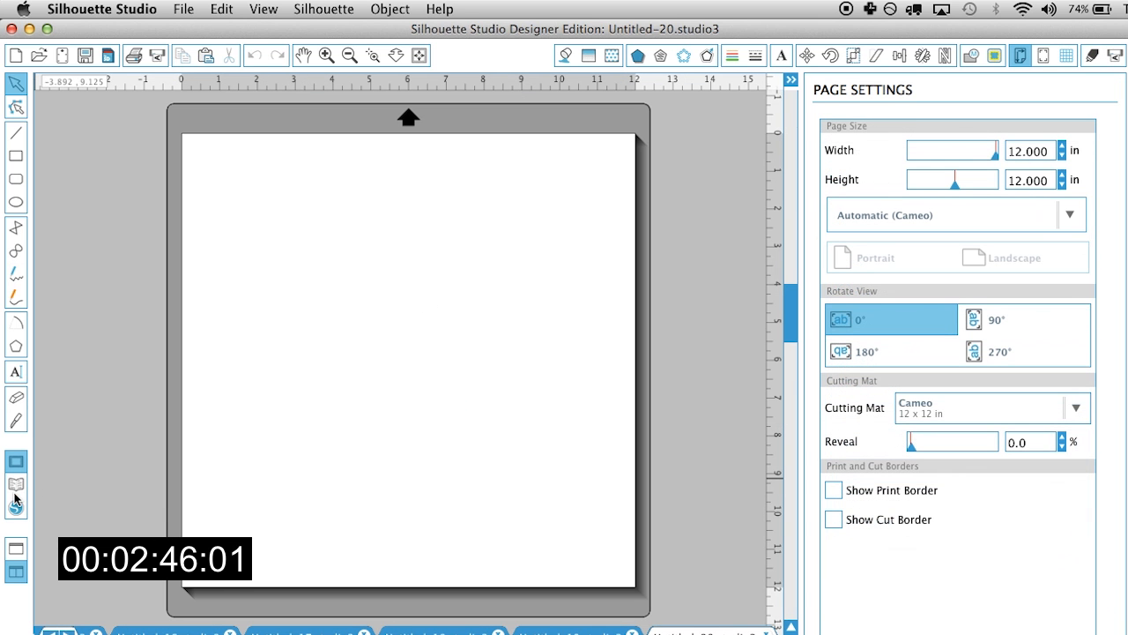
left_click(15, 485)
left_click(690, 341)
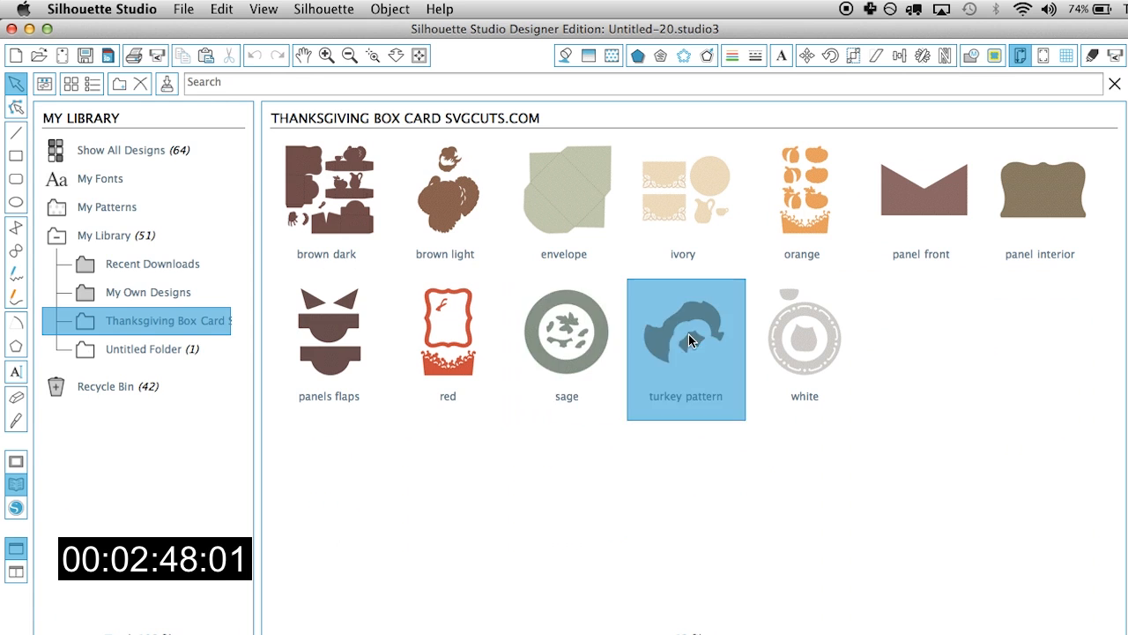
double_click(691, 341)
left_click(1093, 56)
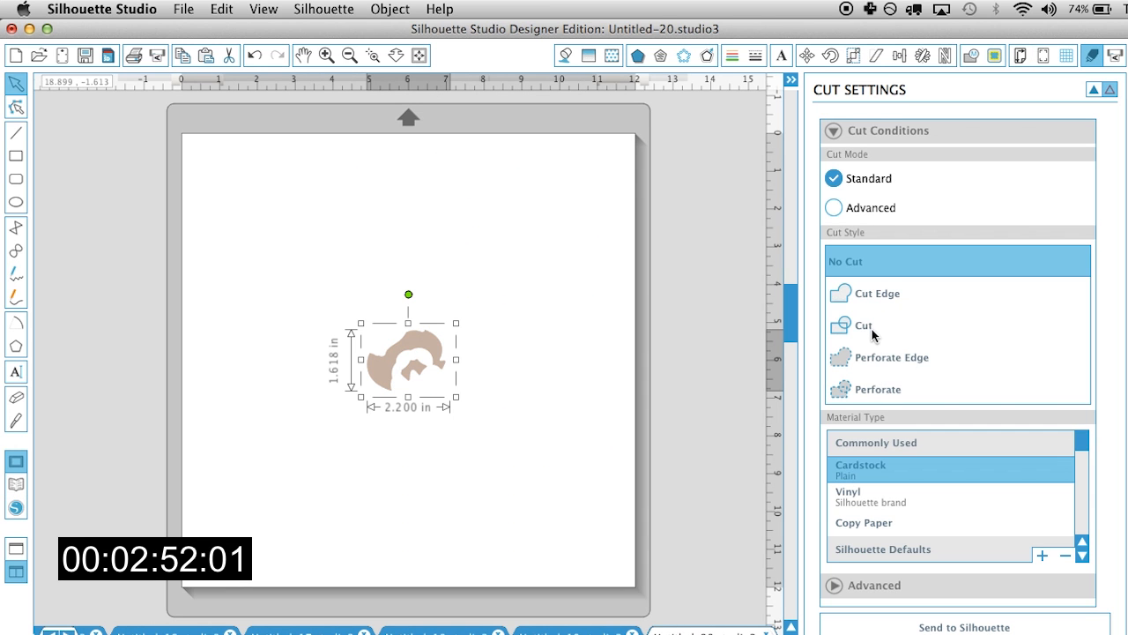
left_click(873, 333)
Step: Create a new document, place the white design from the library on it, and set its cut style to Cut
key("super+n")
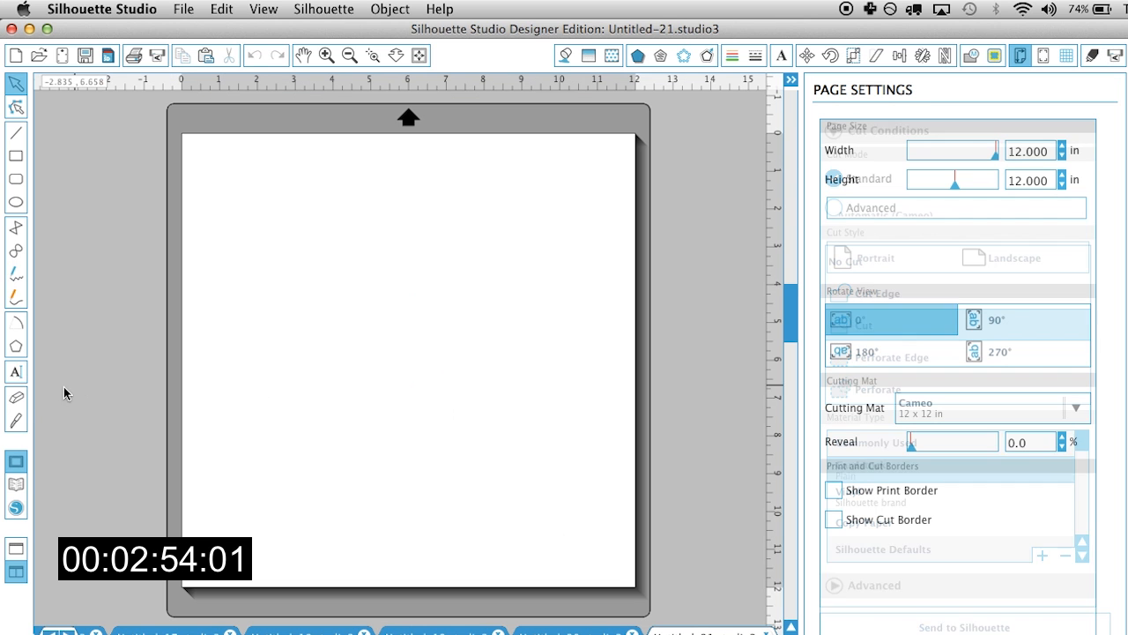
left_click(16, 483)
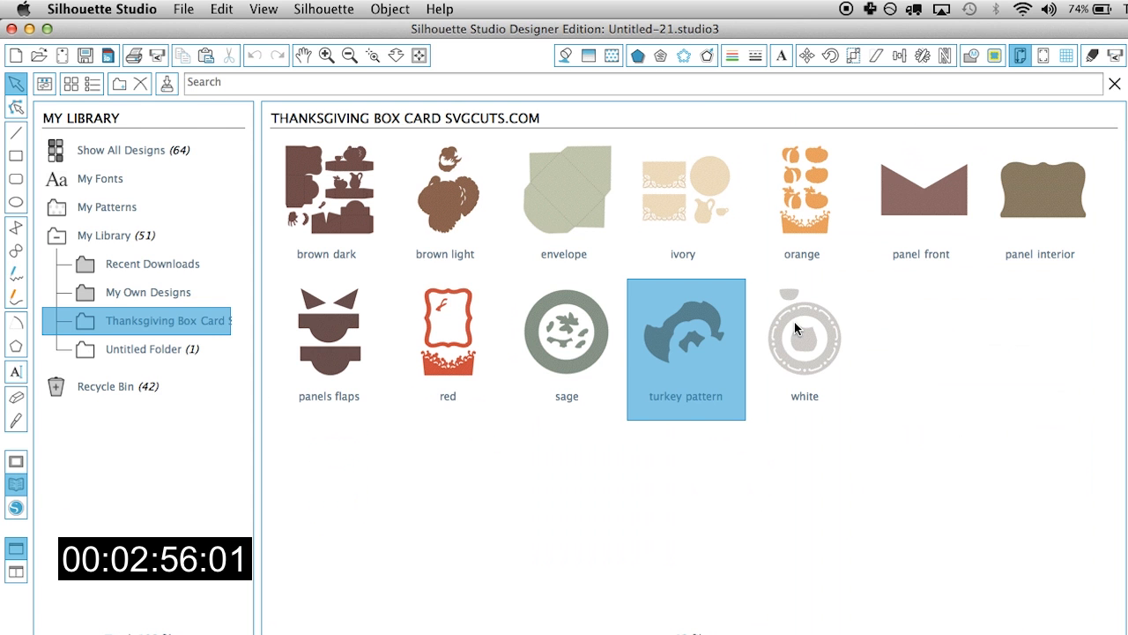
double_click(786, 322)
left_click(624, 339)
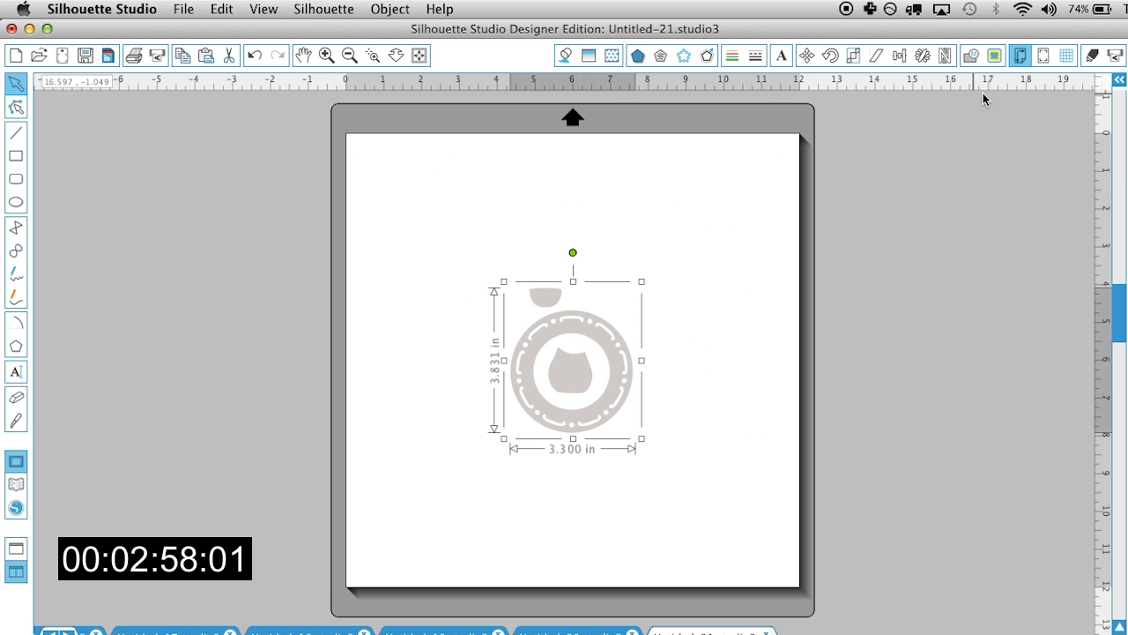
left_click(1091, 56)
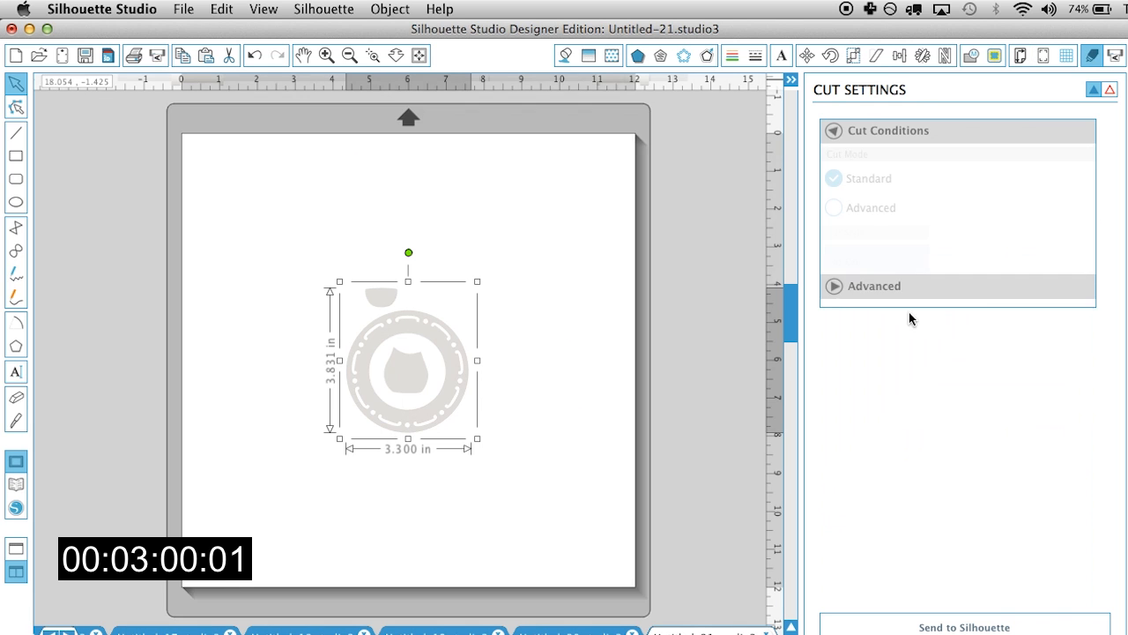
left_click(875, 331)
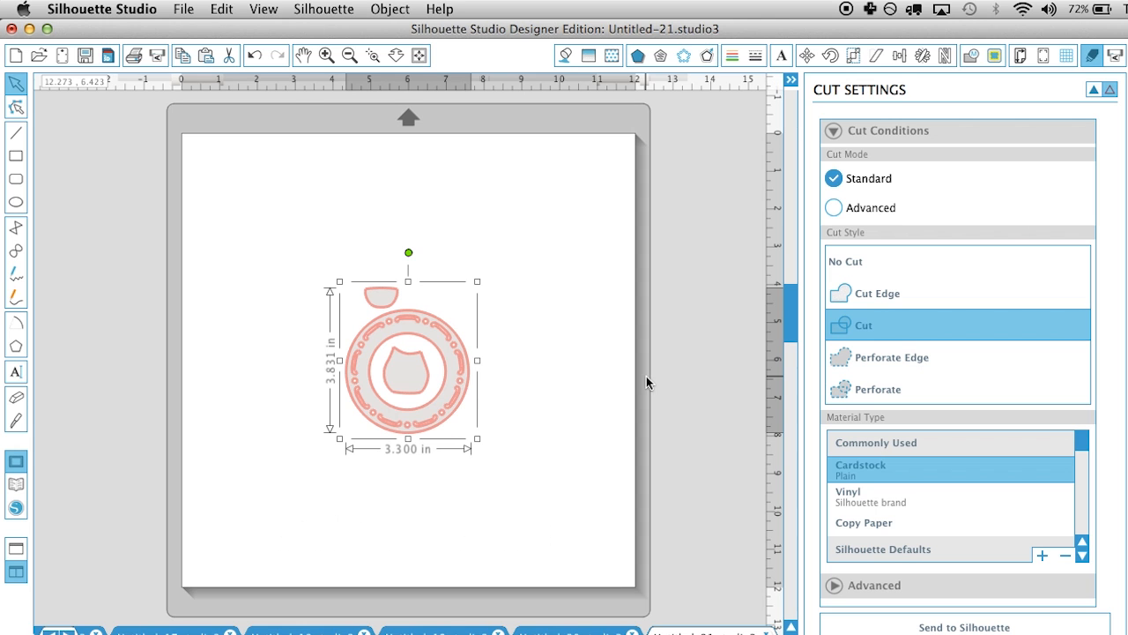
Step: Switch to eCAL and import AutumnBoxCards.zip from the desktop into its shape library
left_click(28, 29)
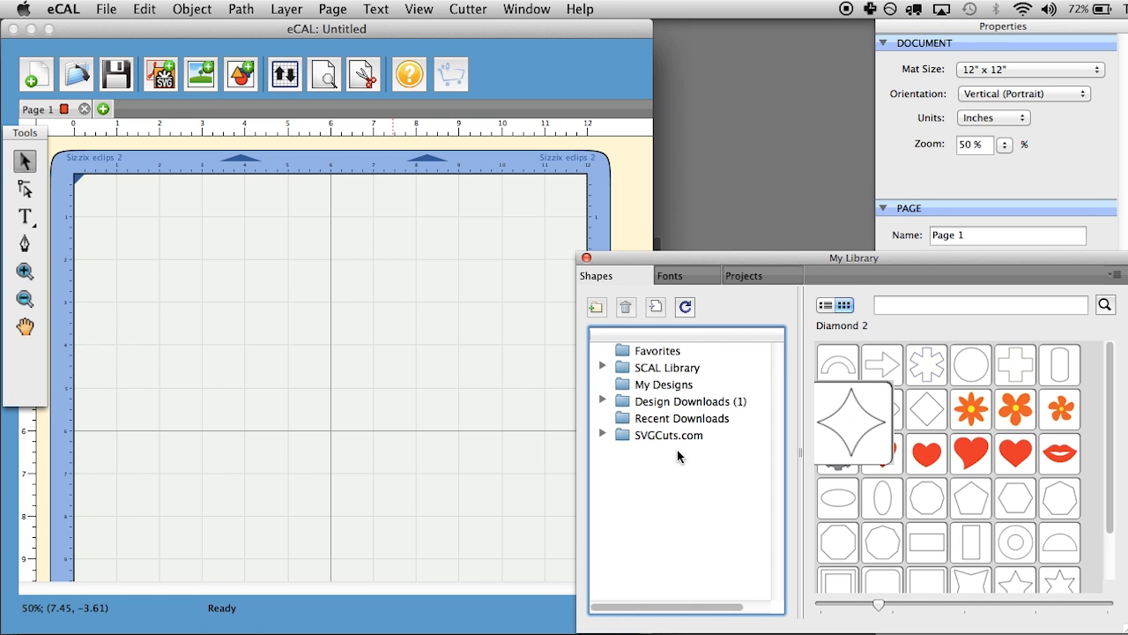
left_click(750, 141)
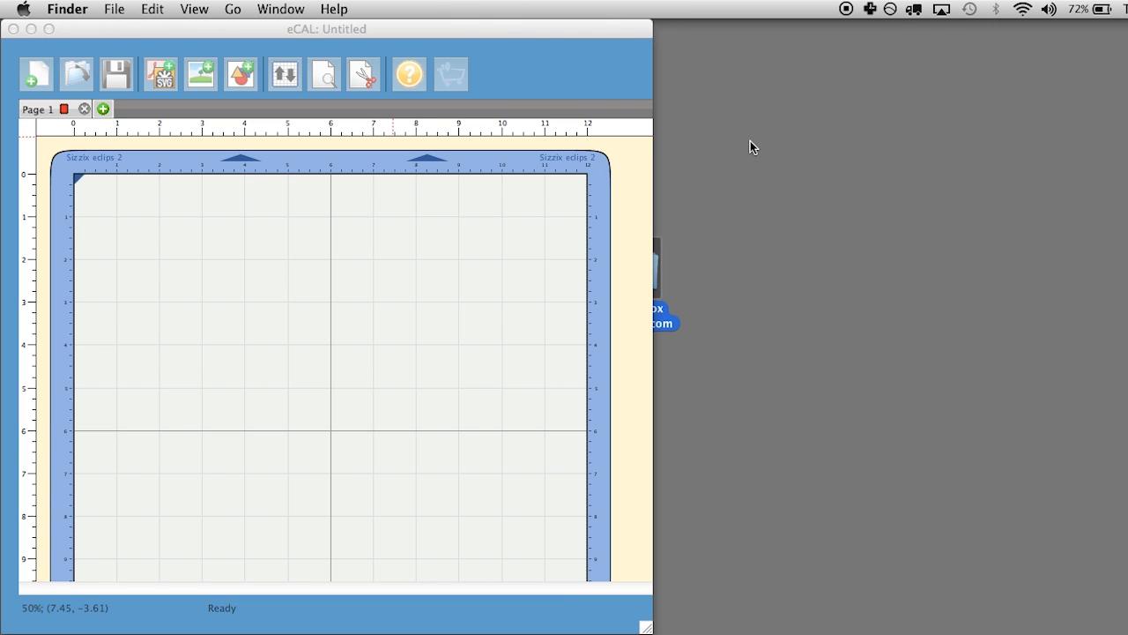
key("F11")
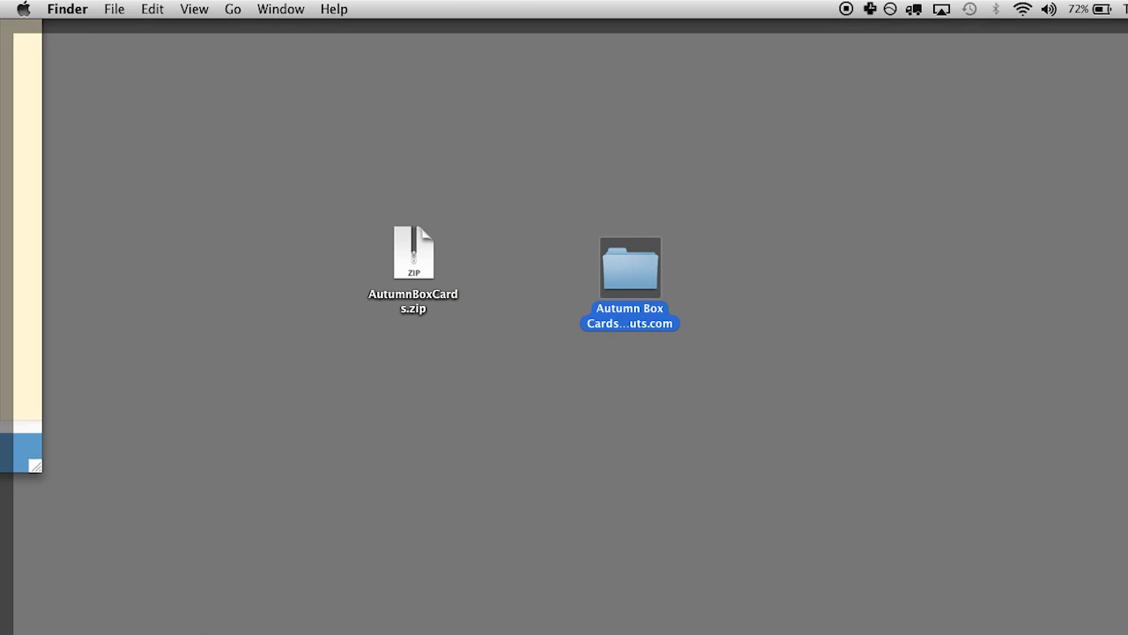
left_click(426, 260)
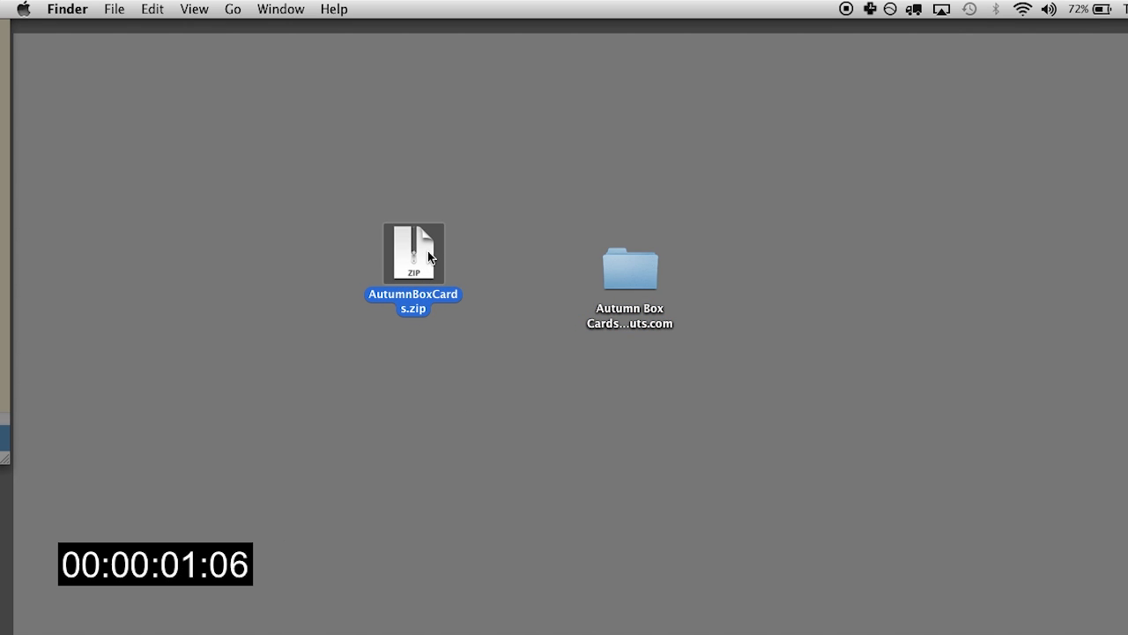
left_click(424, 253)
mouse_move(424, 254)
left_mouse_down()
mouse_move(251, 392)
mouse_move(176, 633)
mouse_move(124, 634)
mouse_move(290, 471)
mouse_move(323, 344)
left_mouse_up()
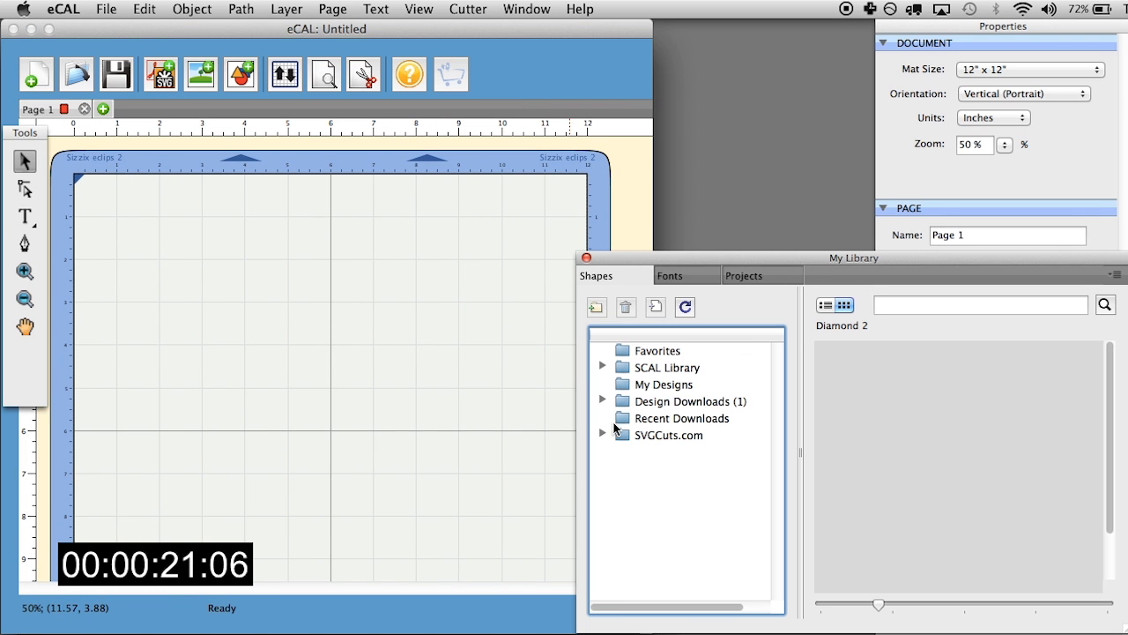
Step: Open the Thanksgiving Box Card folder under SVGCuts.com, Autumn Box Cards, SVG Files, widening the folder list to show full names
left_click(602, 435)
scroll(637, 476, "down", 3)
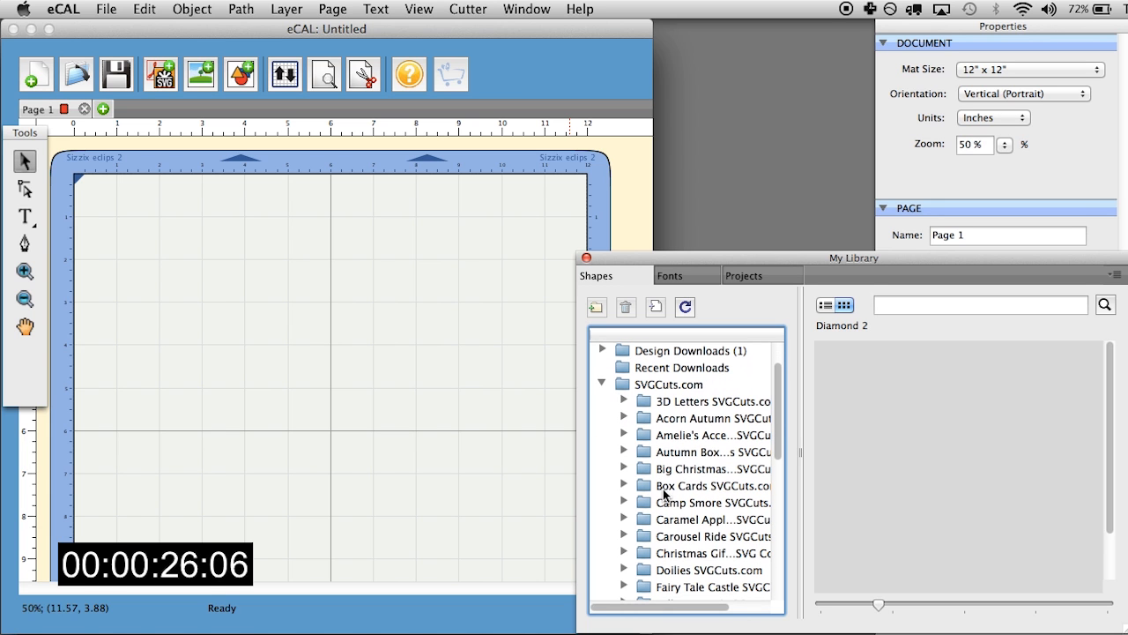
left_click(624, 451)
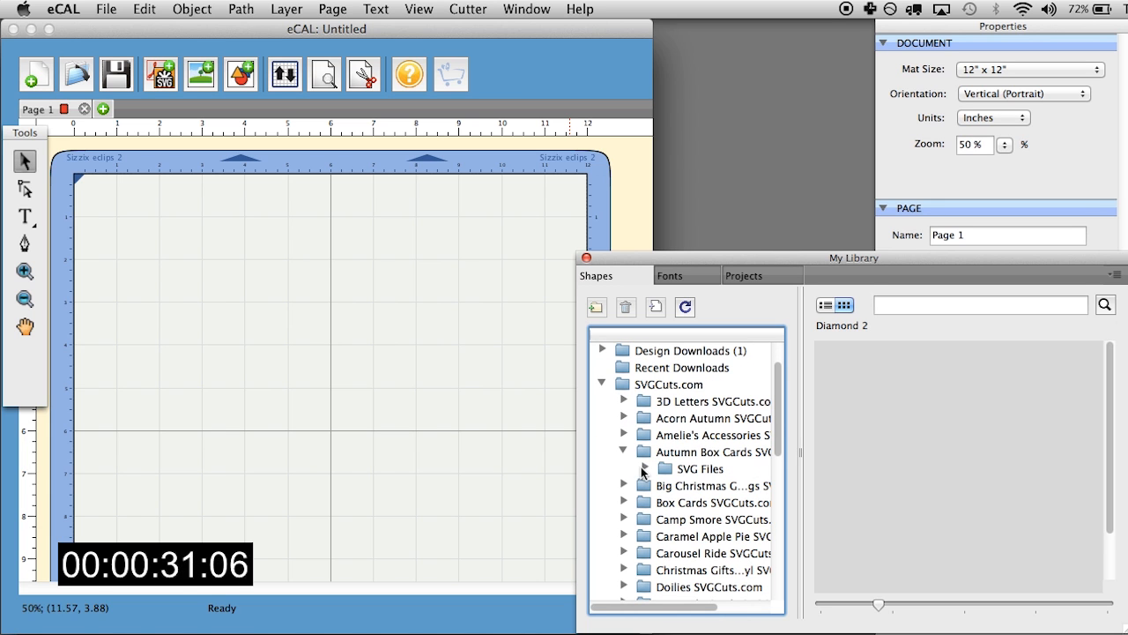
left_click(644, 469)
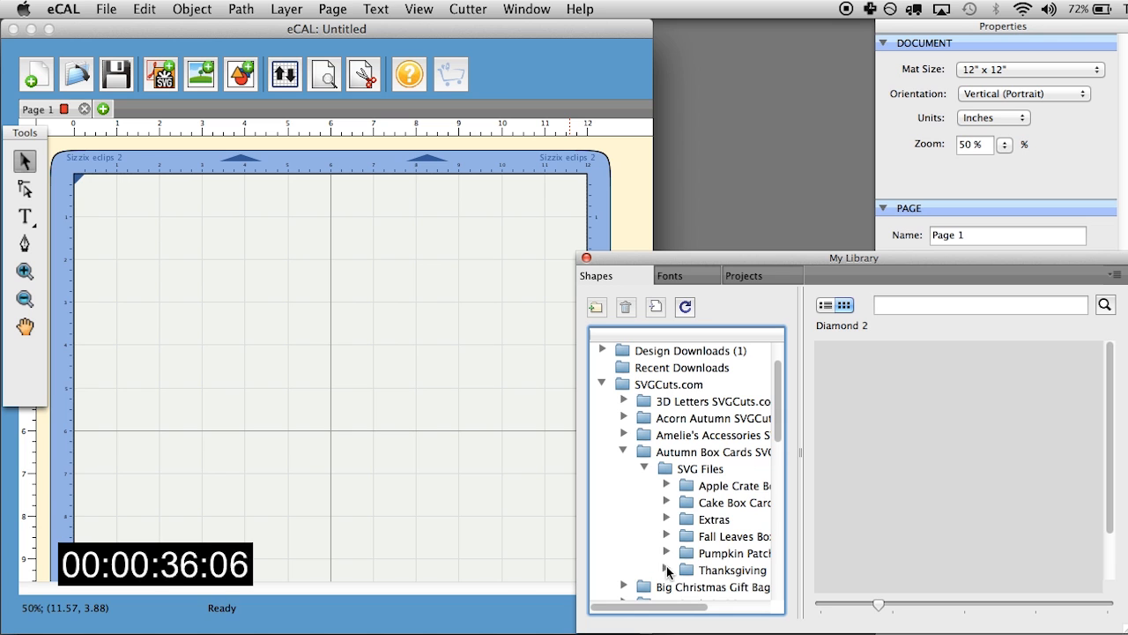
left_click(667, 570)
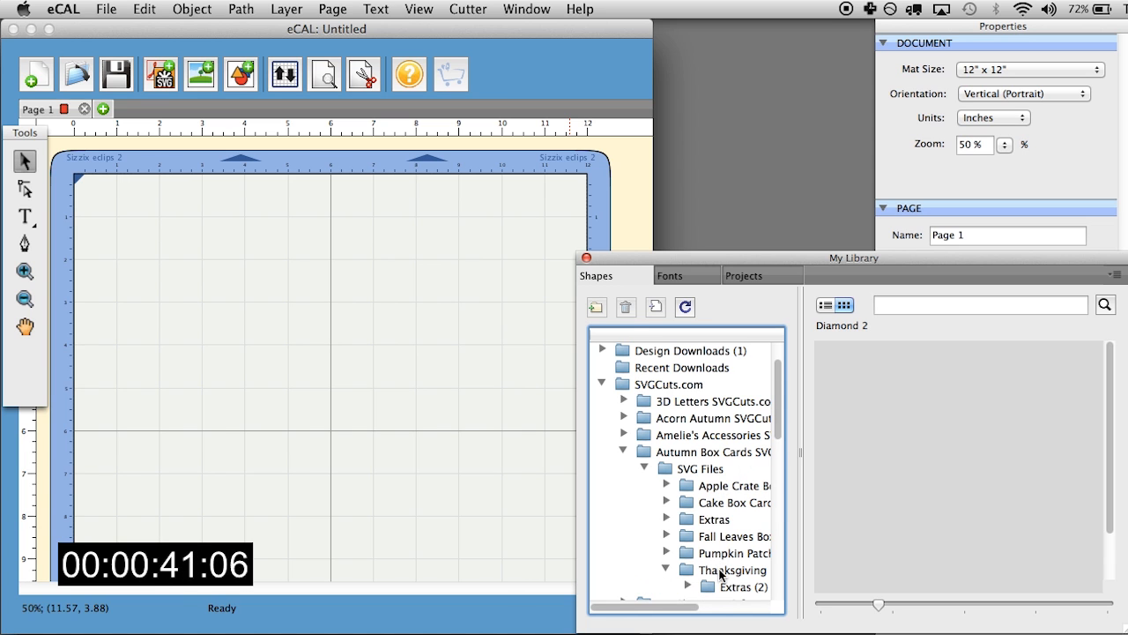
scroll(721, 574, "down", 3)
left_click(687, 505)
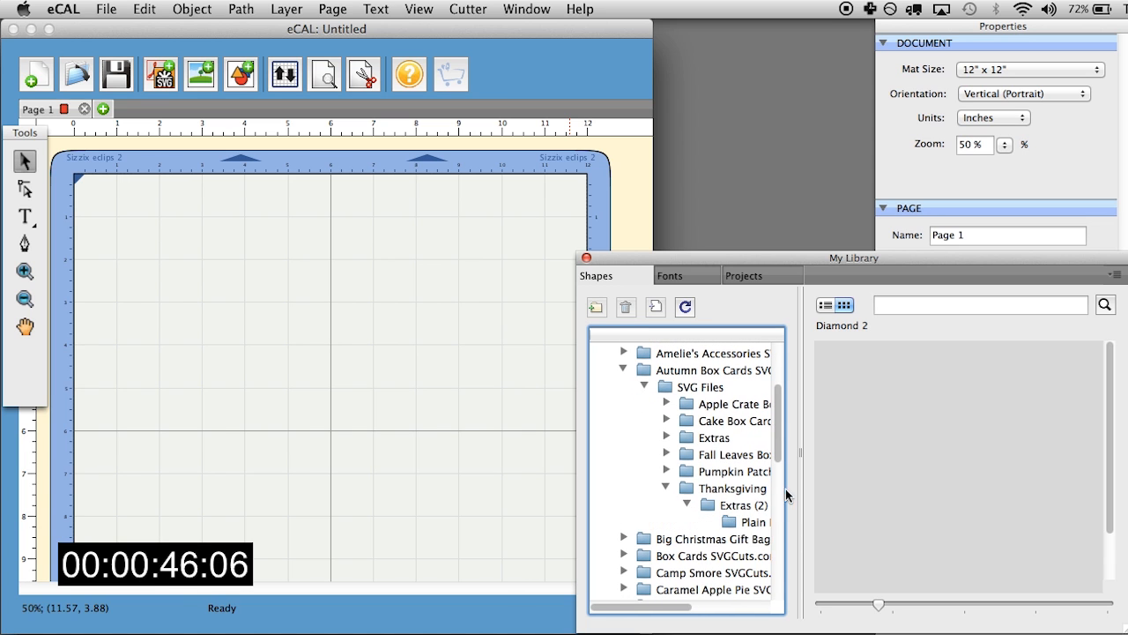
left_click_drag(803, 457, 879, 456)
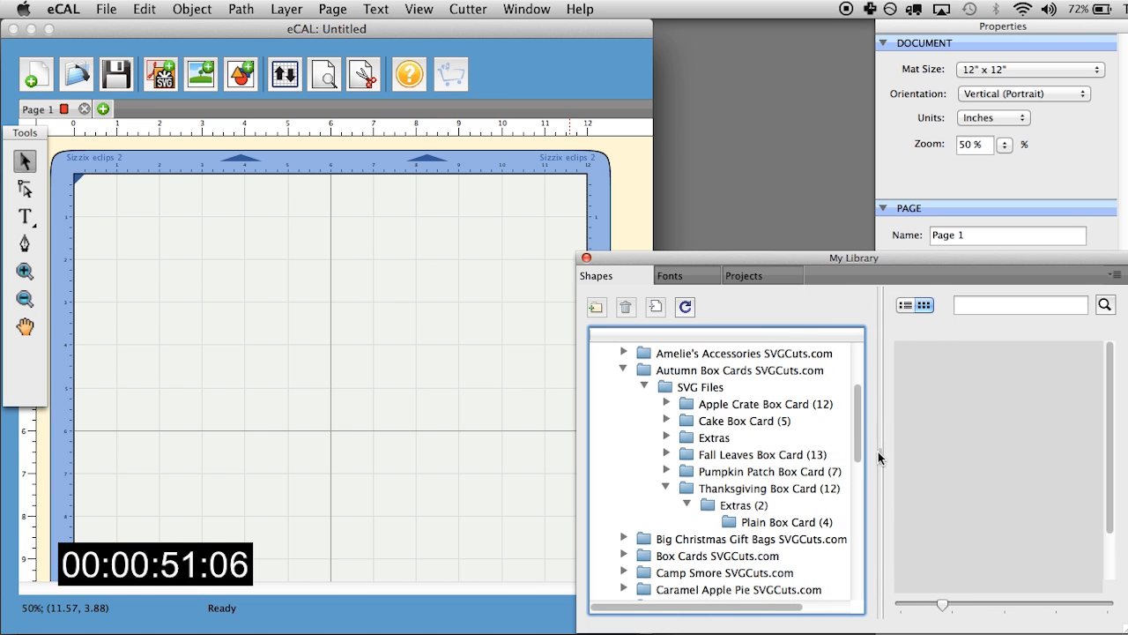
left_click(754, 489)
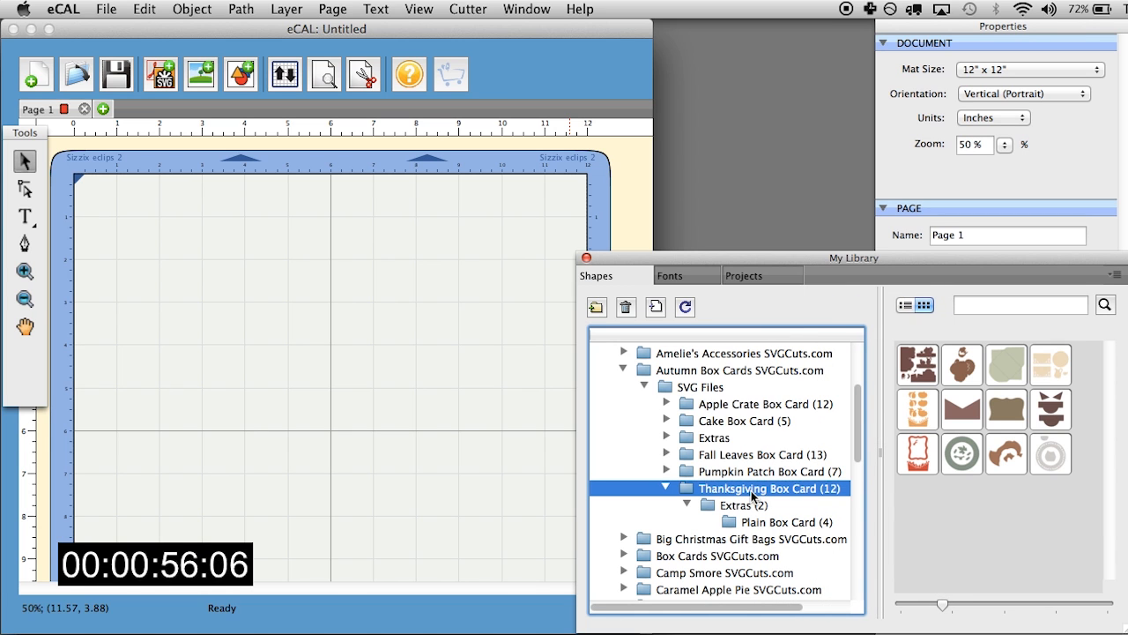
Step: Place the brown_dark design at about X 0.553, Y 0.477 inch, and add the brown_light, envelope and ivory designs to the page
double_click(925, 371)
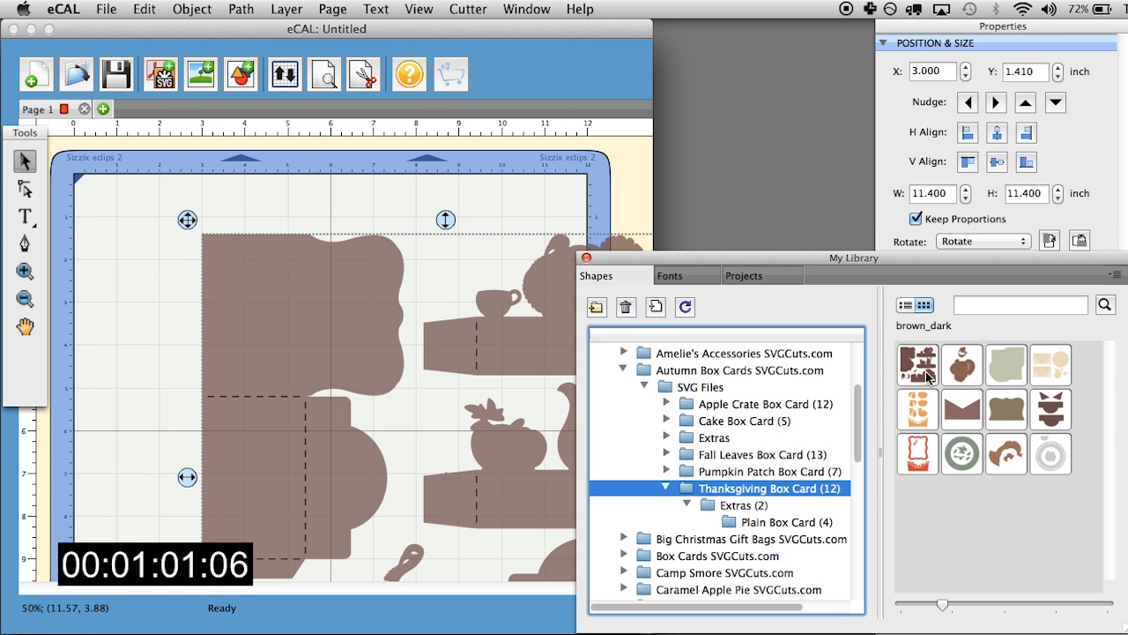
left_click_drag(280, 319, 181, 285)
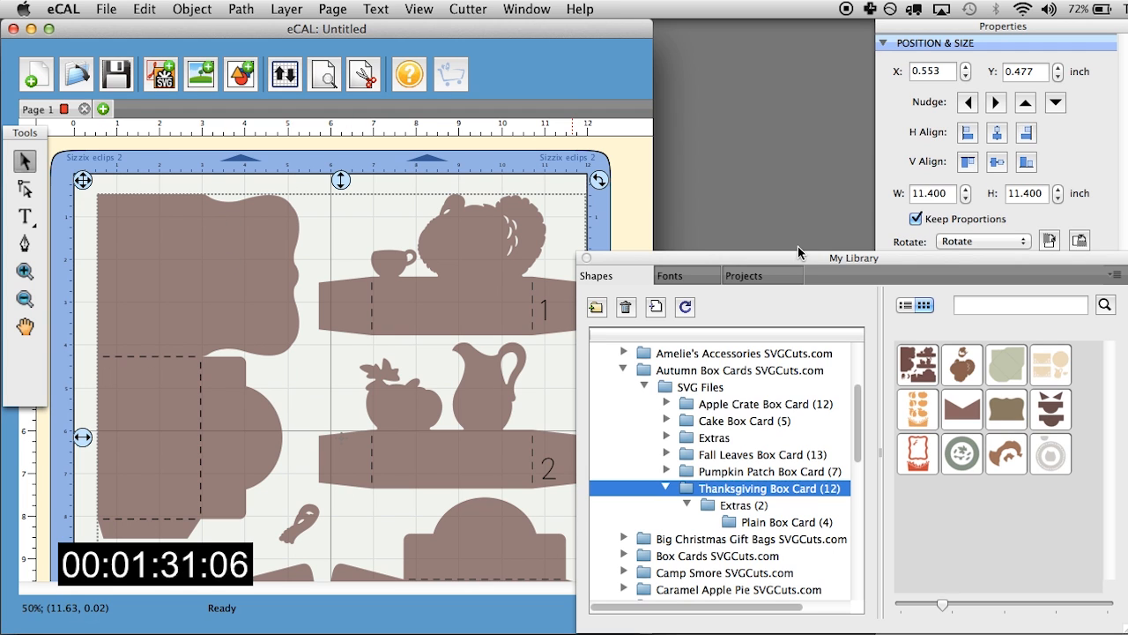
mouse_move(975, 366)
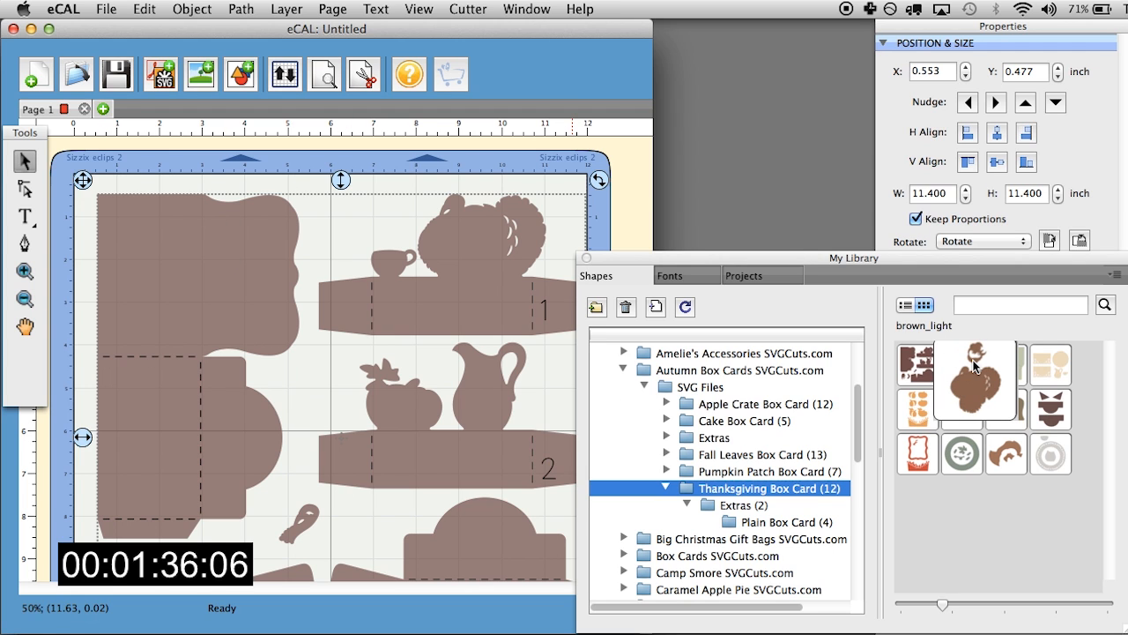
double_click(975, 367)
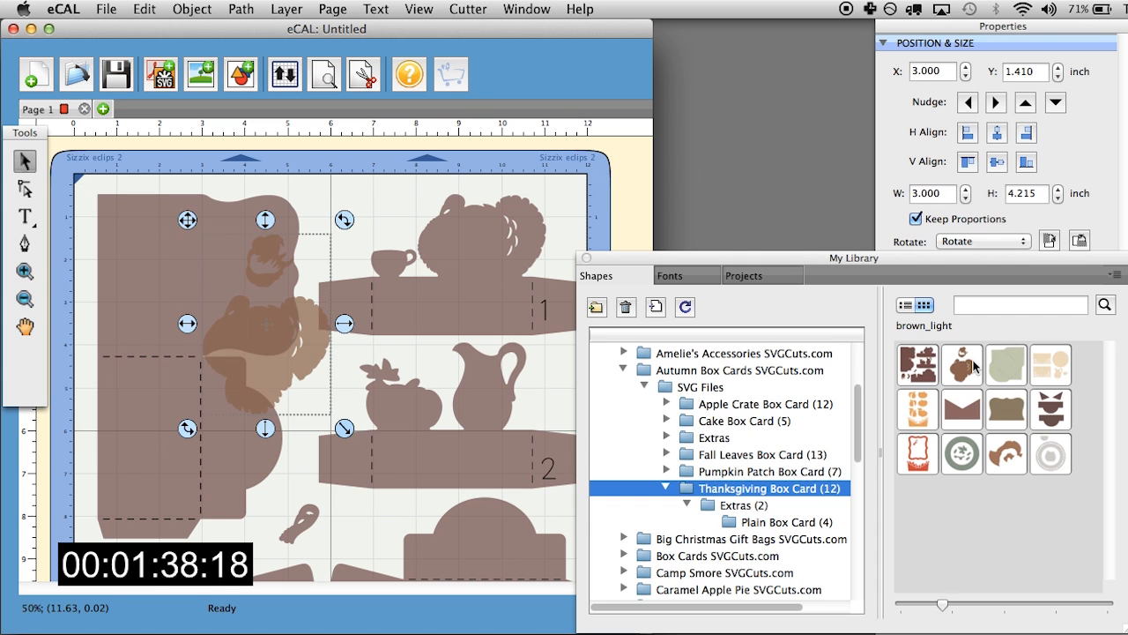
double_click(1019, 371)
mouse_move(1063, 371)
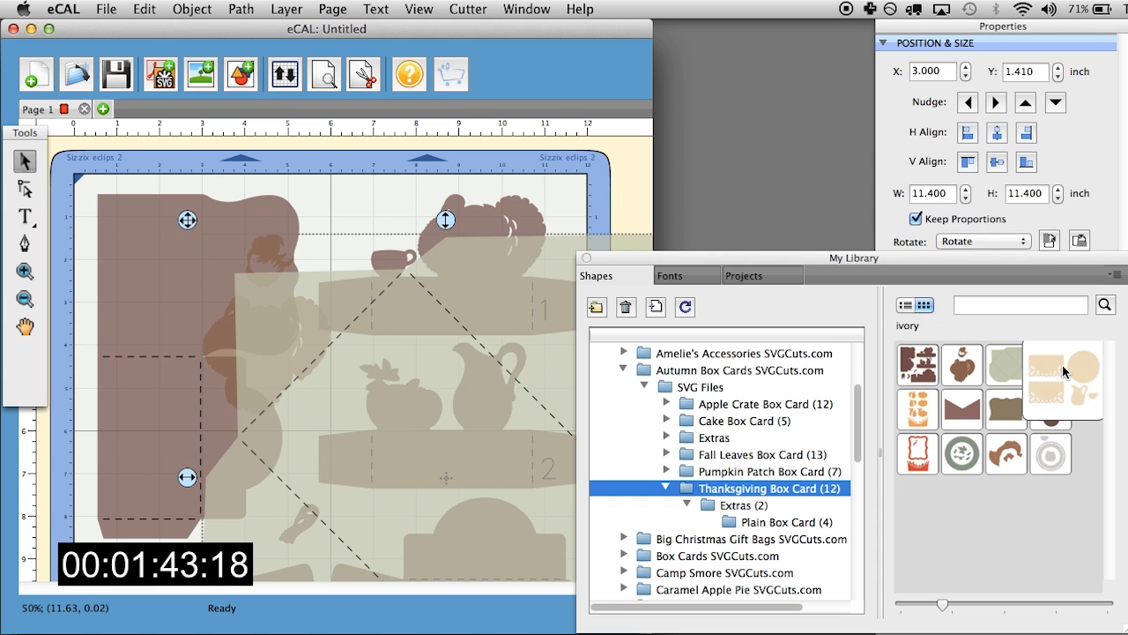
Step: Add the orange, panel_front, panel_interior, panels_flaps, white, turkey_pattern, sage and red designs to the page
double_click(916, 408)
double_click(961, 409)
double_click(1000, 414)
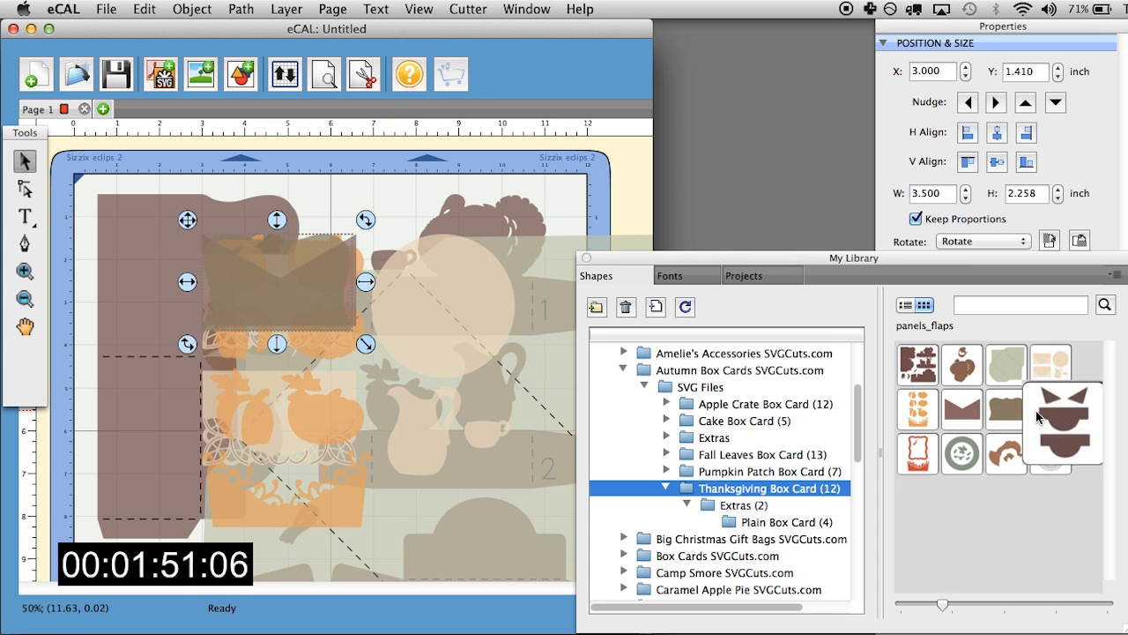
double_click(1037, 415)
double_click(1043, 456)
double_click(1010, 458)
double_click(975, 460)
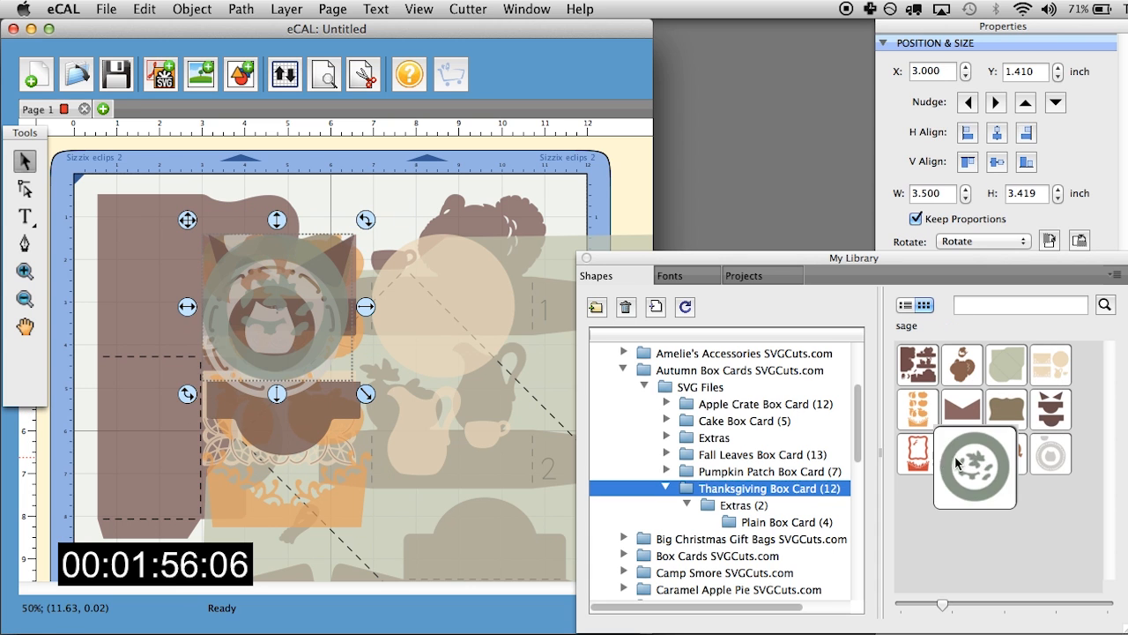
double_click(920, 455)
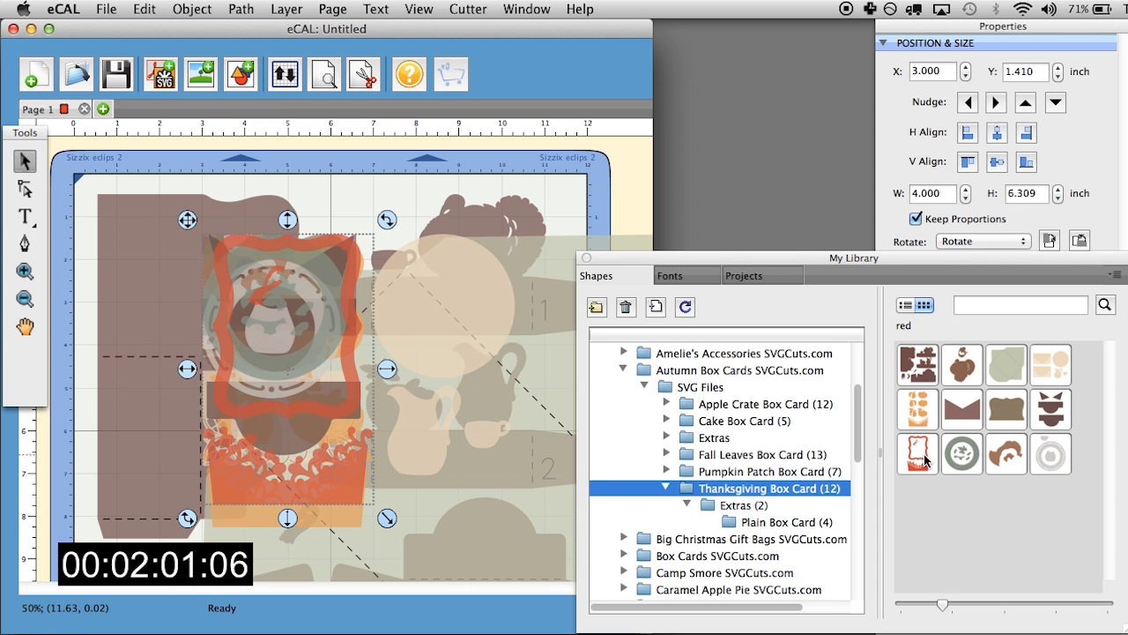
Step: Select all the placed designs and delete them from the page
left_click(361, 309)
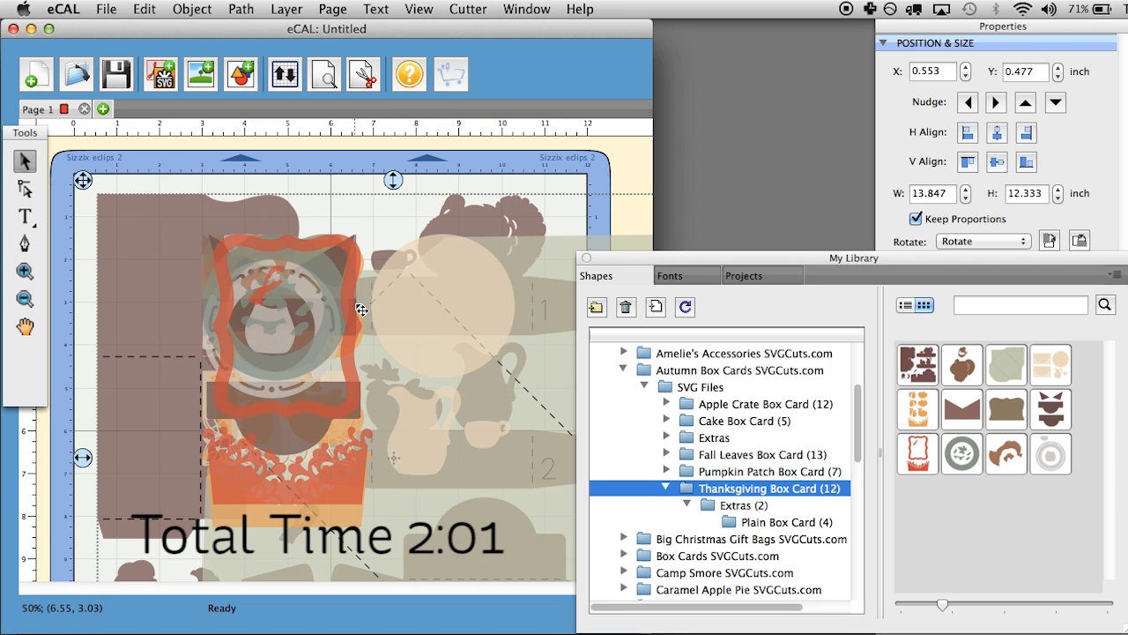
key("Delete")
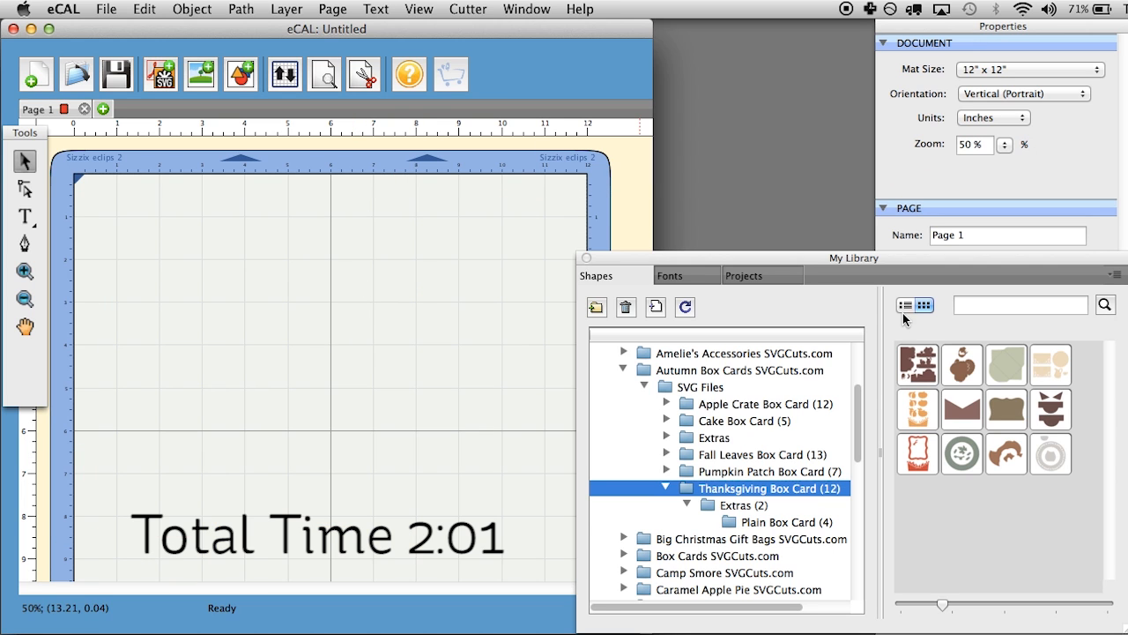
Step: Place the brown_dark design alone at about X 0.345, Y 0.332 inch, and preview its cut lines
double_click(911, 350)
left_click_drag(331, 299, 222, 260)
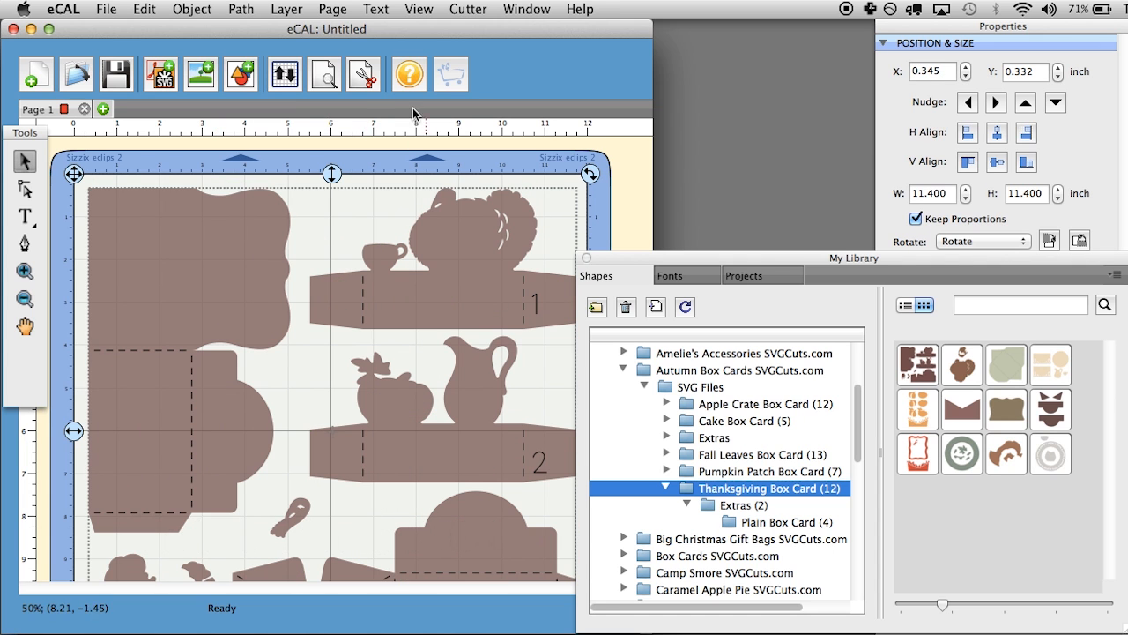
left_click(319, 81)
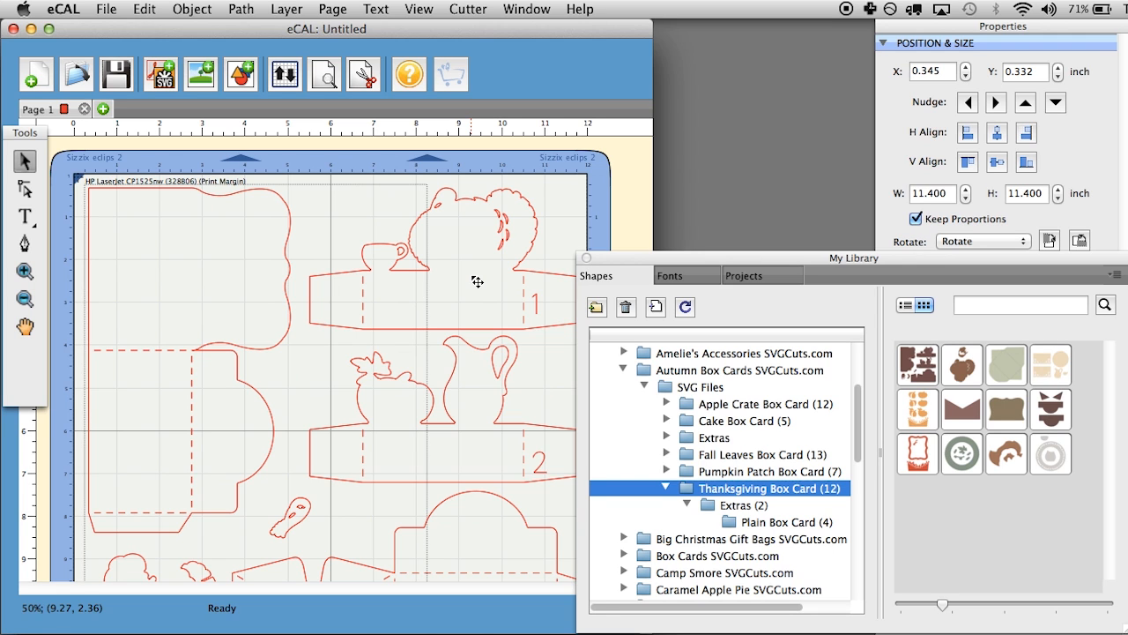
left_click(578, 213)
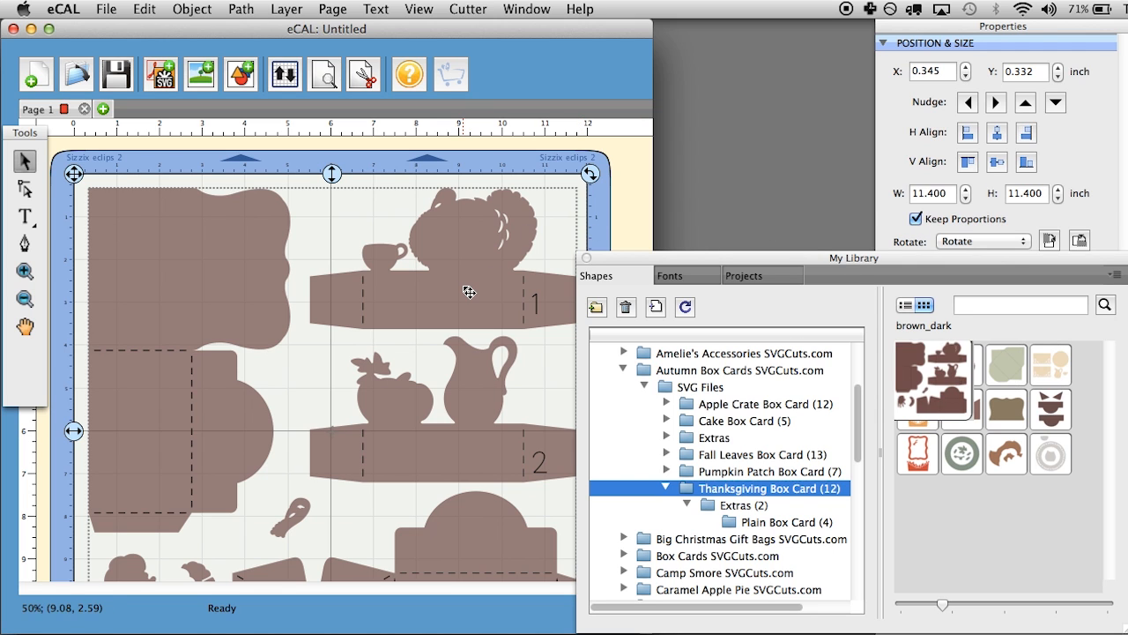
Step: Replace the brown_dark design with the envelope design, positioned at about X 0.262, Y 0.249 inch
key("Delete")
double_click(958, 363)
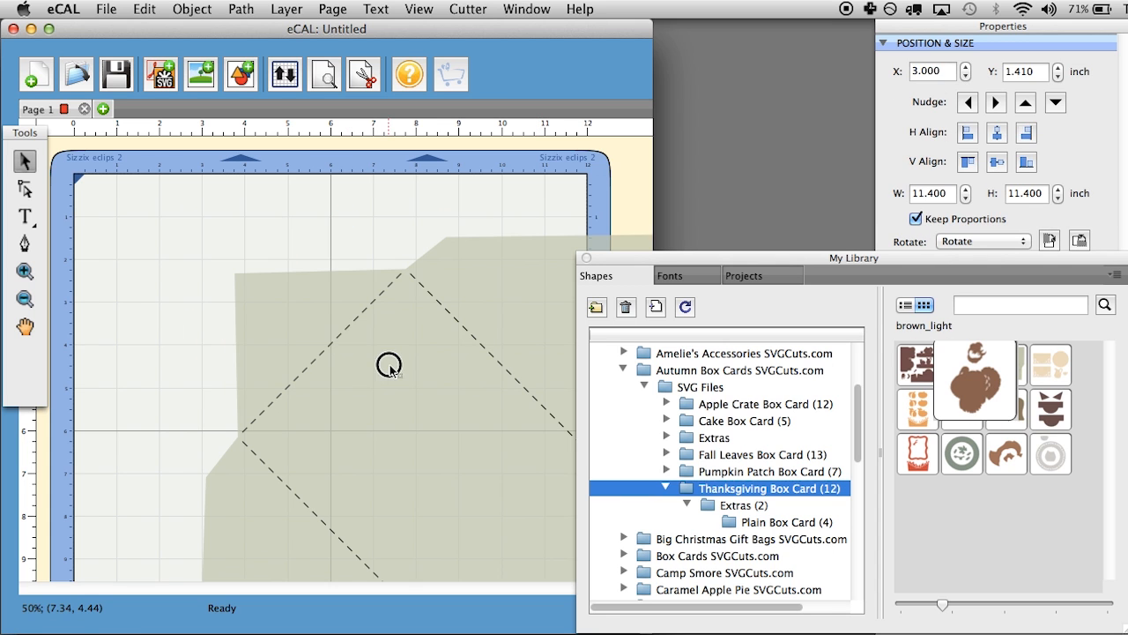
left_click_drag(389, 364, 279, 322)
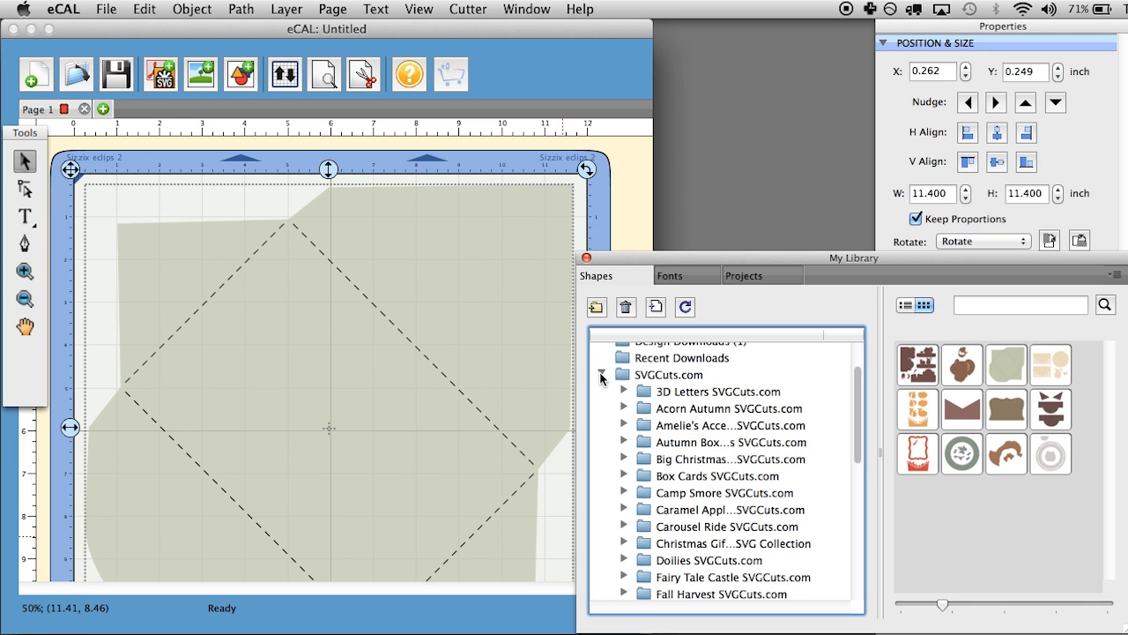
Step: Collapse the SVGCuts.com library folder and add the brown_dark, brown_light and panel_front designs to the page
left_click(602, 373)
scroll(693, 408, "up", 2)
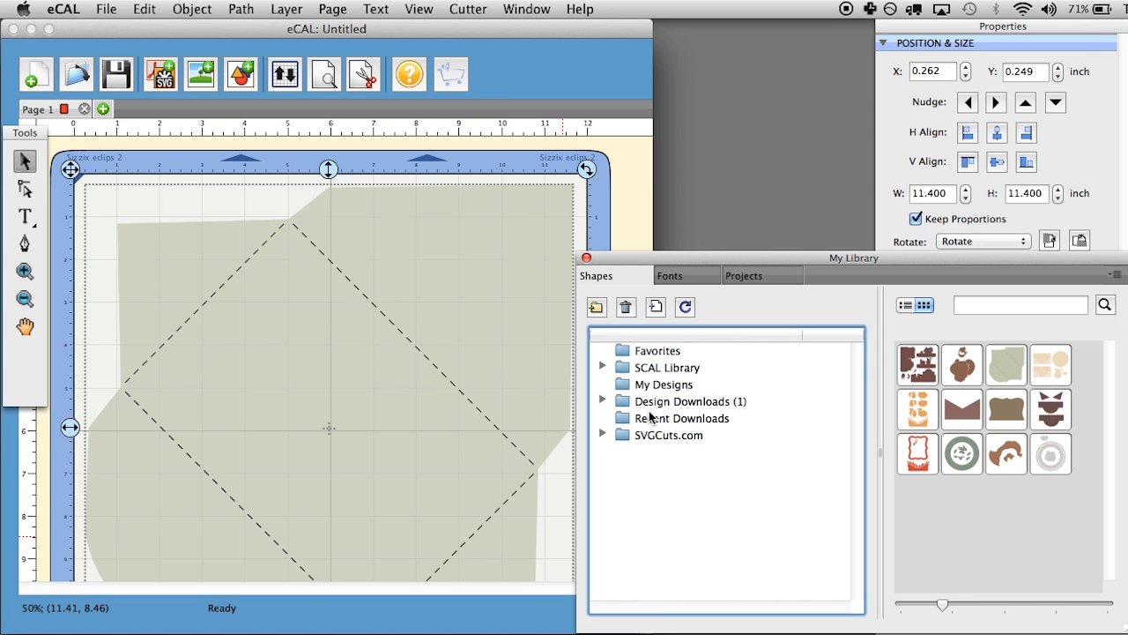
double_click(925, 365)
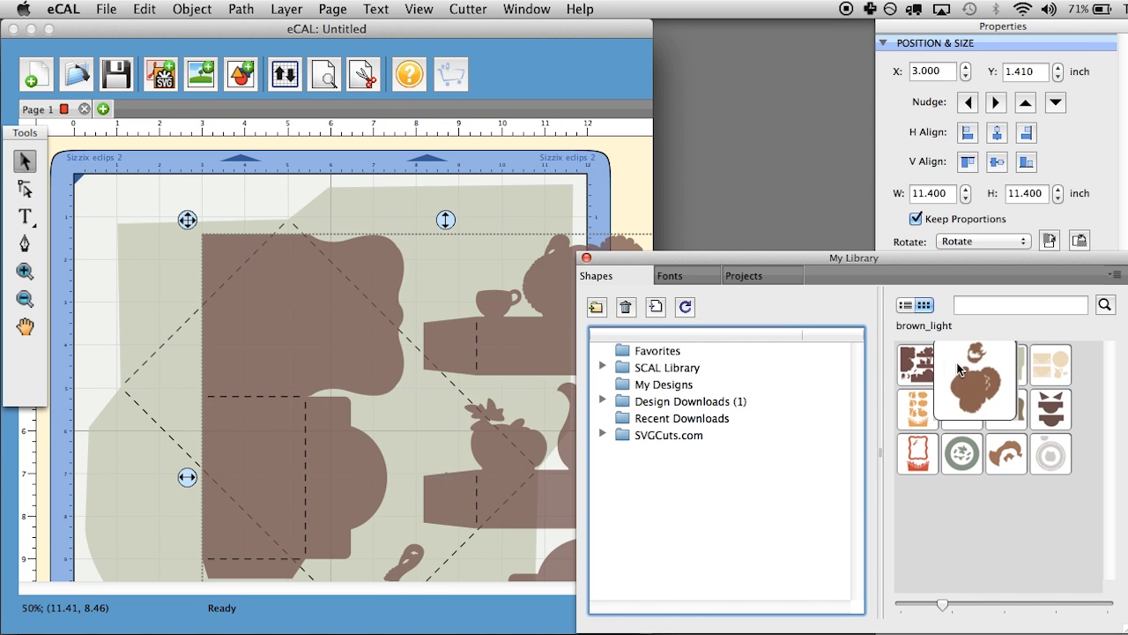
double_click(963, 365)
double_click(962, 409)
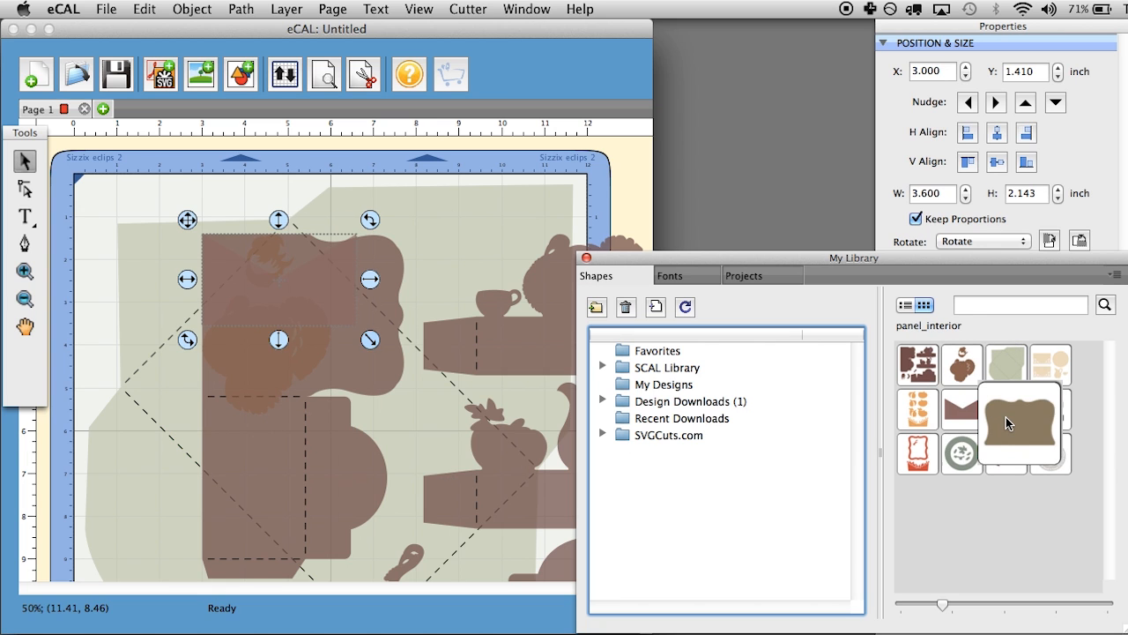
left_click(775, 170)
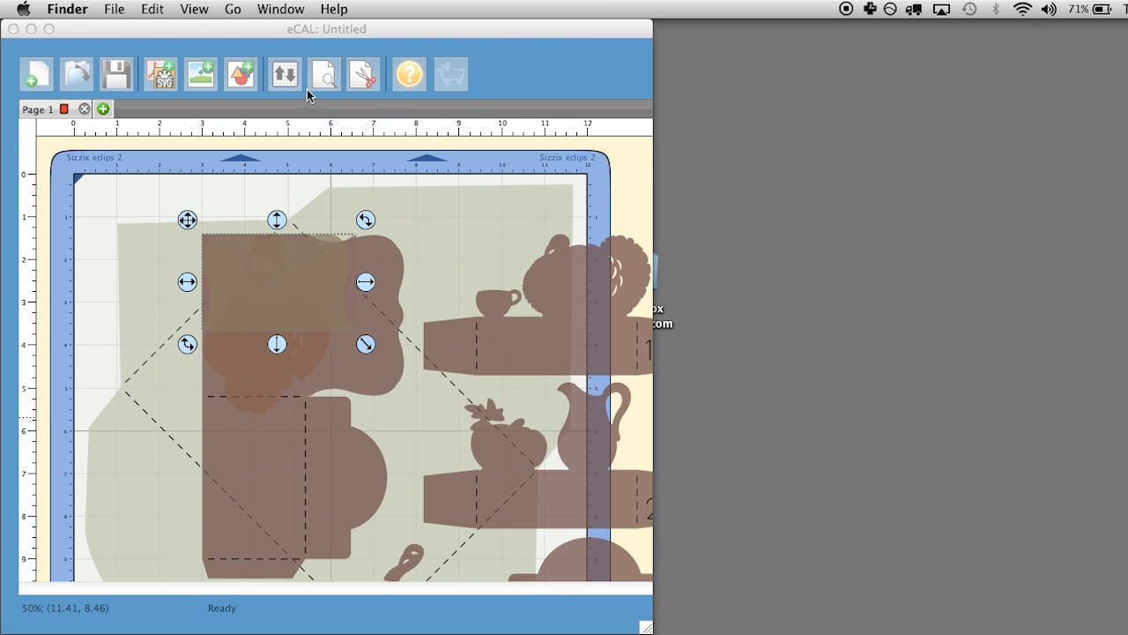
mouse_move(1, 633)
left_click_drag(416, 267, 144, 202)
left_click(606, 183)
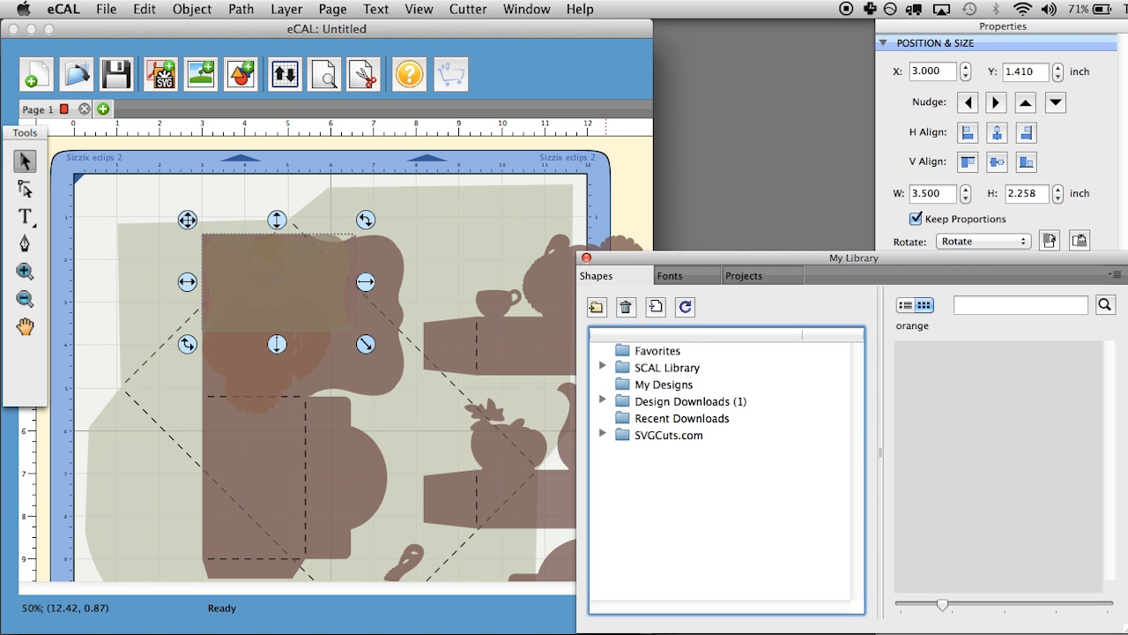
Step: Switch to Sure Cuts A Lot 3 and move the My Library window so that it is fully in view
left_click(556, 633)
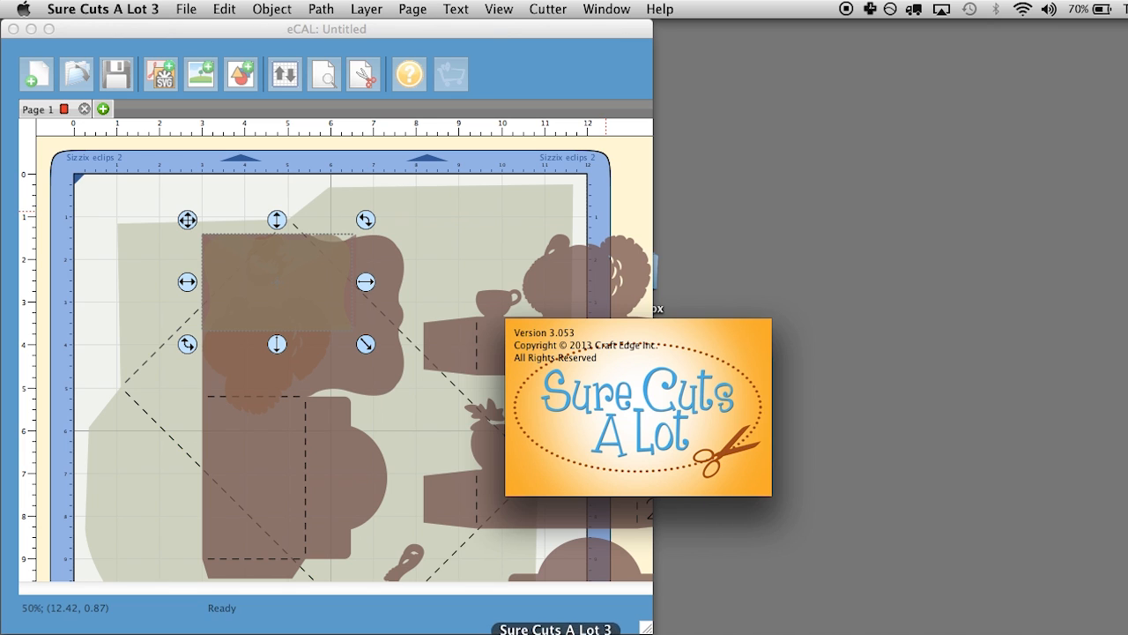
left_click(799, 259)
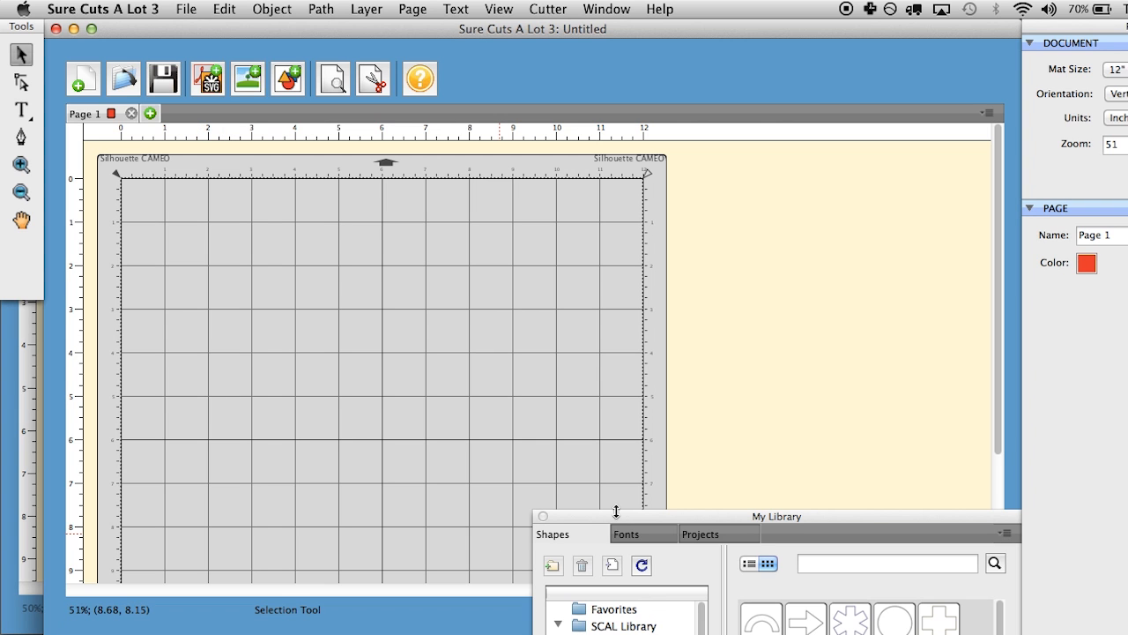
left_click_drag(620, 516, 689, 322)
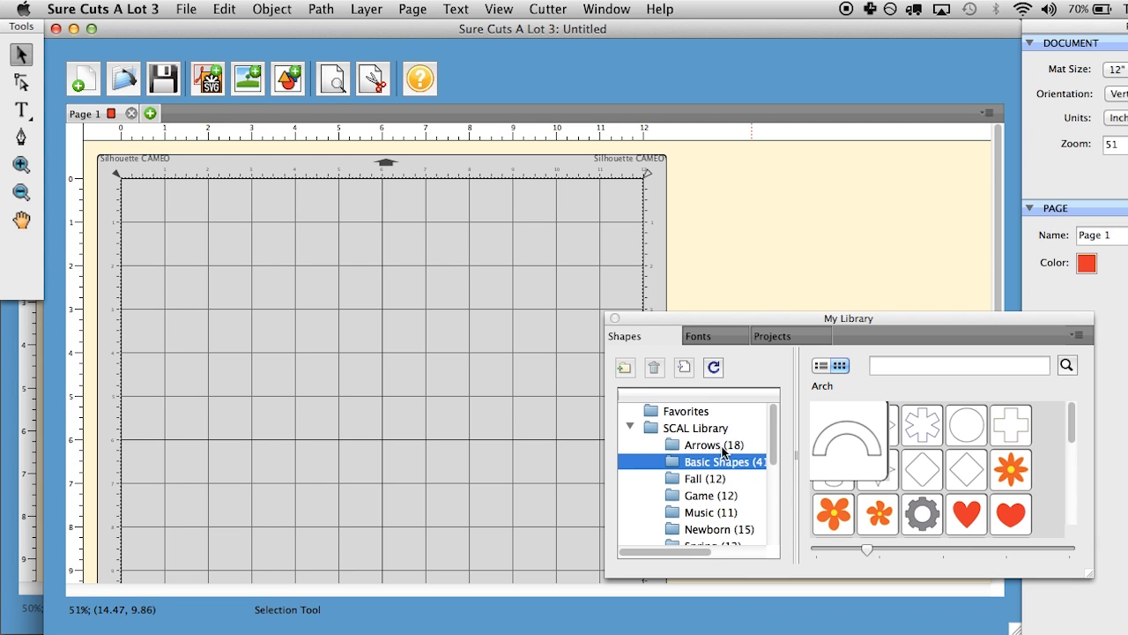
Step: Open the apple card folder under SVGCuts.com, Autumn Box Cards, SVG Files in the shape library
scroll(722, 451, "down", 2)
scroll(705, 467, "down", 3)
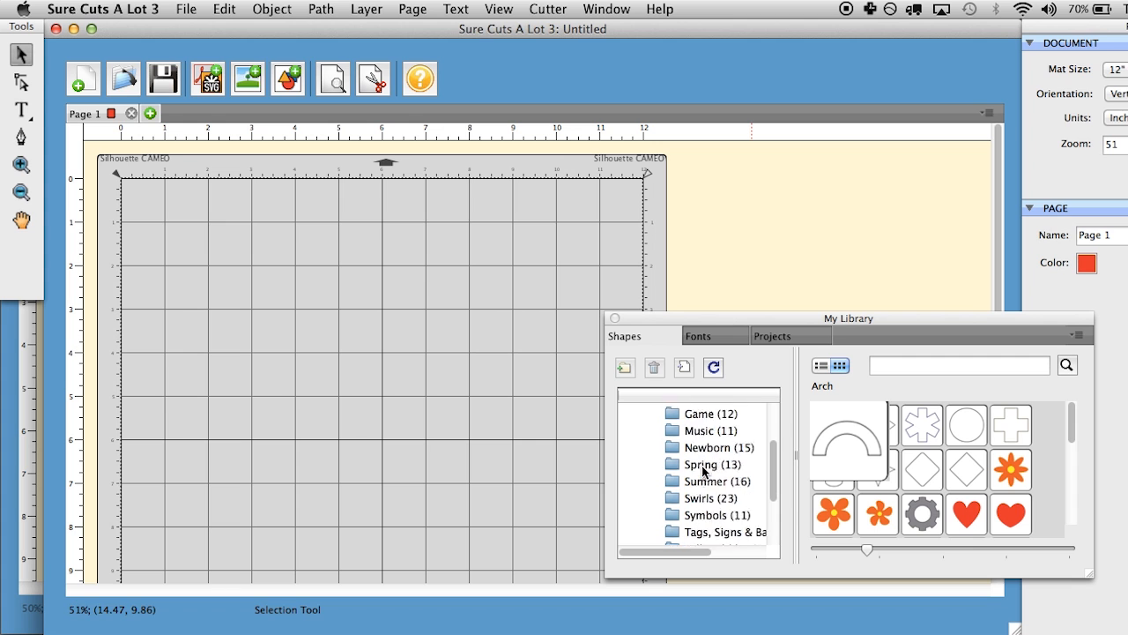
left_click(631, 535)
scroll(705, 494, "down", 3)
left_click(714, 467)
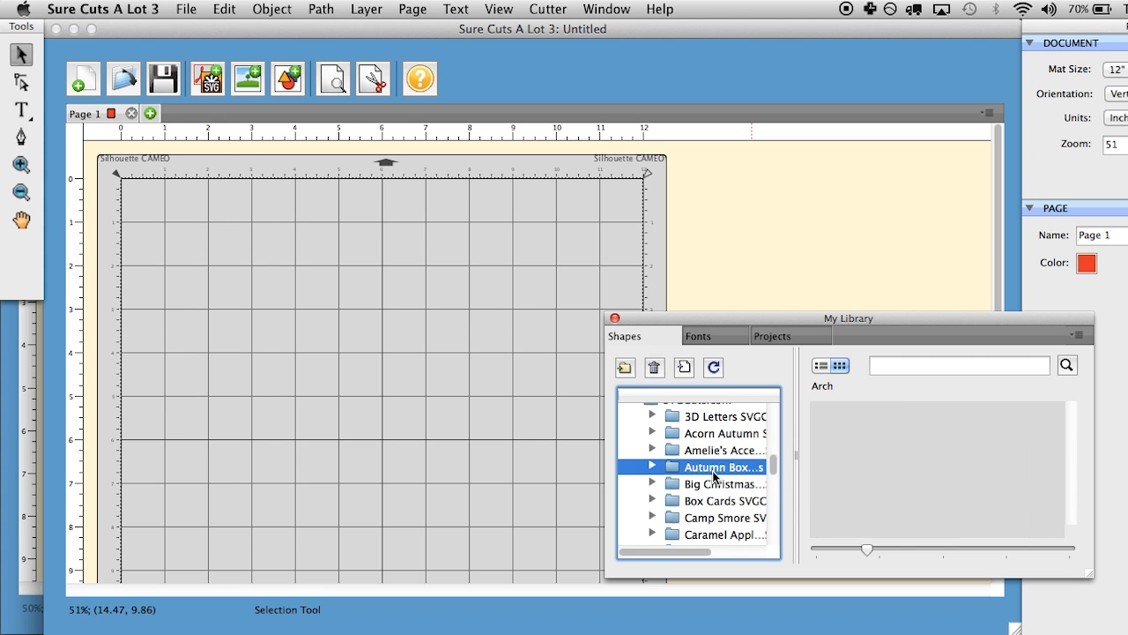
left_click(652, 466)
left_click(672, 483)
left_click(728, 500)
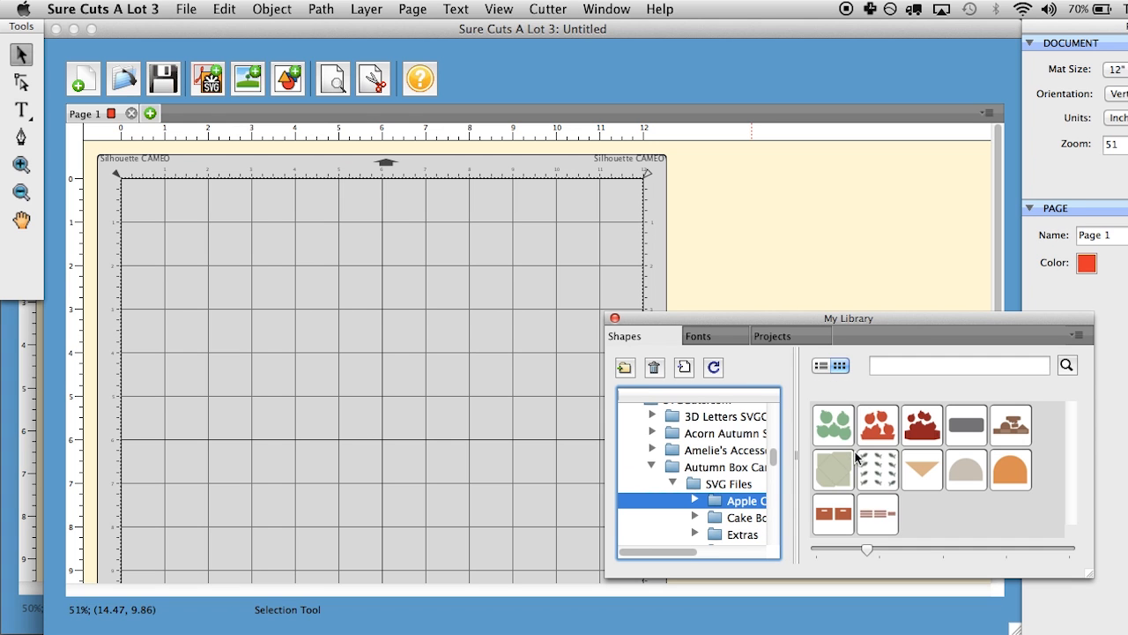
Step: Add several apple card designs, including the green apples, the numbered dark red apple box and the envelope, to the page
double_click(836, 428)
double_click(909, 431)
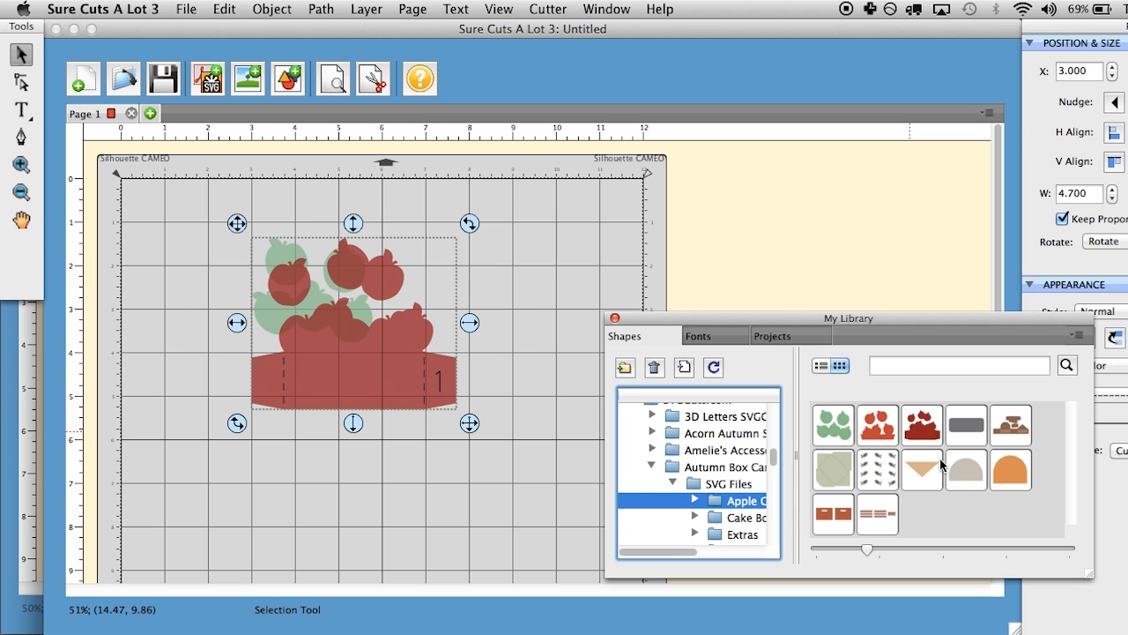
double_click(833, 468)
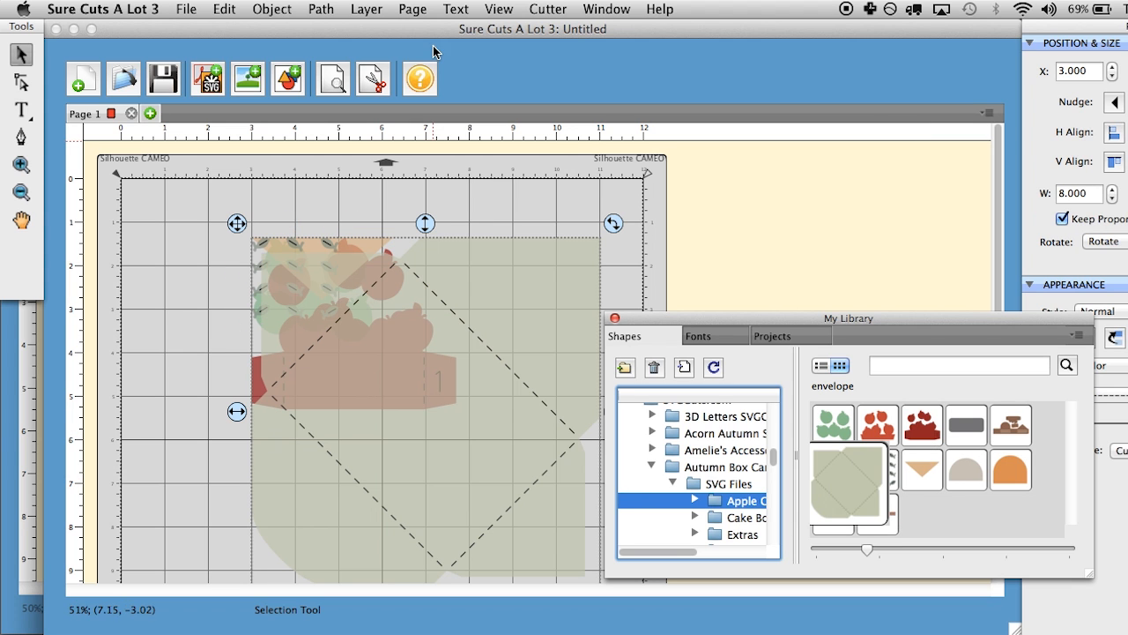
Step: Open the cutter manager to examine the added cutters and the choice of company brands, and leave it unchanged
left_click(547, 10)
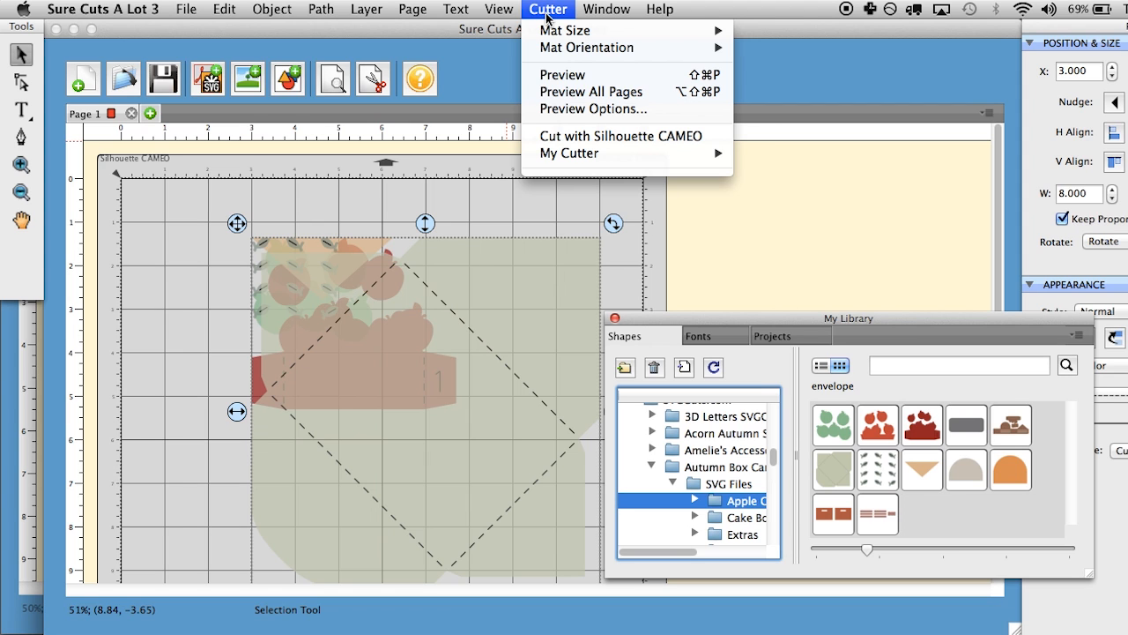
mouse_move(561, 148)
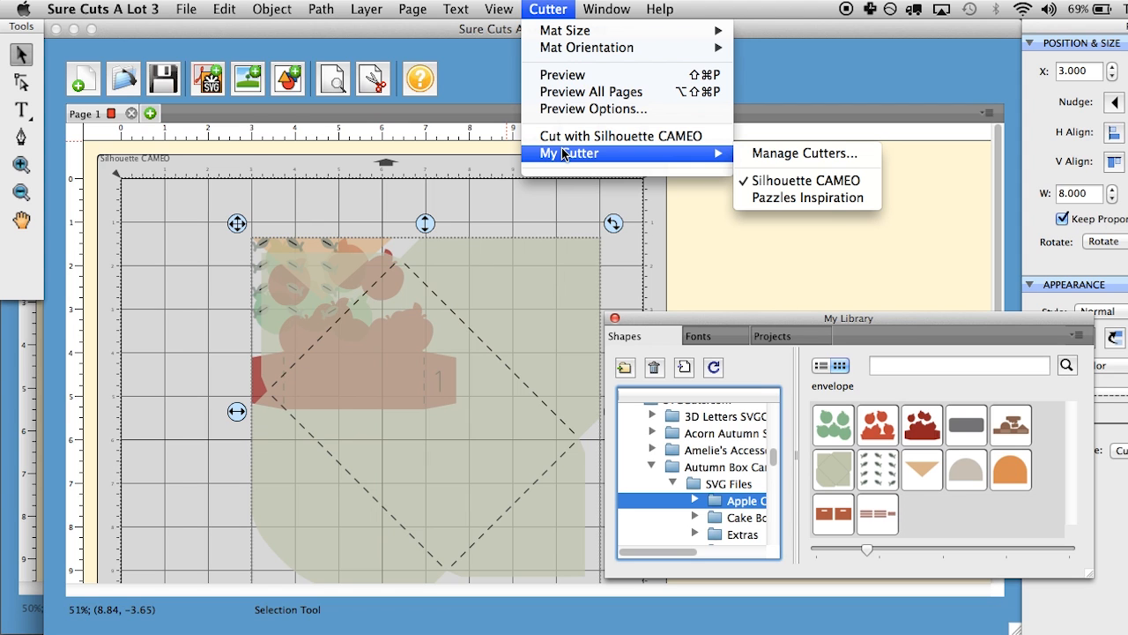
left_click(771, 154)
left_click_drag(500, 260, 421, 169)
left_click(441, 357)
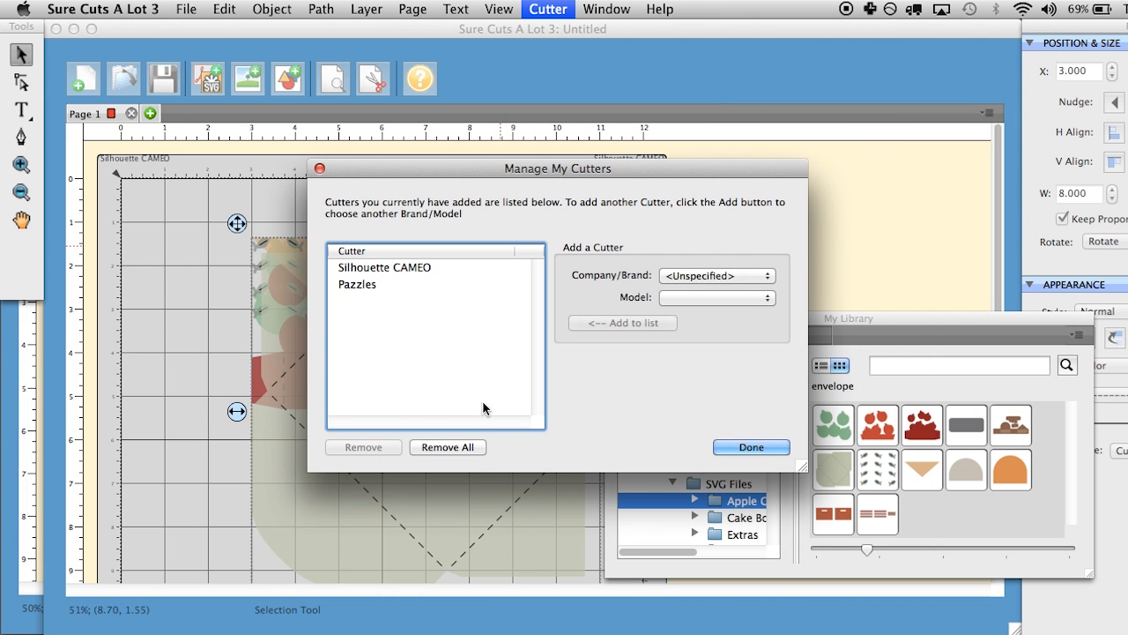
left_click(716, 276)
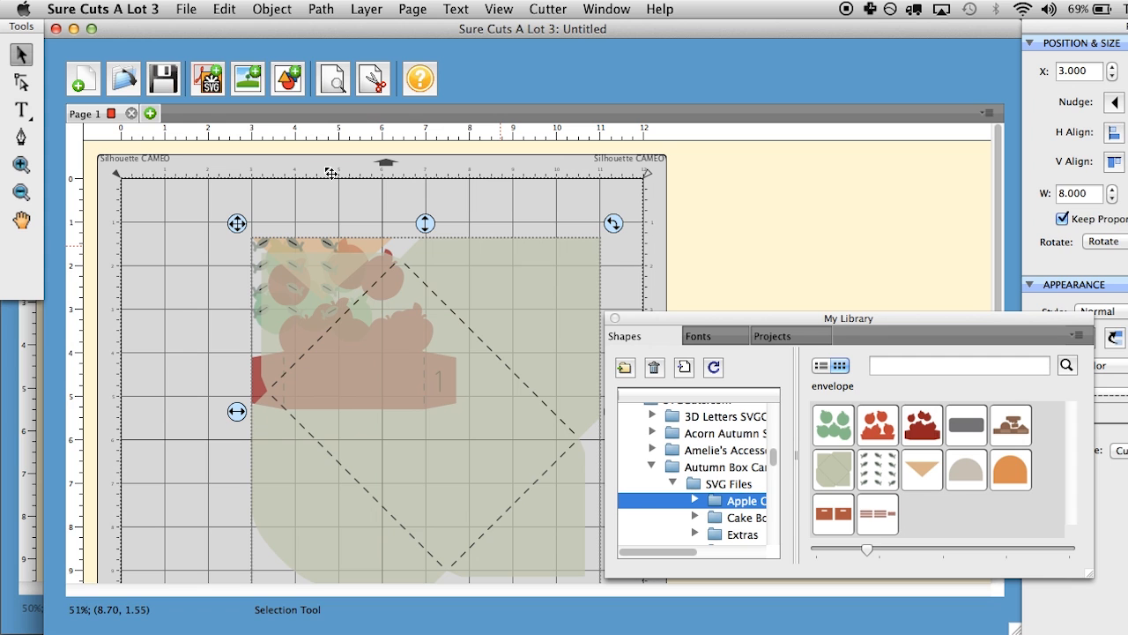
Step: Move the envelope design near the mat's upper corner, at about X 0.860 inch, and deselect it
left_click_drag(613, 223, 477, 255)
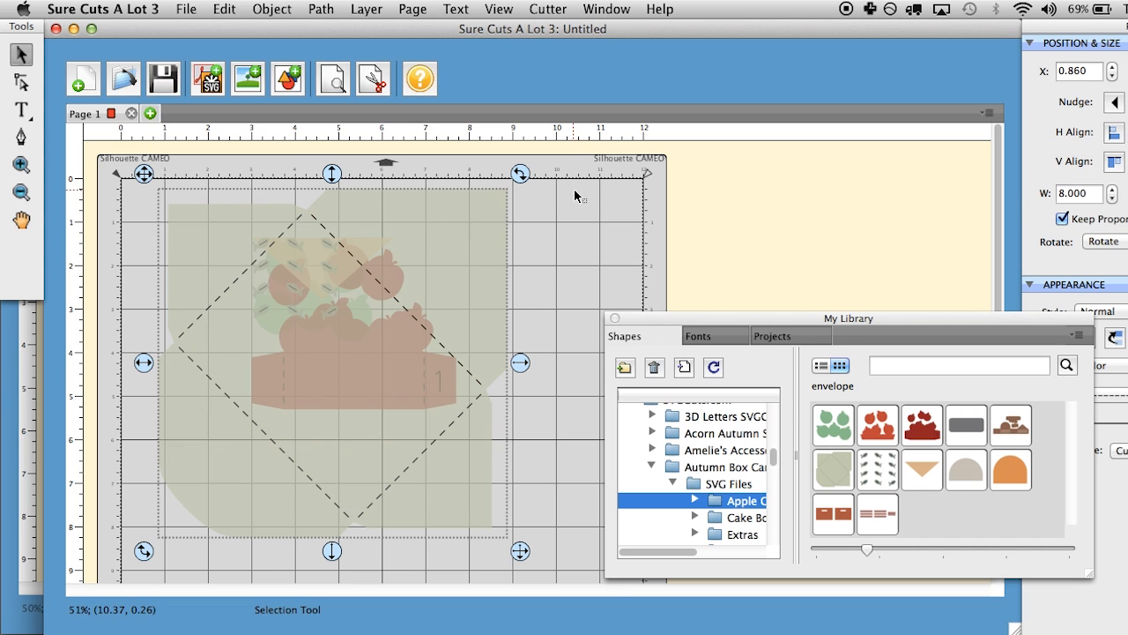
left_click(632, 209)
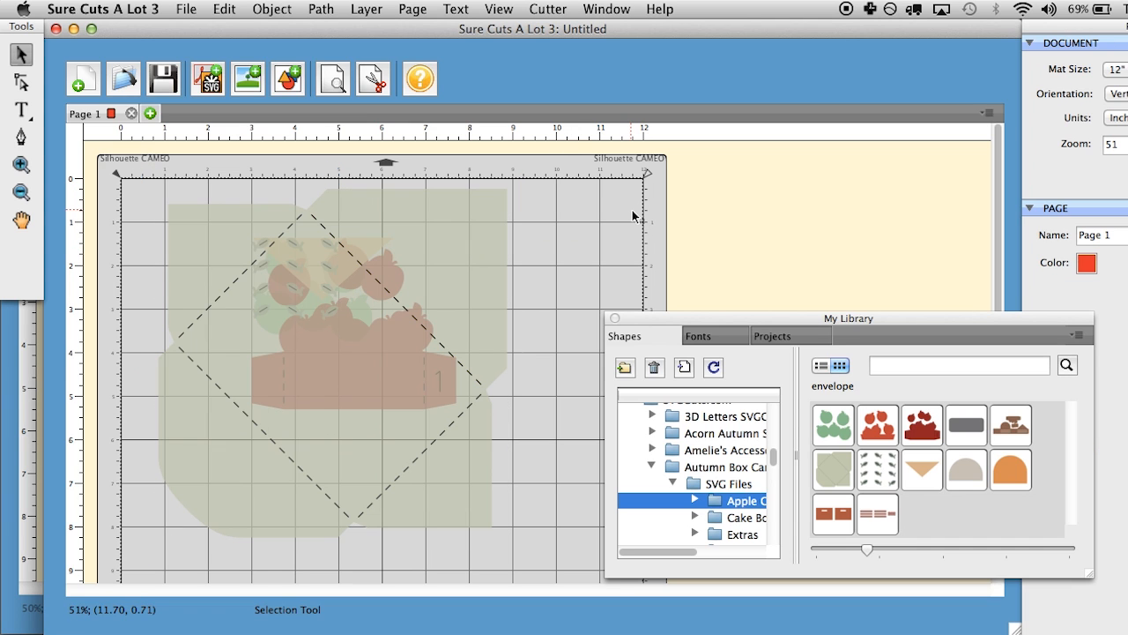
Step: Close the Sure Cuts A Lot 3 document and the eCAL document
left_click(55, 29)
left_click(453, 121)
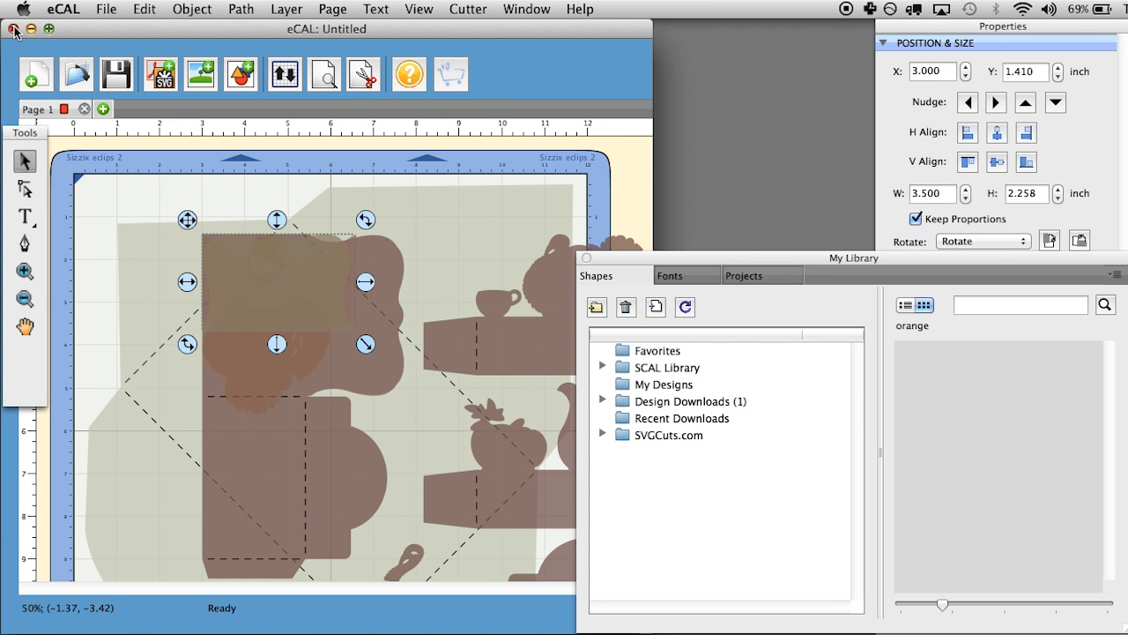
left_click(12, 29)
left_click(247, 118)
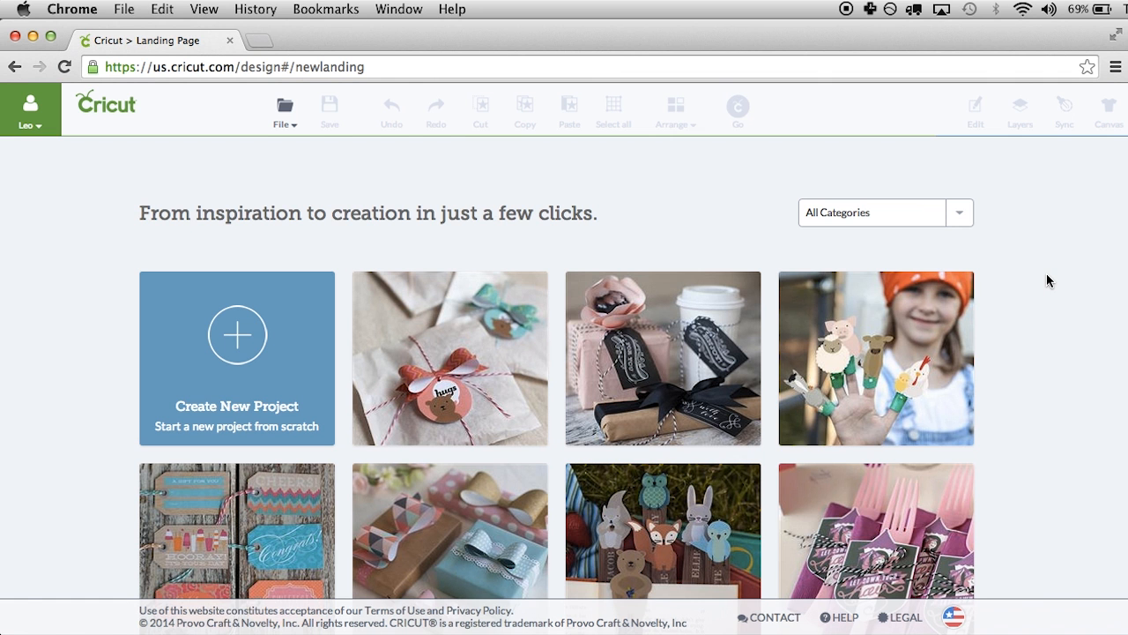
Step: Create a new project in Cricut Design Space in Chrome and start browsing for a vector image to upload
left_click(238, 336)
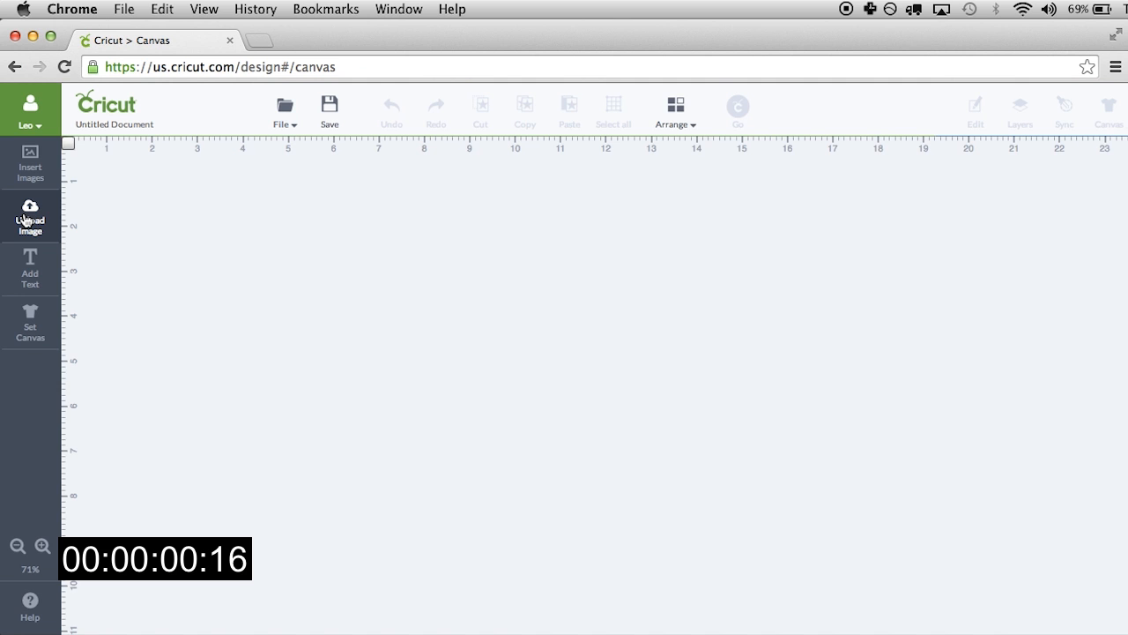
left_click(26, 220)
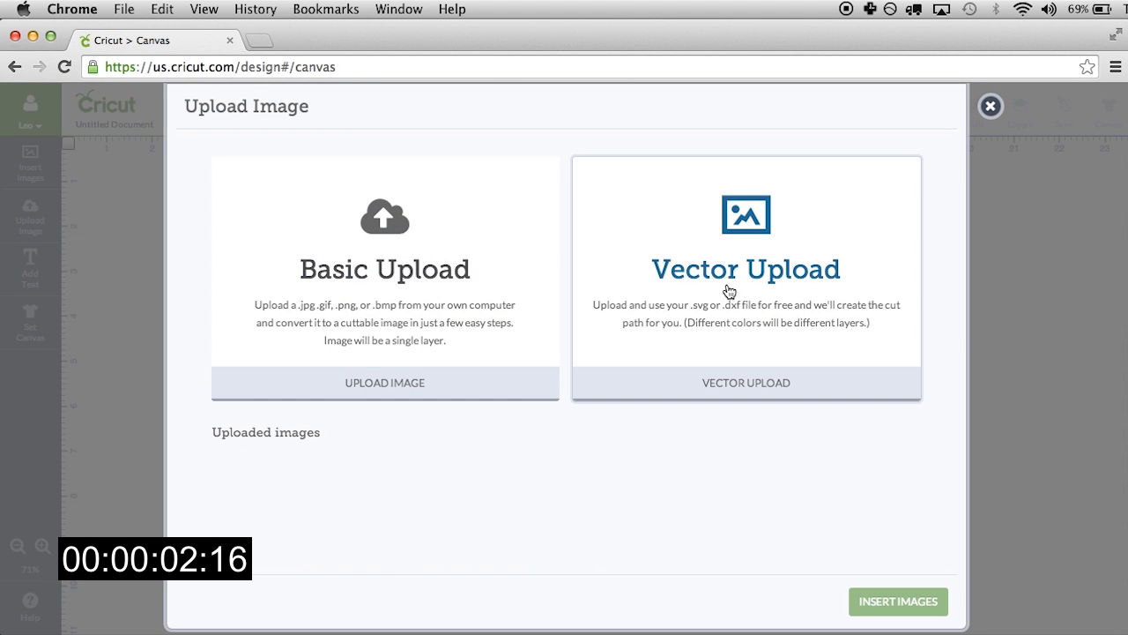
left_click(736, 236)
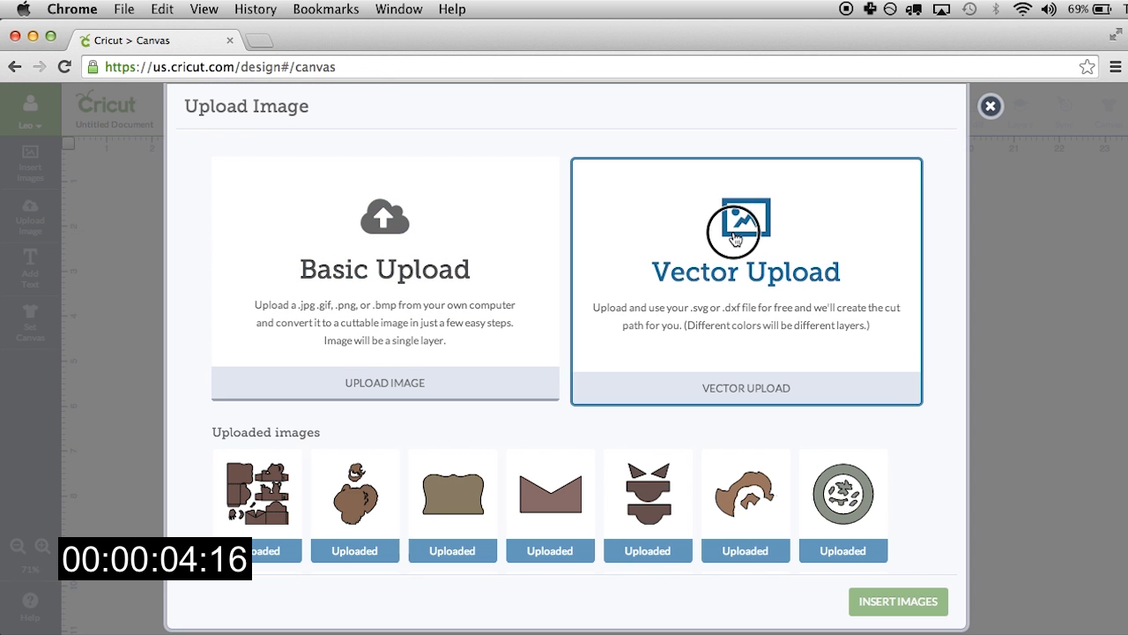
left_click(323, 206)
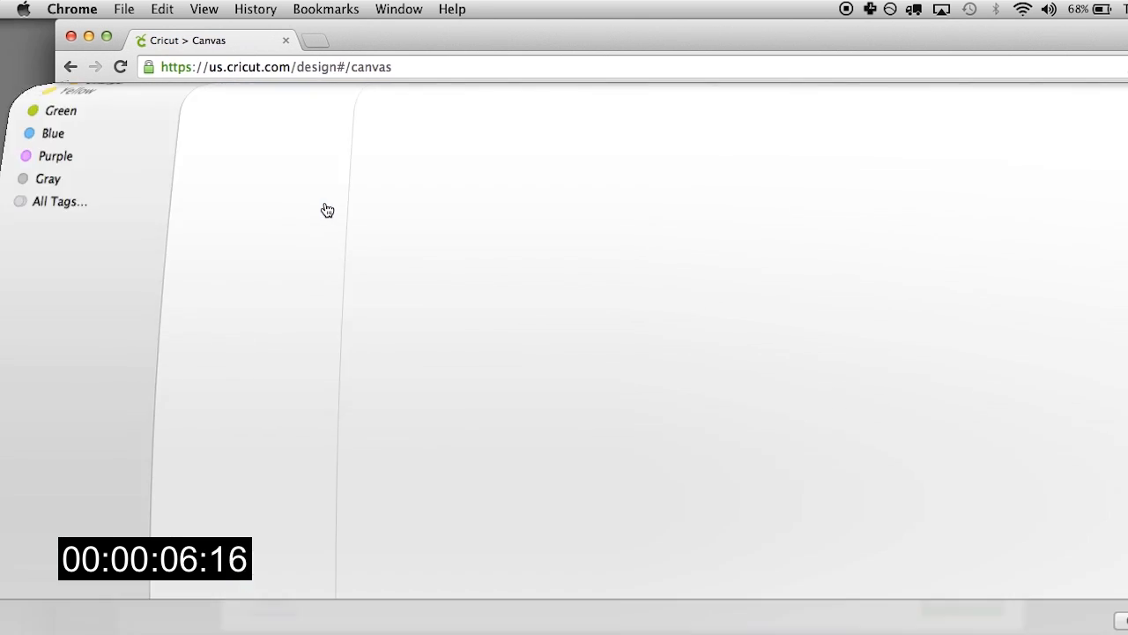
Step: Import envelope.svg from the Thanksgiving Box Card folder in the Autumn Box Cards SVG Files and save the image
double_click(240, 311)
double_click(248, 310)
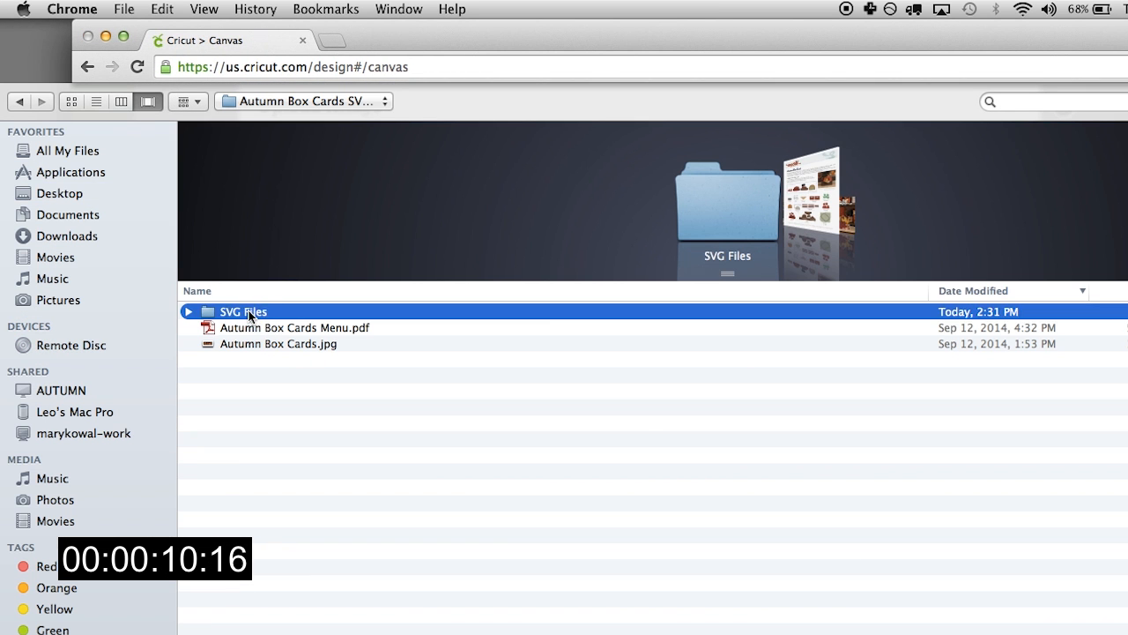
double_click(282, 314)
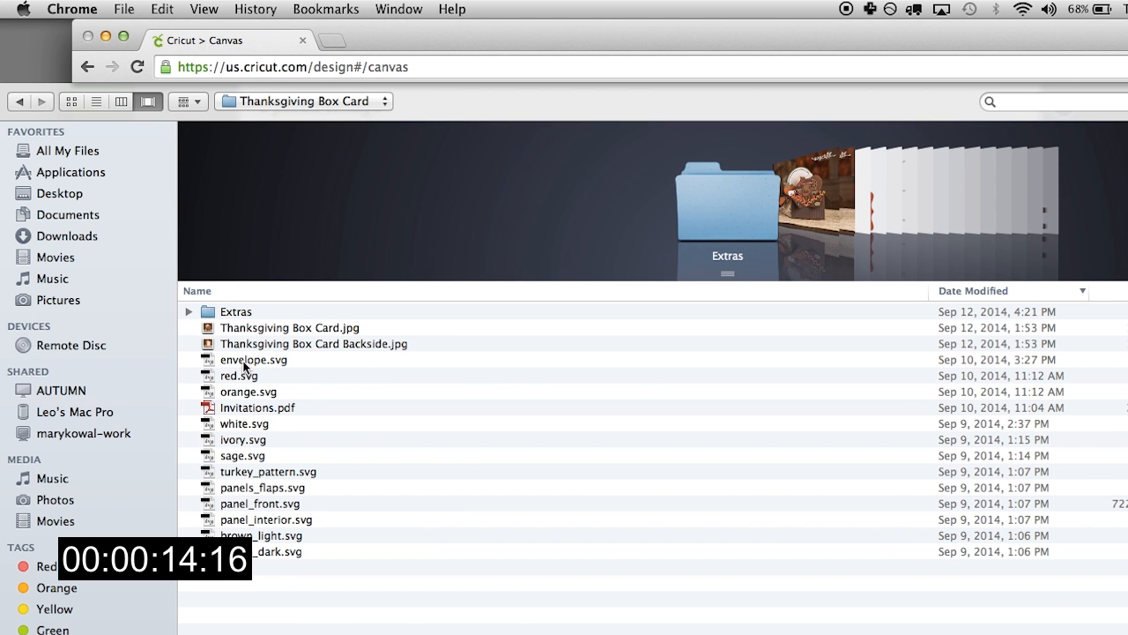
left_click(244, 363)
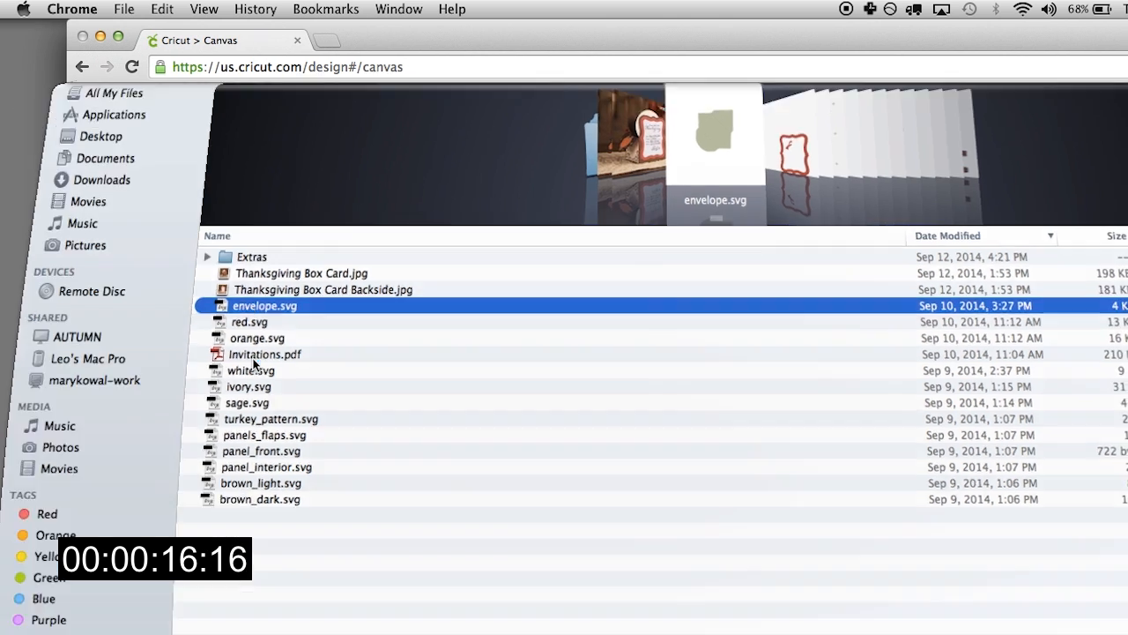
key("Return")
left_click(906, 602)
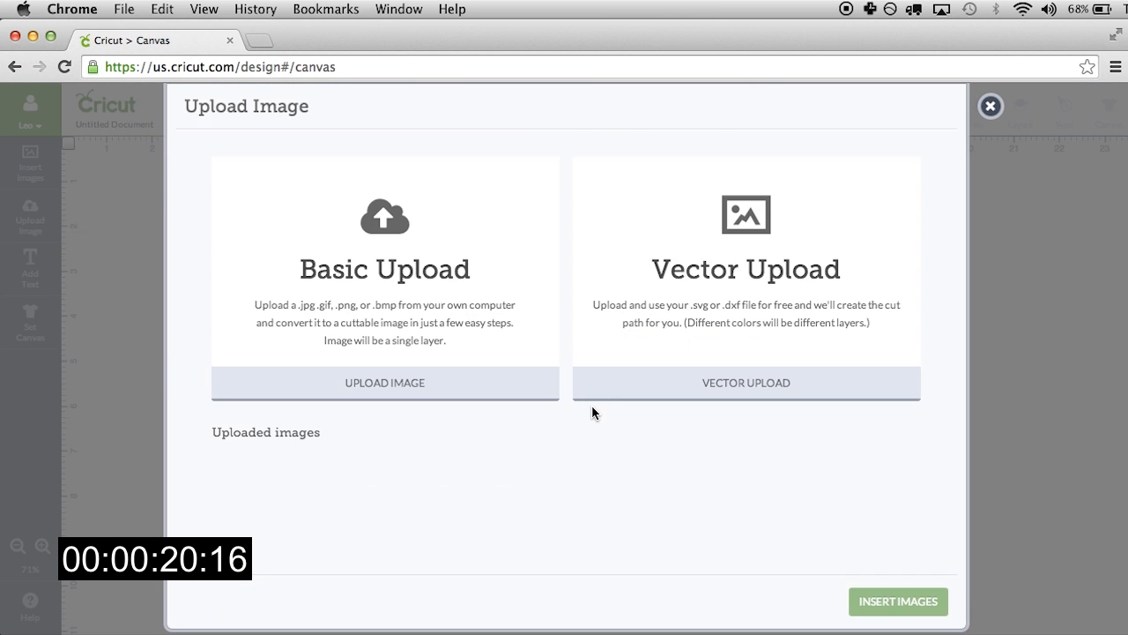
Step: Upload red.svg from the Thanksgiving Box Card folder as a vector image and save it
left_click(690, 275)
left_click(318, 203)
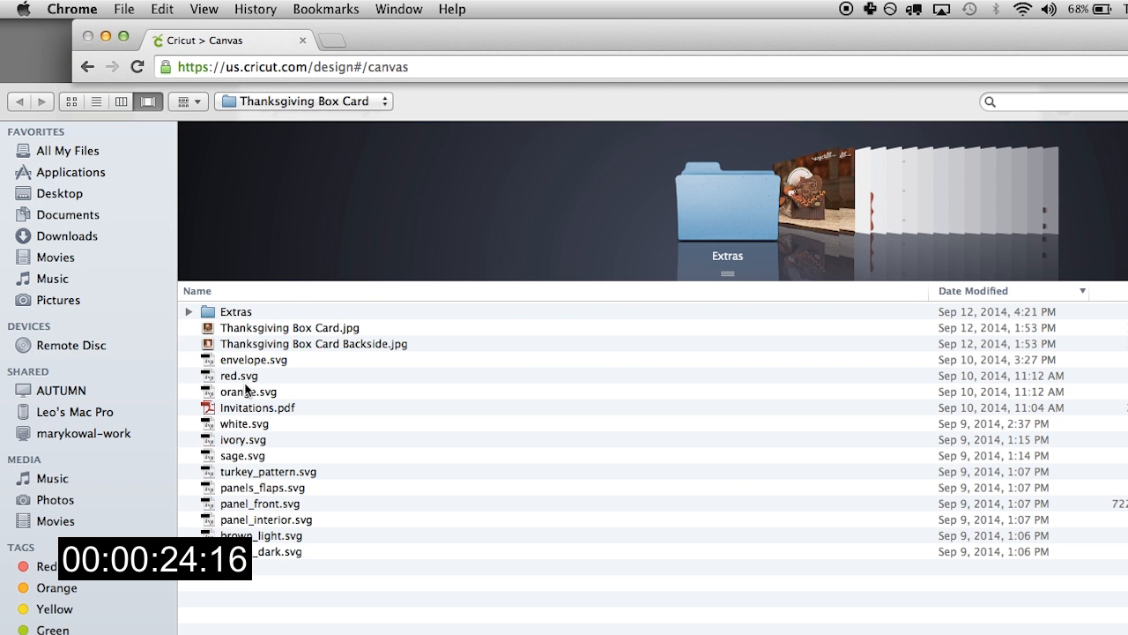
double_click(238, 378)
left_click(904, 603)
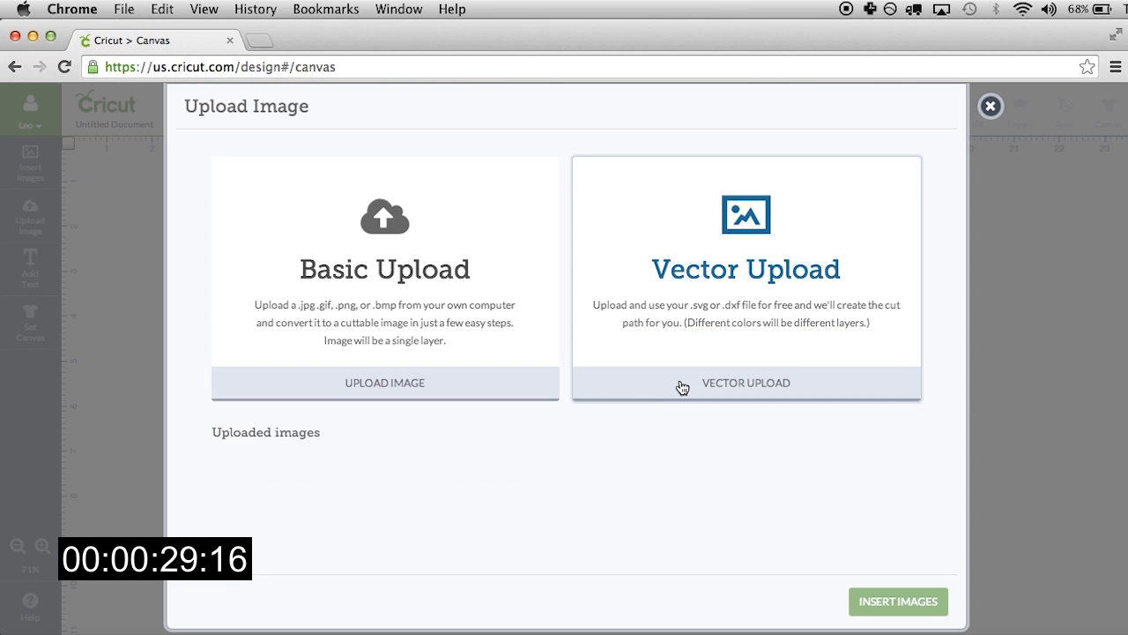
Step: Upload orange.svg from the Thanksgiving Box Card folder as a vector image and save it as orange
left_click(679, 385)
left_click(269, 221)
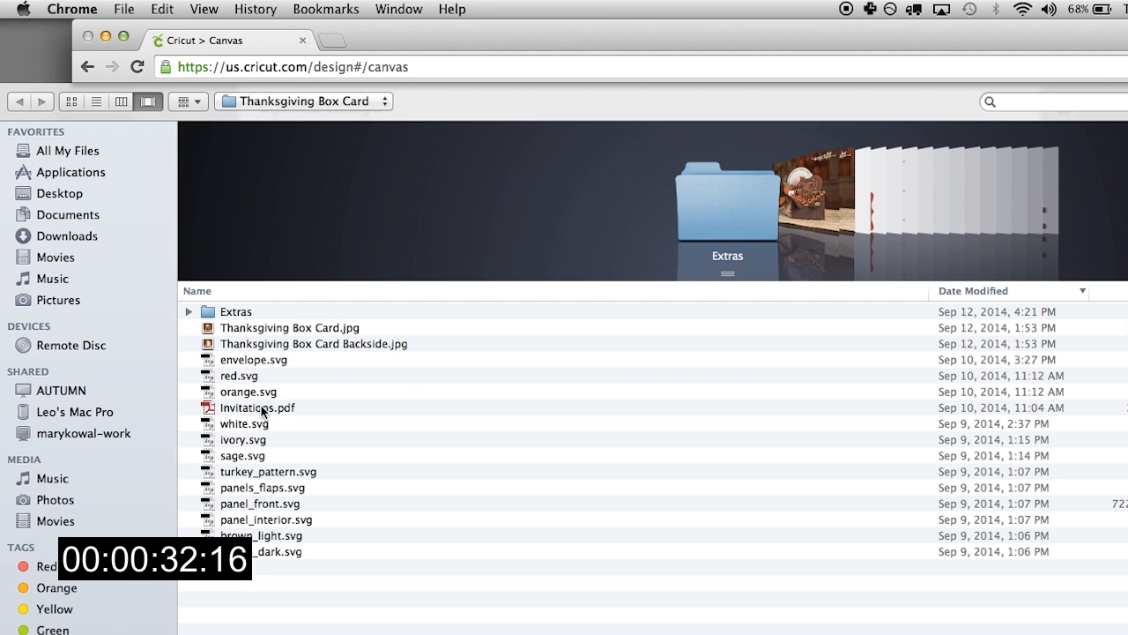
double_click(247, 394)
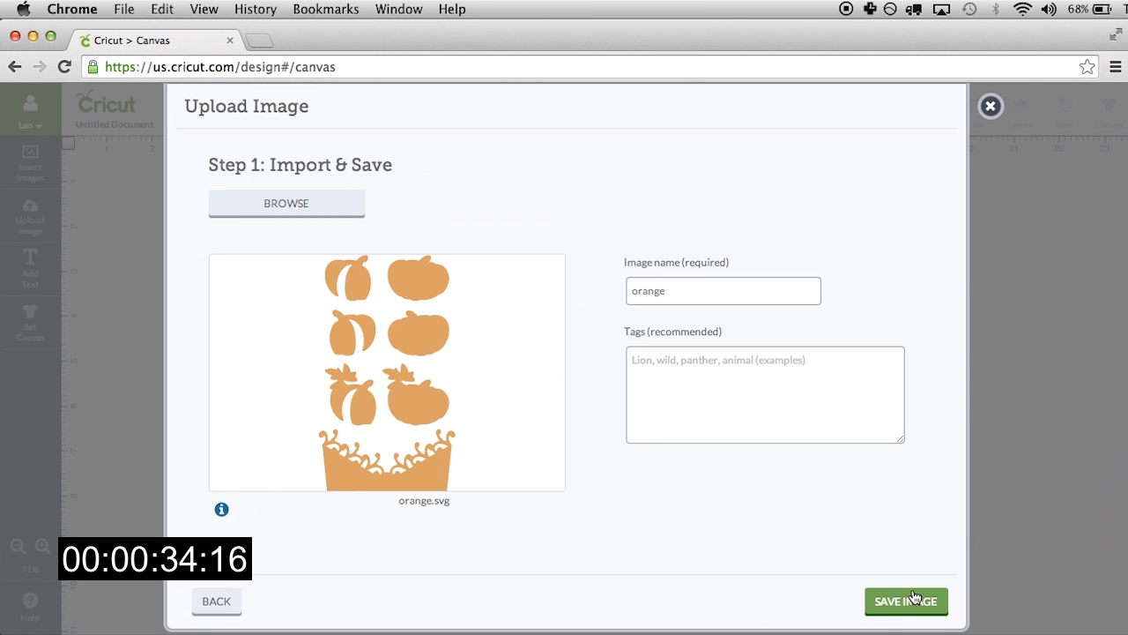
left_click(908, 603)
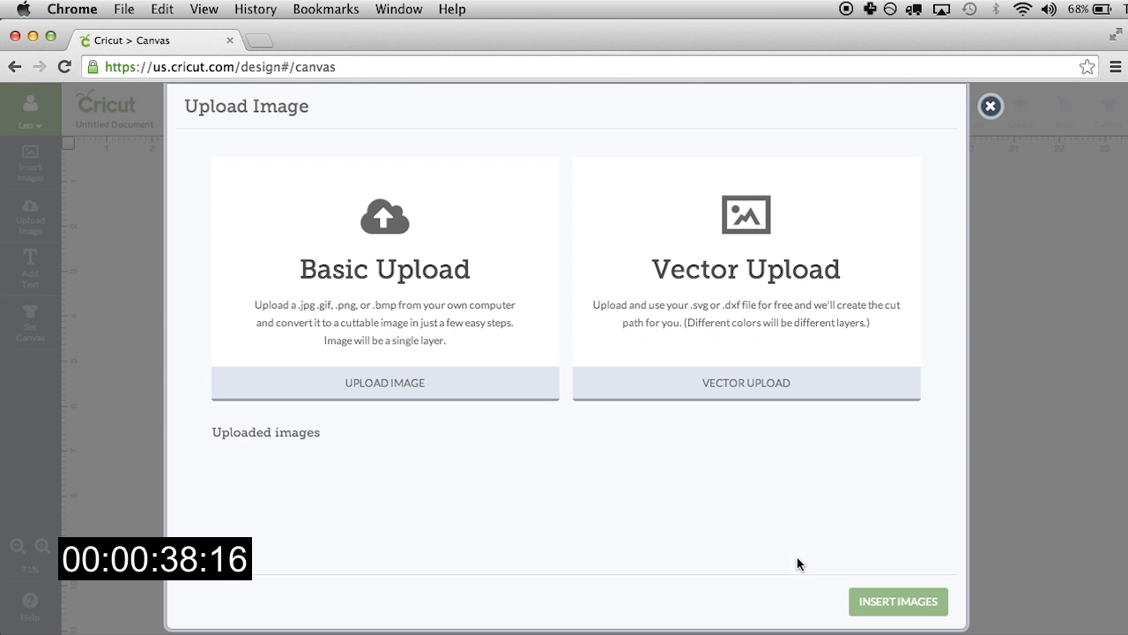
Step: Upload white.svg from the Thanksgiving Box Card folder as a vector image and save it as white
left_click(749, 336)
left_click(288, 208)
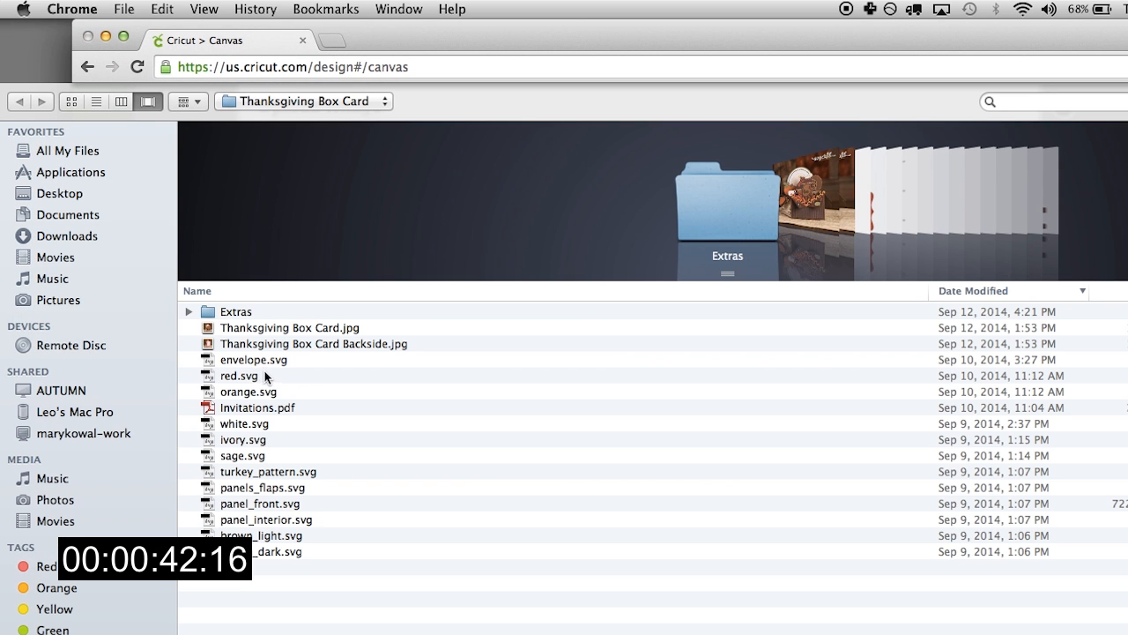
double_click(241, 424)
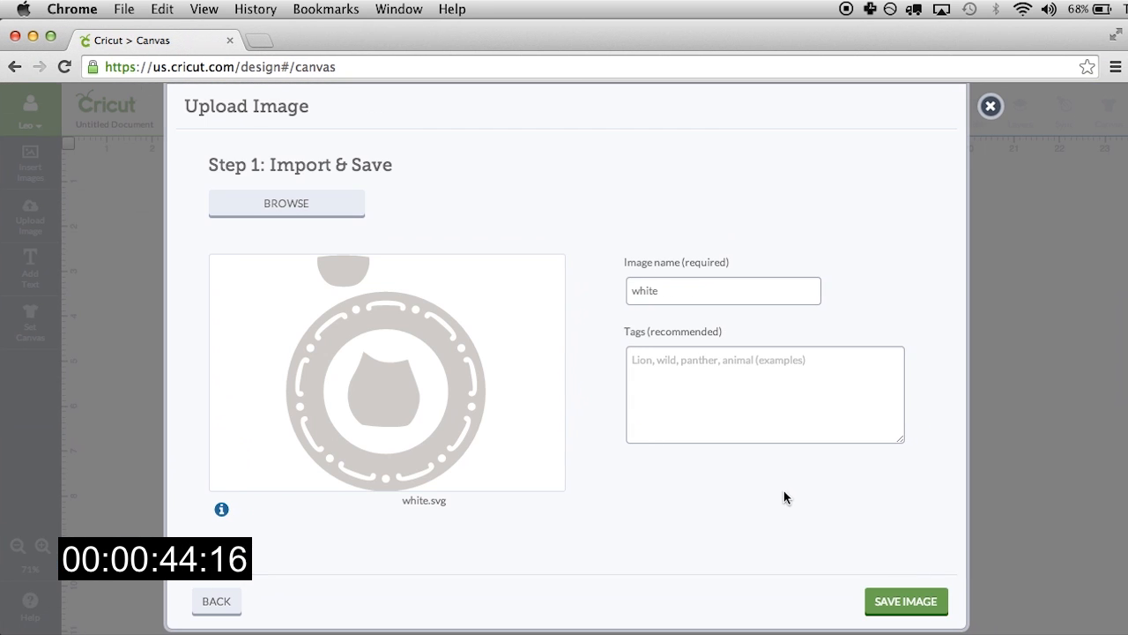
left_click(894, 603)
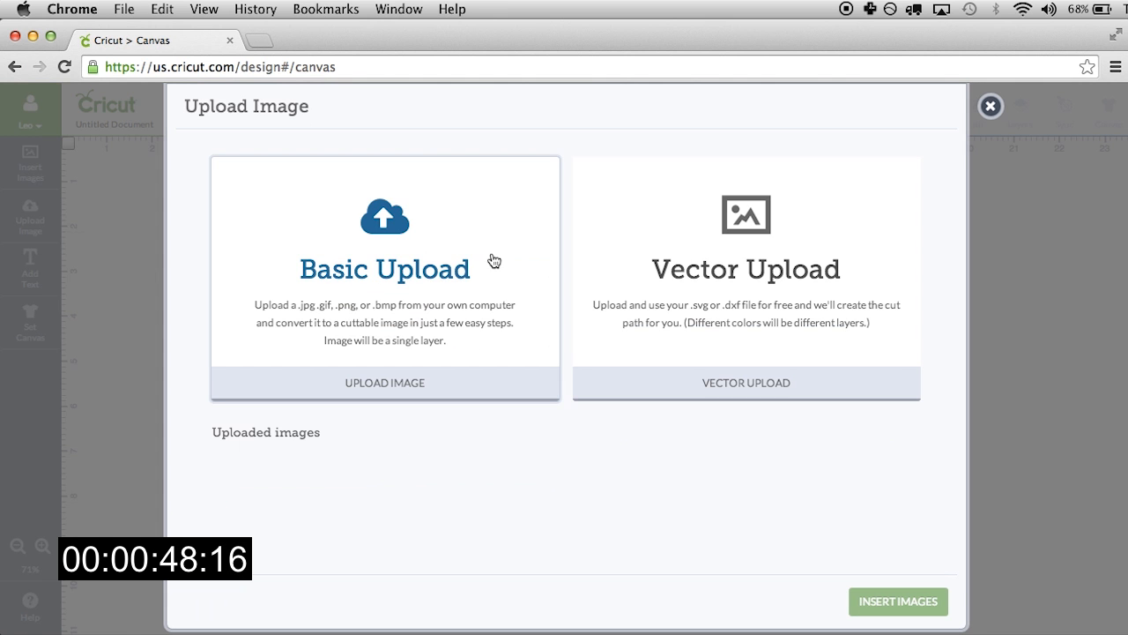
Step: Upload ivory.svg from the Thanksgiving Box Card folder as a vector image and save it as ivory
left_click(712, 266)
left_click(270, 204)
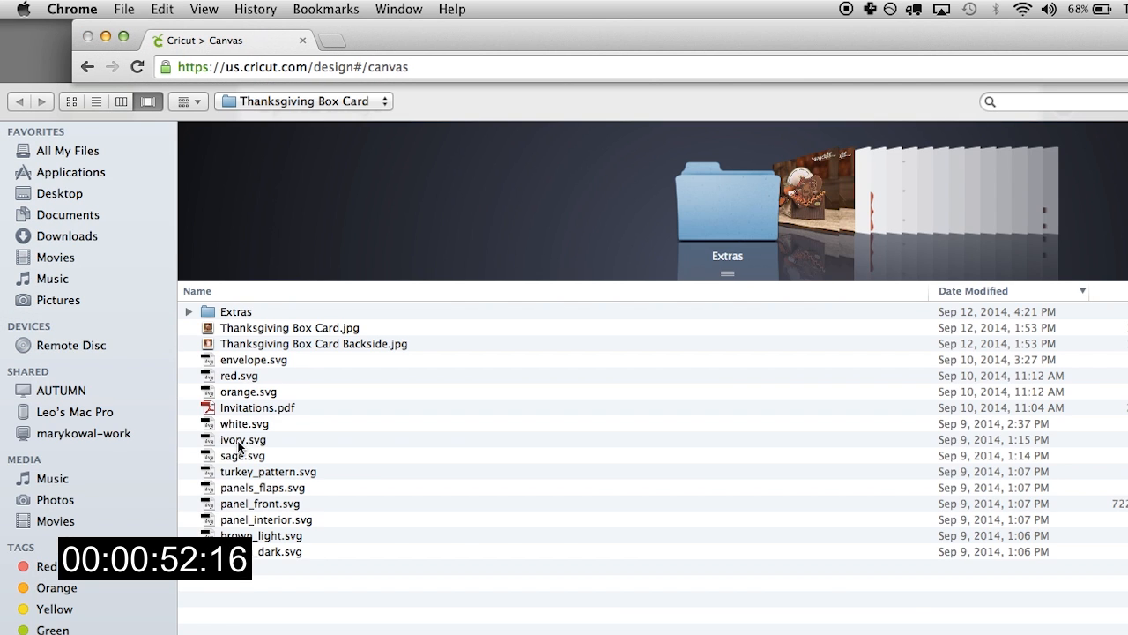
double_click(240, 440)
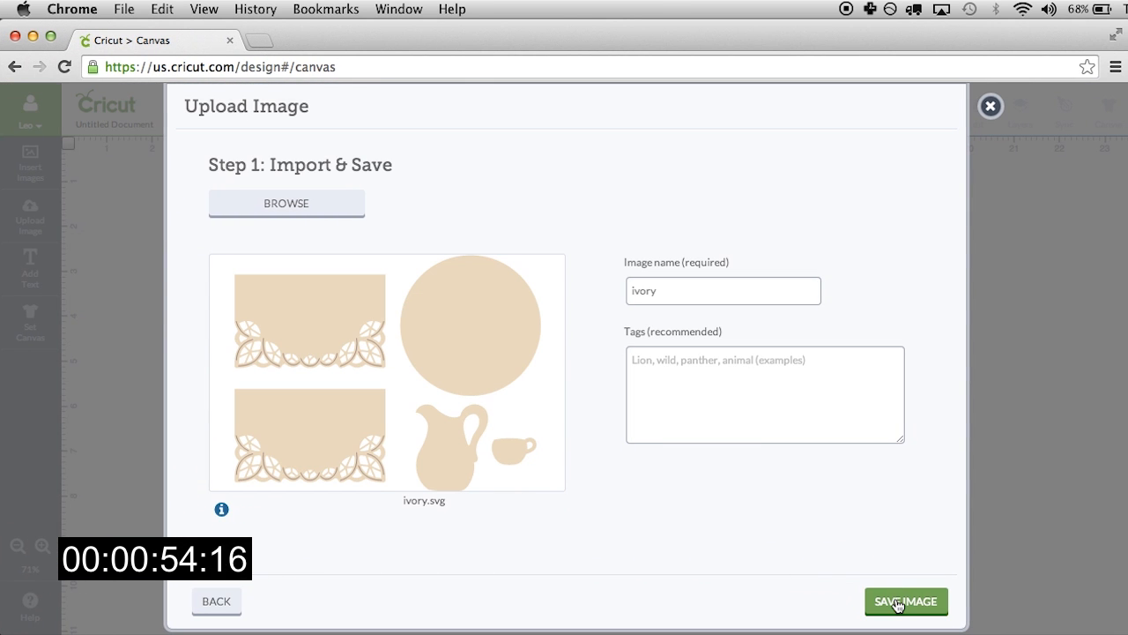
left_click(896, 603)
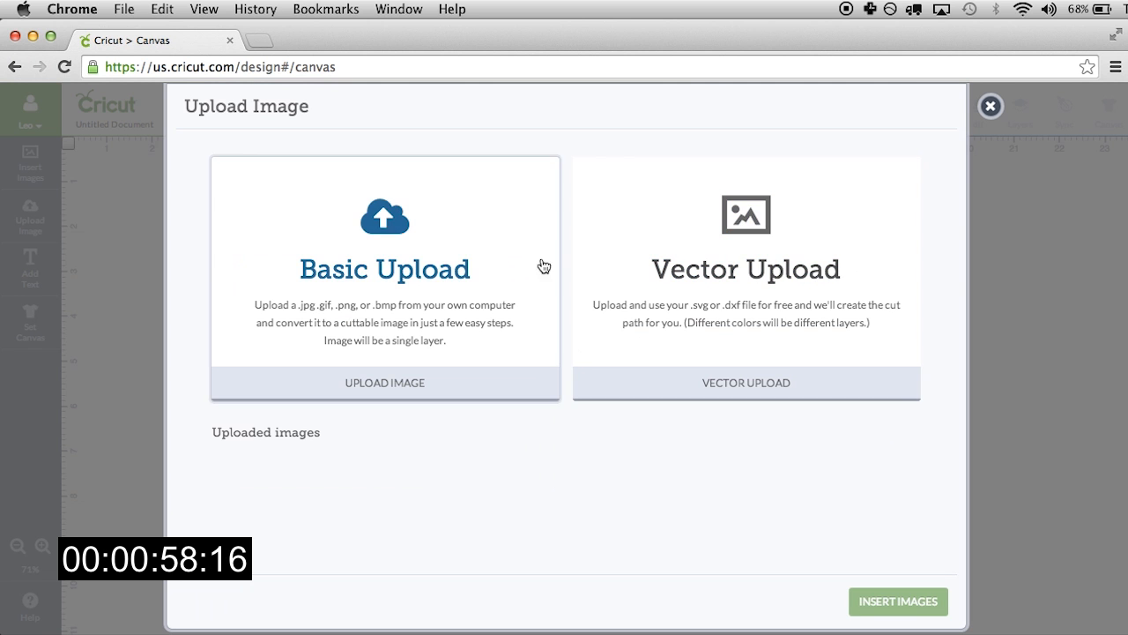
Step: Upload sage.svg from the Thanksgiving Box Card folder as a vector image and save it
left_click(608, 252)
left_click(299, 212)
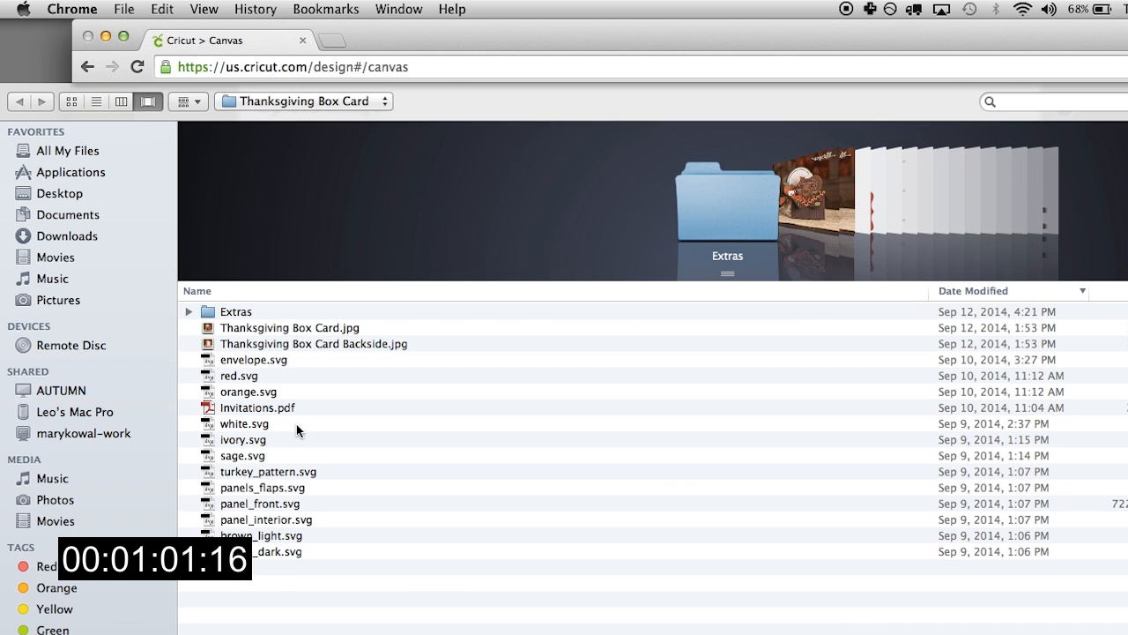
double_click(246, 456)
left_click(901, 603)
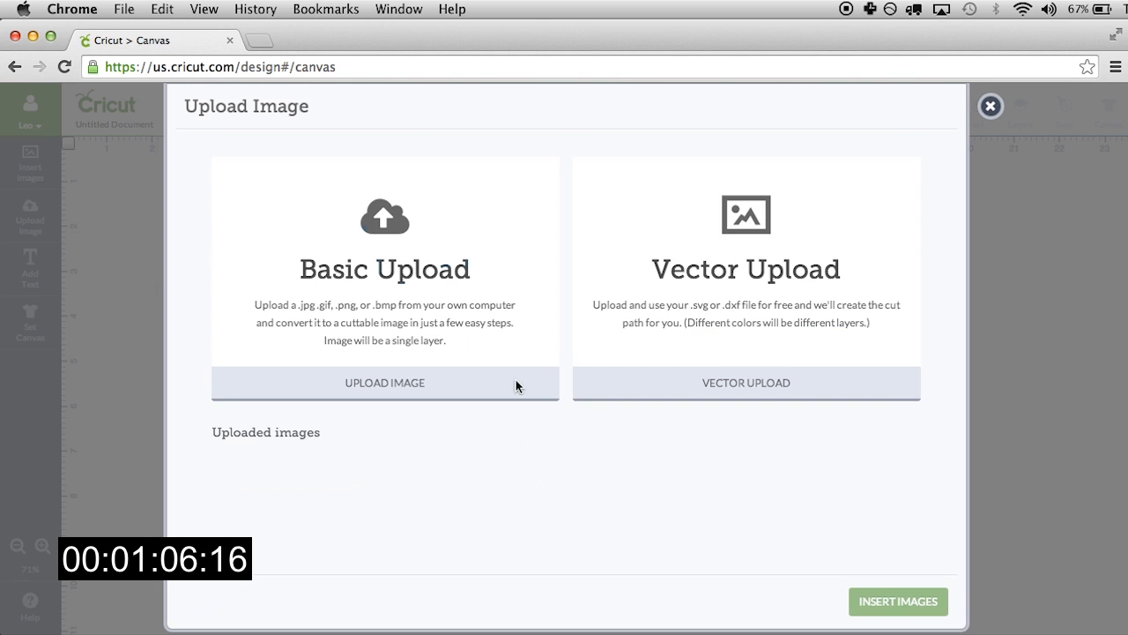
Step: Upload turkey_pattern.svg from the Thanksgiving Box Card folder as a vector image and save it as turkey_pattern
left_click(649, 259)
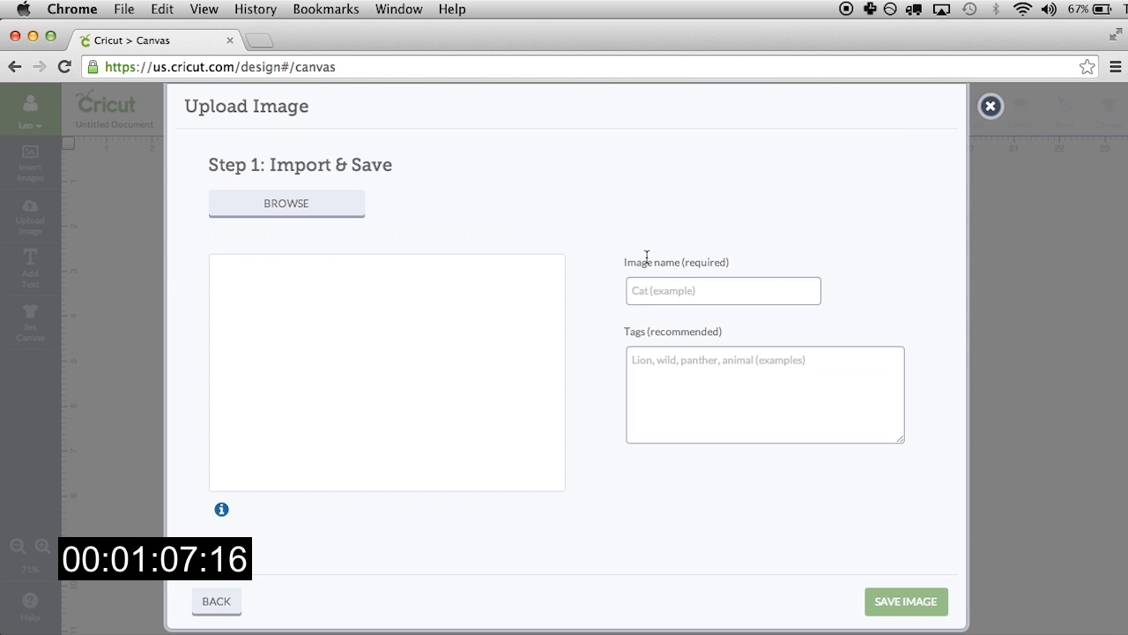
left_click(310, 206)
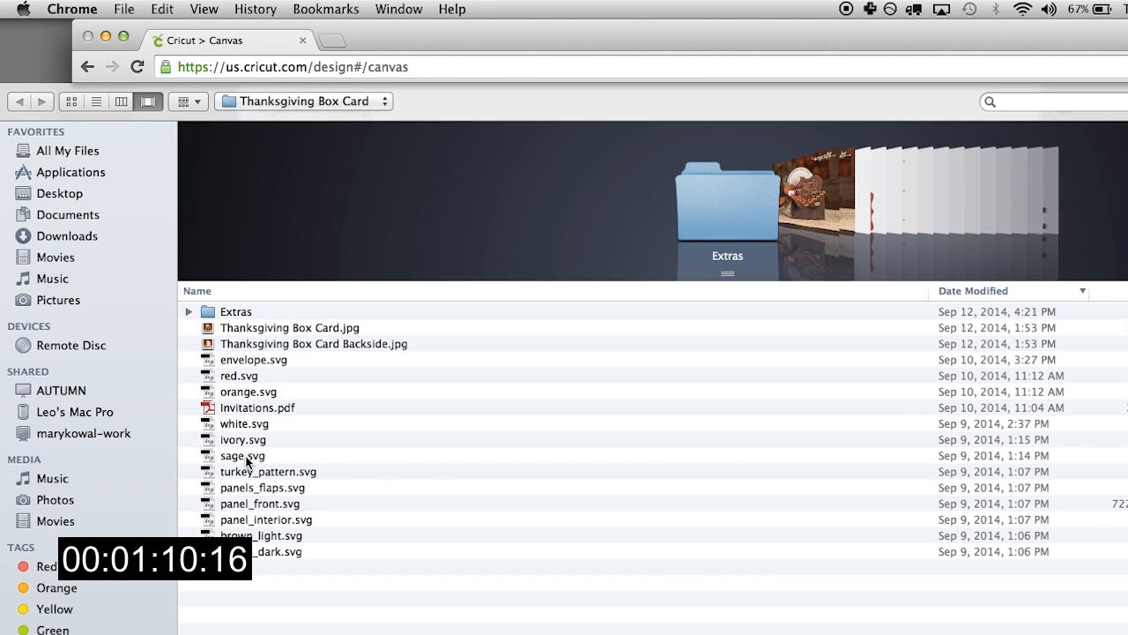
left_click(237, 474)
double_click(240, 474)
left_click(894, 602)
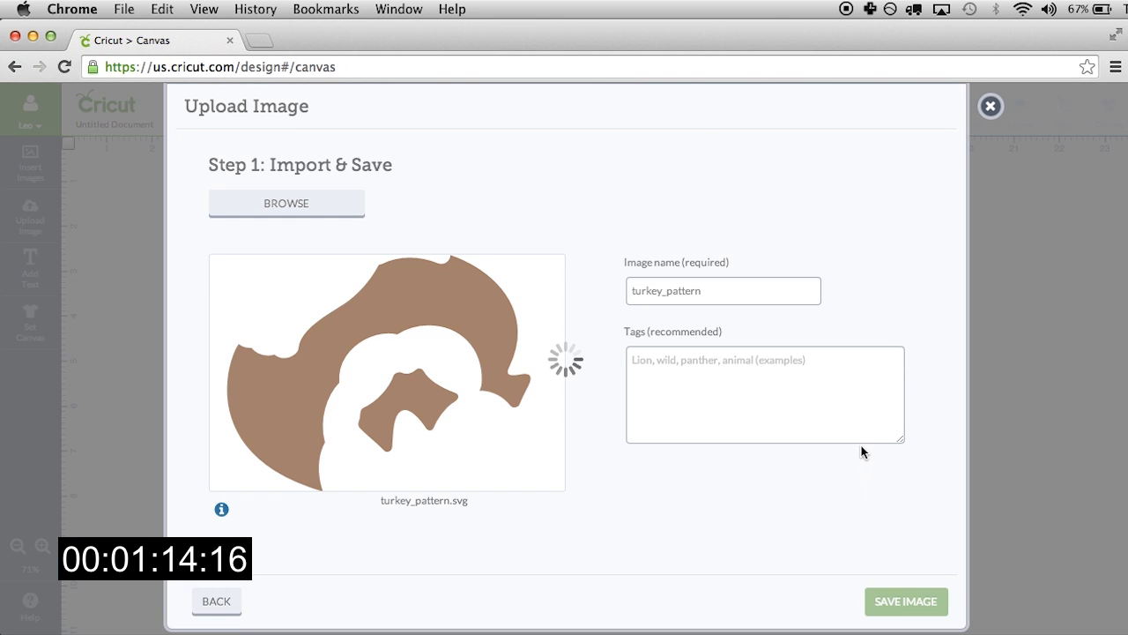
Step: Upload panels_flaps.svg from the Thanksgiving Box Card folder as a vector image and save it as panels_flaps
left_click(781, 298)
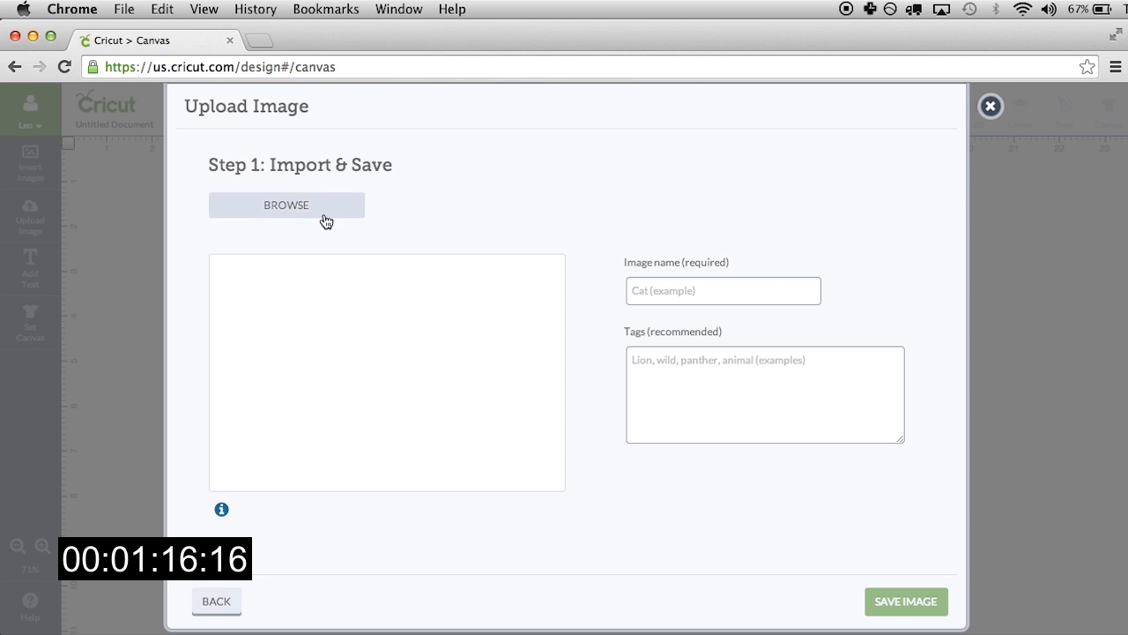
left_click(322, 220)
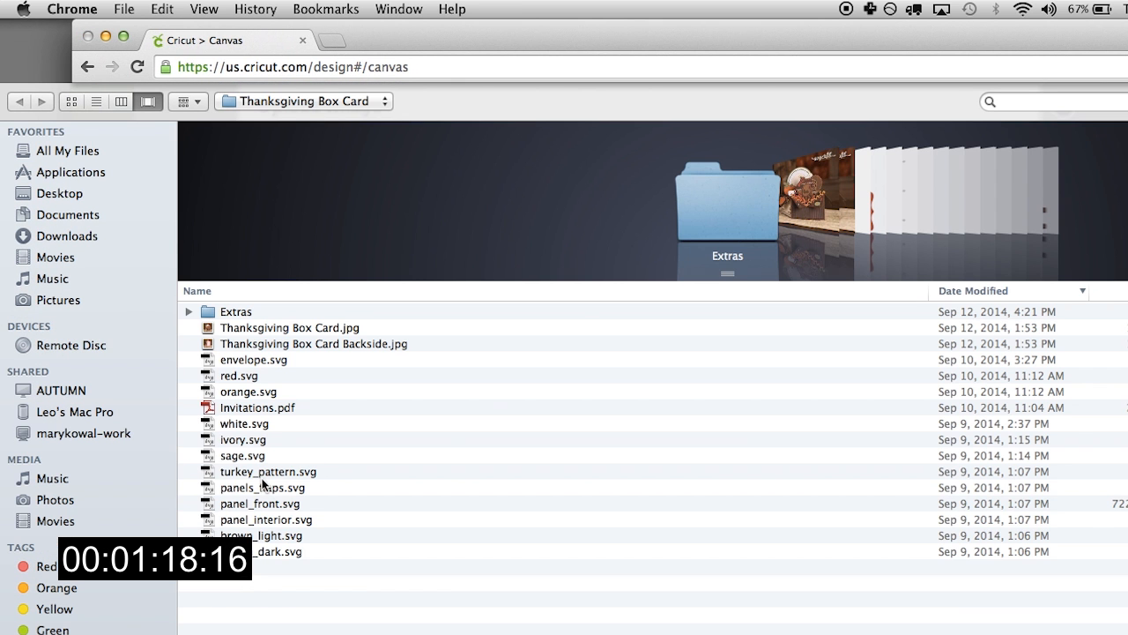
double_click(261, 487)
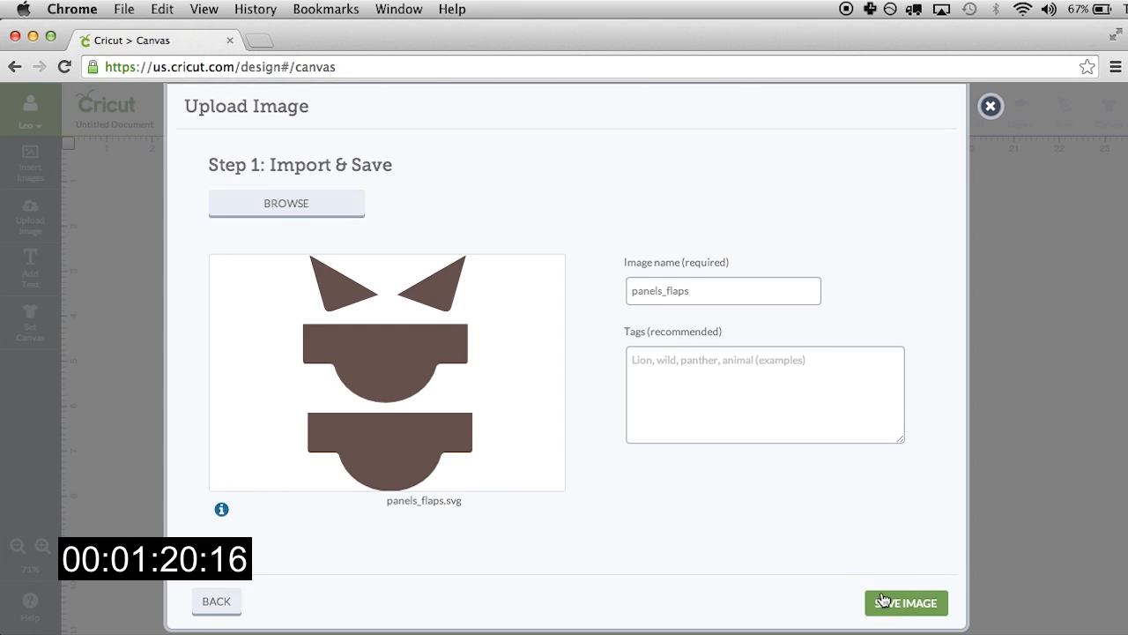
left_click(882, 600)
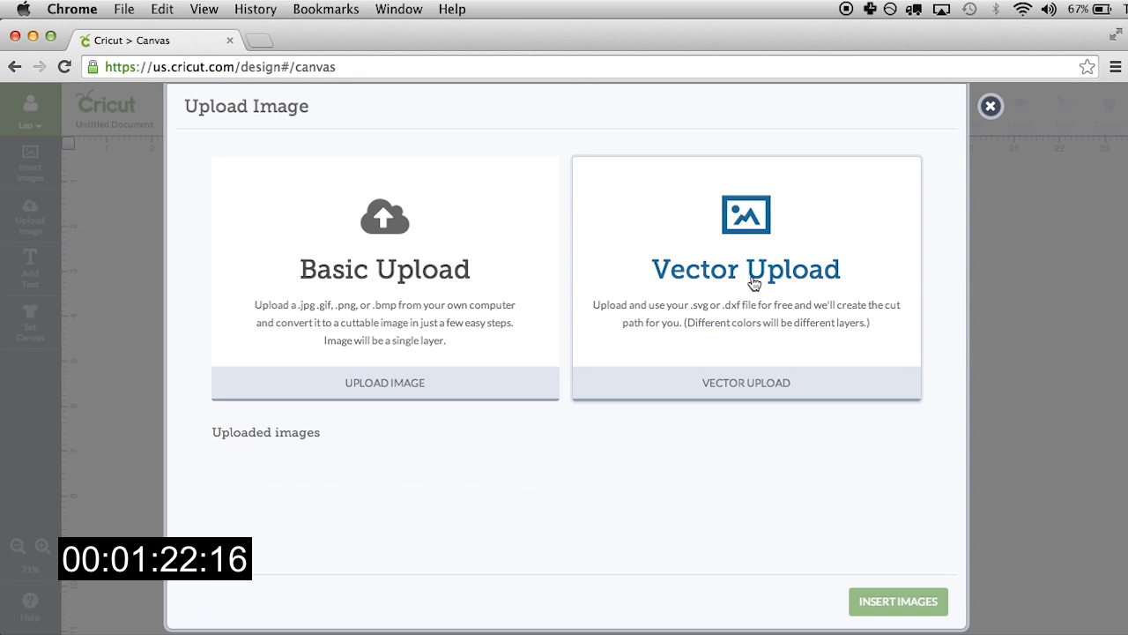
Step: Upload panel_front.svg from the Thanksgiving Box Card folder as a vector image and save it
left_click(753, 282)
left_click(290, 194)
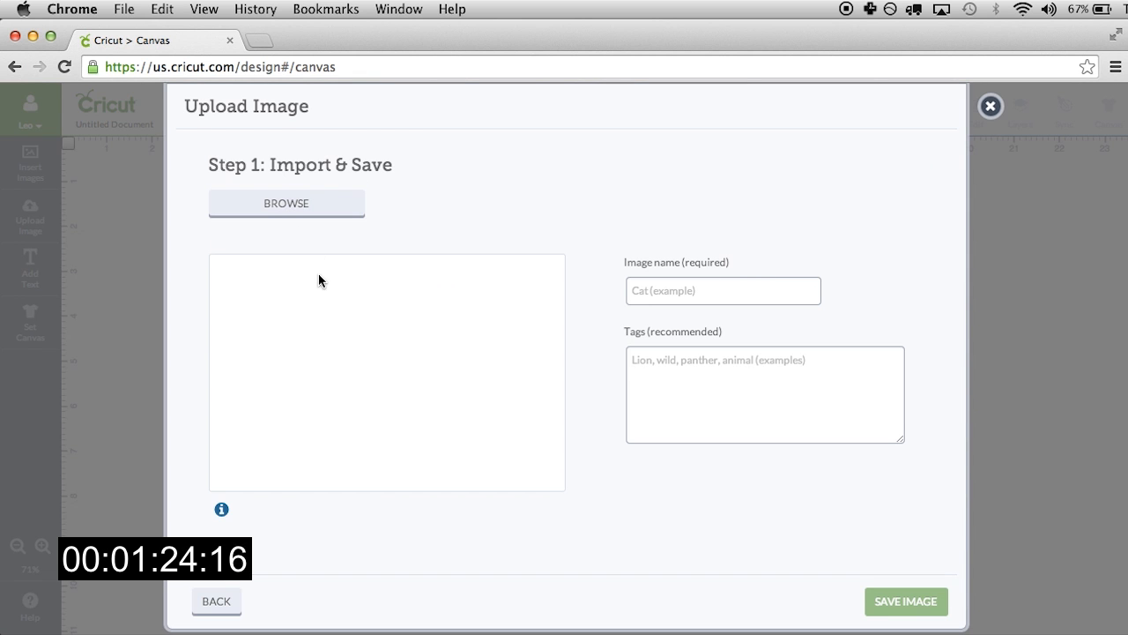
left_click(317, 213)
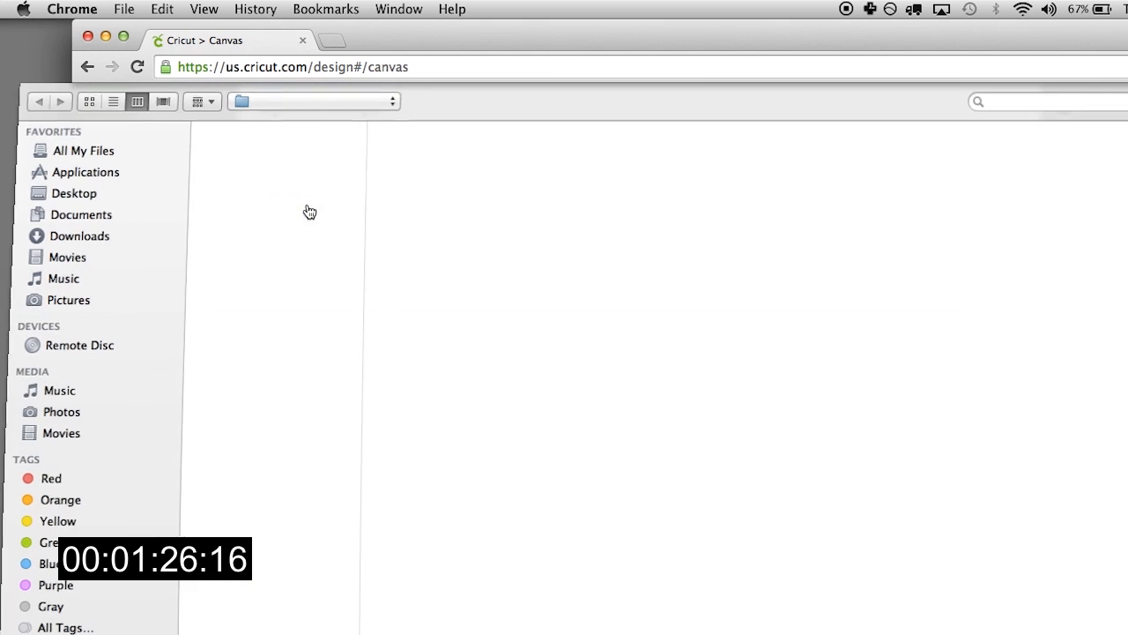
double_click(277, 503)
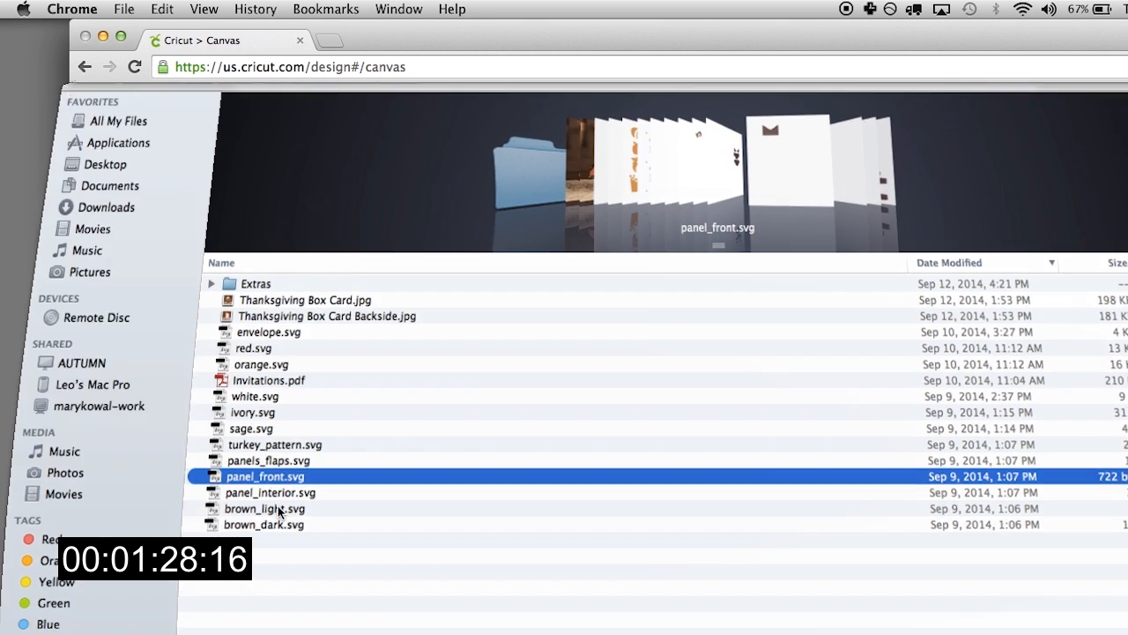
left_click(921, 617)
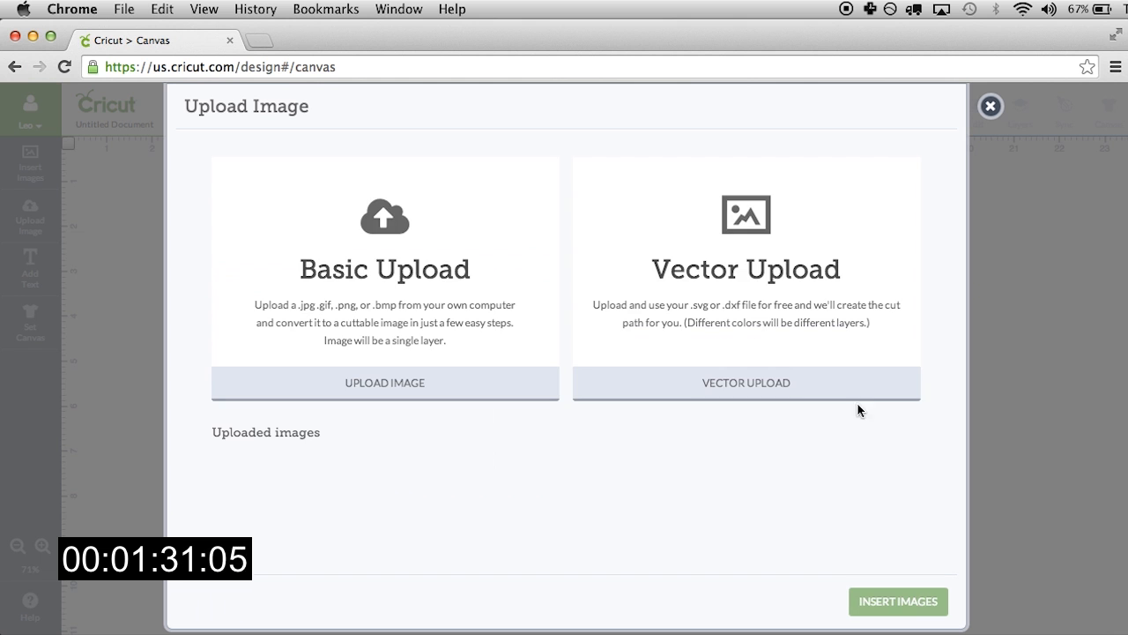
Step: Upload panel_interior.svg from the Thanksgiving Box Card folder as a vector image and save it as panel_interior
left_click(779, 231)
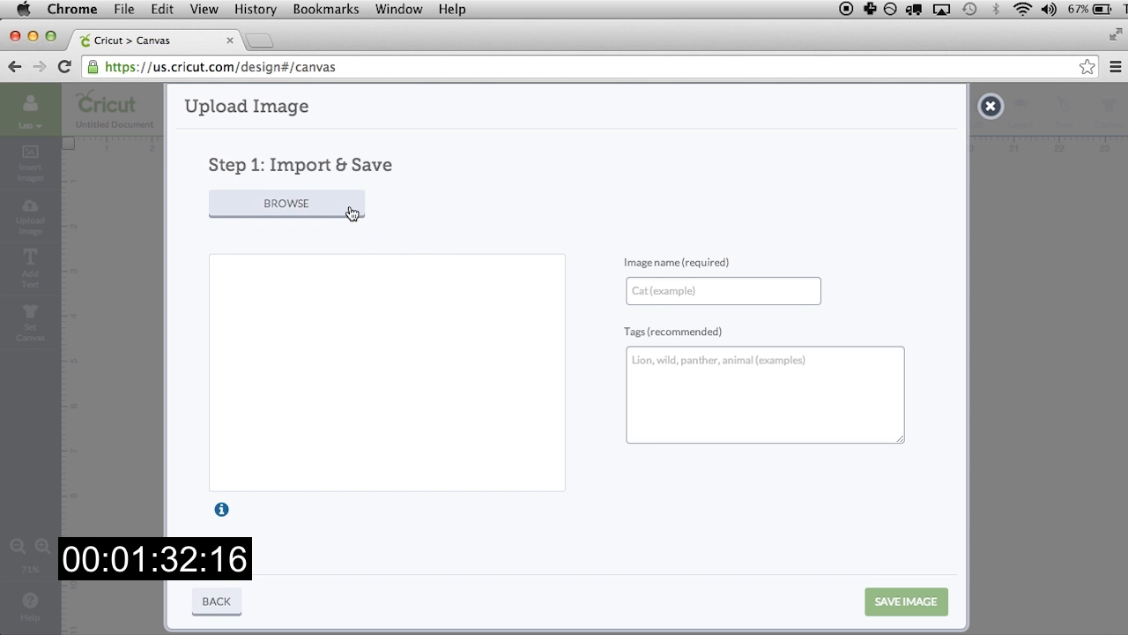
left_click(351, 213)
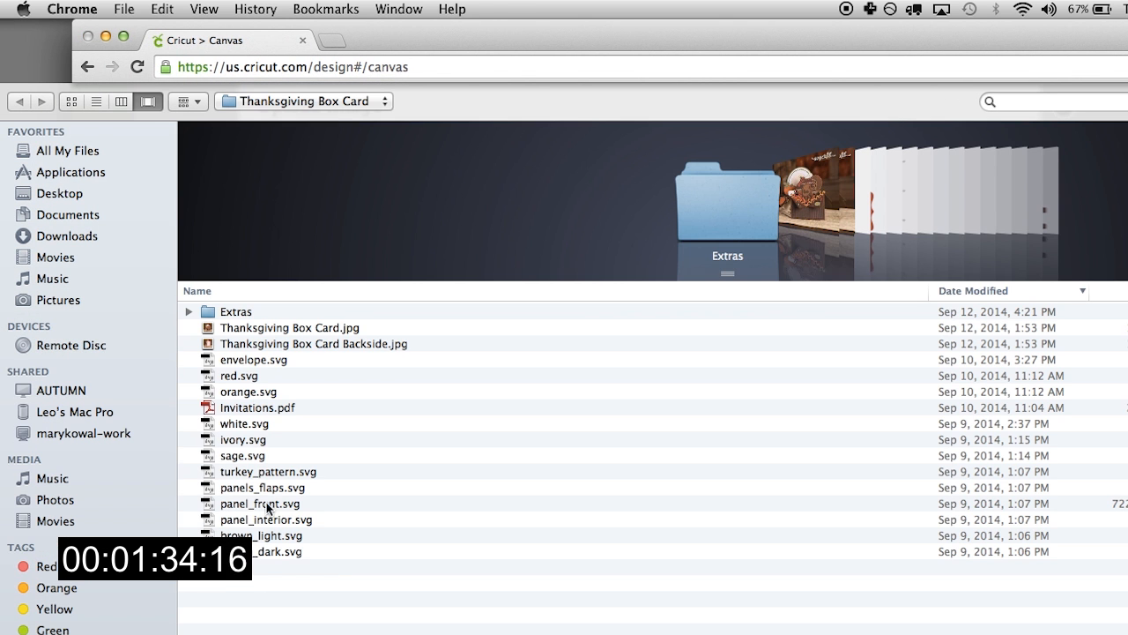
double_click(257, 519)
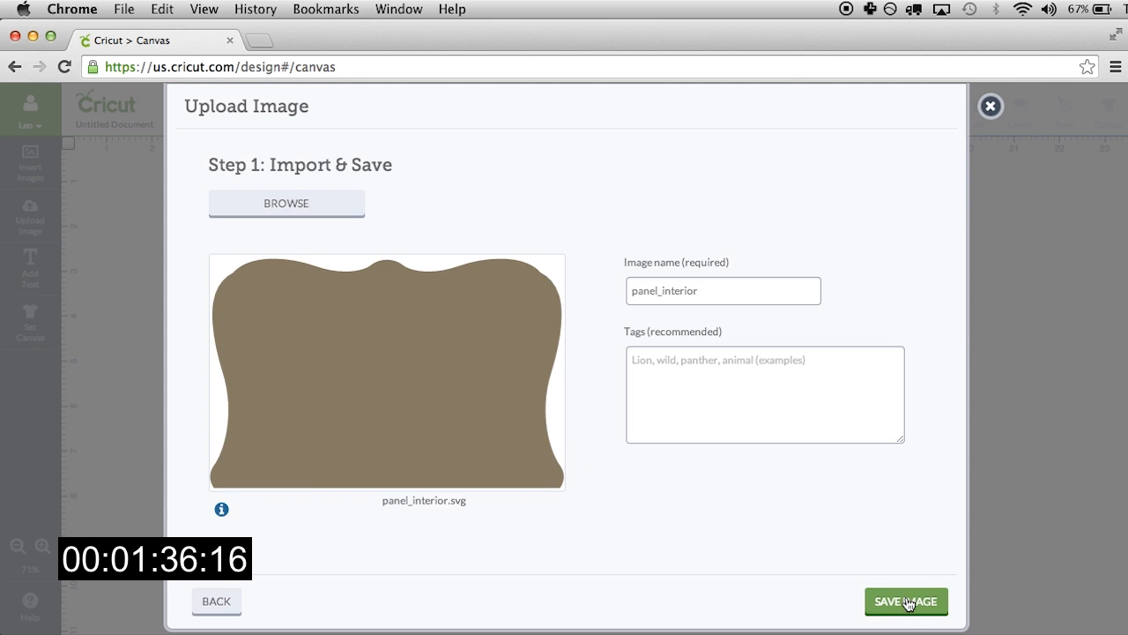
left_click(908, 604)
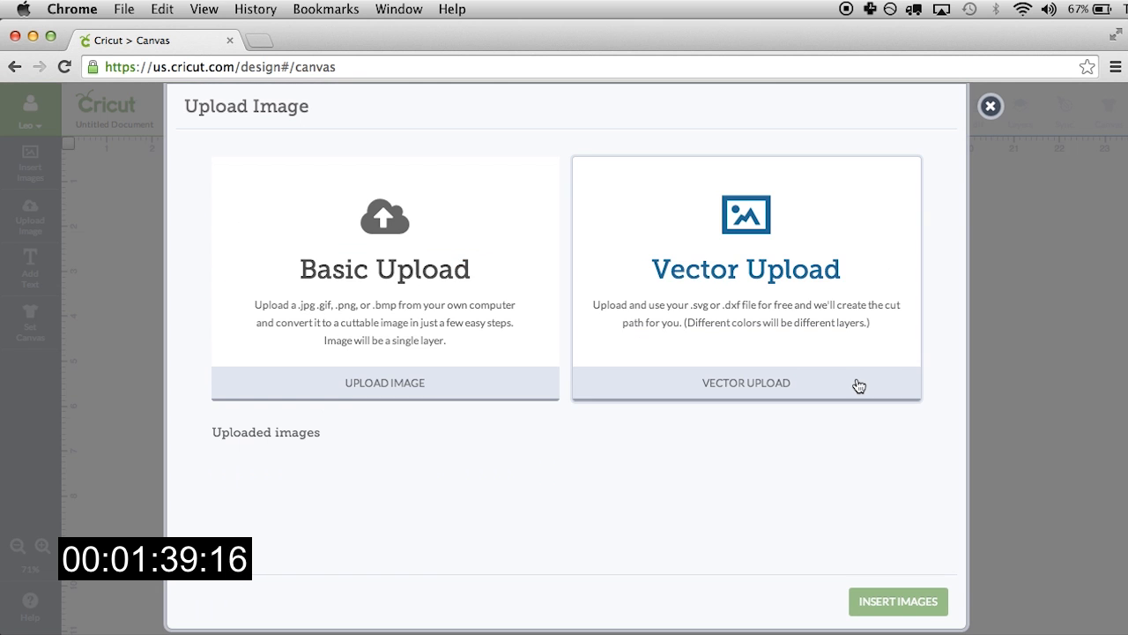
Step: Upload brown_light.svg from the Thanksgiving Box Card folder as a vector image and save it
left_click(856, 379)
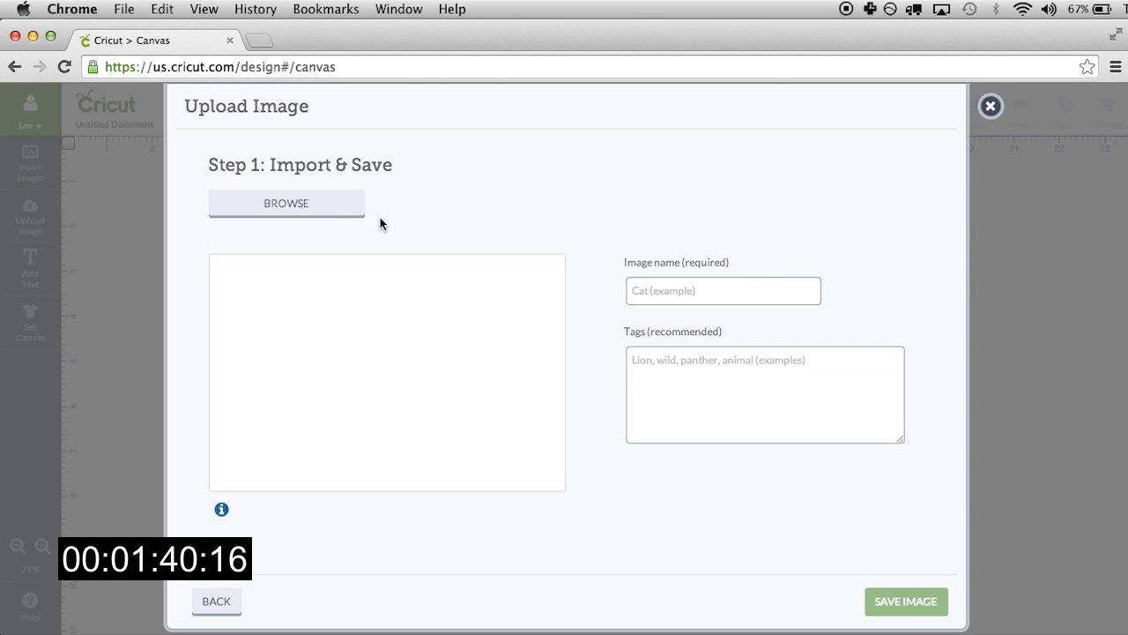
left_click(323, 209)
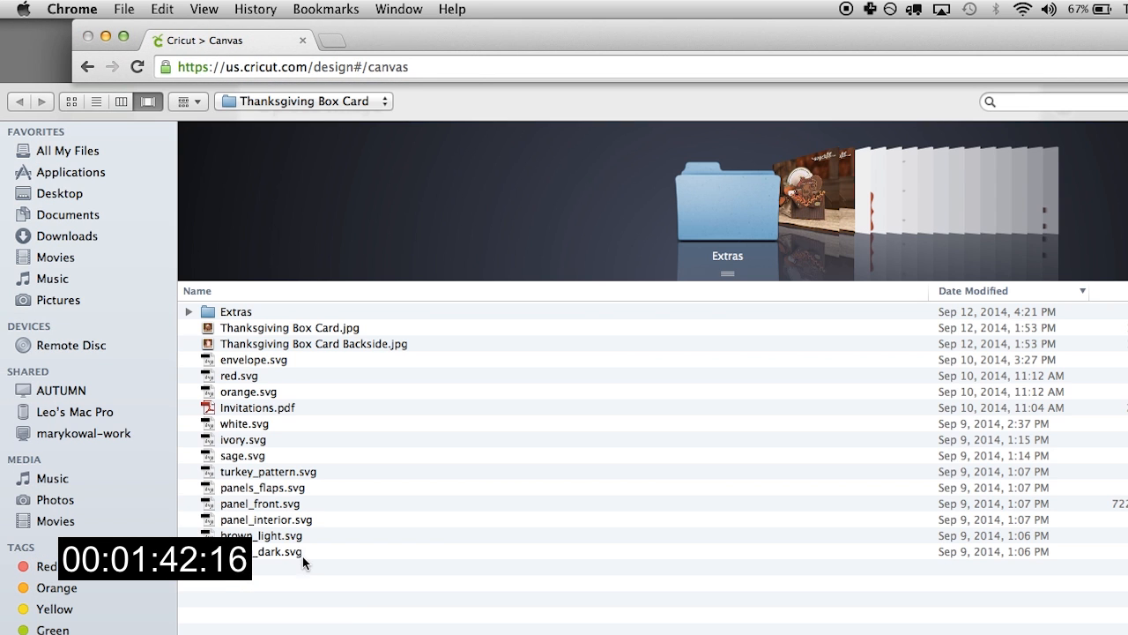
double_click(265, 535)
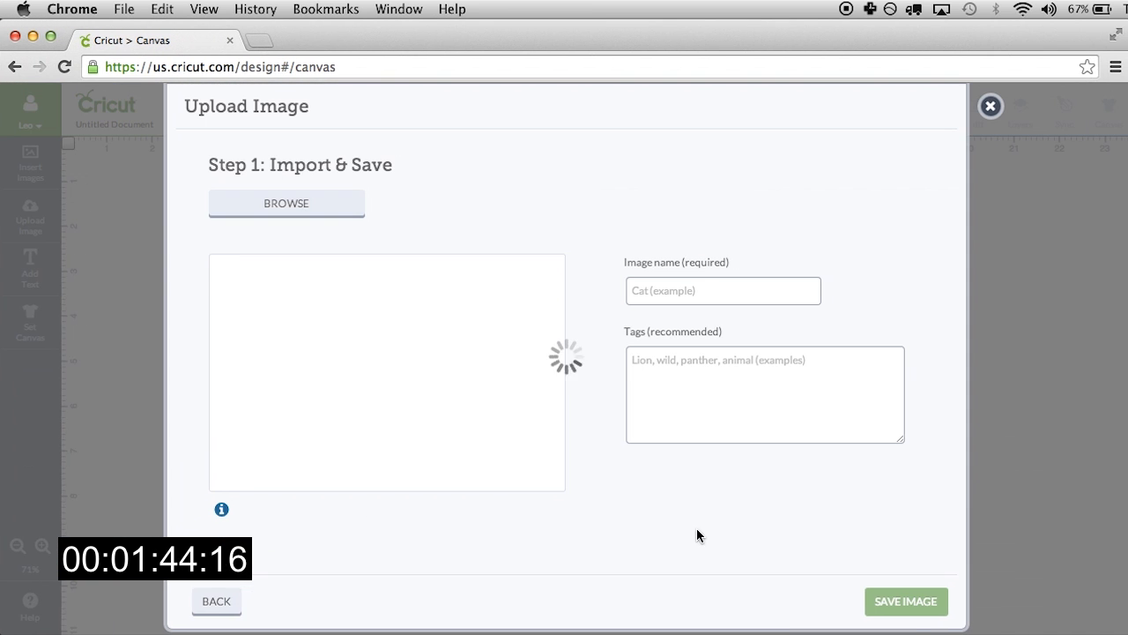
left_click(898, 604)
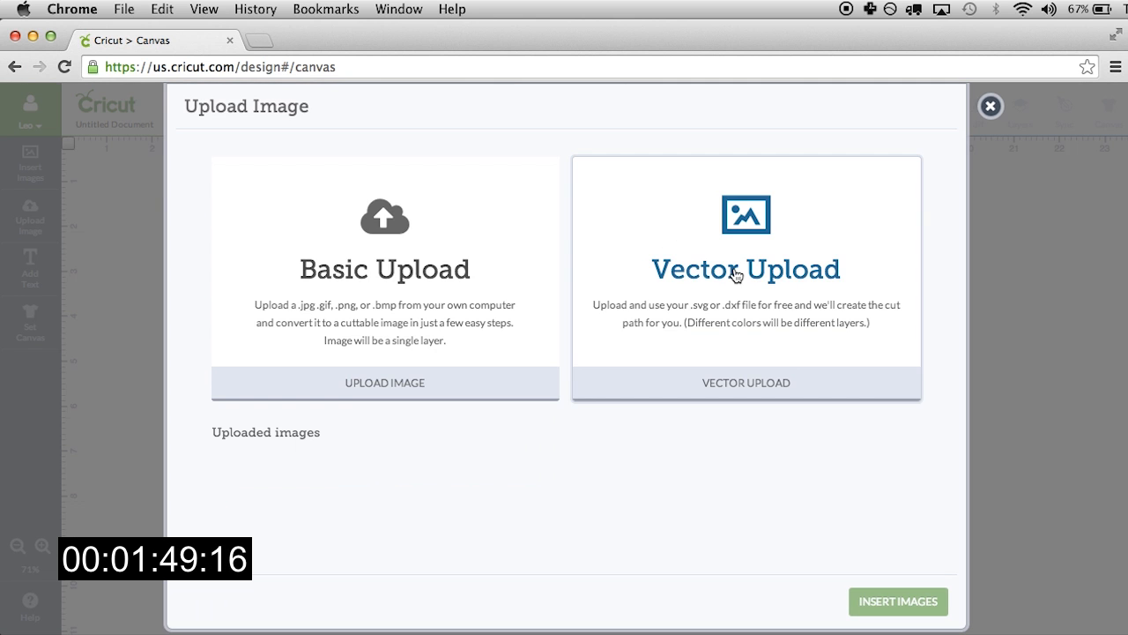
Step: Upload brown_dark.svg from the Thanksgiving Box Card folder as a vector image and save it
left_click(737, 275)
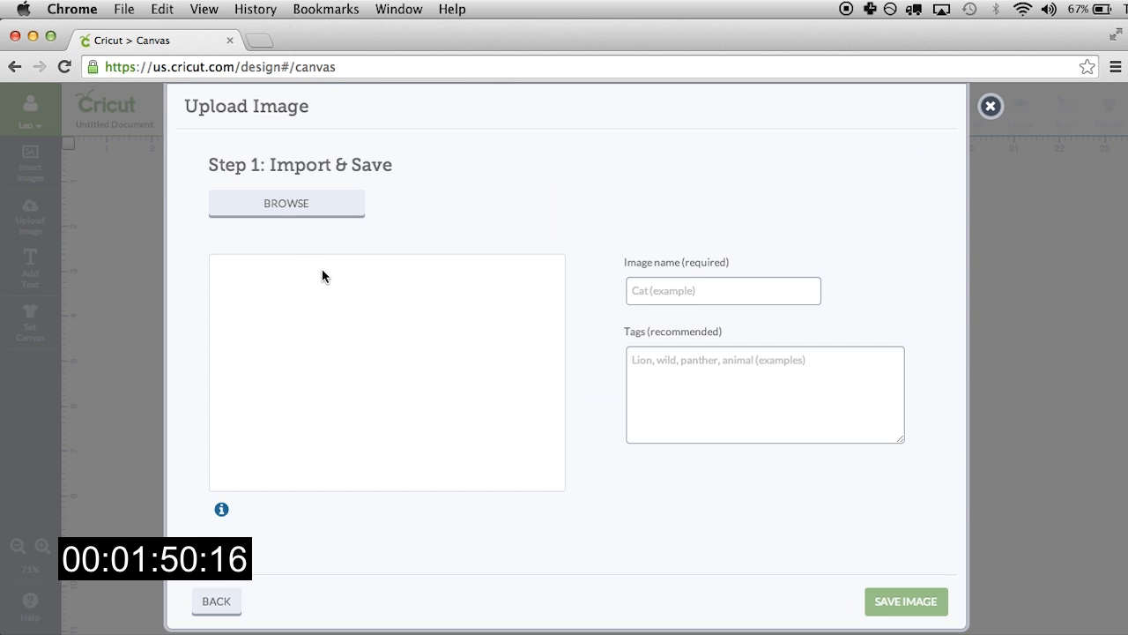
left_click(278, 206)
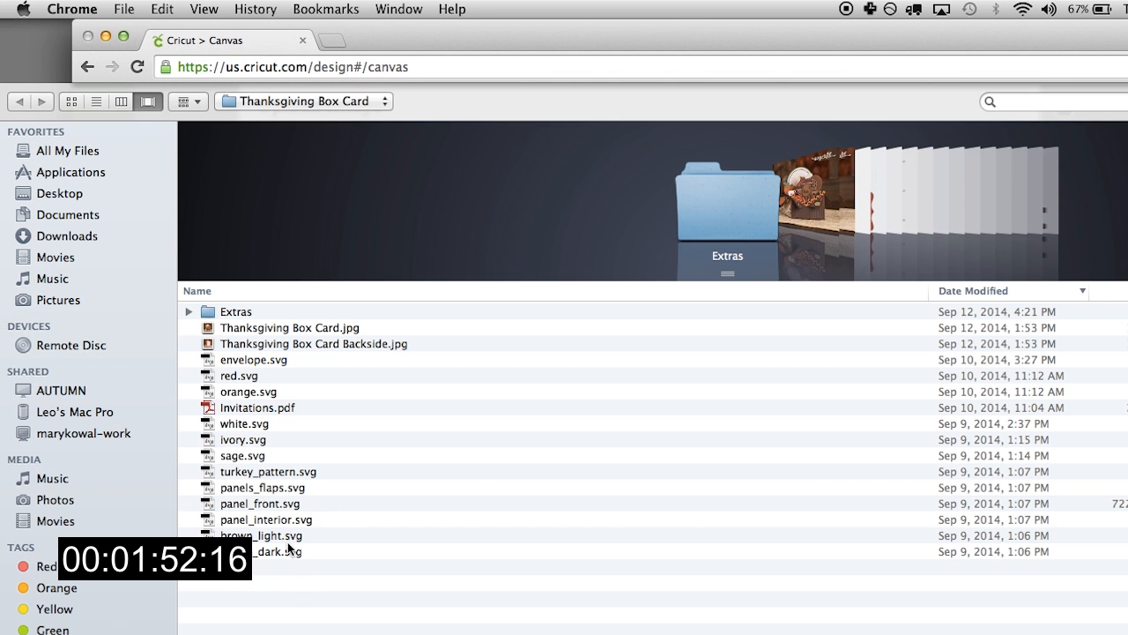
double_click(265, 551)
left_click(908, 605)
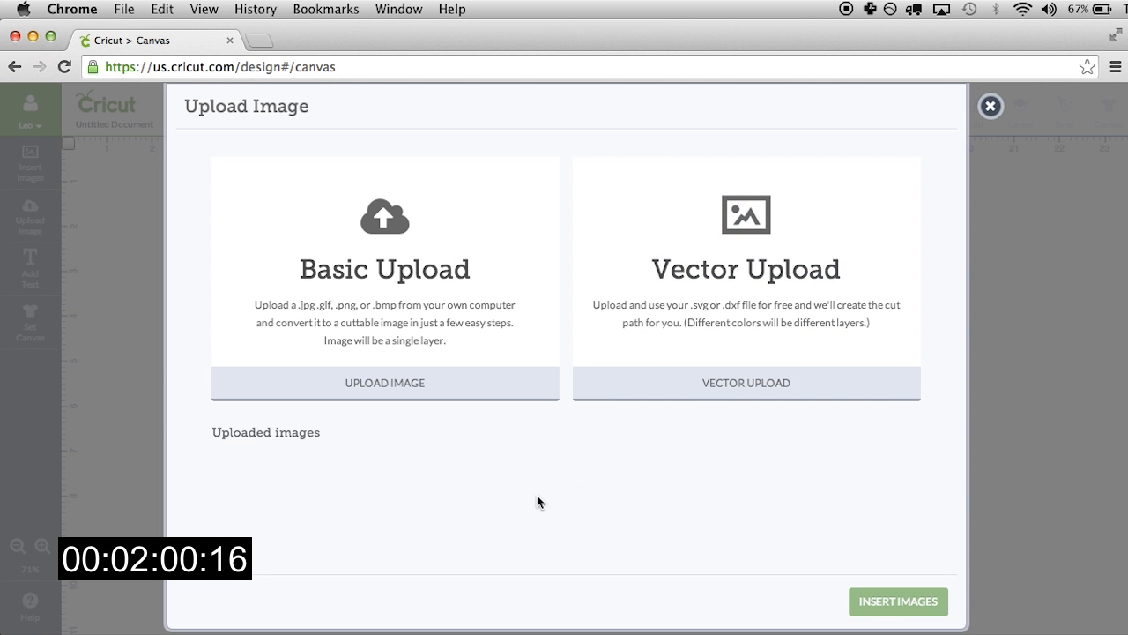
Step: Select the seven newest uploaded images for insertion: brown_dark, brown_light, panel_interior, panel_front, panels_flaps, turkey_pattern and sage
scroll(717, 441, "down", 5)
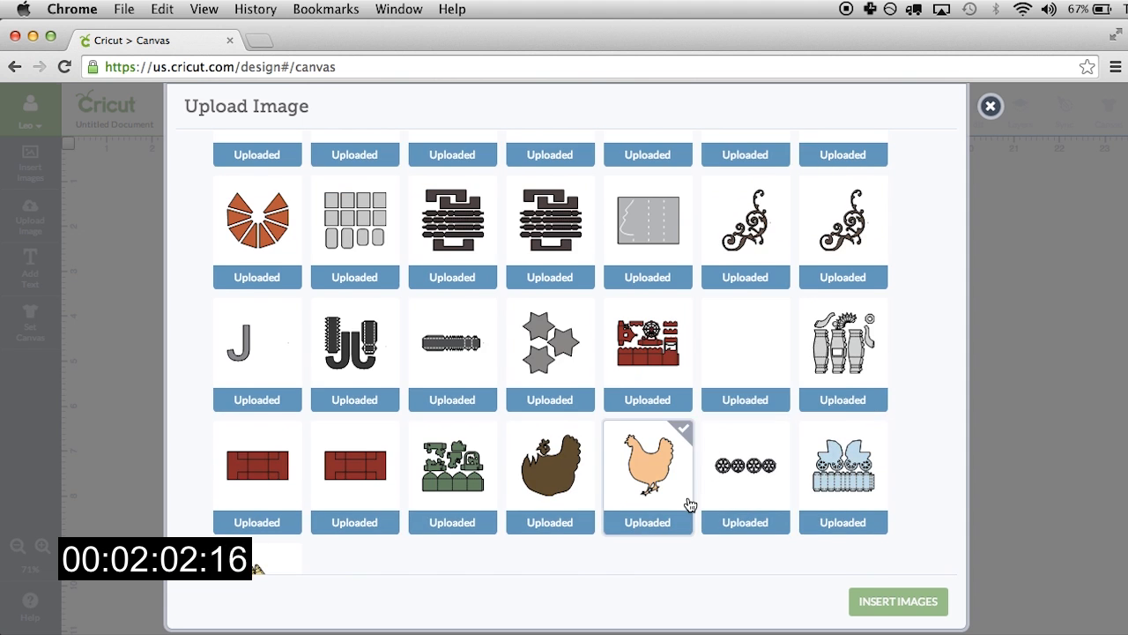
scroll(570, 373, "up", 10)
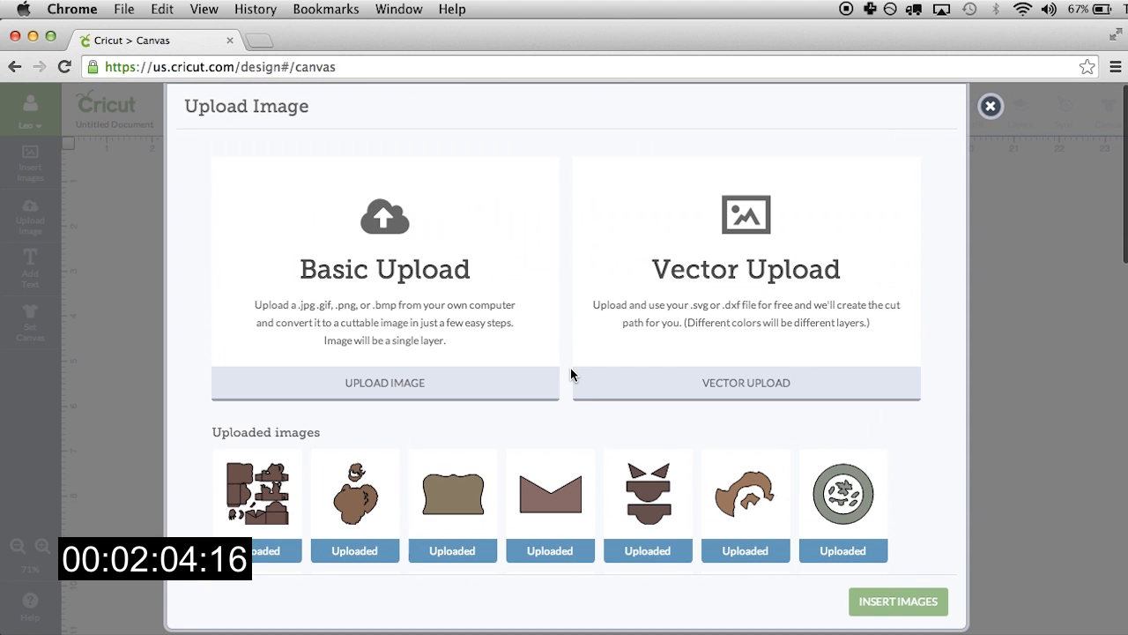
left_click(260, 489)
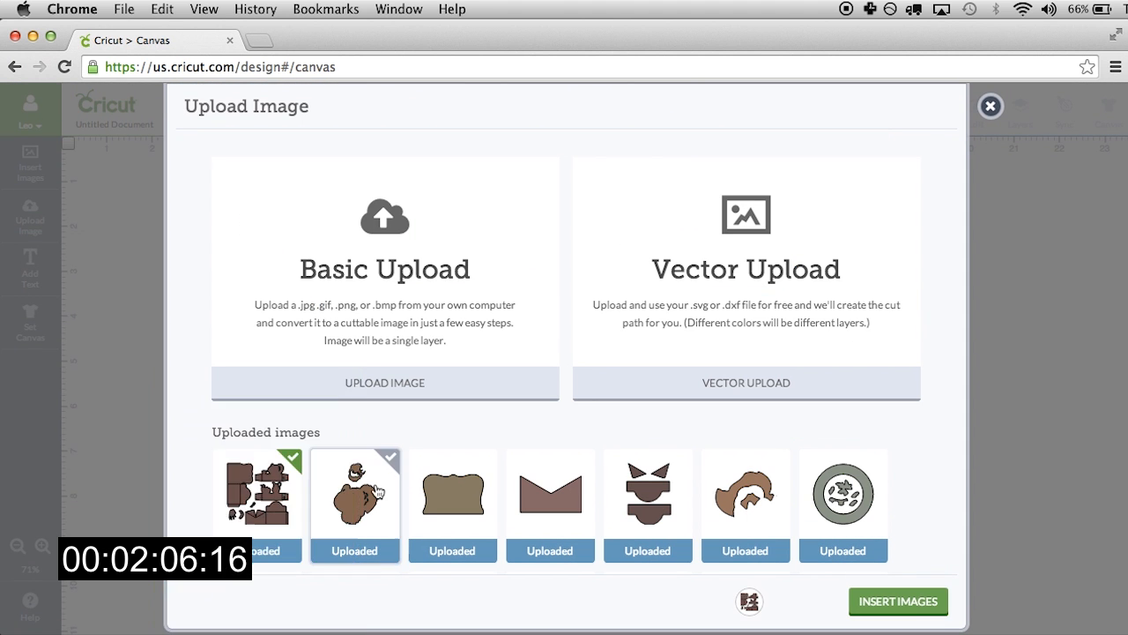
left_click(377, 492)
left_click(456, 487)
left_click(573, 503)
left_click(644, 494)
left_click(793, 502)
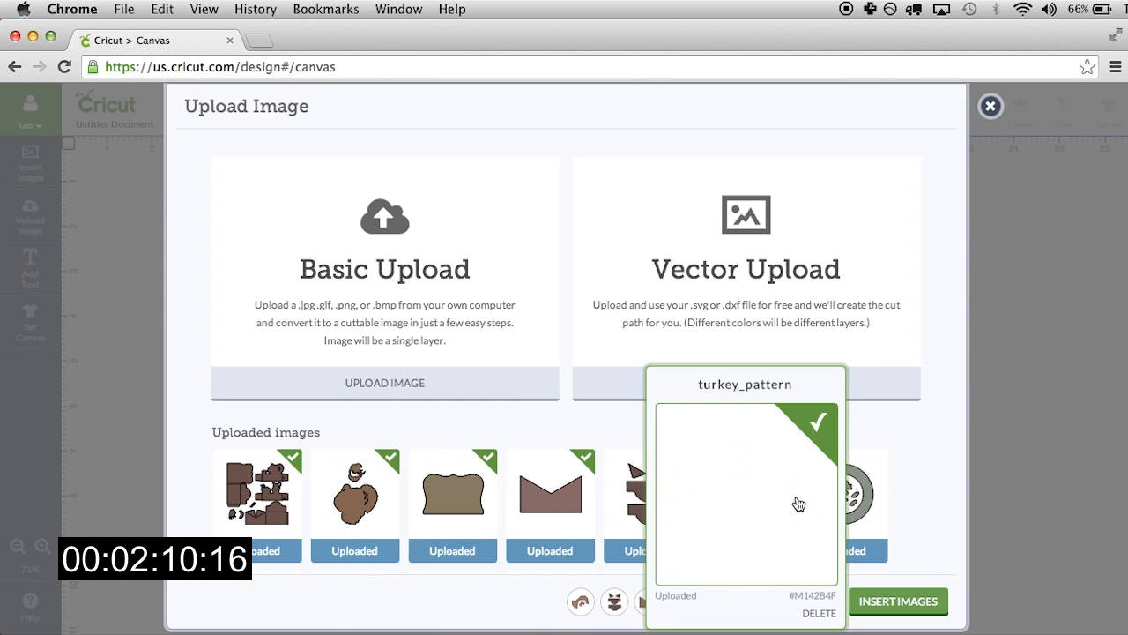
left_click(846, 498)
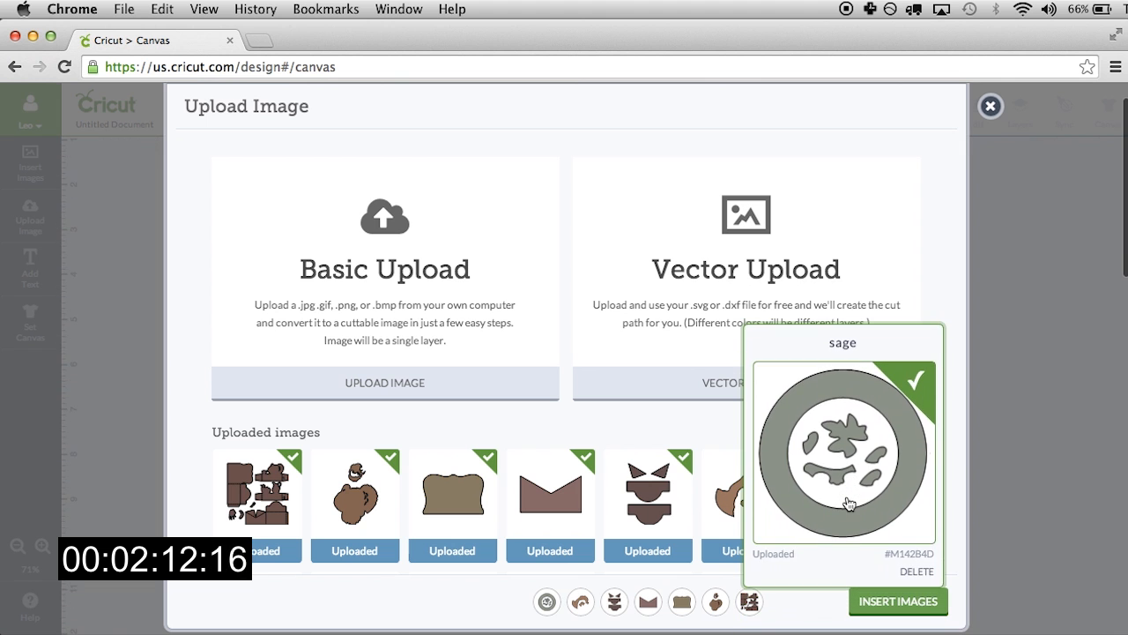
Step: Add the uploaded ivory, white, orange, red and envelope images to the selection and insert all selected images on the canvas
scroll(703, 493, "down", 10)
scroll(702, 492, "up", 9)
scroll(703, 493, "down", 3)
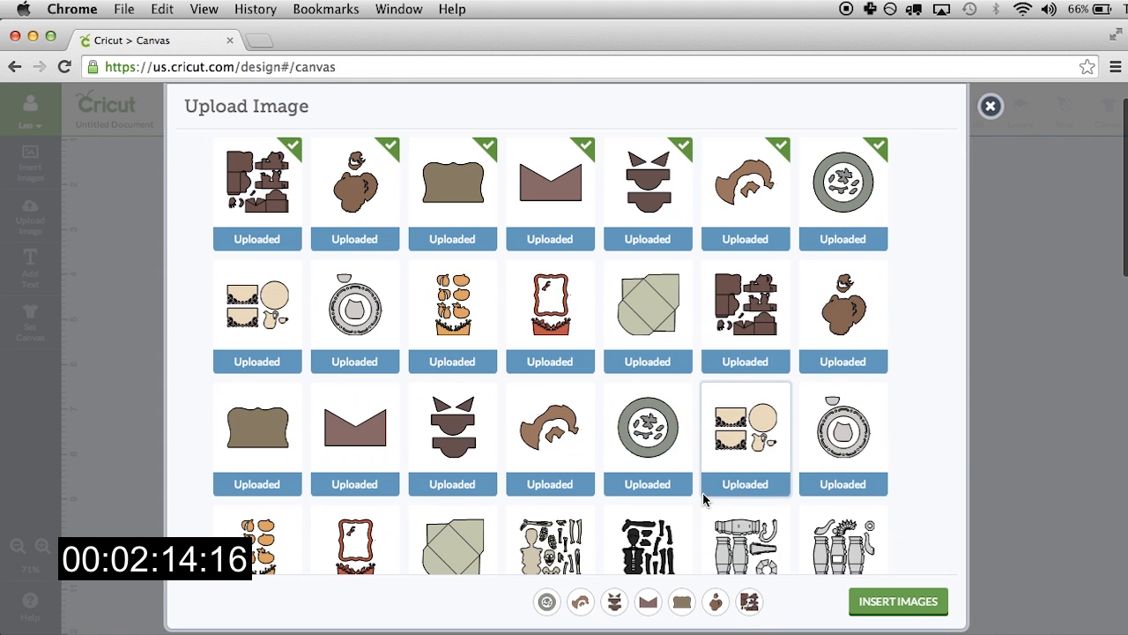
left_click(280, 318)
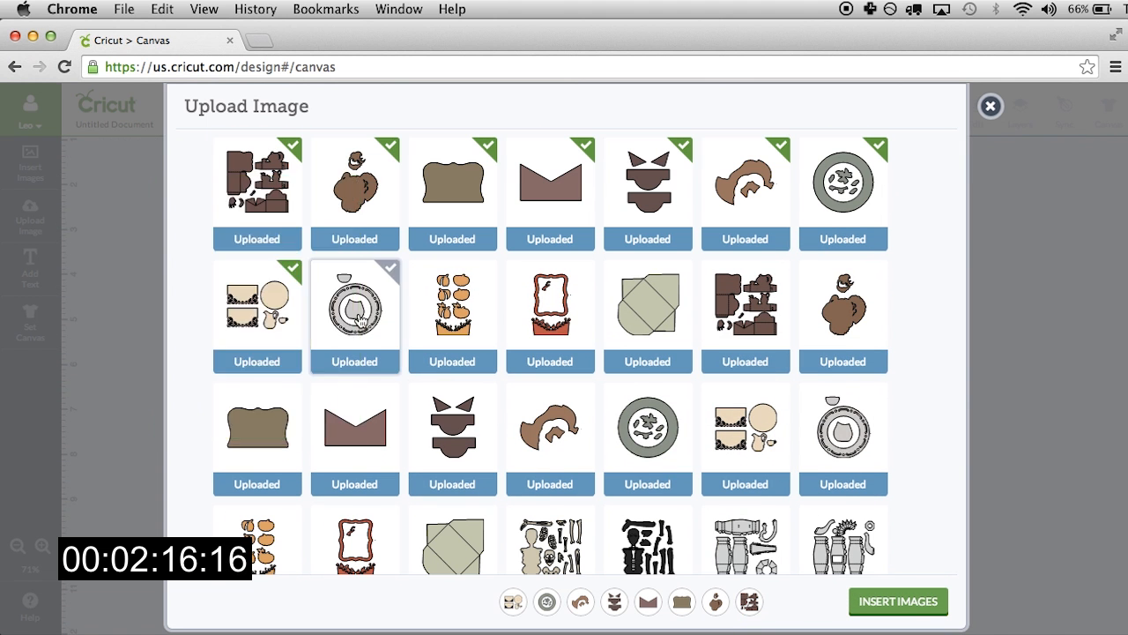
left_click(359, 319)
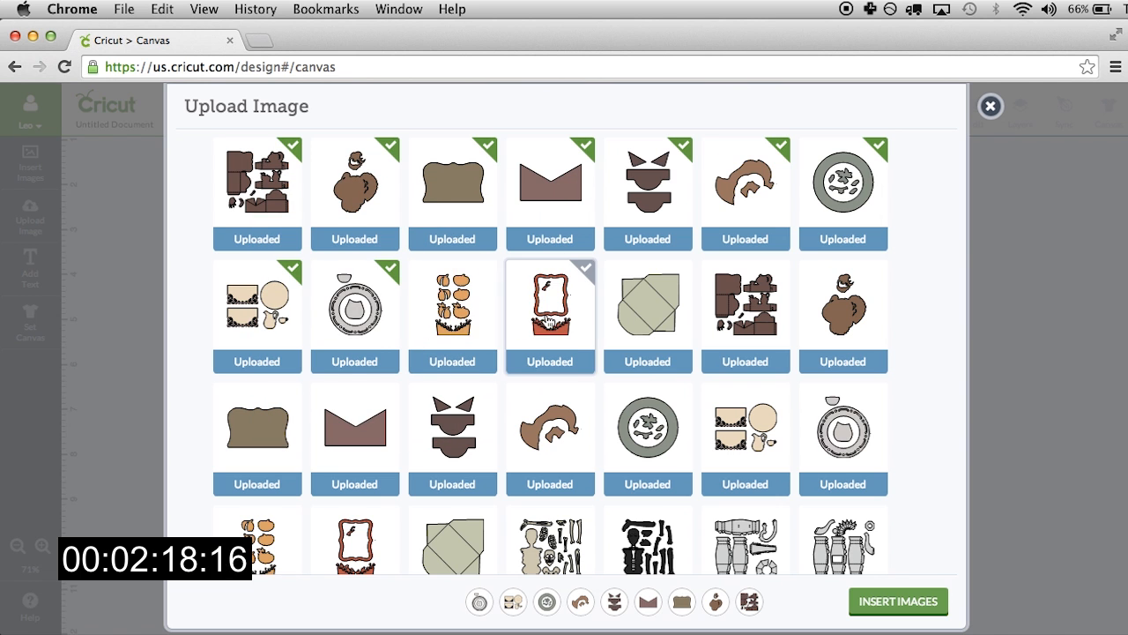
left_click(483, 295)
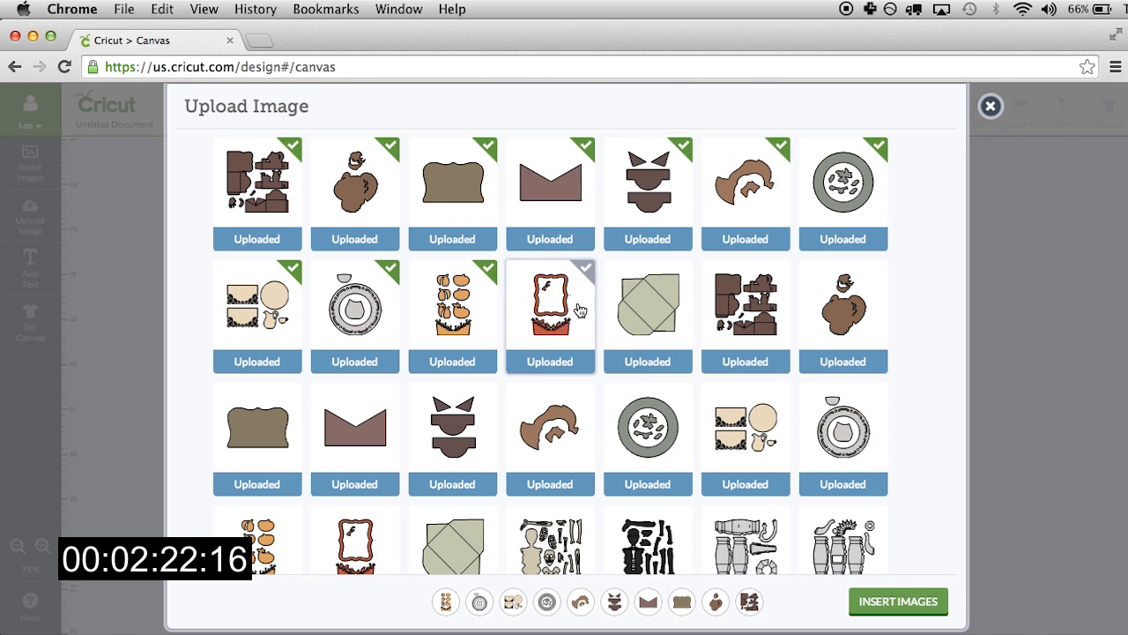
left_click(584, 297)
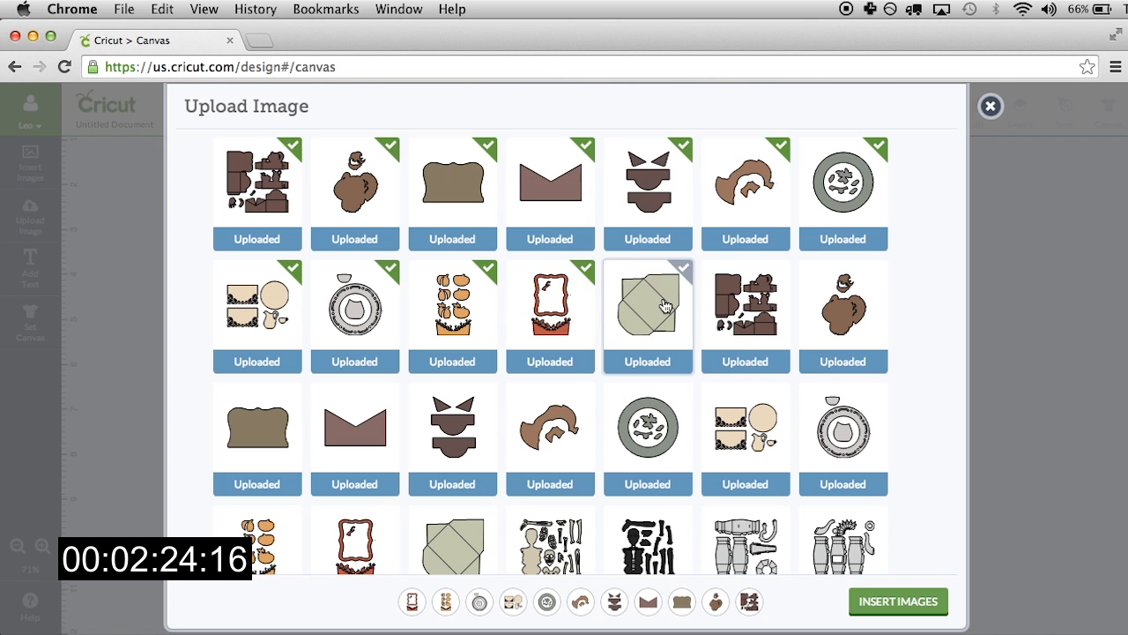
left_click(661, 305)
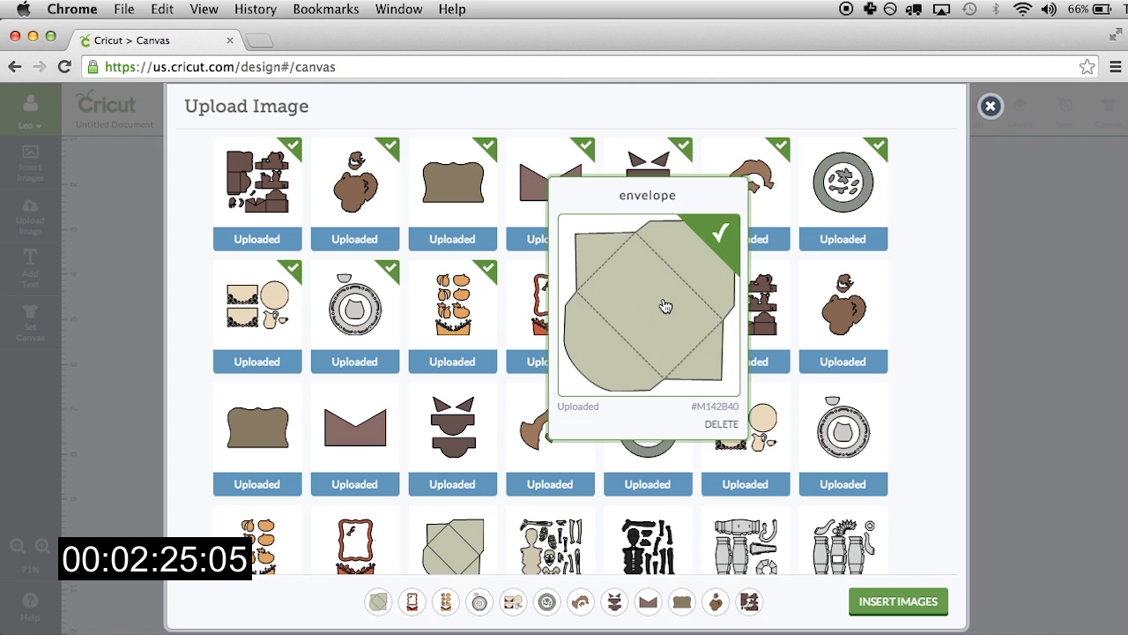
left_click(887, 602)
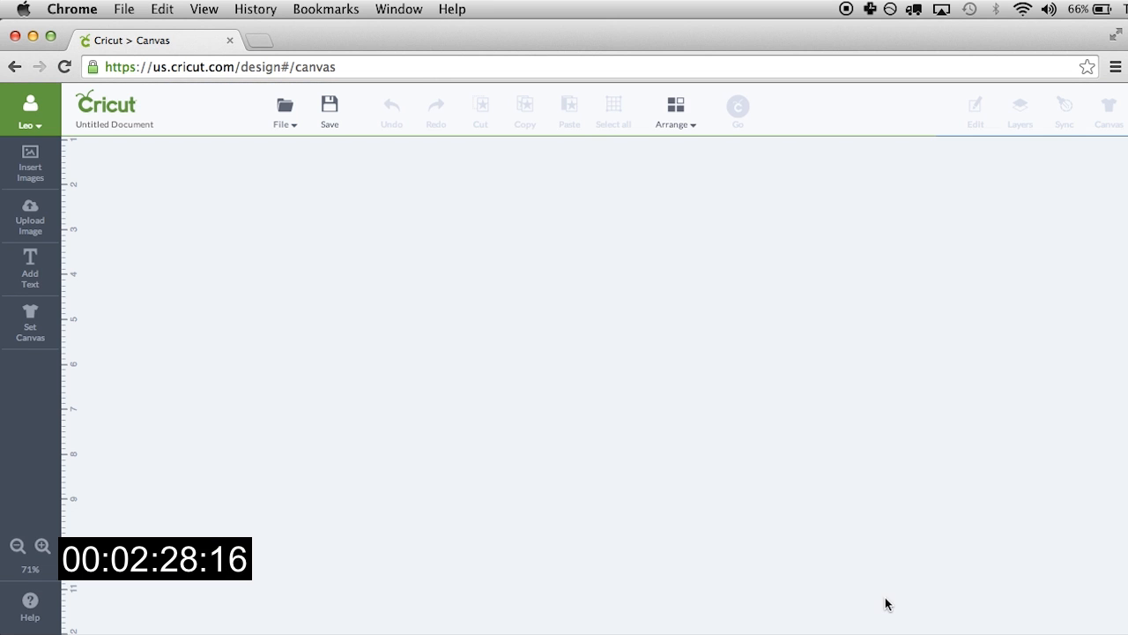
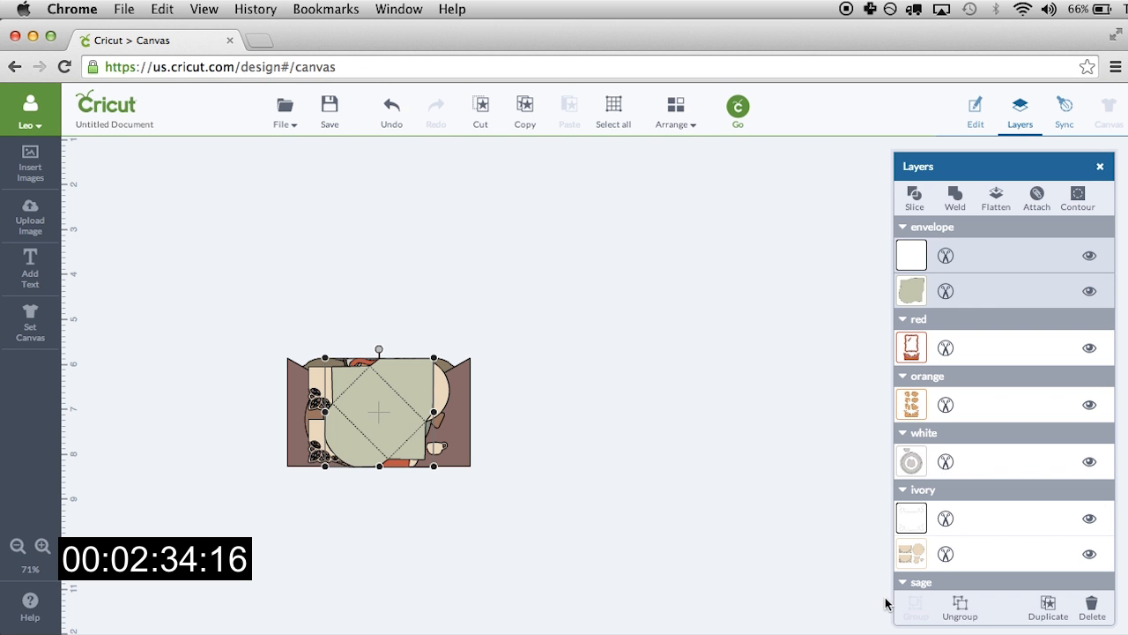
Step: Move the whole stack of inserted images to the canvas's upper-left area and separate the envelope from it
left_click_drag(241, 298, 634, 553)
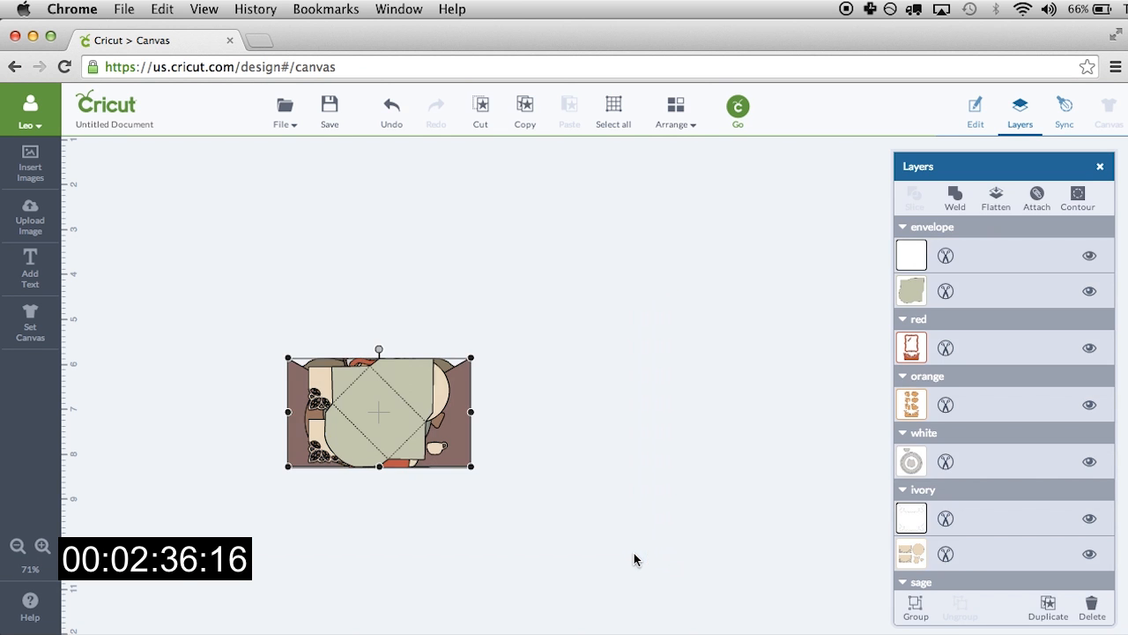
left_click_drag(395, 368, 322, 256)
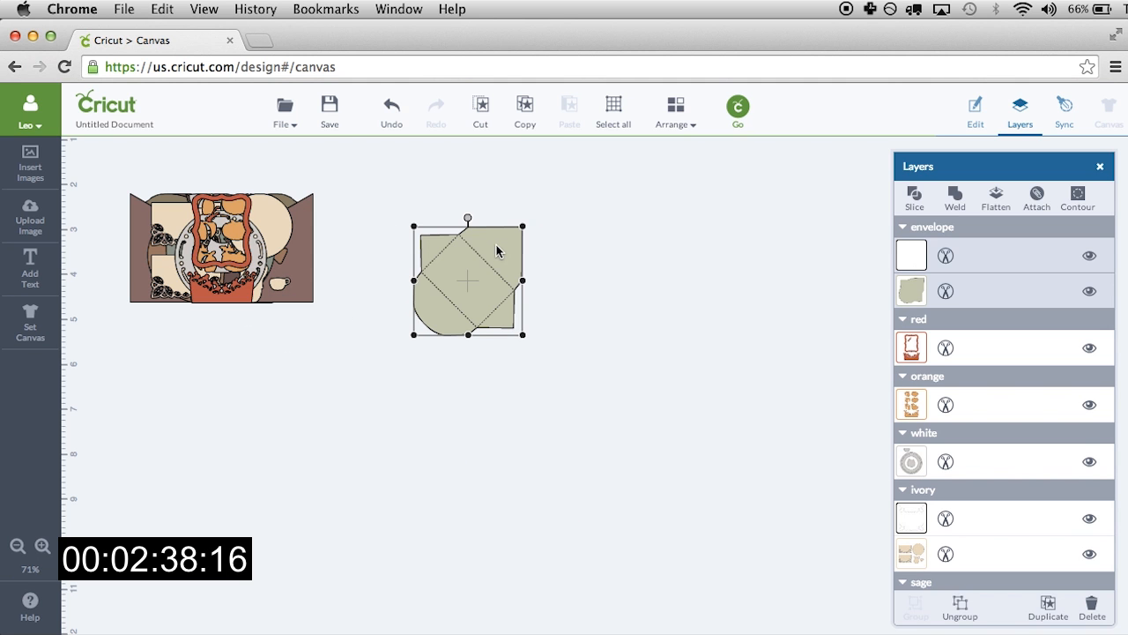
left_click_drag(490, 250, 434, 317)
Step: Open Autumn Box Cards Menu.pdf from Finder, examine the Thanksgiving card's piece widths on page 5, and return to the Cricut canvas
key("super+Tab")
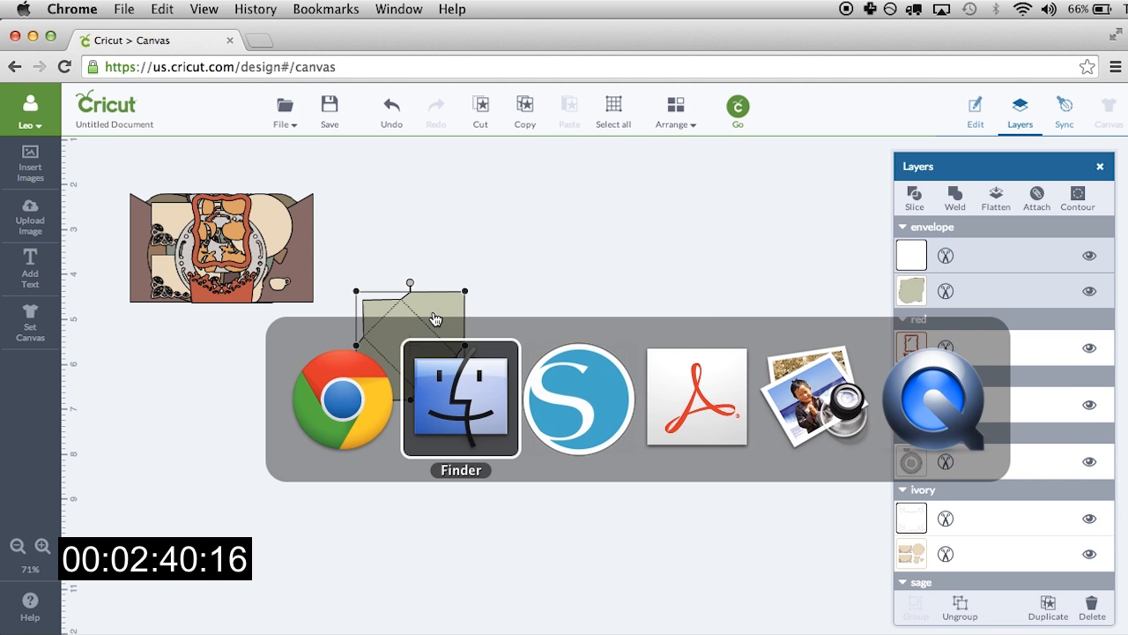
left_click(33, 37)
left_click(625, 278)
double_click(625, 279)
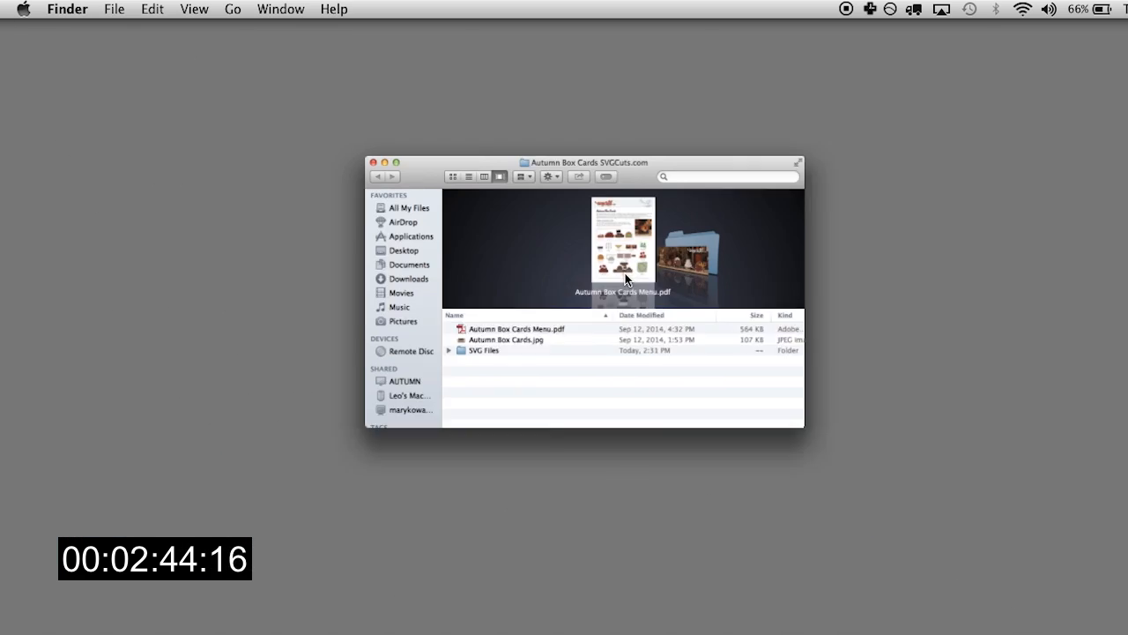
double_click(430, 361)
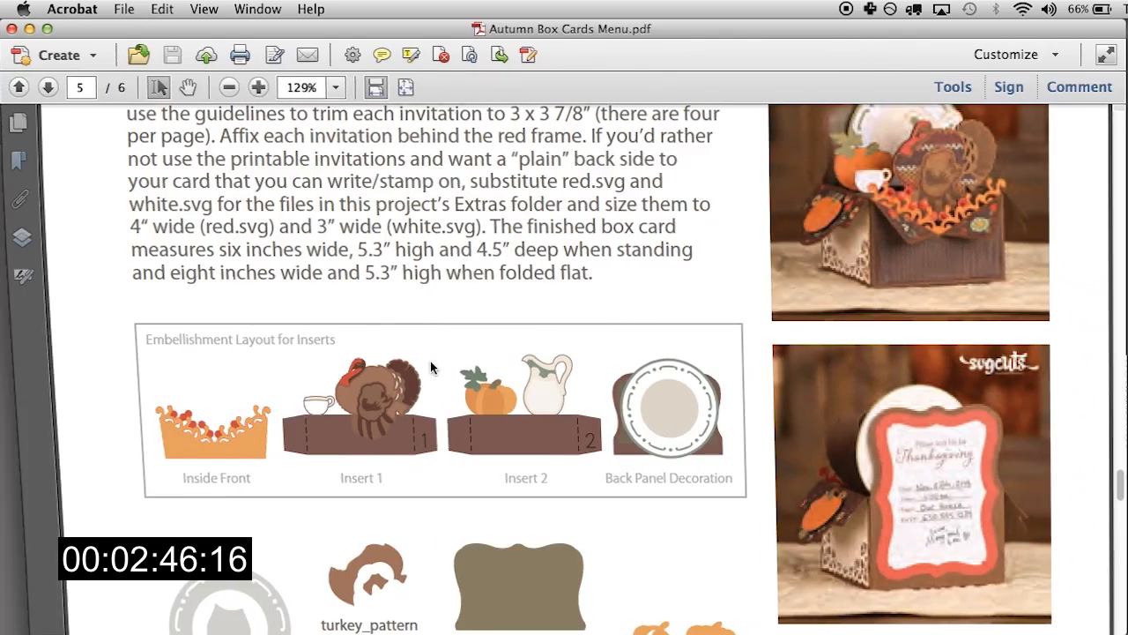
scroll(834, 444, "down", 10)
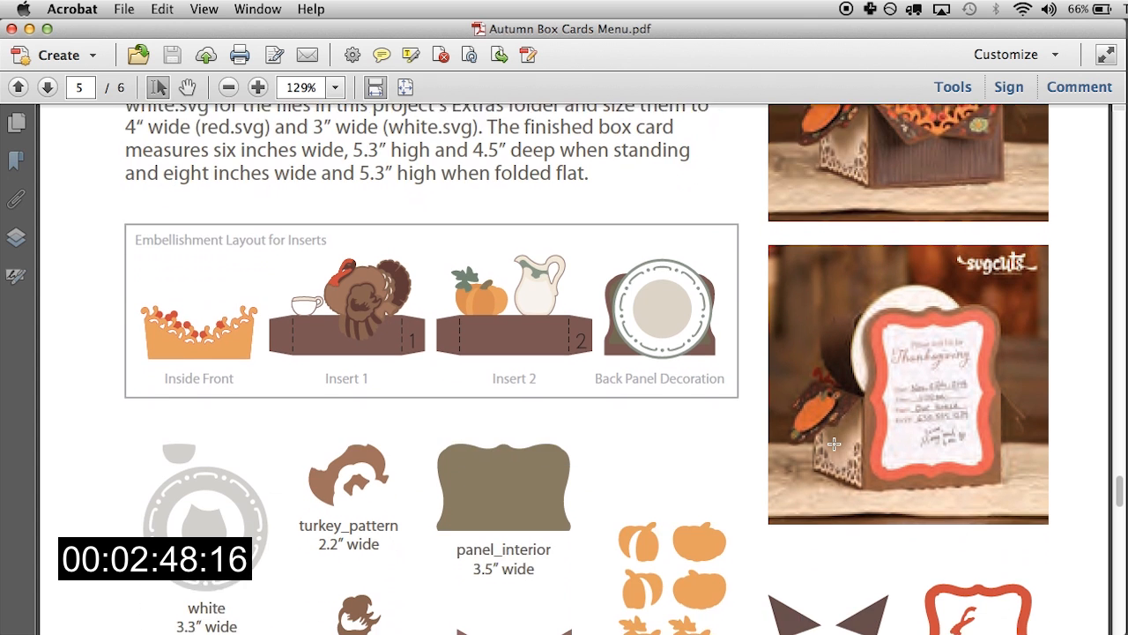
scroll(829, 444, "down", 3)
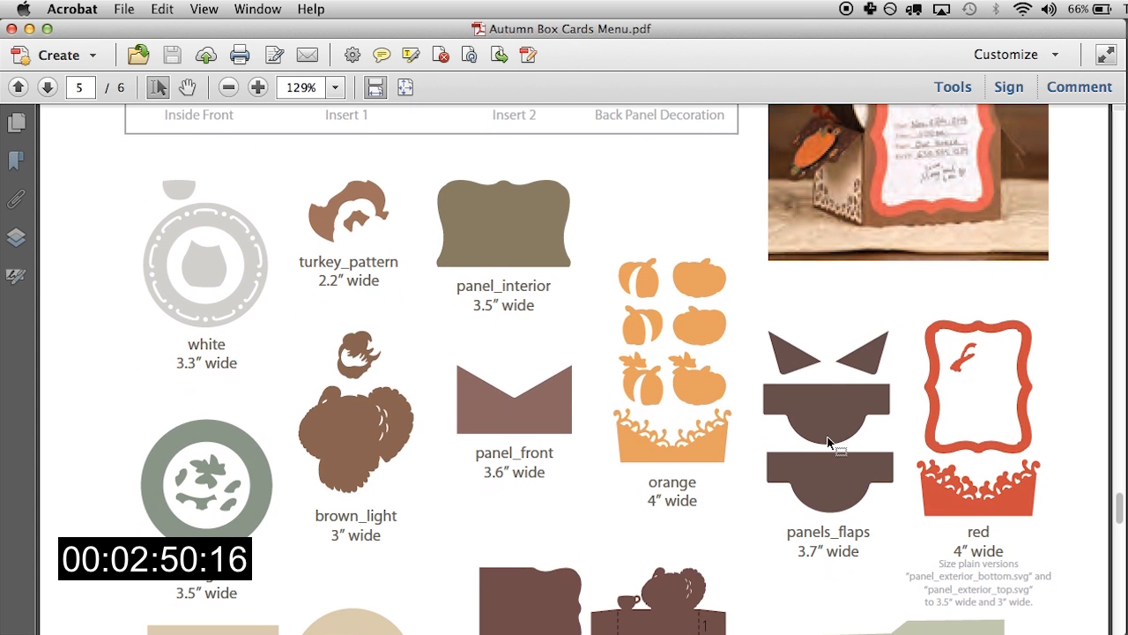
key("super+Tab")
key("super+Tab")
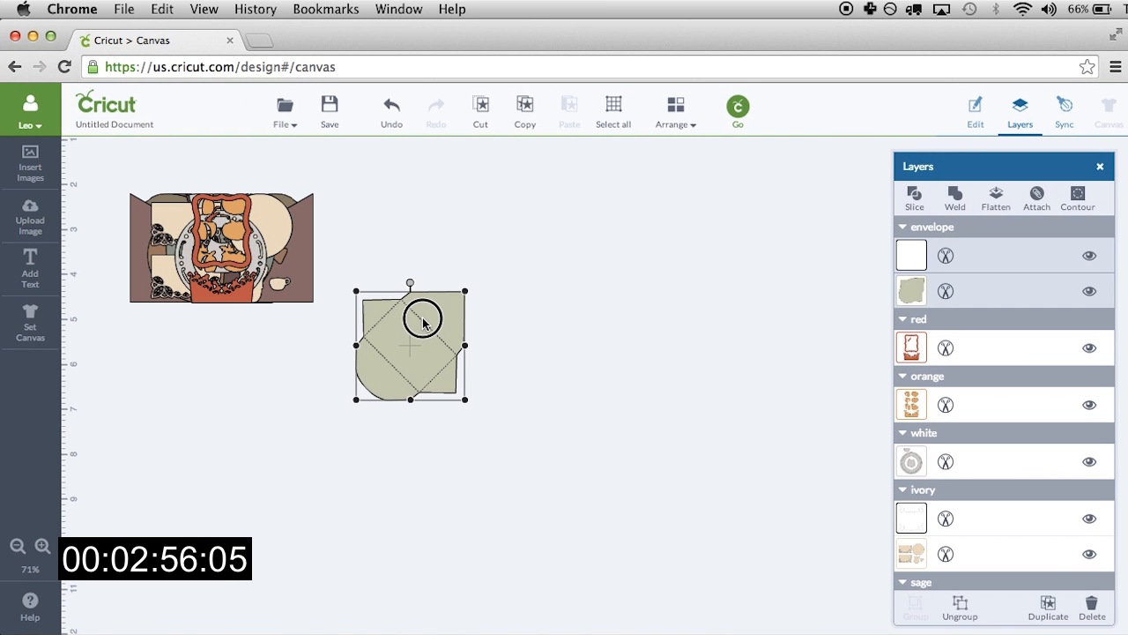
Step: Move the envelope level with the image stack and look up its recommended width in the Autumn Box Cards Menu PDF
left_click_drag(420, 320, 439, 249)
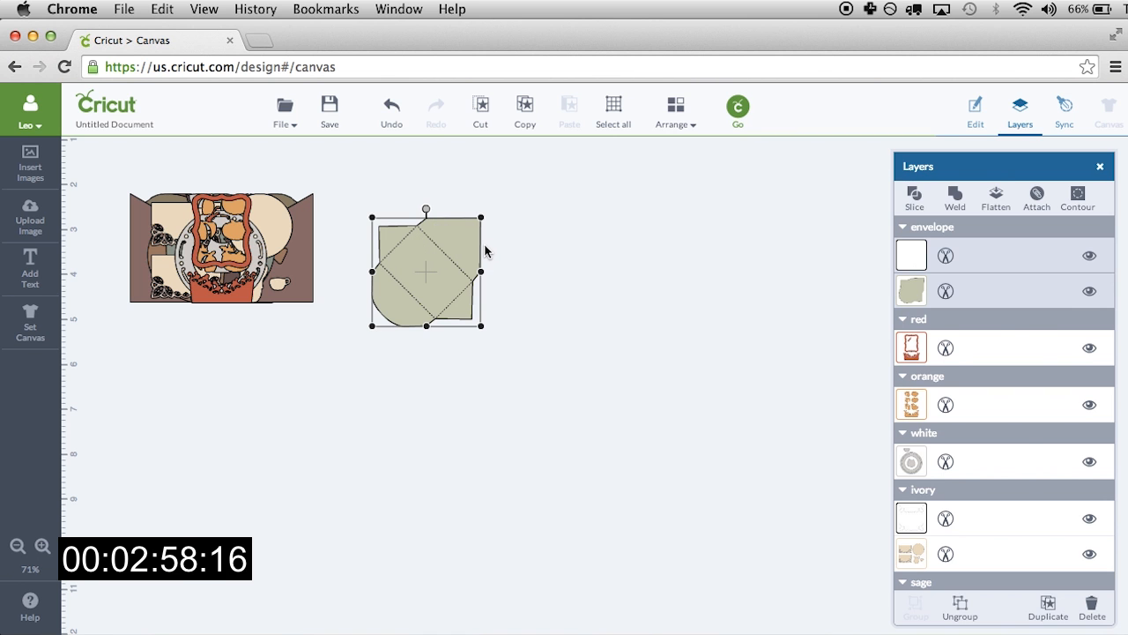
key("super+Tab")
scroll(479, 382, "down", 5)
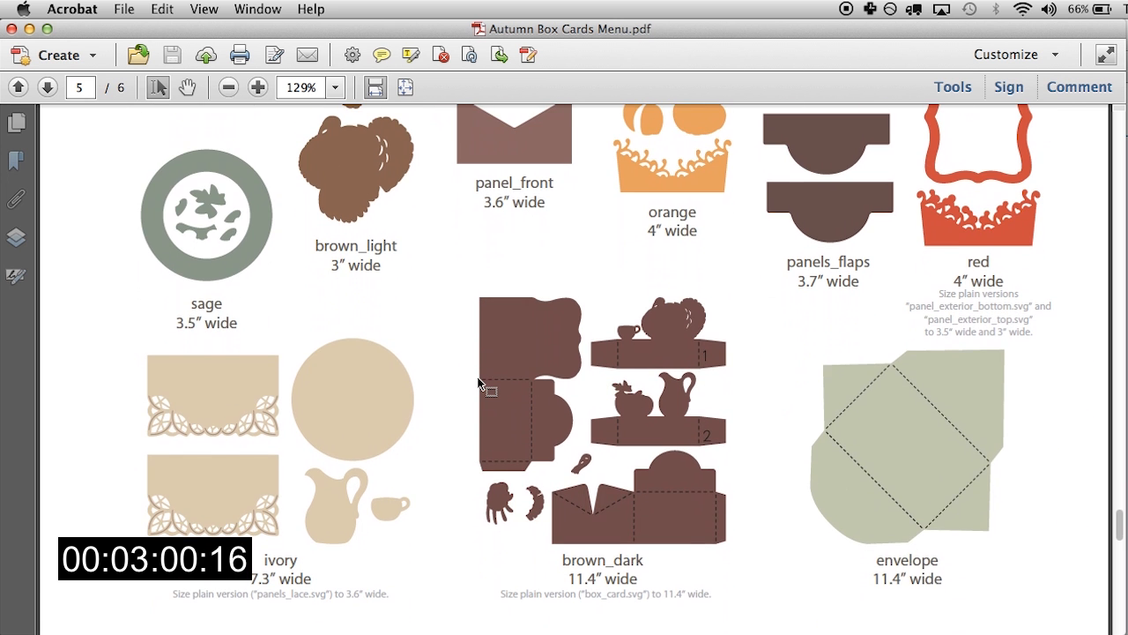
key("super+Tab")
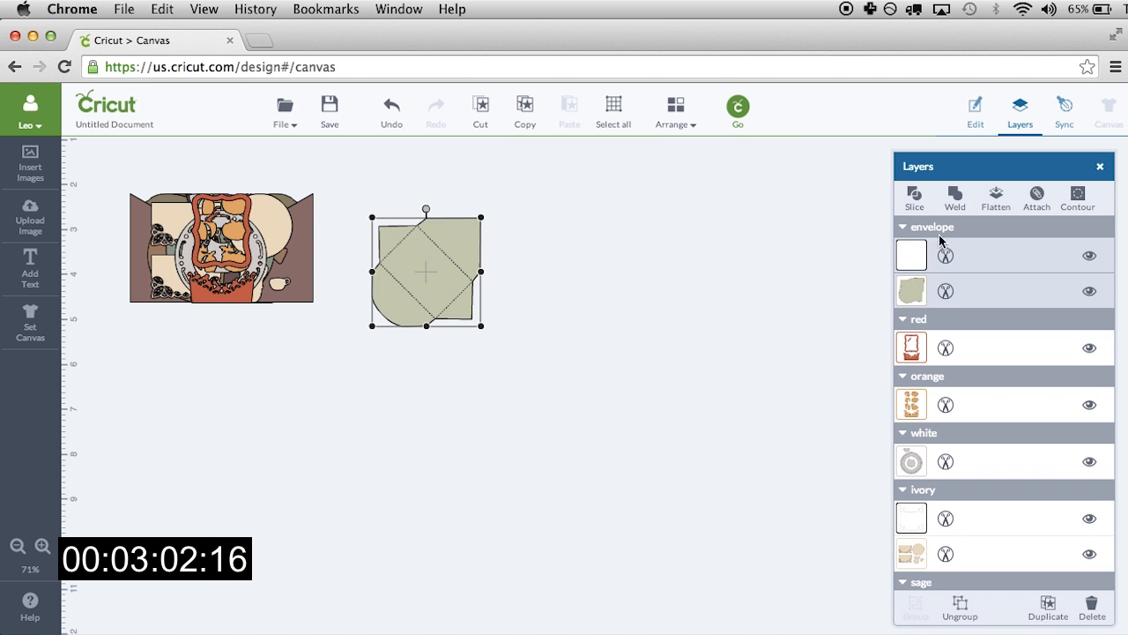
Step: Show the envelope's size settings beside the layer list and set its width to 11.4 in
left_click(976, 110)
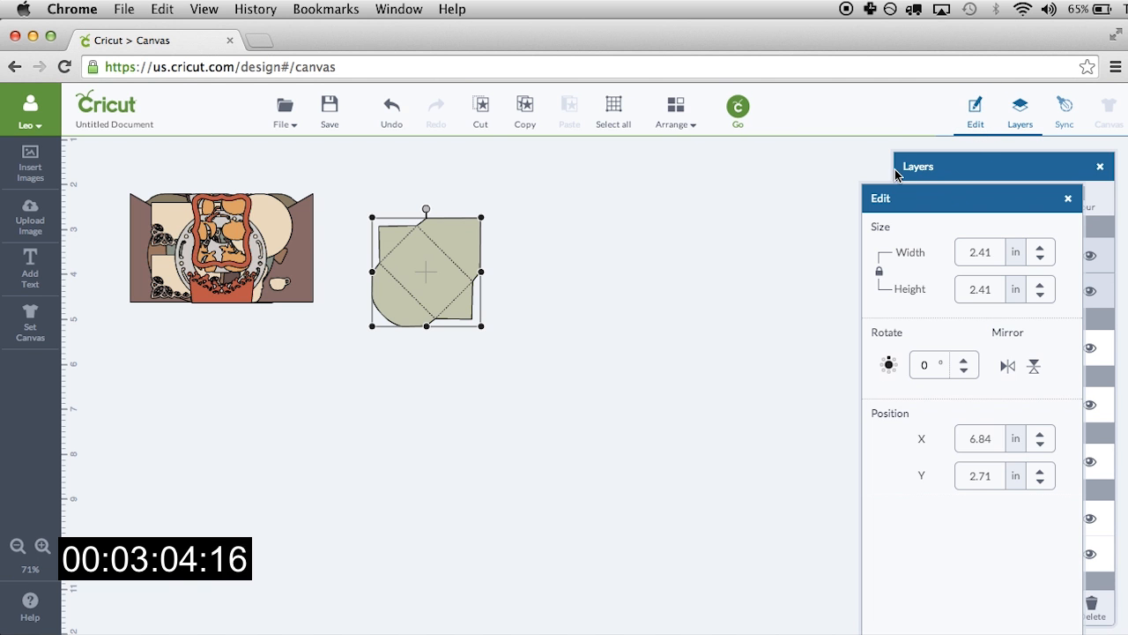
left_click_drag(940, 196, 644, 159)
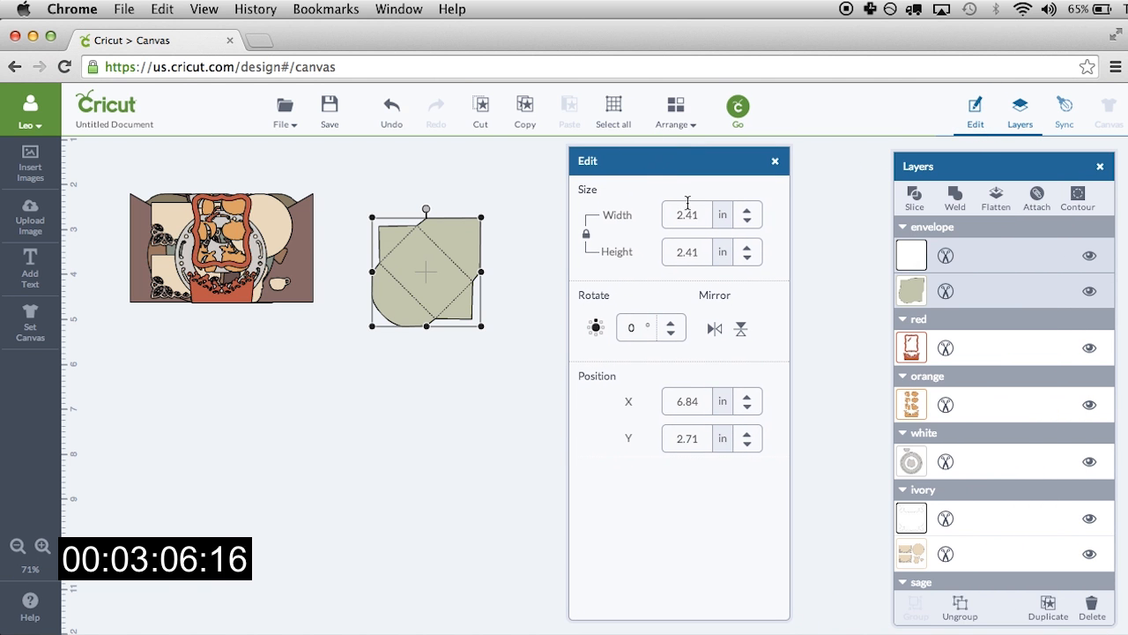
left_click(587, 238)
left_click_drag(704, 217, 647, 216)
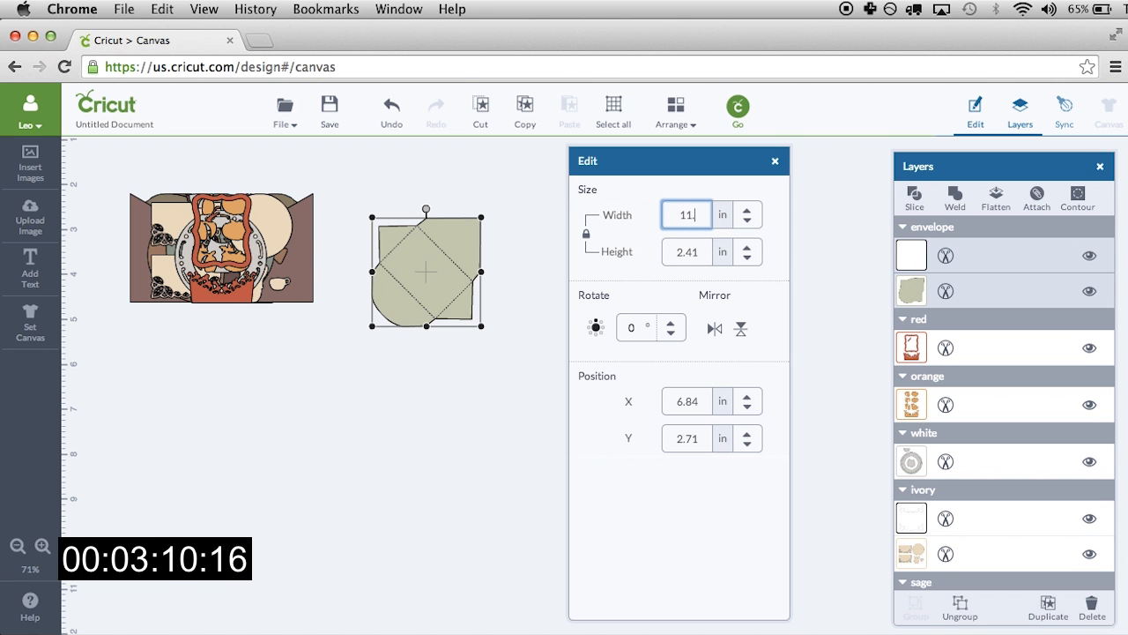
key("Return")
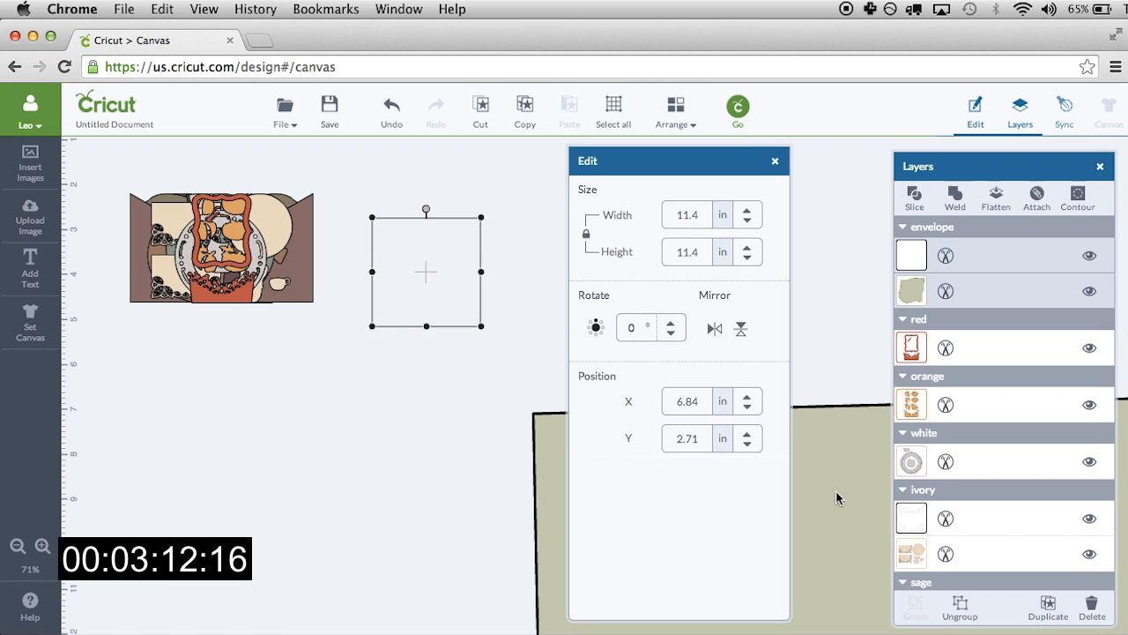
Step: Deselect and reselect the envelope, and move the oversized shape to about X 3.09 in, Y 0 in
left_click(356, 442)
left_click(440, 362)
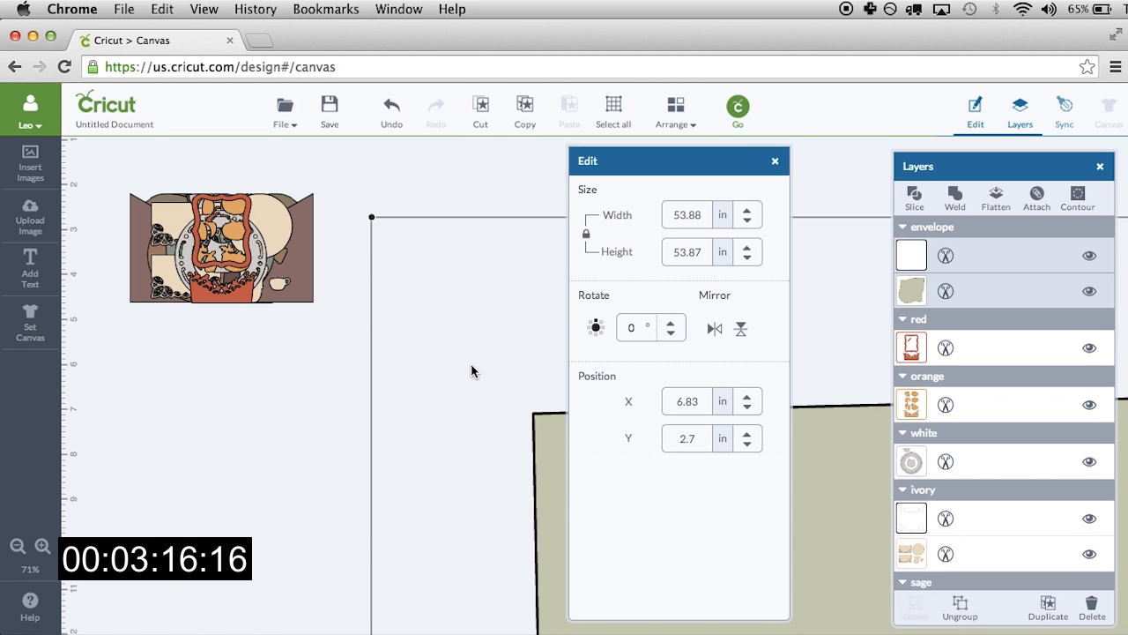
left_click_drag(472, 371, 303, 247)
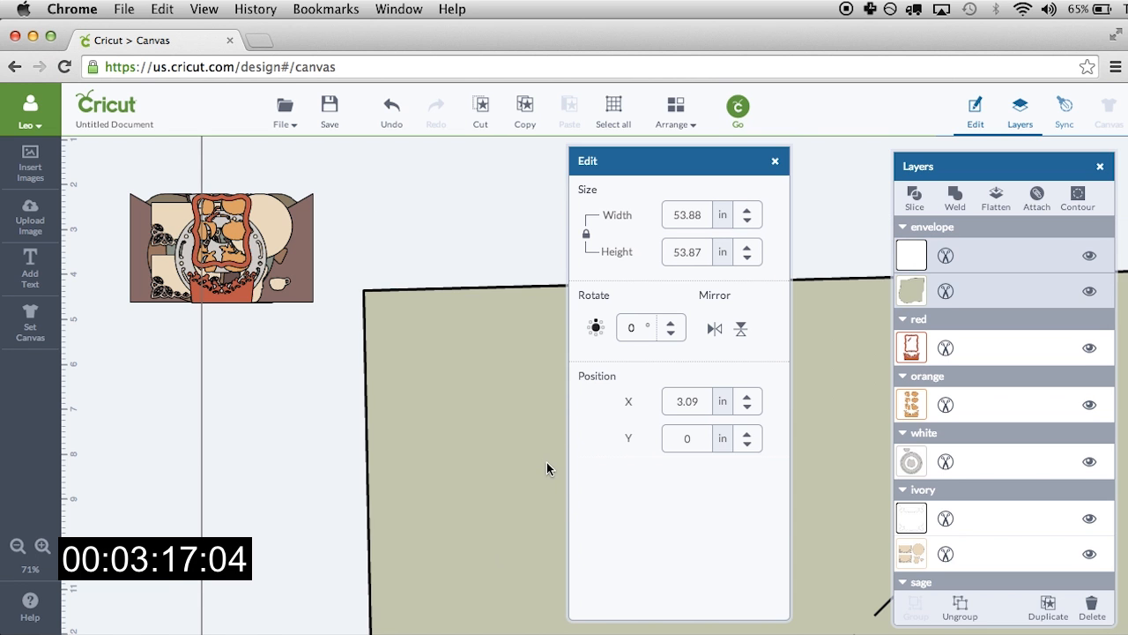
left_click(163, 392)
left_click(508, 380)
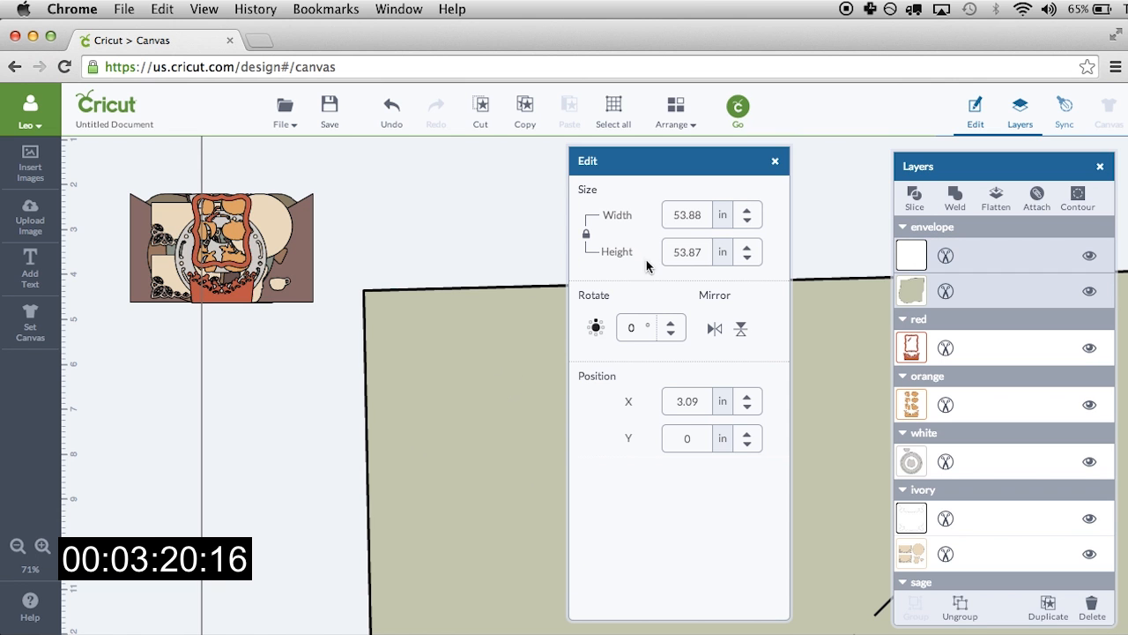
Step: Enter 11.4 in as the envelope's width again, then deselect and reselect the shape to refresh its outline
left_click_drag(705, 215, 609, 202)
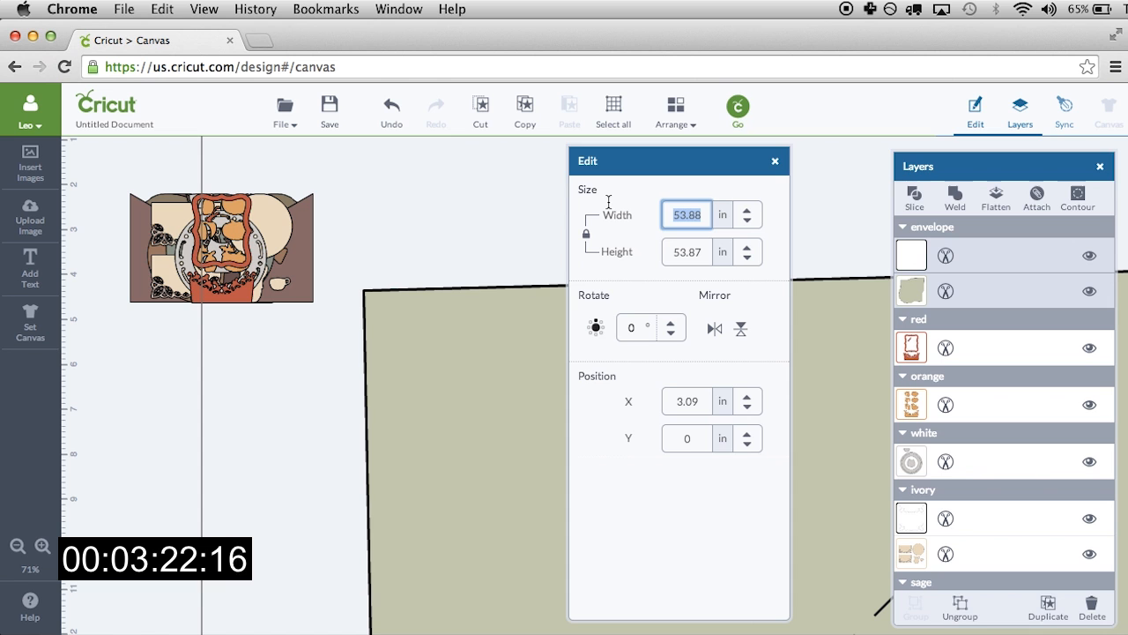
type("11.4")
key("Return")
left_click(132, 411)
left_click(412, 369)
Step: Attach the envelope's two layers and move it clear of the image stack to about X 12.45 in, Y 0.99 in
left_click_drag(393, 295, 473, 330)
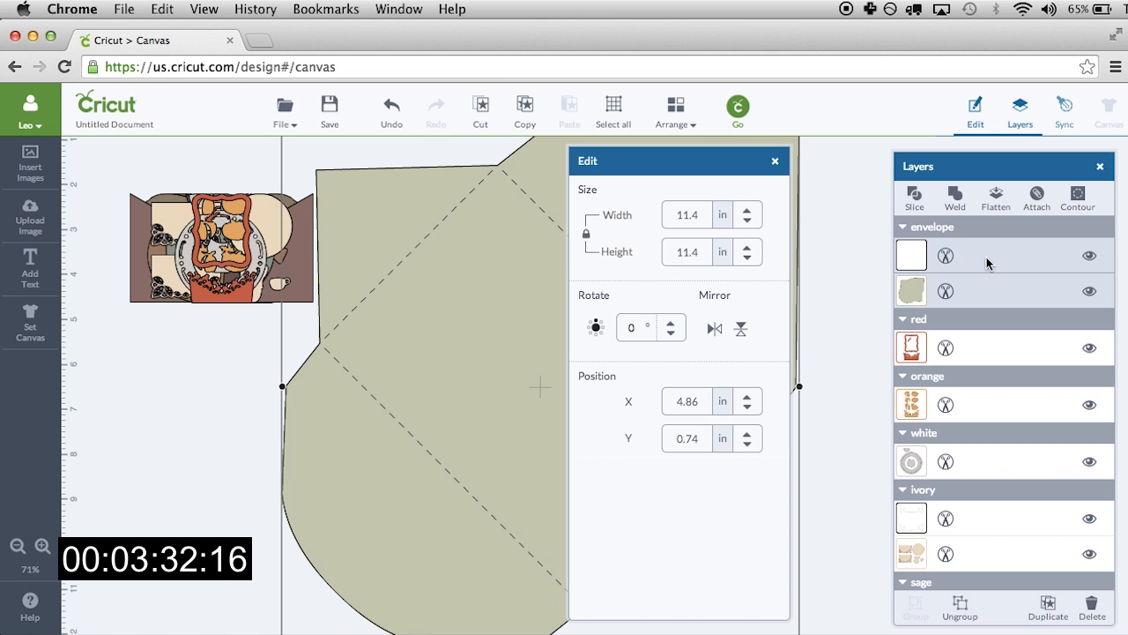
left_click(1036, 199)
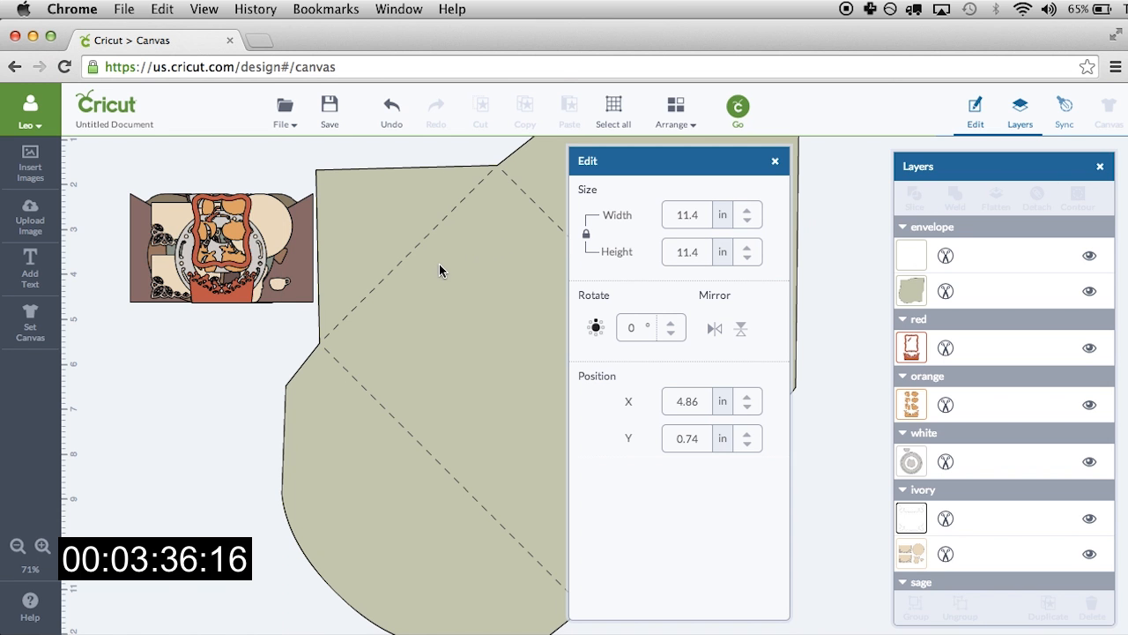
left_click_drag(445, 283, 786, 297)
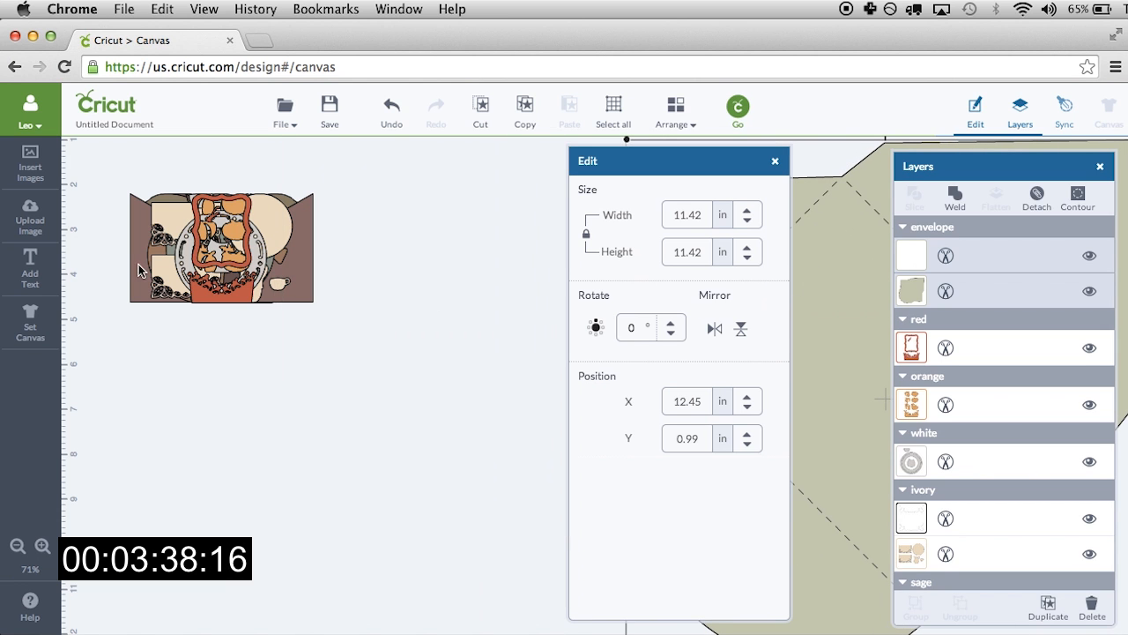
Step: Move the red frame image out of the stack to about X 7.08 in, Y 3.69 in, and set its width to the PDF's 4 in
left_click_drag(219, 292, 416, 366)
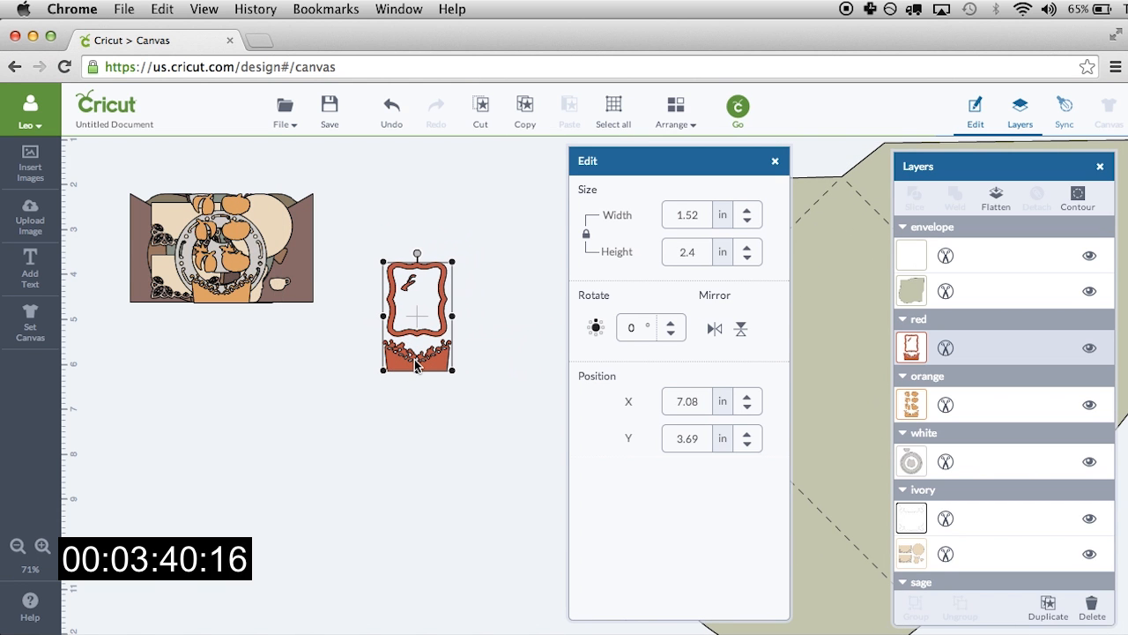
key("super+Tab")
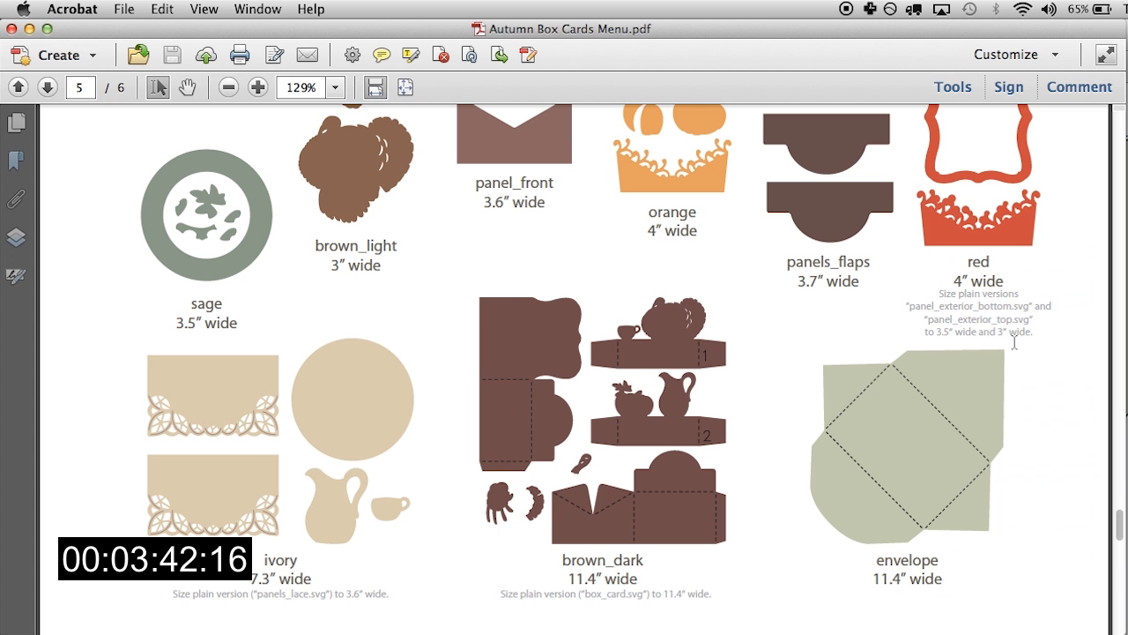
key("super+Tab")
left_click(705, 215)
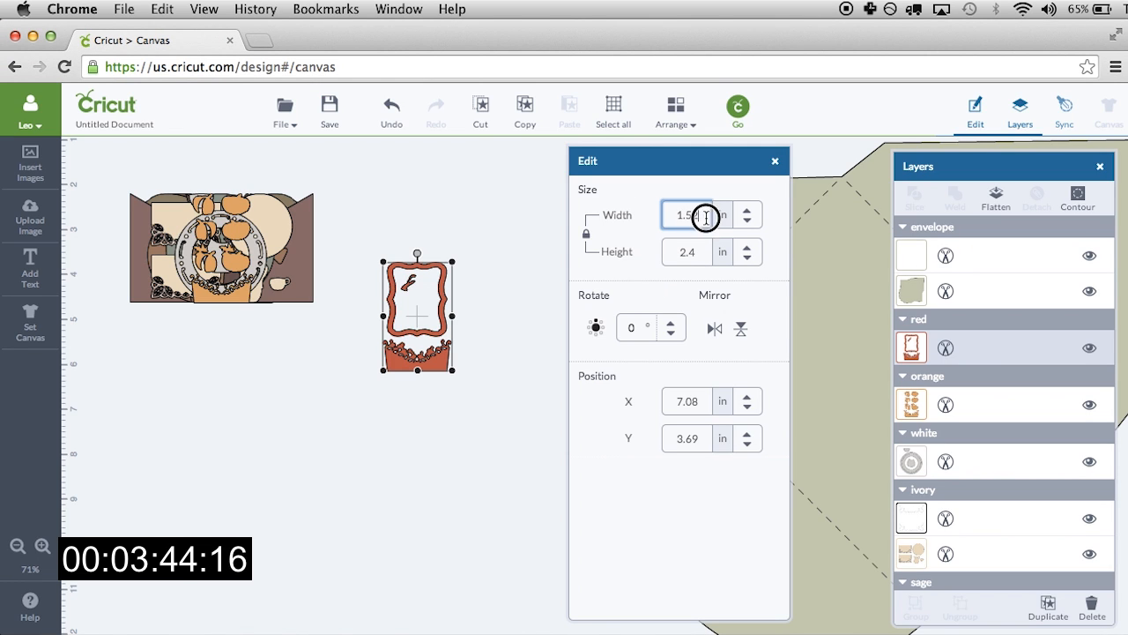
type("4")
key("Return")
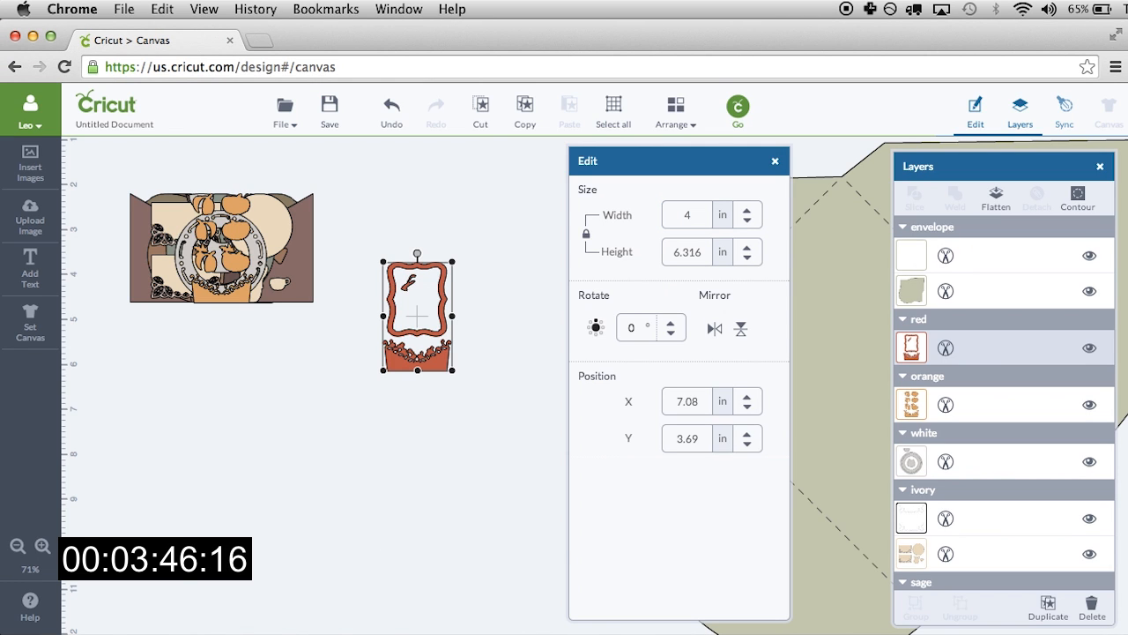
left_click(398, 189)
left_click(411, 302)
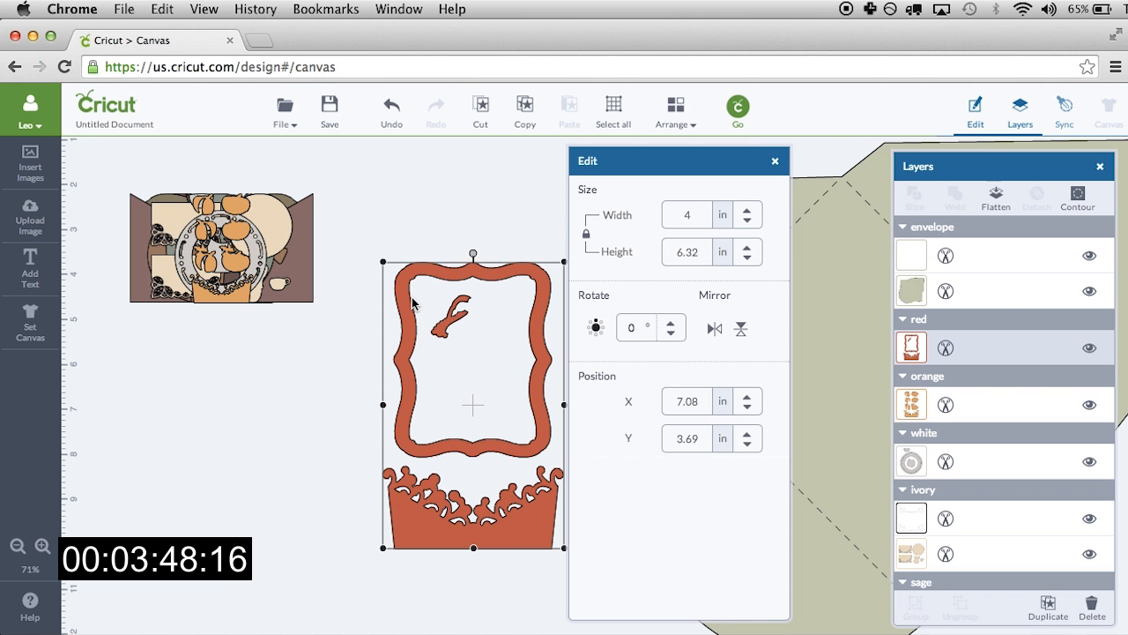
Step: Place the red frame over the envelope, move the orange pumpkin image to about X 6.9 in, Y 4.39 in, and set its width to the PDF's 4 in
left_click_drag(401, 315, 814, 255)
left_click_drag(203, 295, 401, 403)
key("super+Tab")
key("super+Tab")
left_click(698, 215)
type("4")
key("Return")
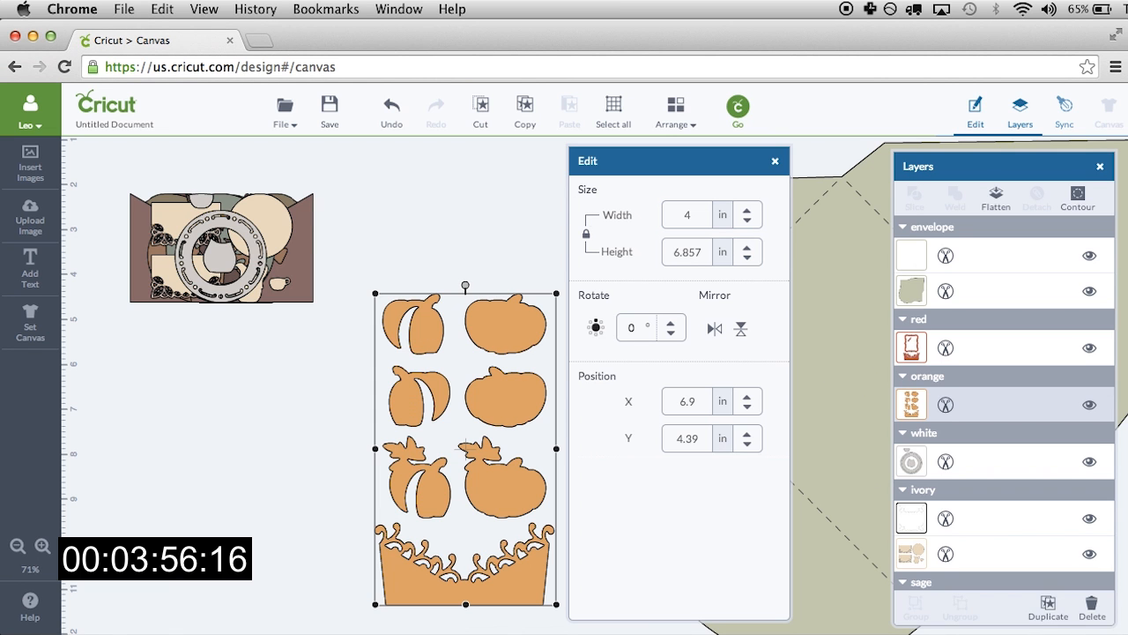
Step: Deselect and reselect the orange pumpkin image, and move it over the envelope to about X 15.65 in, Y 3.06 in
left_click(472, 206)
left_click(441, 330)
left_click(432, 348)
left_click_drag(433, 348, 832, 285)
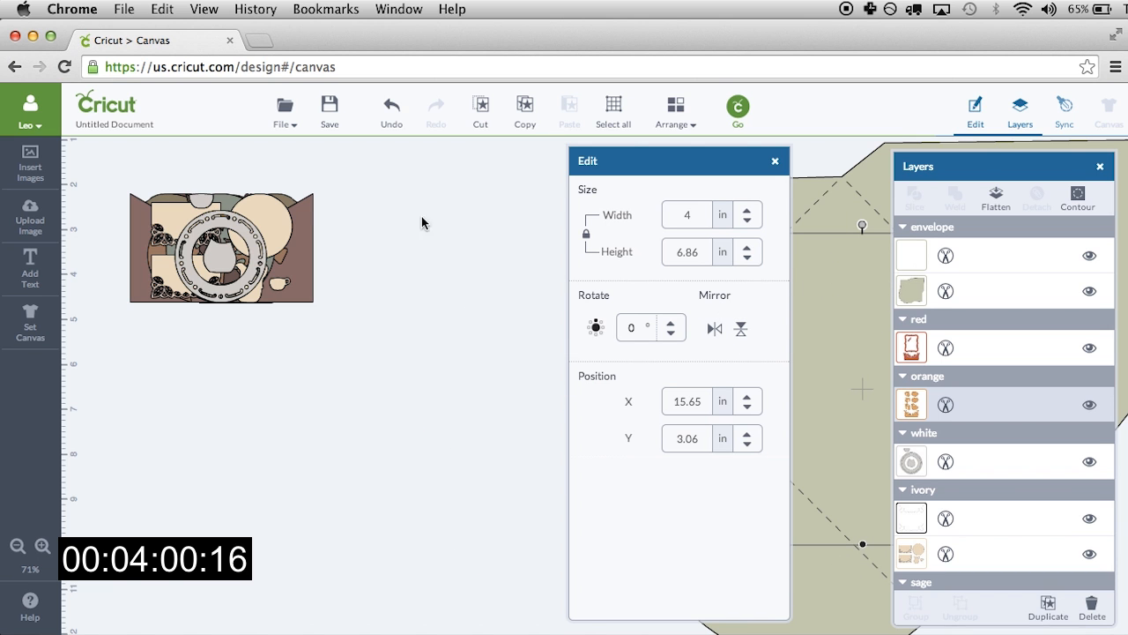
Step: Move the white plate image out of the stack to about X 7.32 in, Y 5.06 in, and set its width to the PDF's 3.3 in
left_click(269, 246)
left_click_drag(269, 247, 487, 376)
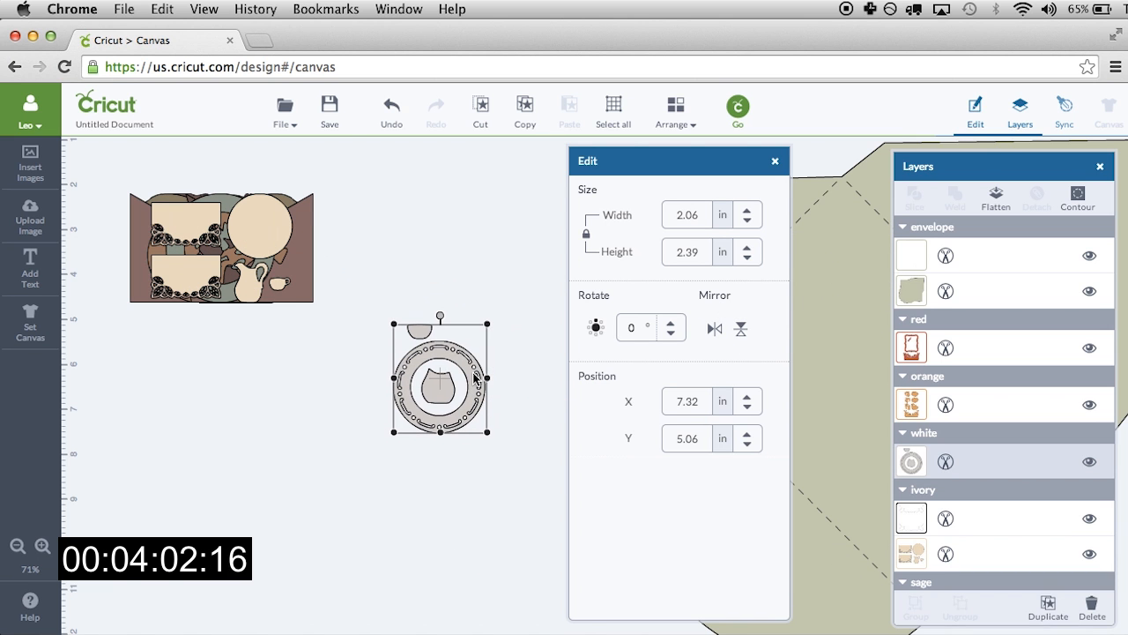
key("super+Tab")
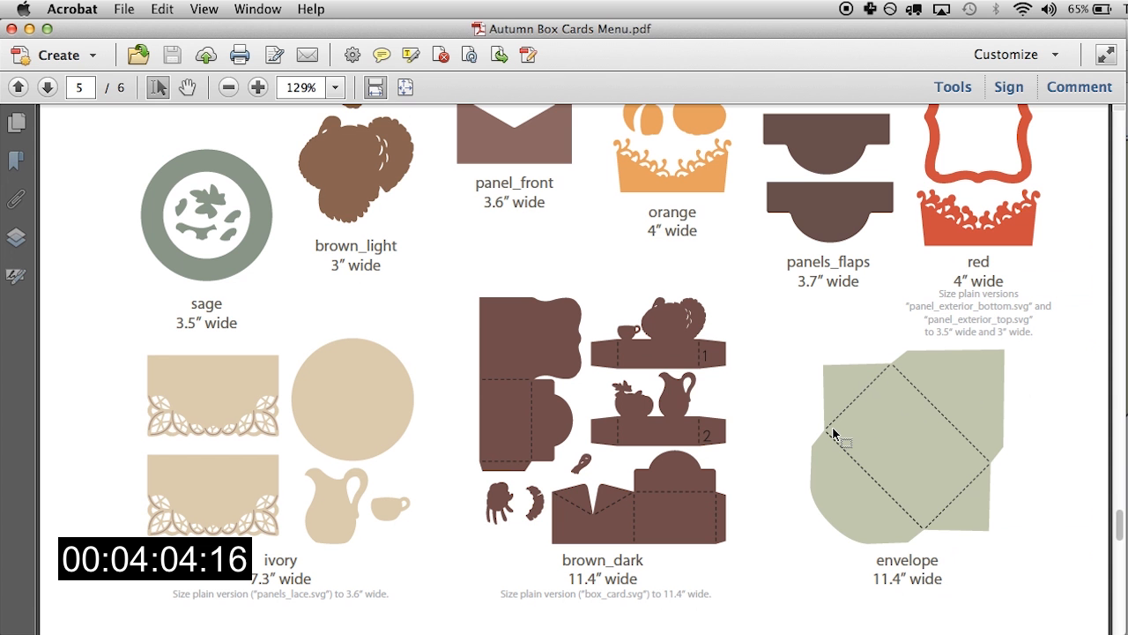
scroll(833, 431, "up", 5)
key("super+Tab")
double_click(686, 215)
type("3.3")
key("Return")
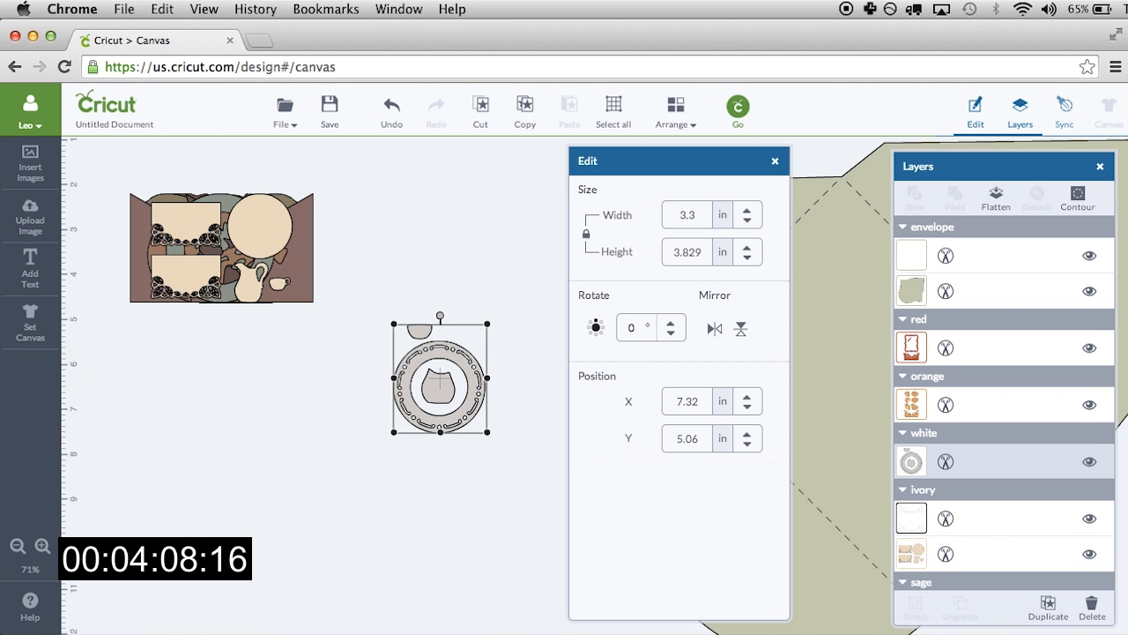
Step: Refresh the white plate image's outline, move it over the envelope, and clear the selection
left_click(452, 296)
left_click_drag(428, 329, 816, 307)
left_click(399, 254)
left_click(399, 256)
Step: Move the ivory lace image out of the stack to about X 6.75 in, Y 6.15 in, and set its width to the PDF's 7.3 in
left_click_drag(258, 237, 478, 421)
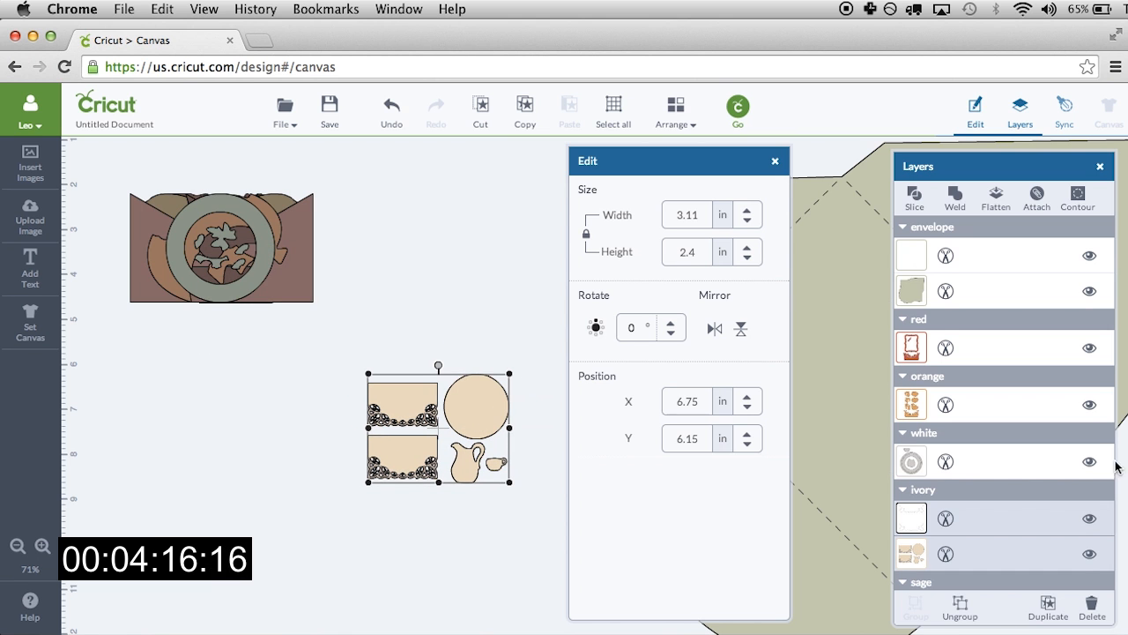
scroll(1022, 472, "down", 5)
scroll(1017, 472, "up", 2)
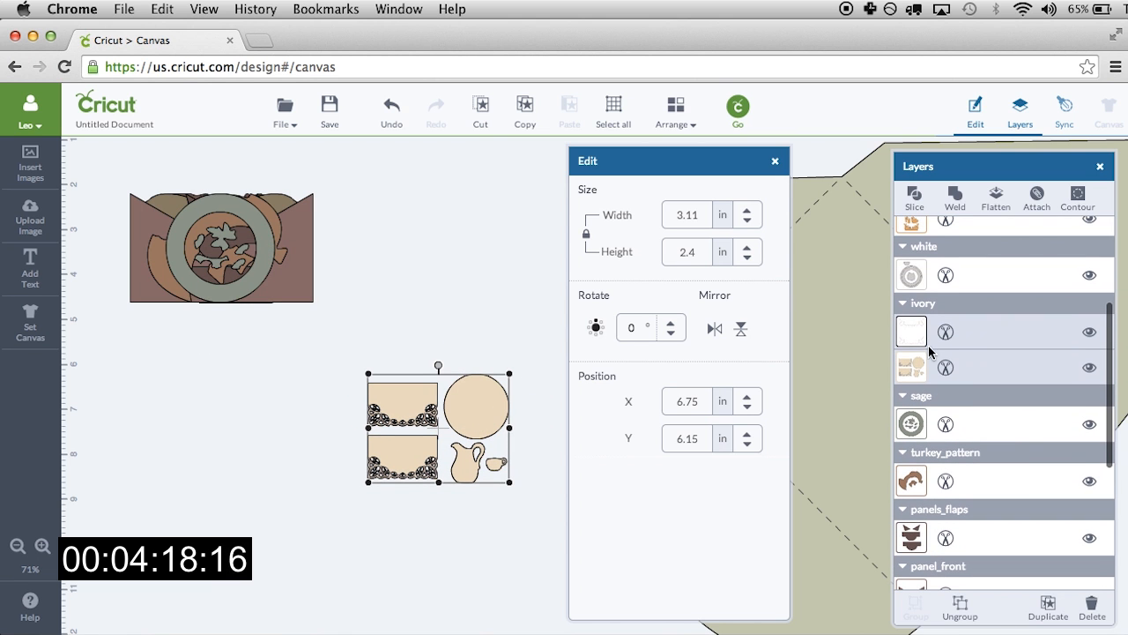
key("super+Tab")
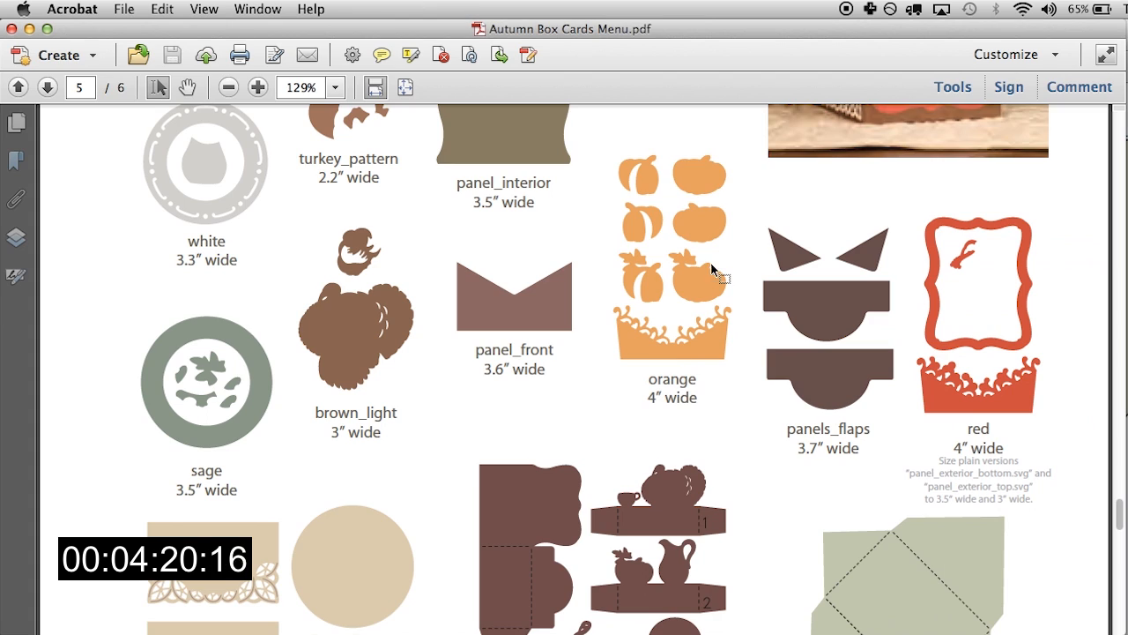
scroll(677, 337, "down", 5)
key("super+Tab")
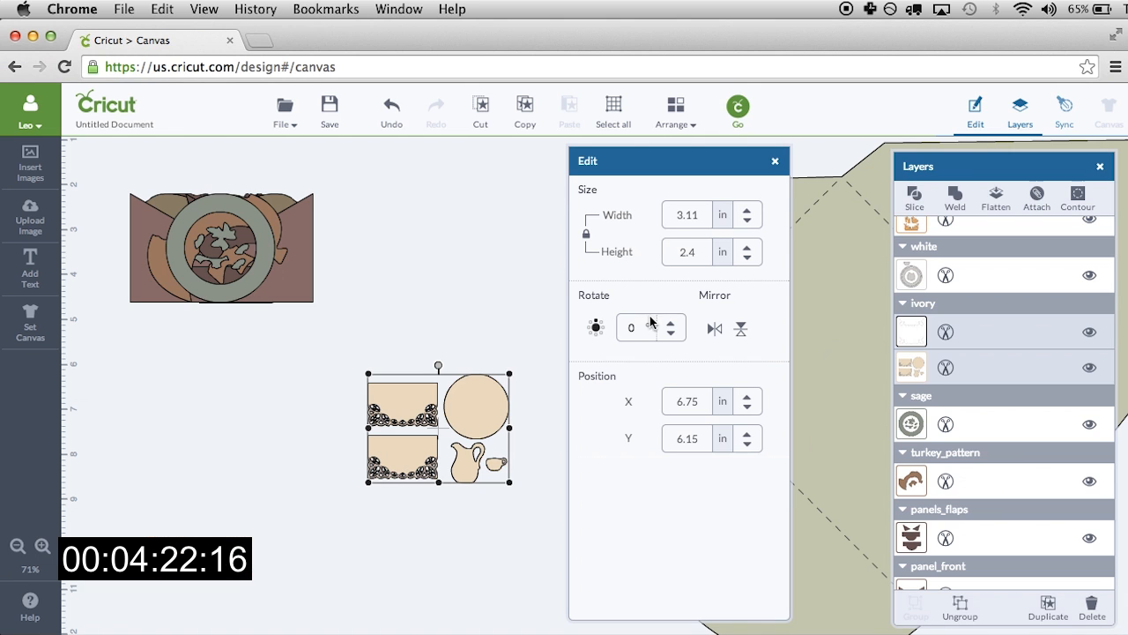
left_click(699, 213)
type("7.3")
key("Return")
Step: Reselect the ivory image, attach its two layers, and move it over the envelope
left_click(415, 370)
left_click(429, 424)
left_click(474, 236)
left_click(465, 433)
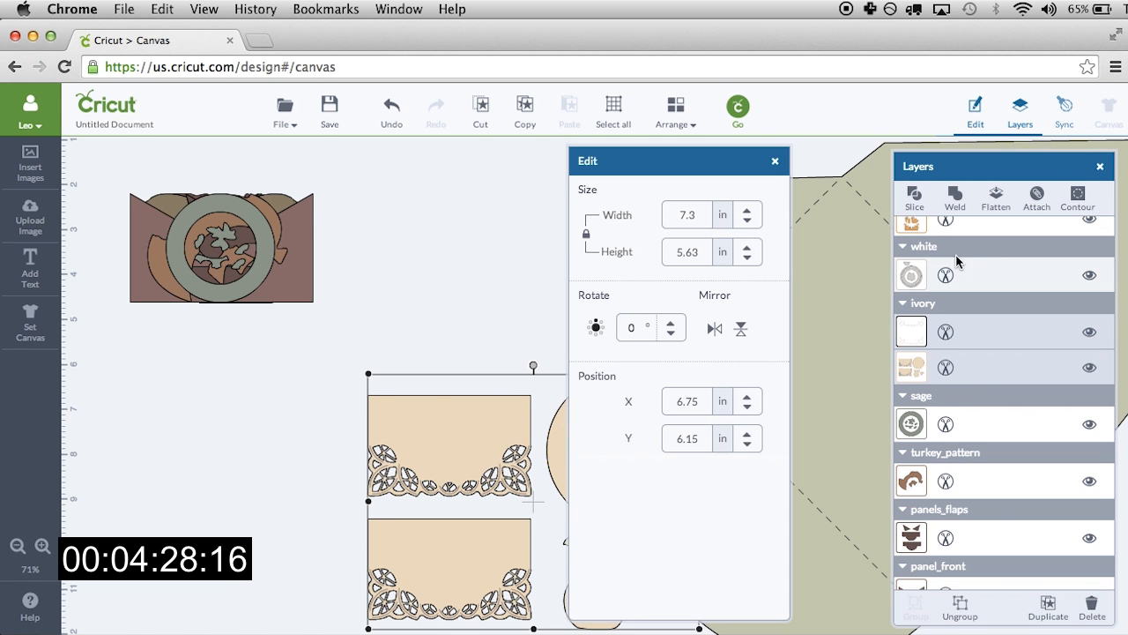
left_click(1040, 199)
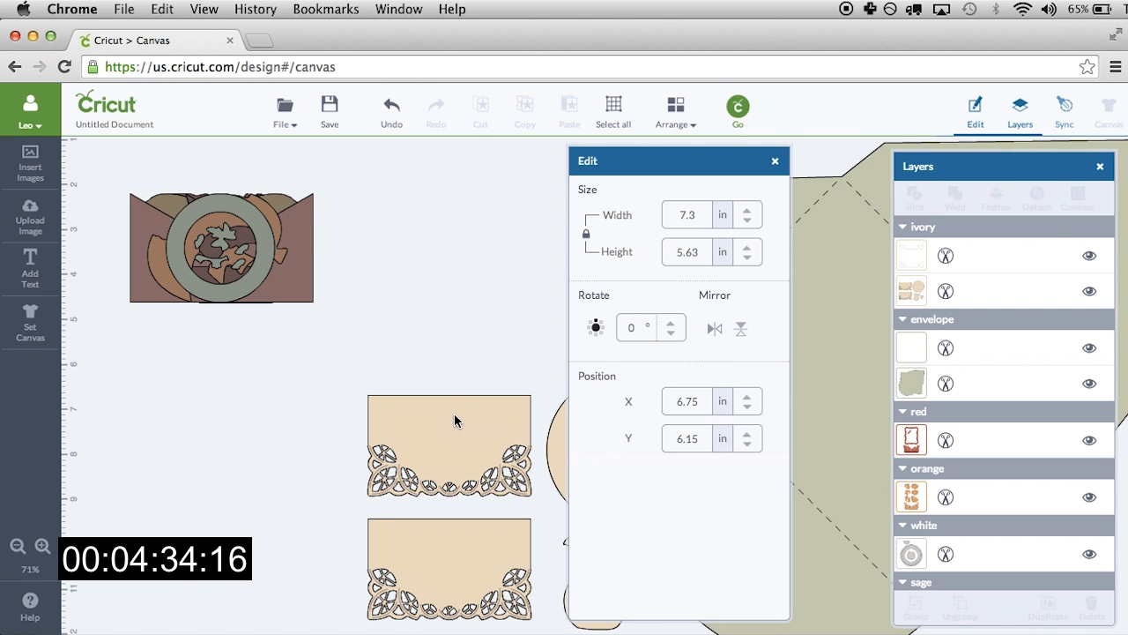
left_click_drag(454, 420, 767, 310)
Step: Move the sage ring image out of the stack to about X 6.92 in, Y 5.19 in, and set its width to the PDF's 3.5 in
left_click_drag(261, 208, 458, 348)
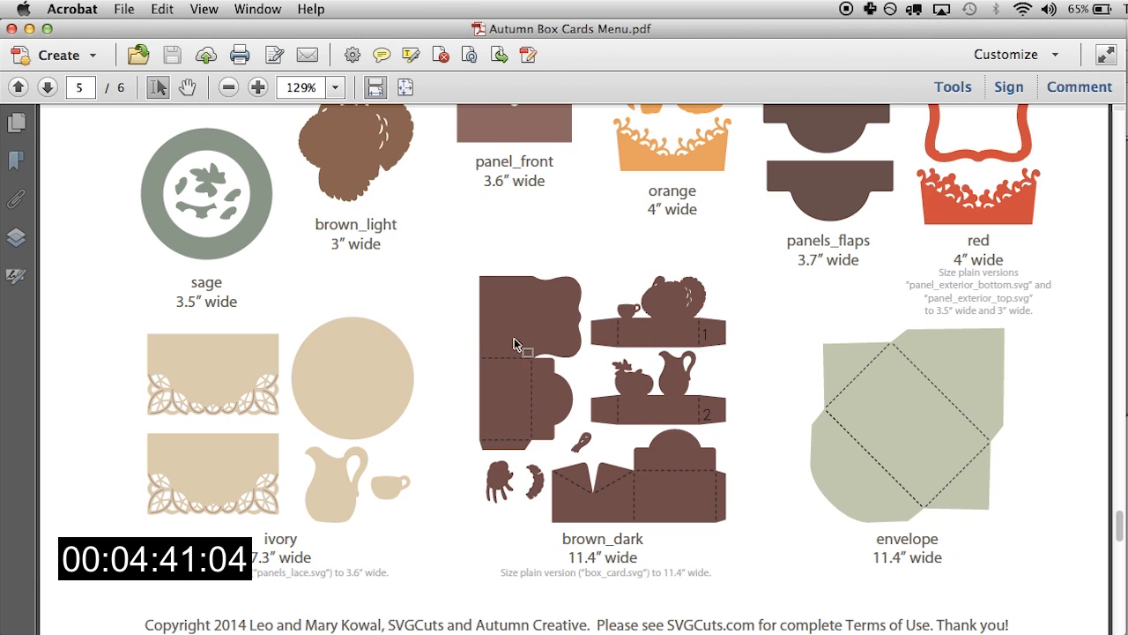
scroll(517, 344, "up", 2)
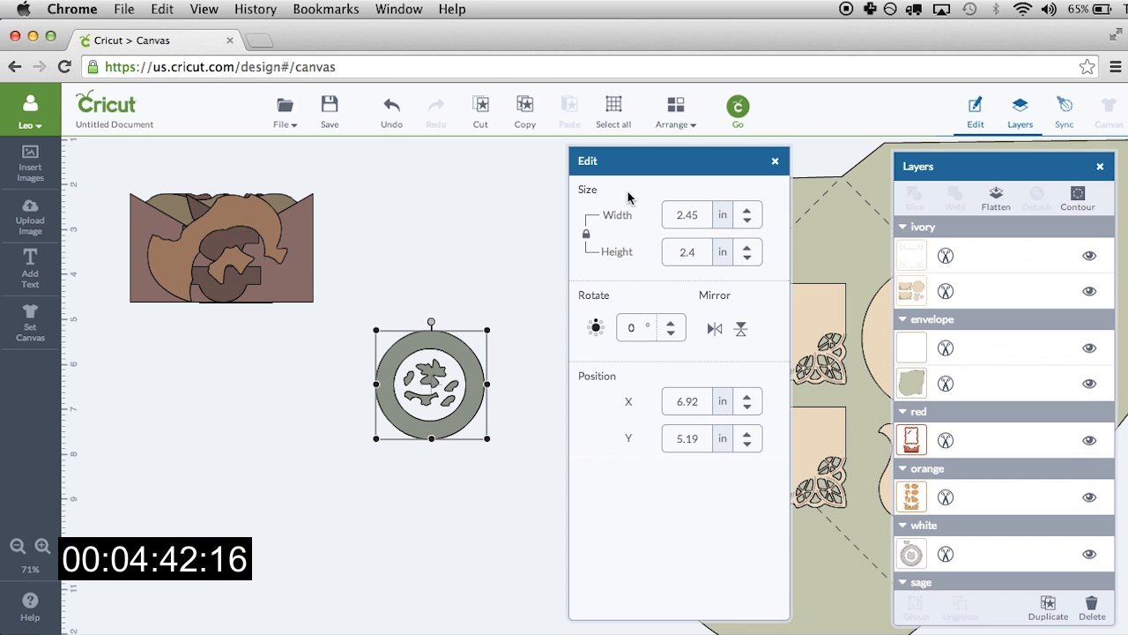
left_click(703, 215)
type("3.")
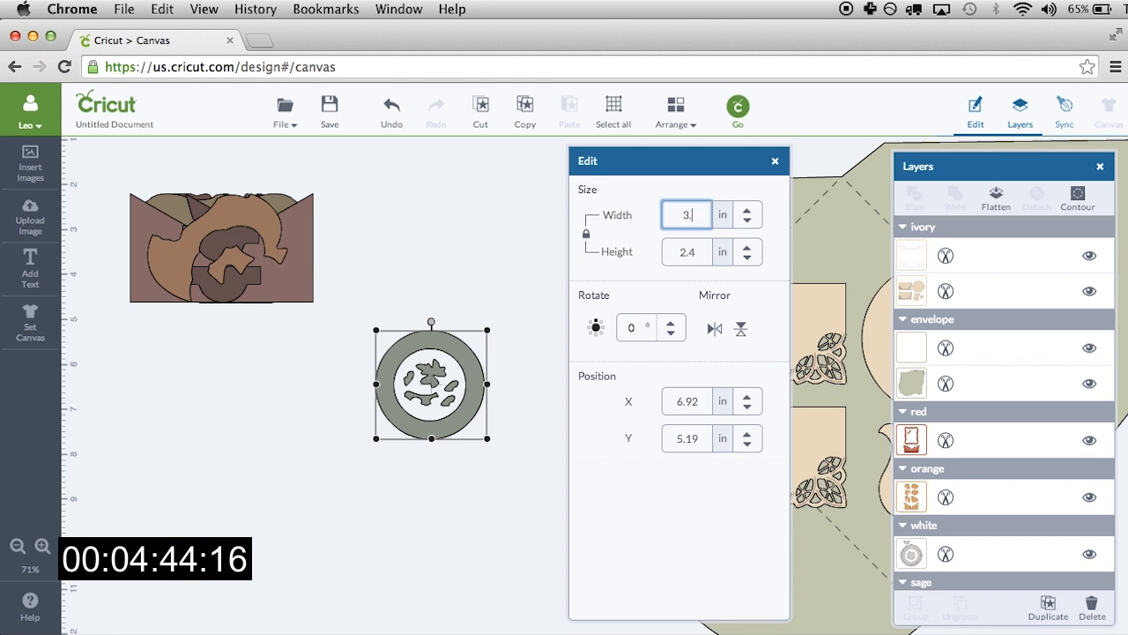
type("5")
key("Return")
Step: Deselect and reselect the sage ring image, and move it over the envelope
left_click(403, 216)
left_click(423, 347)
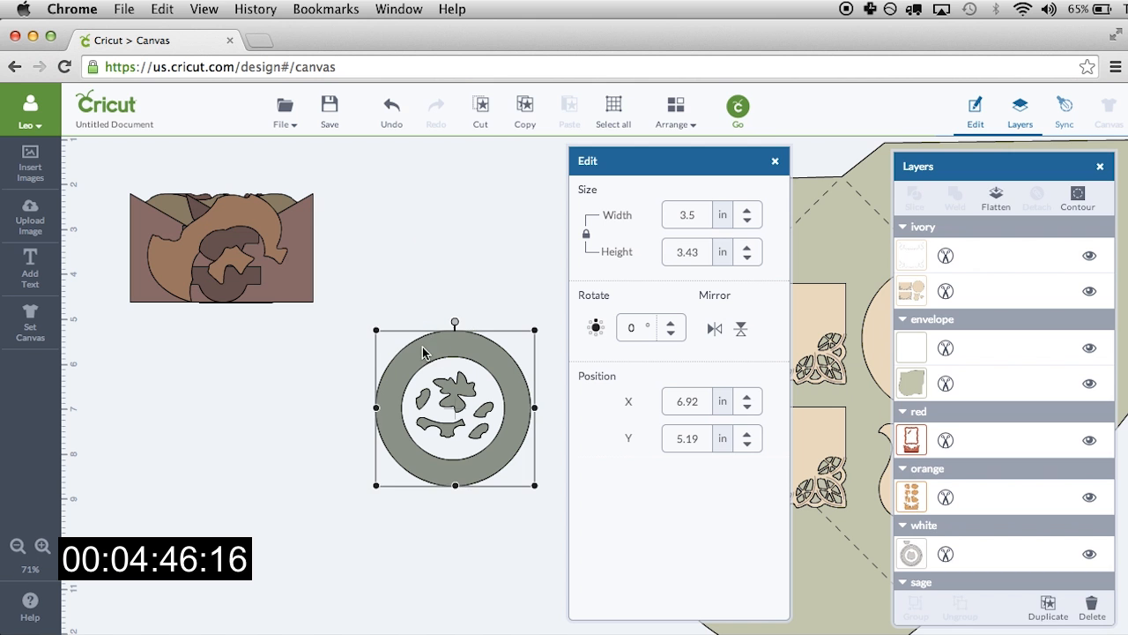
left_click_drag(439, 350, 860, 388)
Step: Move the turkey_pattern image out of the stack to about X 6.09 in, Y 6.38 in, and set its width to the PDF's 2.2 in
key("super+Tab")
key("super+Tab")
left_click_drag(254, 256, 444, 444)
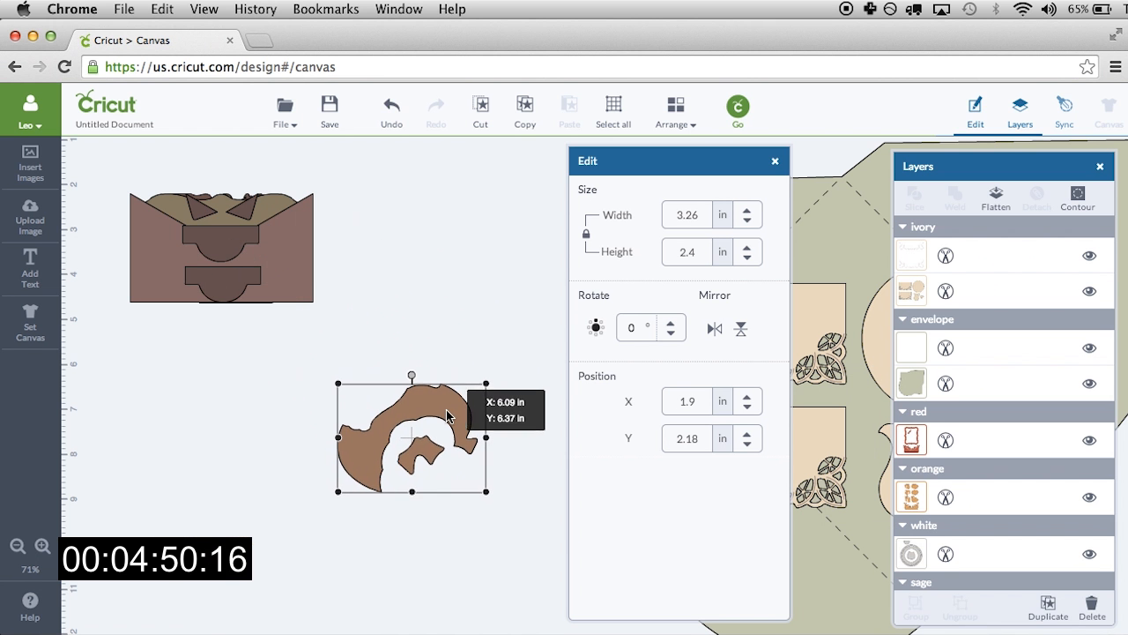
scroll(974, 465, "down", 3)
scroll(974, 466, "down", 4)
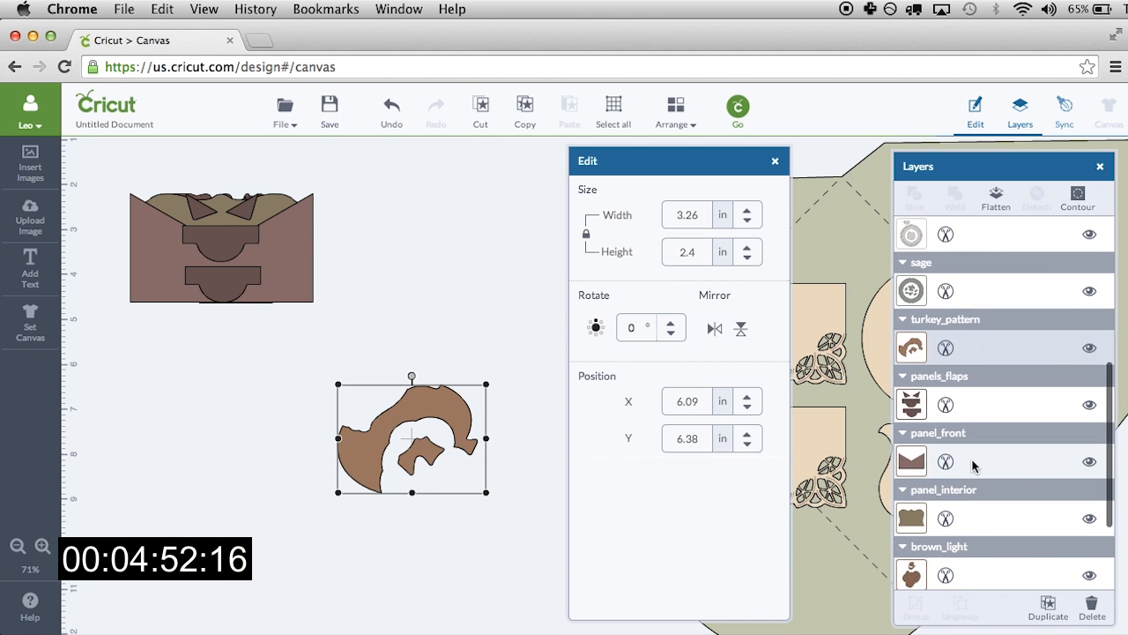
key("super+Tab")
scroll(595, 403, "up", 3)
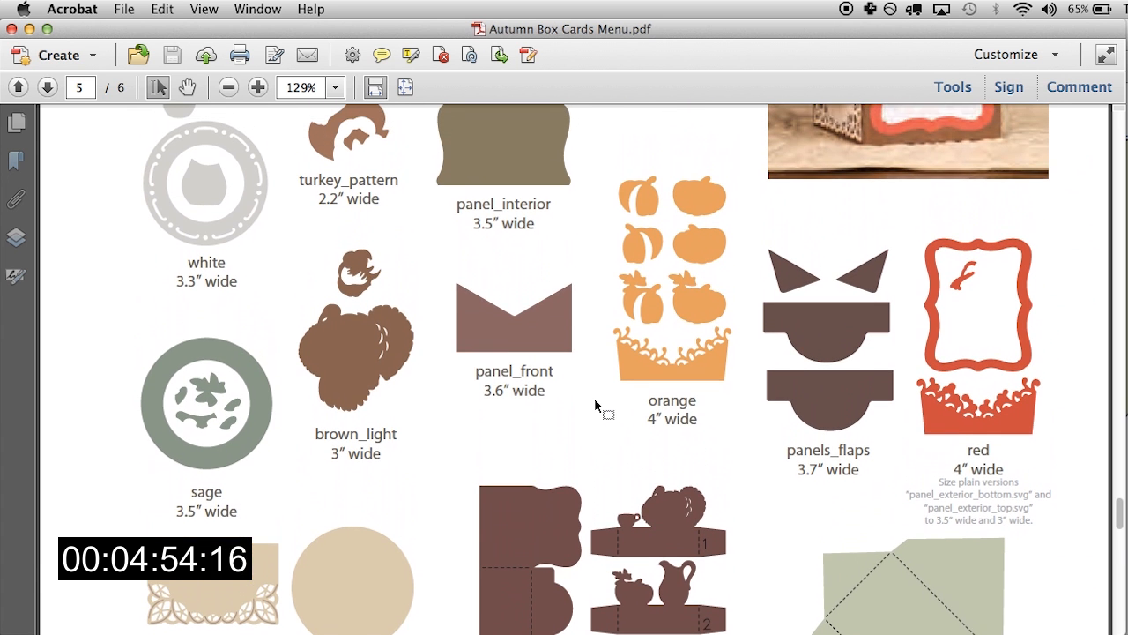
key("super+Tab")
double_click(686, 215)
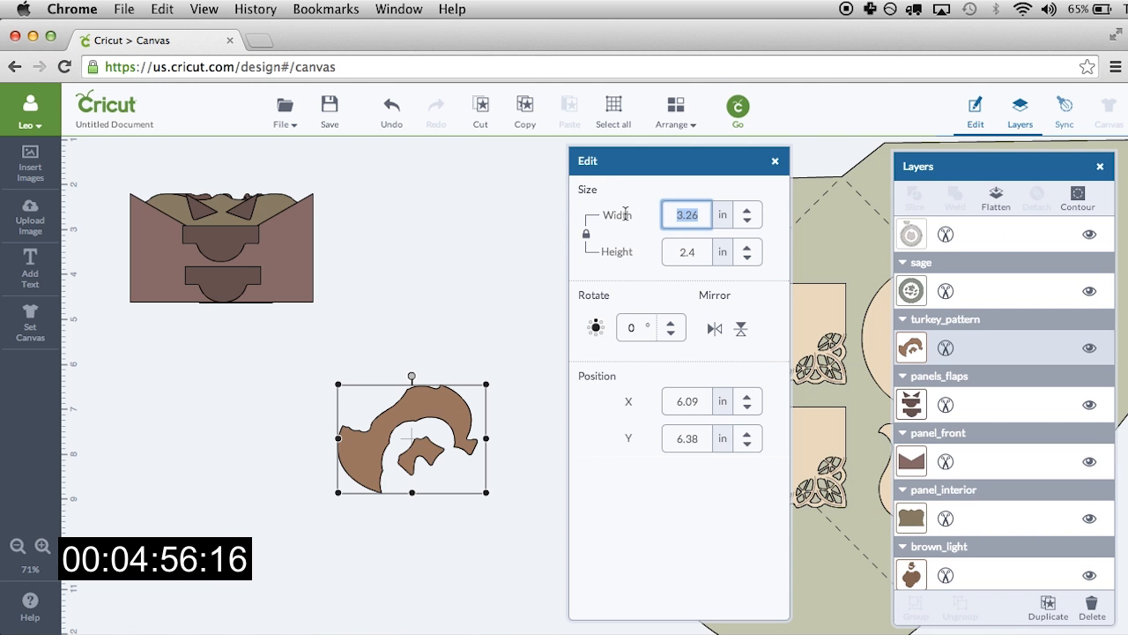
type("2.2")
key("Return")
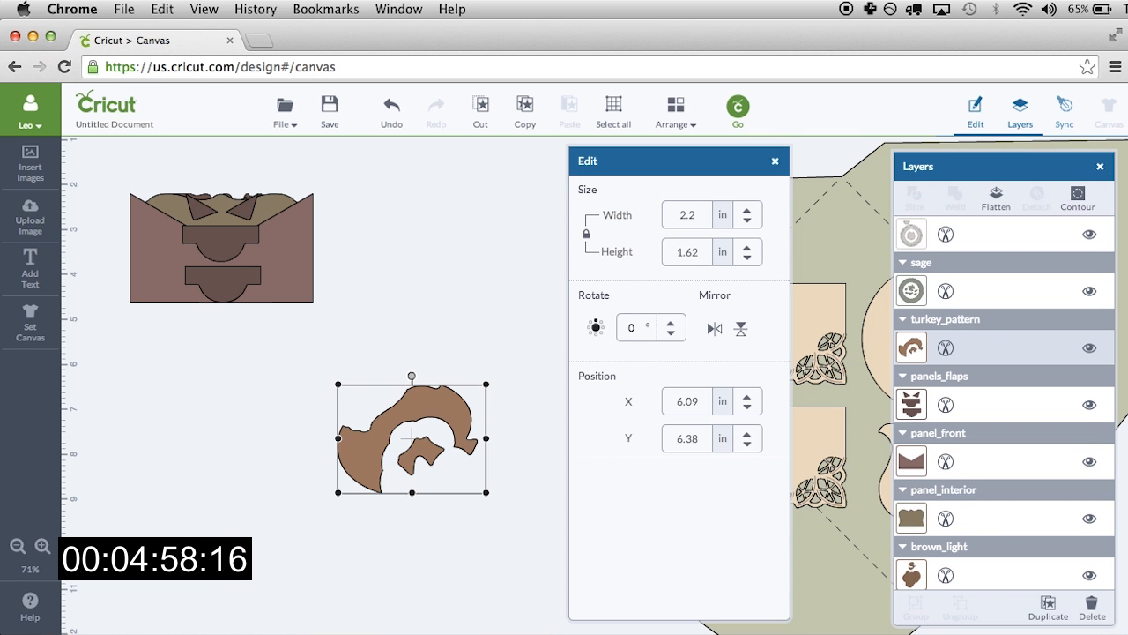
Step: Deselect and reselect the turkey_pattern image, and move it over the envelope
left_click(418, 256)
left_click(389, 405)
left_click_drag(389, 405, 834, 404)
Step: Move the panels_flaps image to about X 7.43 in, Y 4.24 in, set its width to the PDF's 3.7 in, and place it over the envelope
left_click_drag(215, 242, 432, 338)
key("super+Tab")
scroll(560, 414, "up", 3)
scroll(559, 418, "down", 4)
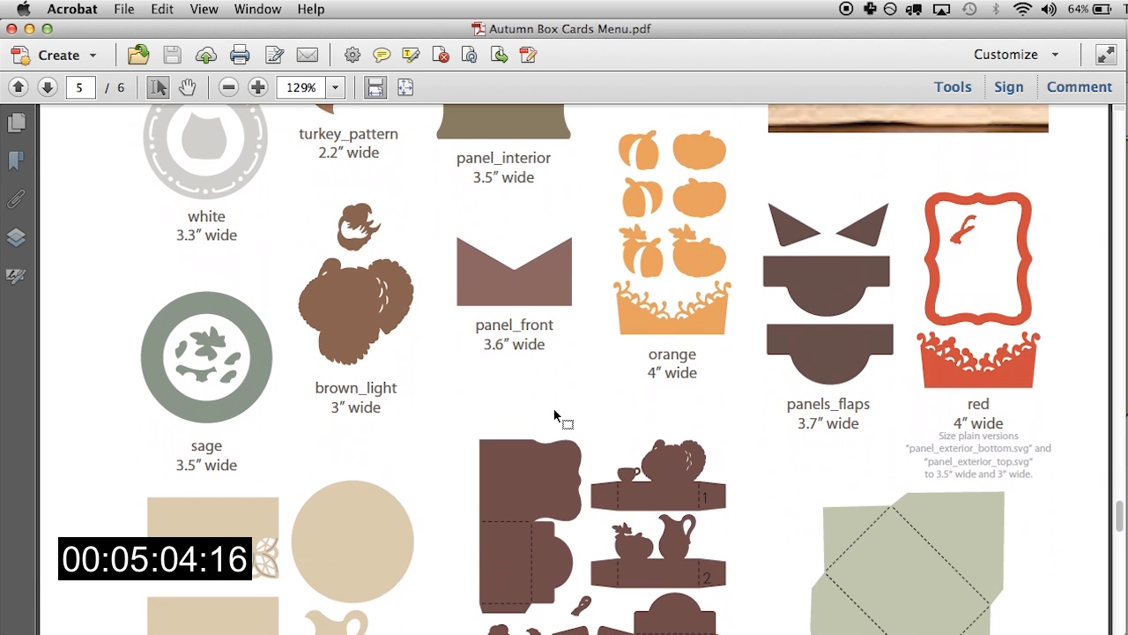
key("super+Tab")
left_click(688, 215)
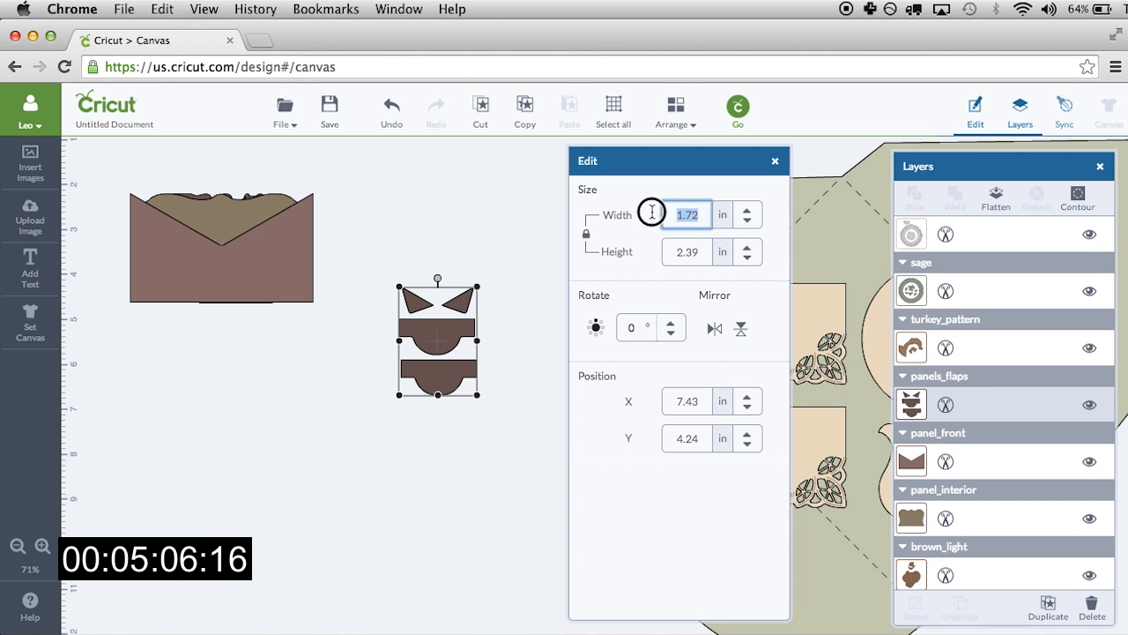
type("3.7")
key("Return")
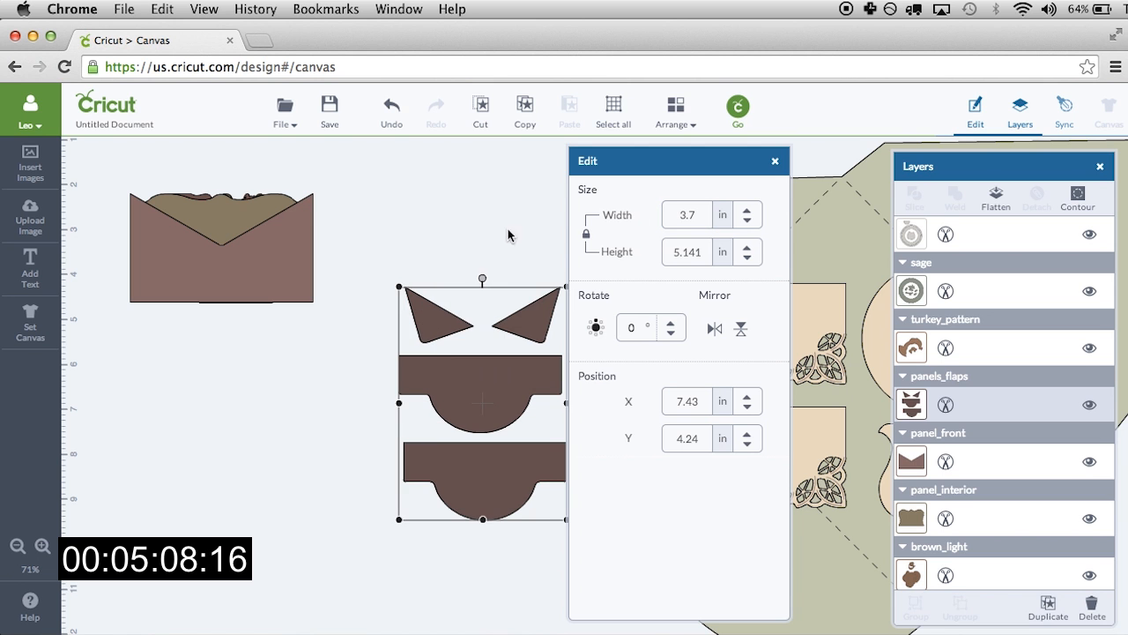
left_click_drag(441, 315, 856, 333)
Step: Move the panel_front image out of the stack and set its width to the PDF's 3.6 in
left_click_drag(255, 273, 475, 444)
key("super+Tab")
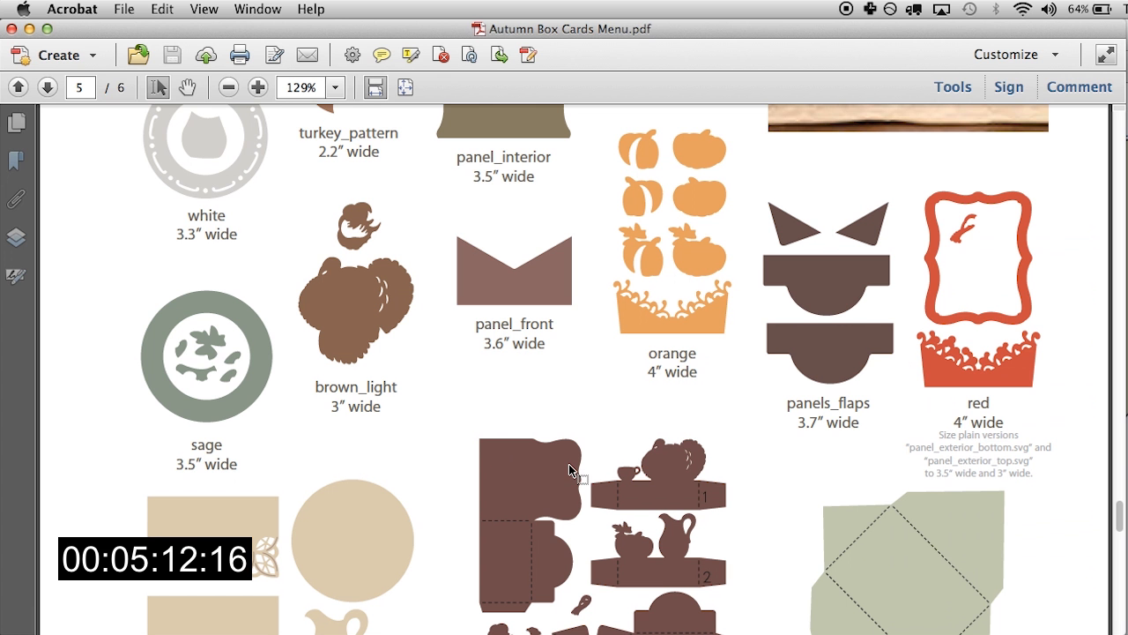
key("super+Tab")
key("super+Tab")
key("super+Tab")
left_click_drag(706, 214, 624, 214)
type("3.6")
key("Return")
Step: Deselect and reselect the panel_front image, and move it over the envelope
key("super+Tab")
key("super+Tab")
left_click(462, 270)
left_click(423, 408)
key("super+Tab")
key("super+Tab")
left_click_drag(411, 432, 848, 364)
Step: Move the panel_interior image out of the stack to about X 5.72 in, Y 4.9 in, and set its width to the PDF's 3.5 in
key("super+Tab")
key("super+Tab")
key("super+Tab")
key("super+Tab")
left_click(266, 269)
left_click_drag(222, 269, 404, 397)
key("super+Tab")
scroll(398, 390, "up", 2)
key("super+Tab")
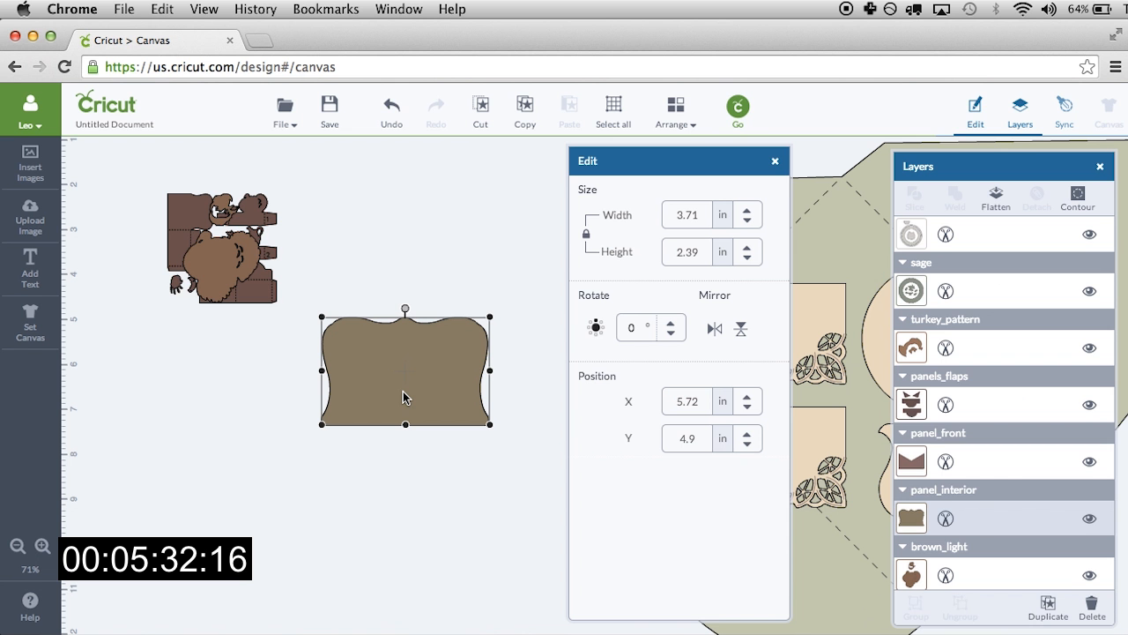
double_click(680, 215)
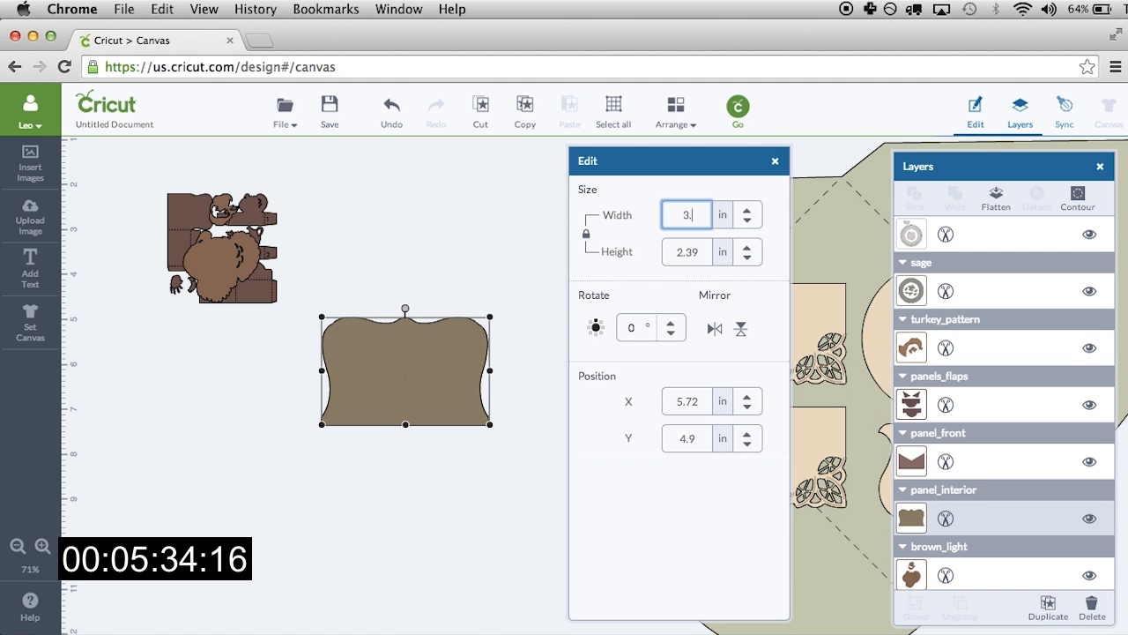
type("3.5")
key("Return")
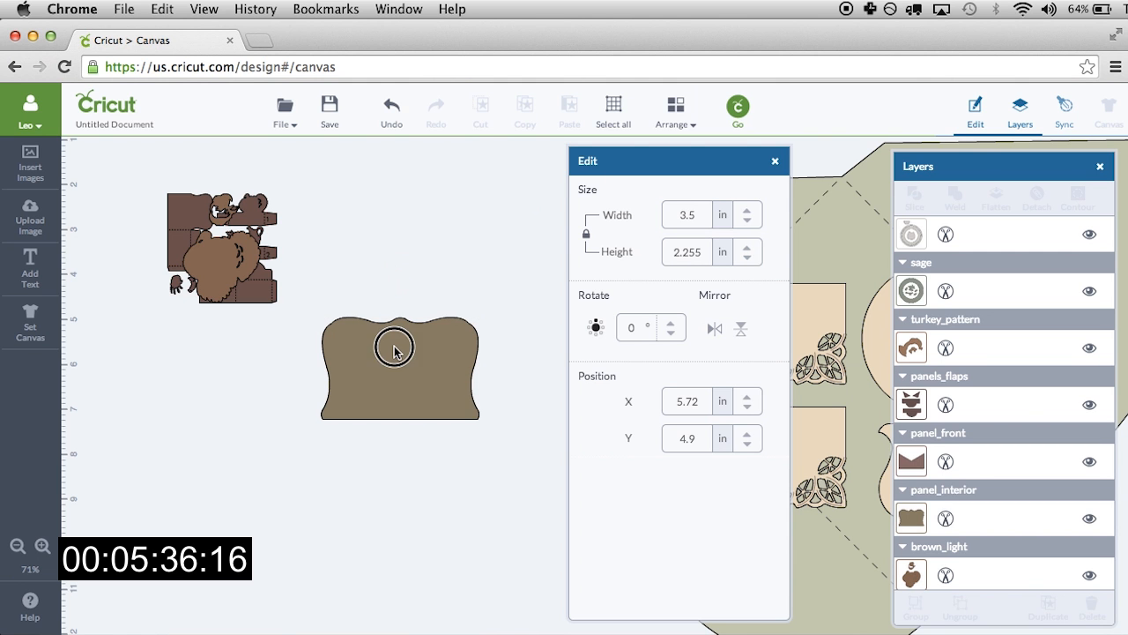
Step: Deselect and reselect the panel_interior image to refresh its outline, and move it over the envelope
key("super+Tab")
key("super+Tab")
left_click(460, 207)
left_click(394, 349)
key("super+Tab")
key("super+Tab")
left_click(453, 226)
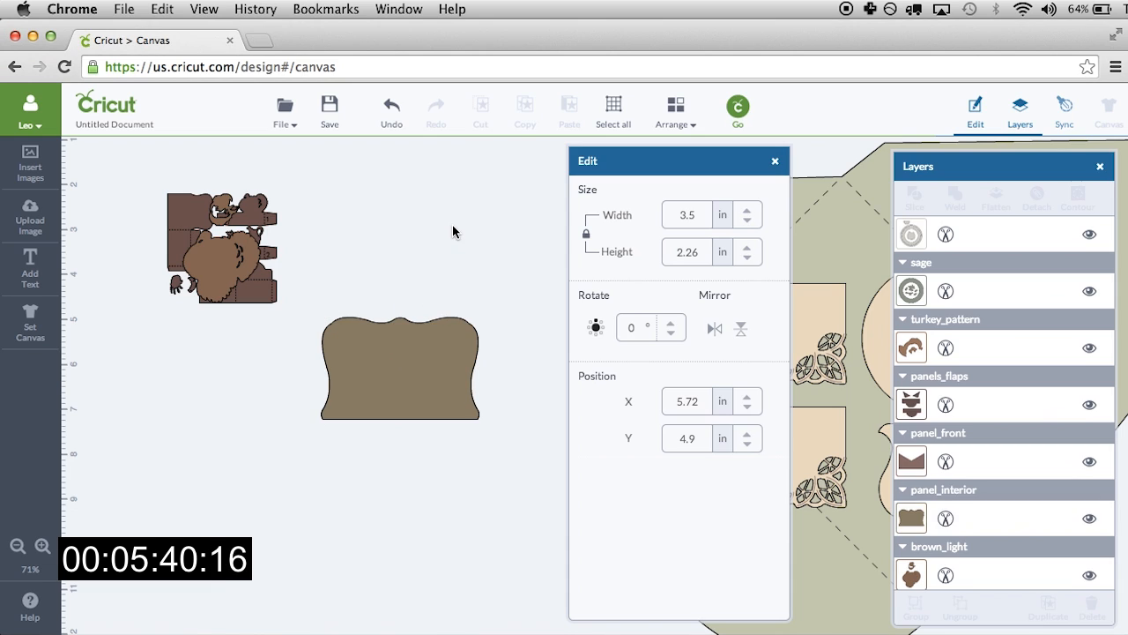
left_click(405, 338)
key("super+Tab")
key("super+Tab")
left_click_drag(404, 339, 820, 421)
Step: Move the brown_light turkey image out of the stack to about X 7.36 in, Y 5.08 in, and set its width to the PDF's 3 in
left_click_drag(232, 275, 441, 377)
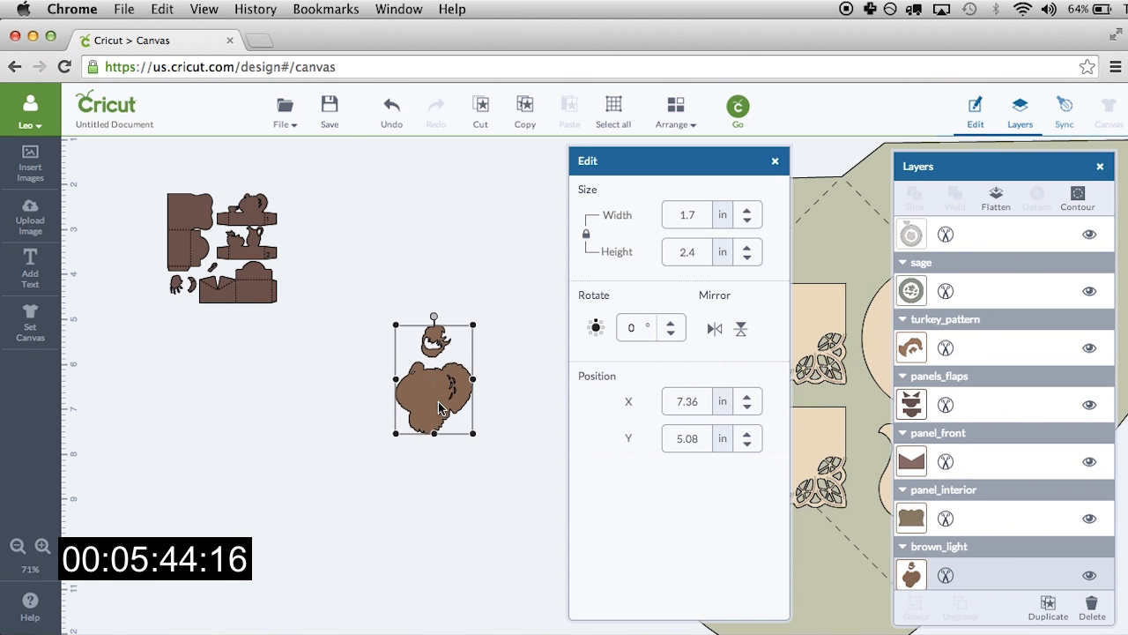
key("super+Tab")
key("super+Tab")
left_click_drag(689, 217, 640, 216)
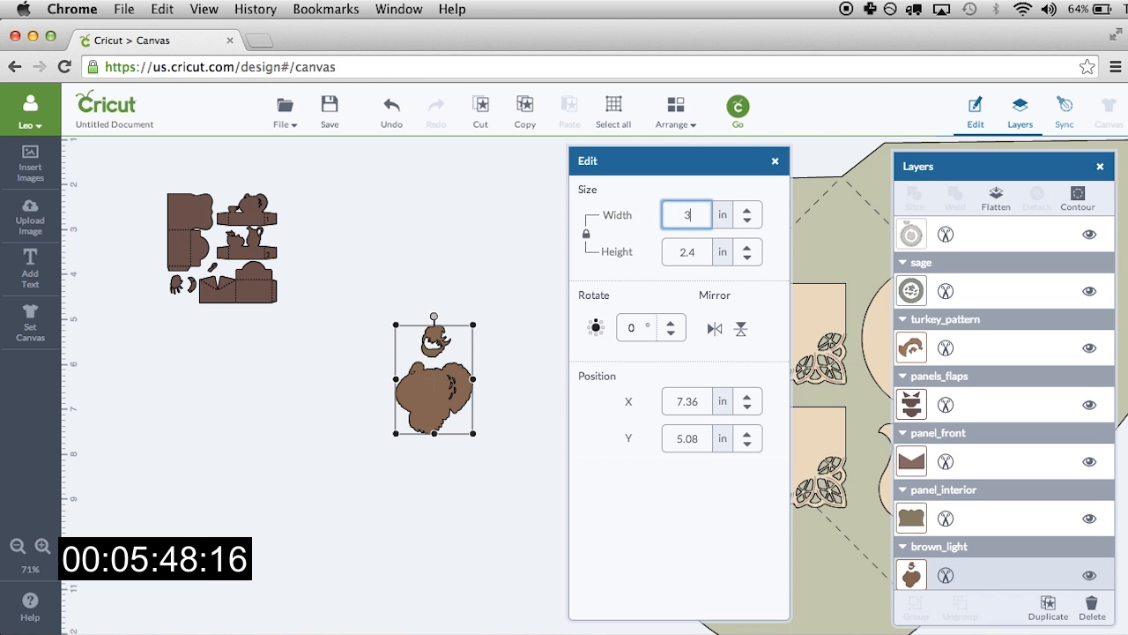
key("Return")
Step: Check the Autumn Box Cards PDF, then place the brown_light turkey image over the envelope
key("super+Tab")
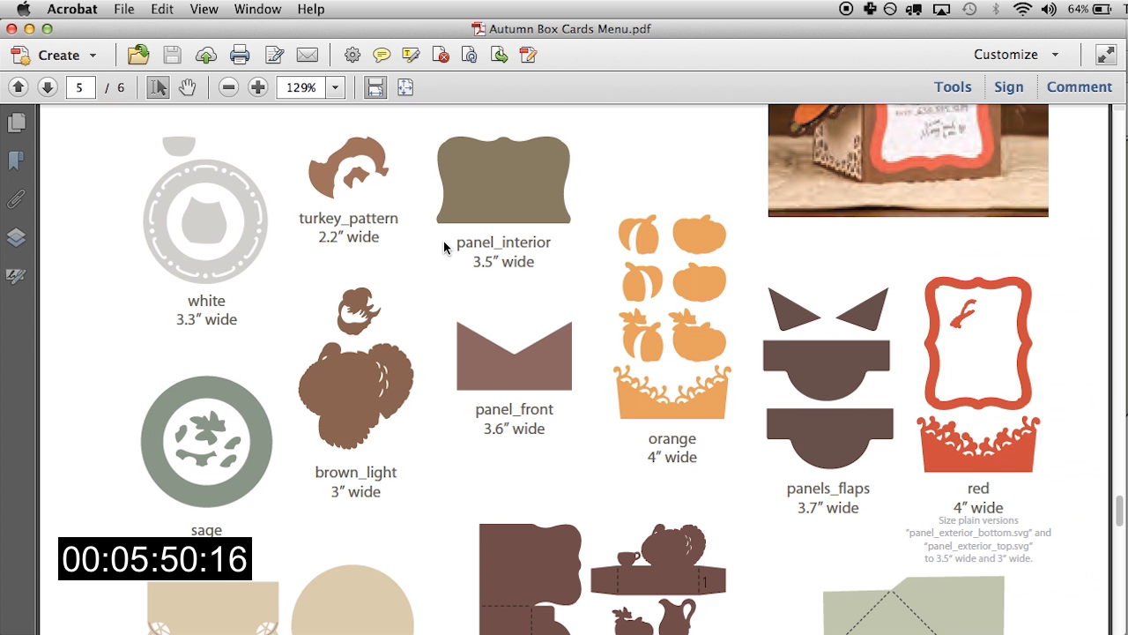
key("super+Tab")
left_click(460, 450)
left_click_drag(460, 451, 810, 407)
Step: Set the dark brown box card image's width to the PDF's 11.4 in and move it to about X 0.93 in, Y 1.03 in
left_click(250, 251)
key("super+Tab")
scroll(417, 399, "down", 5)
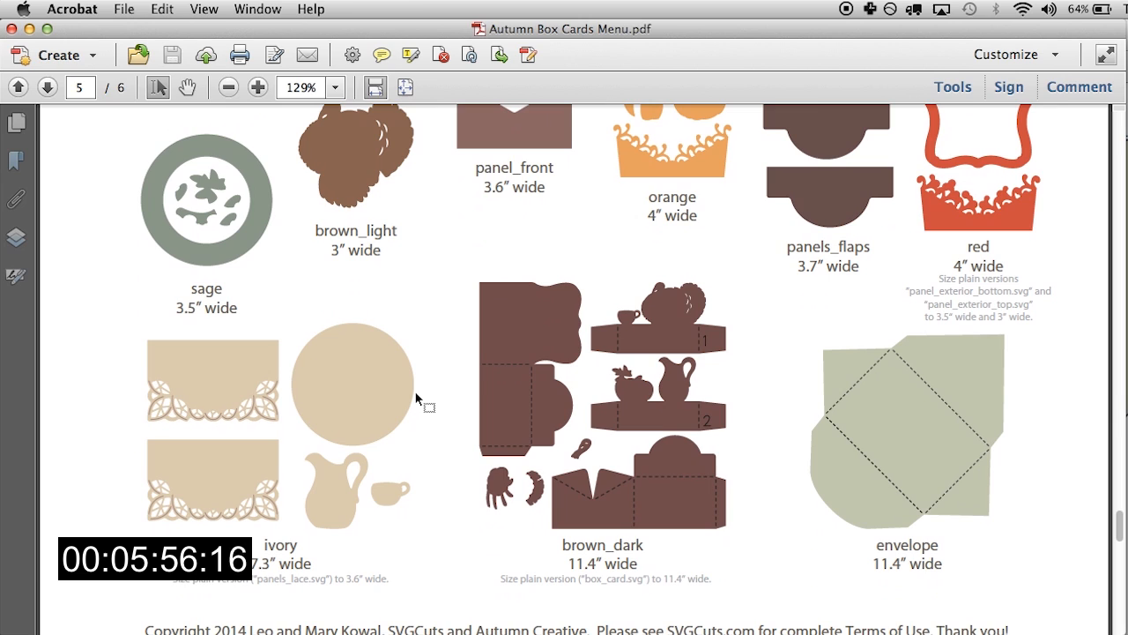
key("super+Tab")
left_click(709, 213)
type("11.4")
key("Return")
left_click_drag(285, 277, 114, 233)
left_click(96, 227)
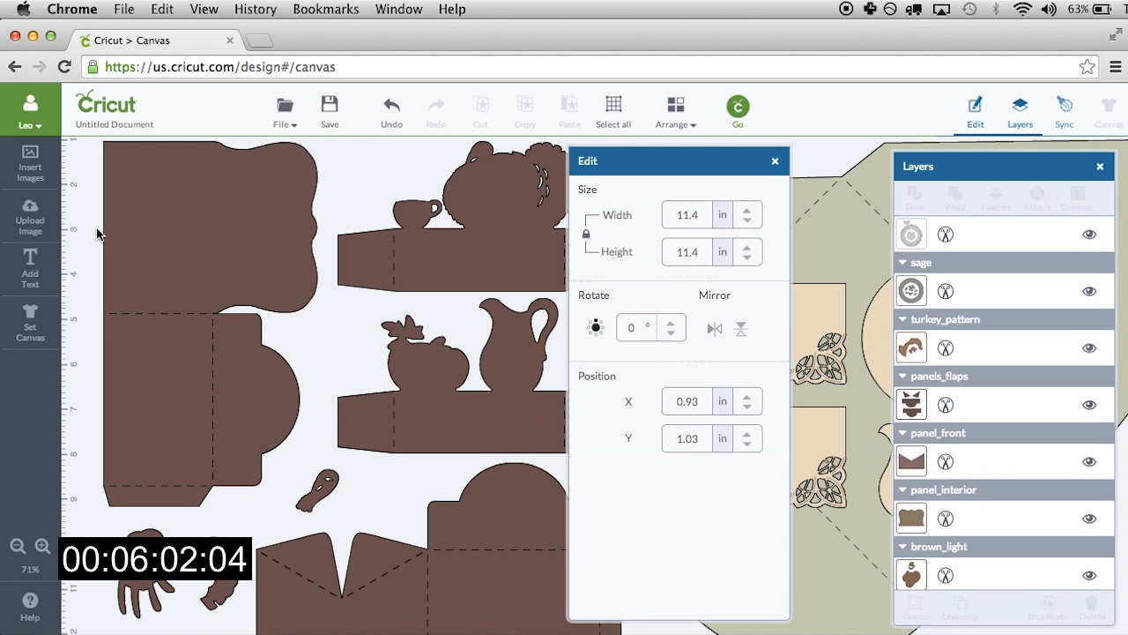
Step: Attach the dark brown box card's layers and open the mat preview for the whole project
left_click(163, 236)
left_click(1041, 204)
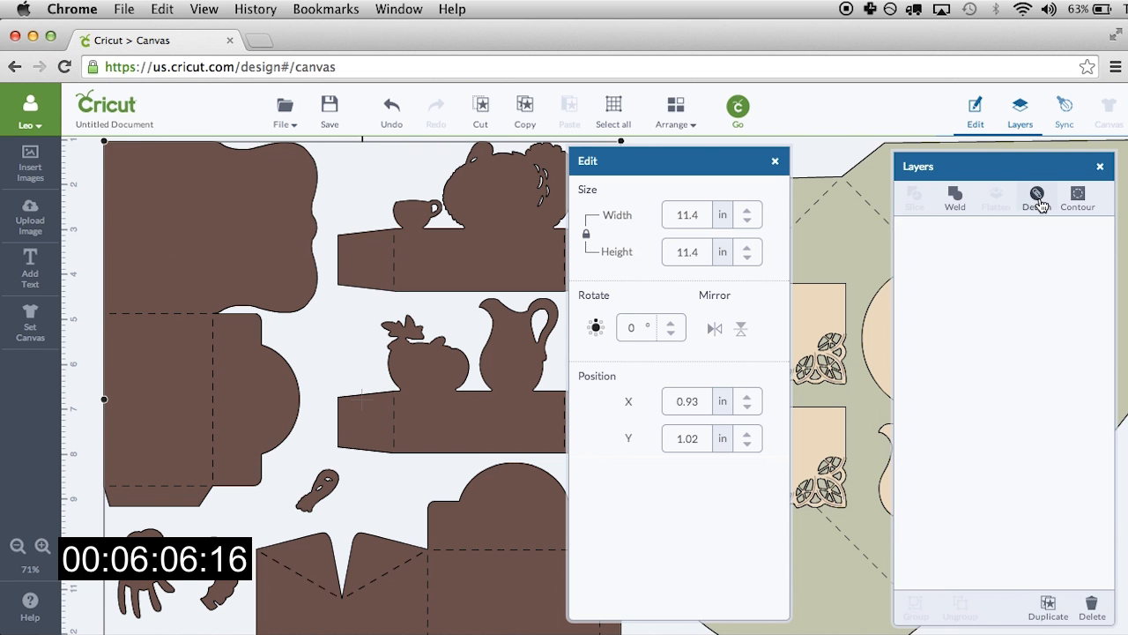
left_click(739, 110)
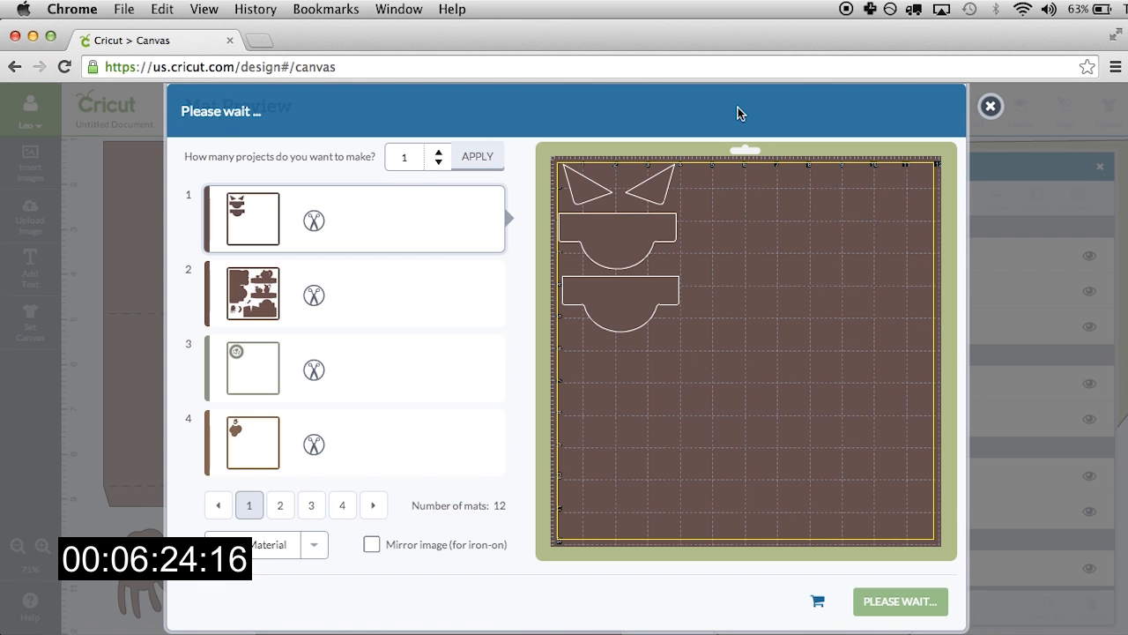
Step: Page to the last group of mats in the preview and examine the layouts of mats 12, 10 and 9
left_click(374, 509)
left_click(374, 509)
left_click(373, 509)
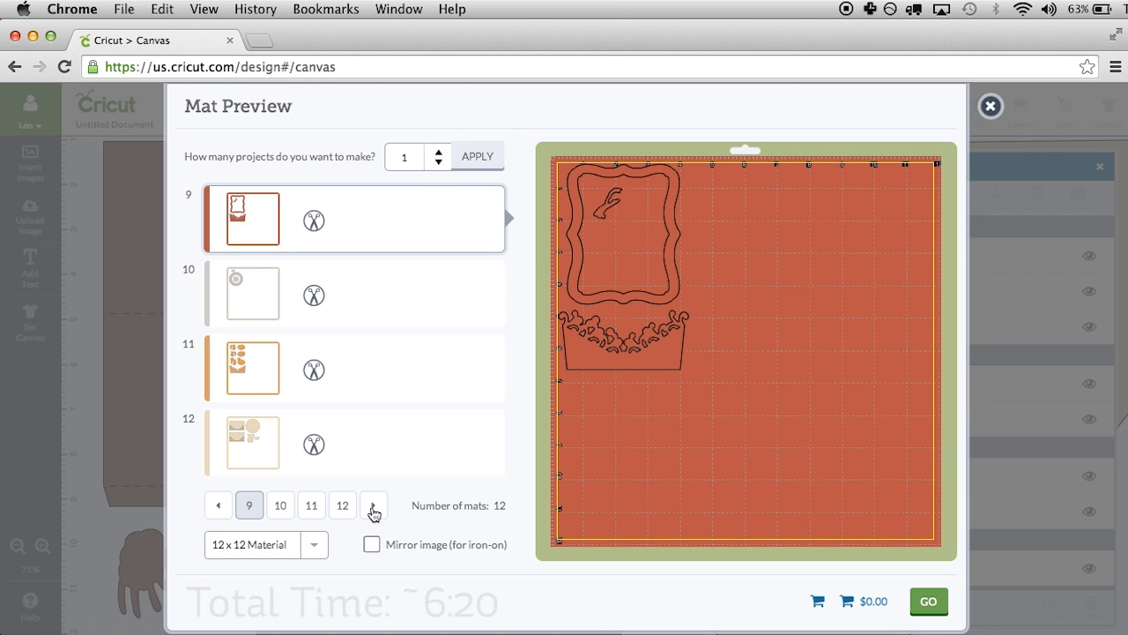
left_click(338, 437)
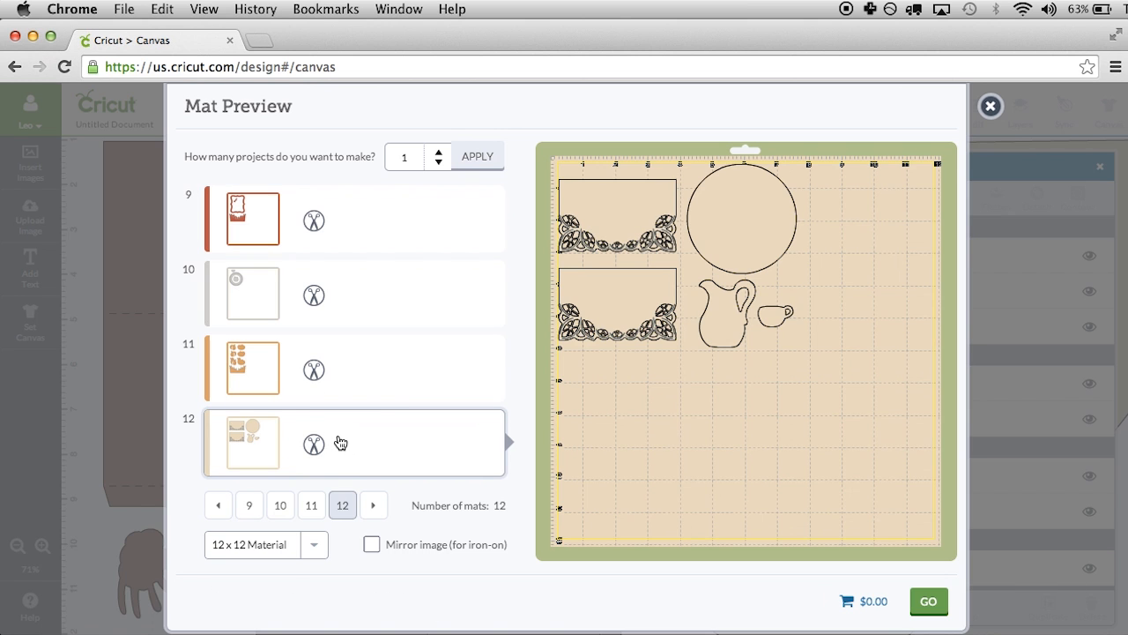
left_click(390, 309)
left_click(394, 229)
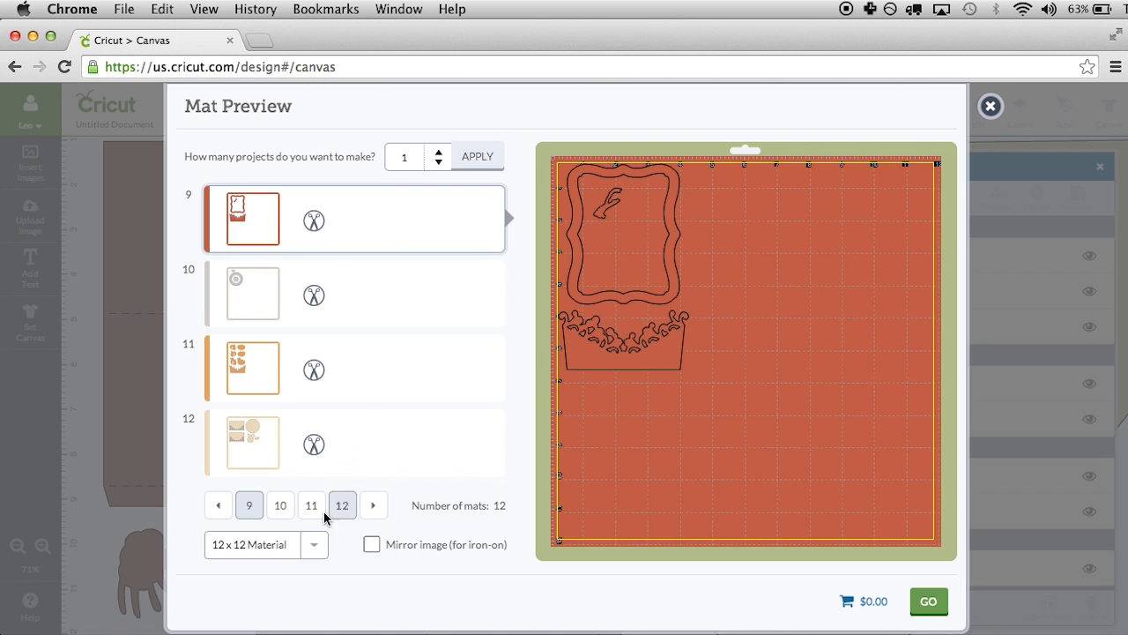
Step: Return to the first group of mats and examine how the pieces are laid out on mats 1 to 4
left_click(219, 506)
left_click(220, 508)
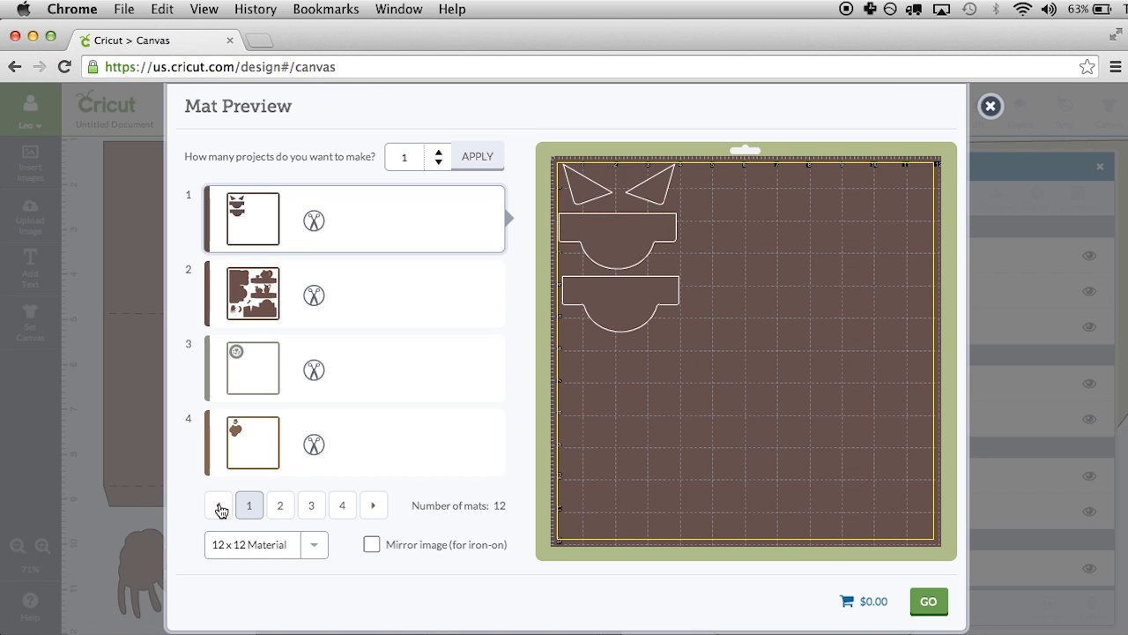
left_click(345, 303)
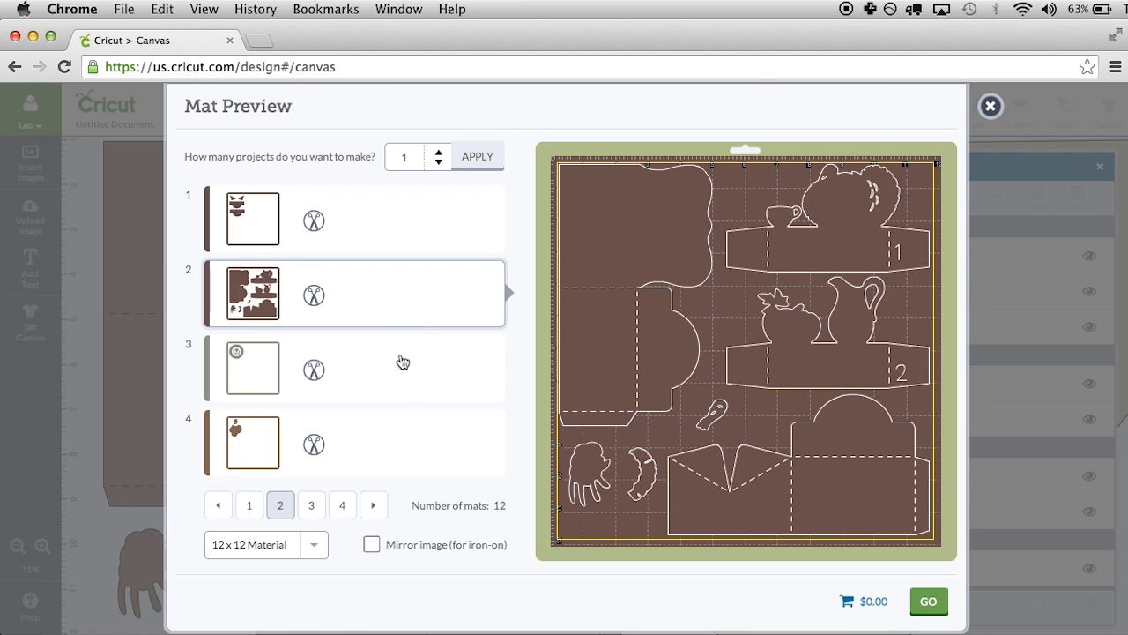
left_click(398, 360)
left_click(363, 474)
left_click(395, 231)
left_click(380, 289)
left_click(376, 361)
left_click(377, 448)
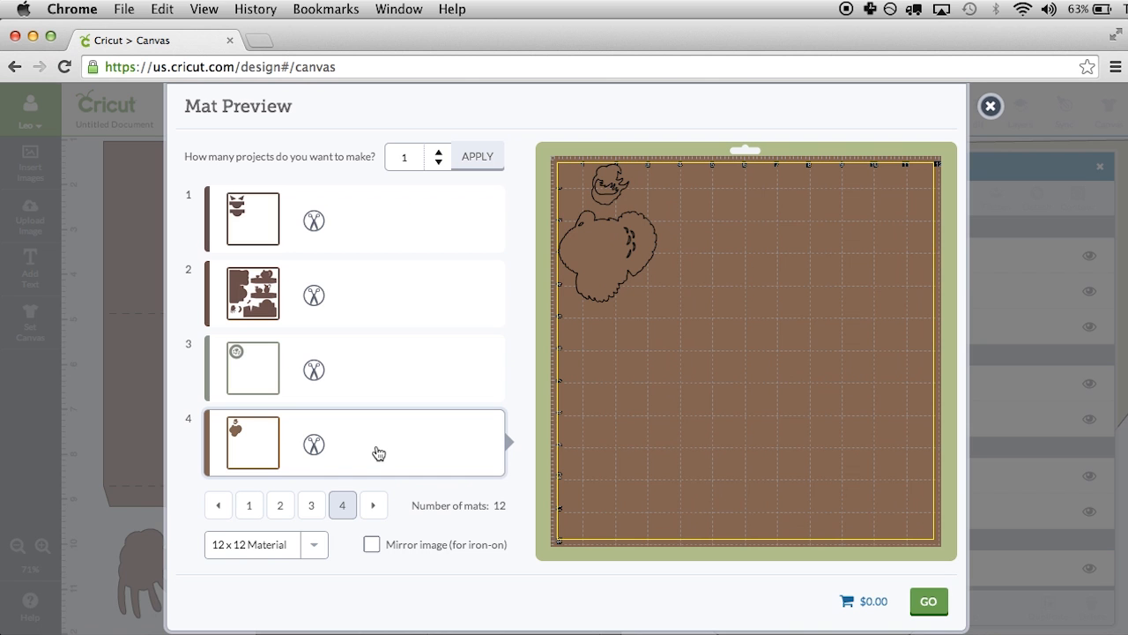
left_click(401, 377)
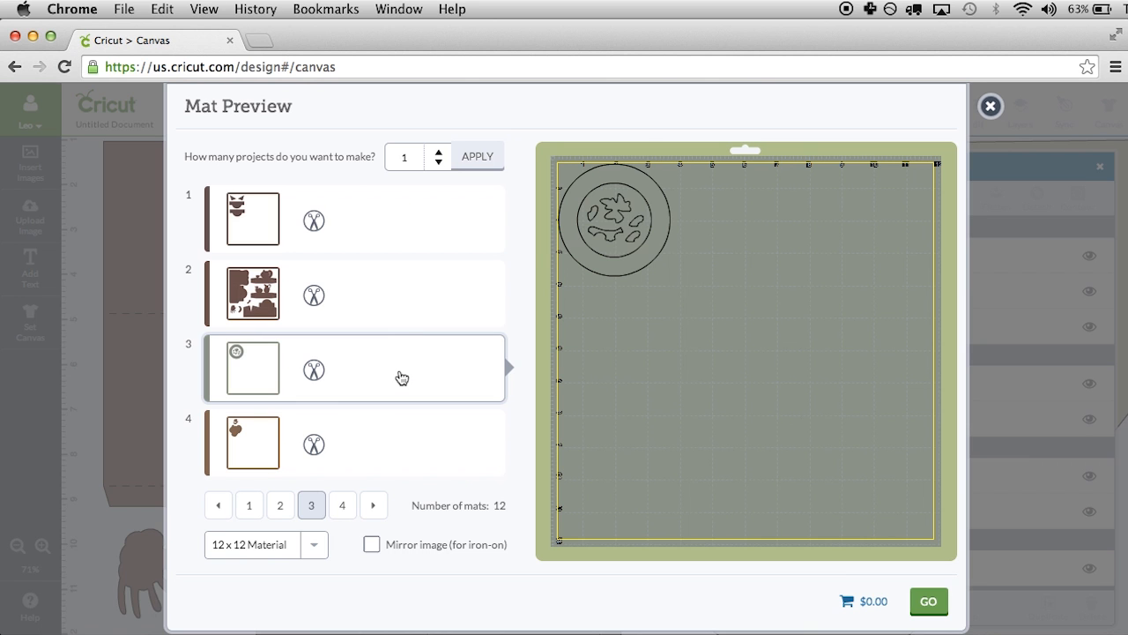
left_click(401, 286)
left_click(401, 229)
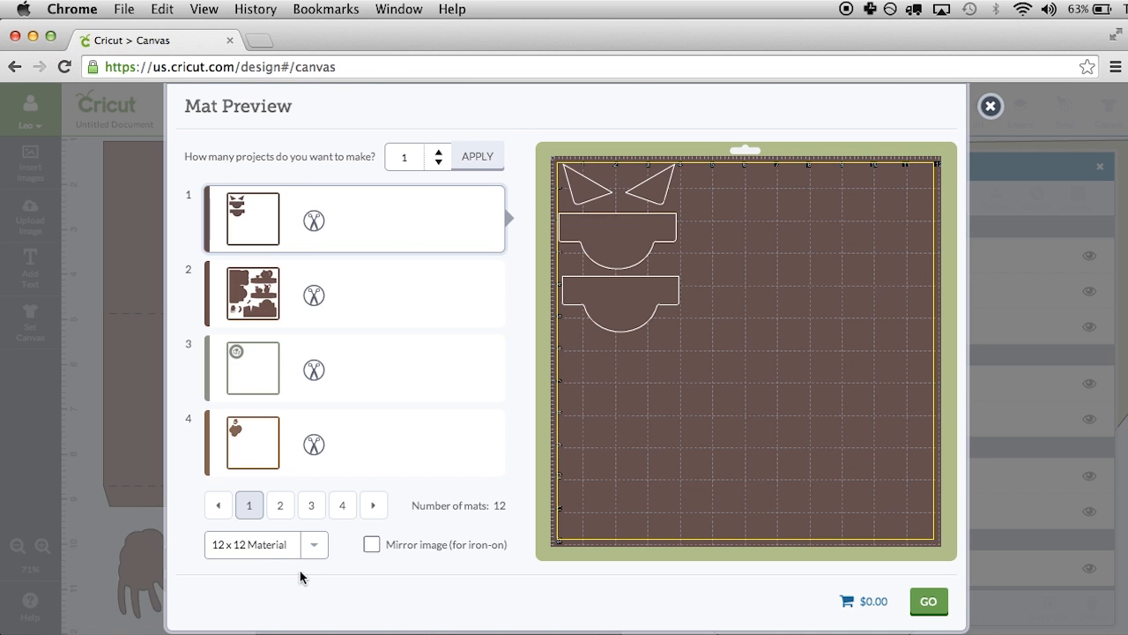
Step: Move on to the second group of mats and examine the piece layouts on mats 5 to 8
left_click(371, 509)
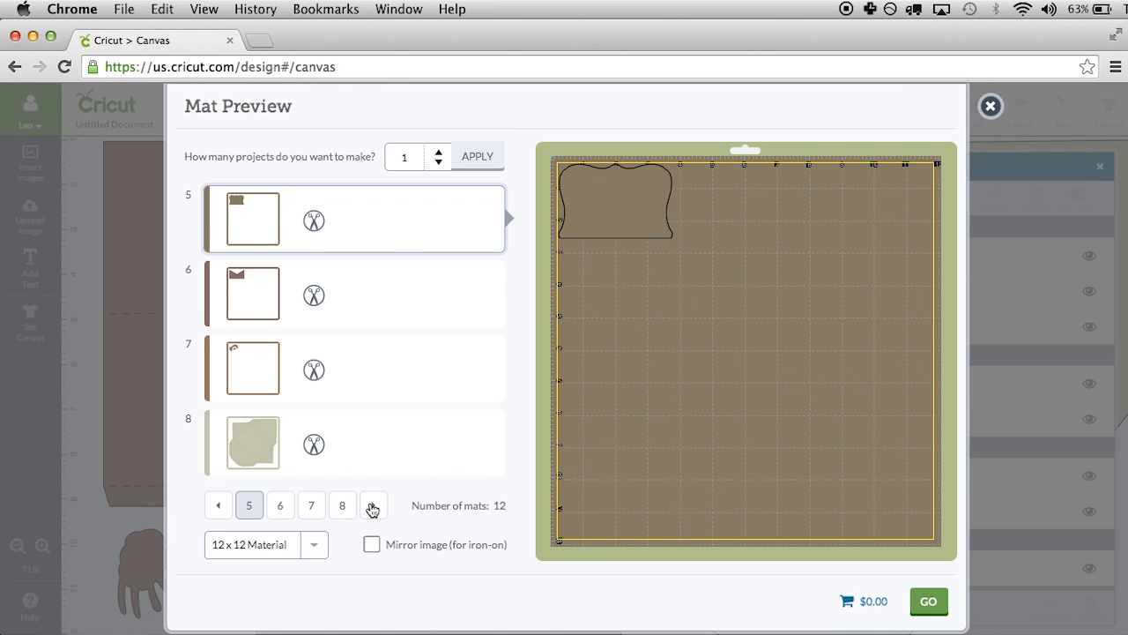
left_click(290, 514)
left_click(313, 509)
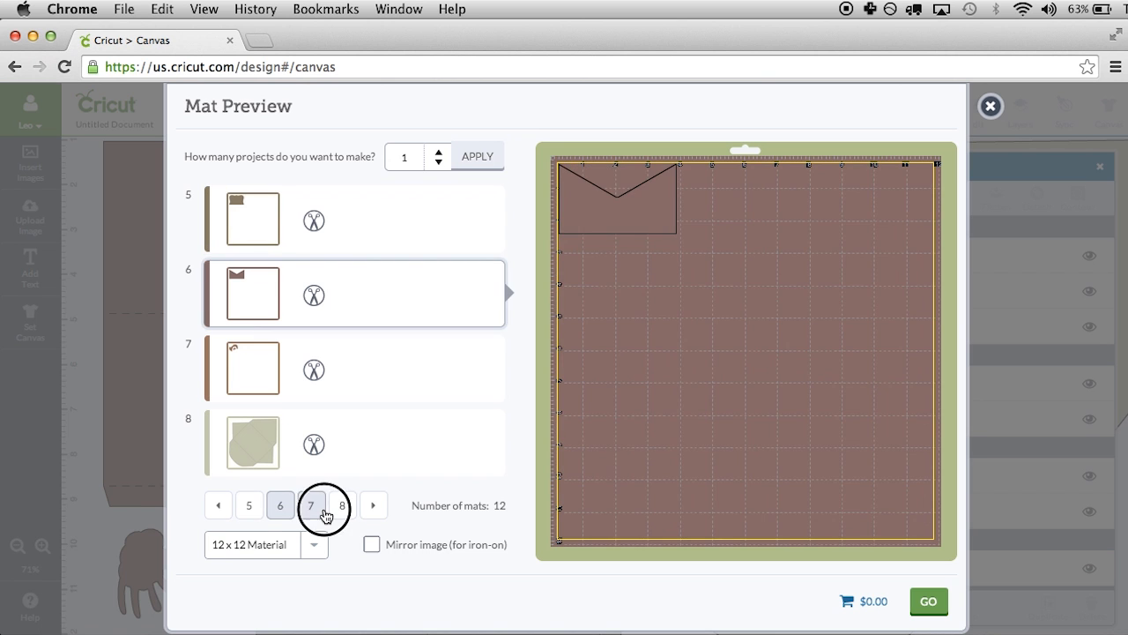
left_click(342, 511)
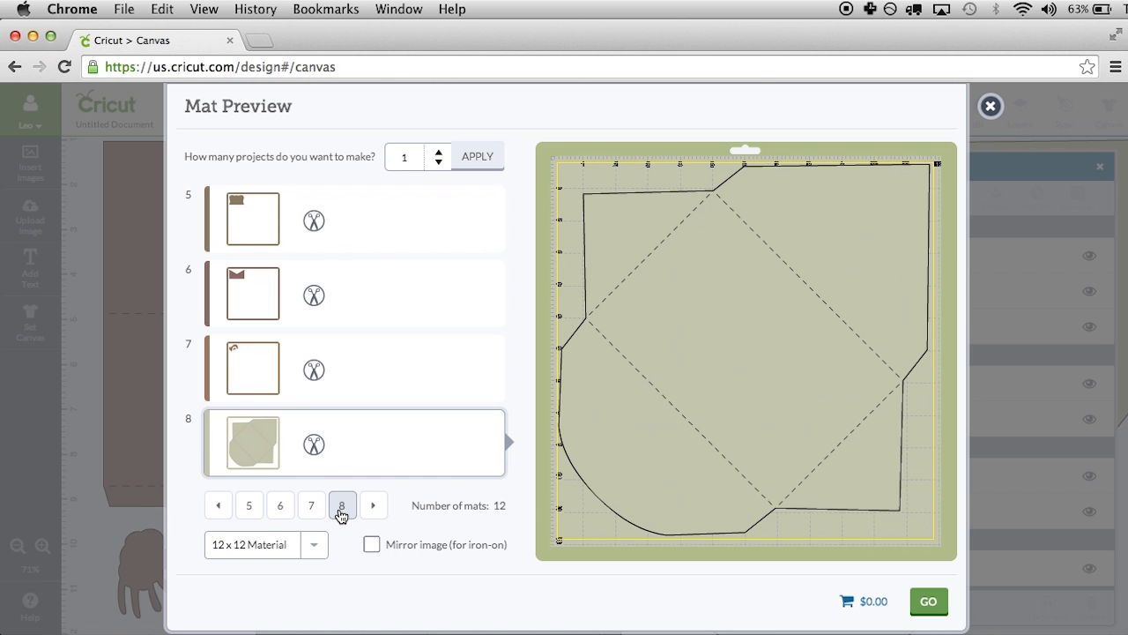